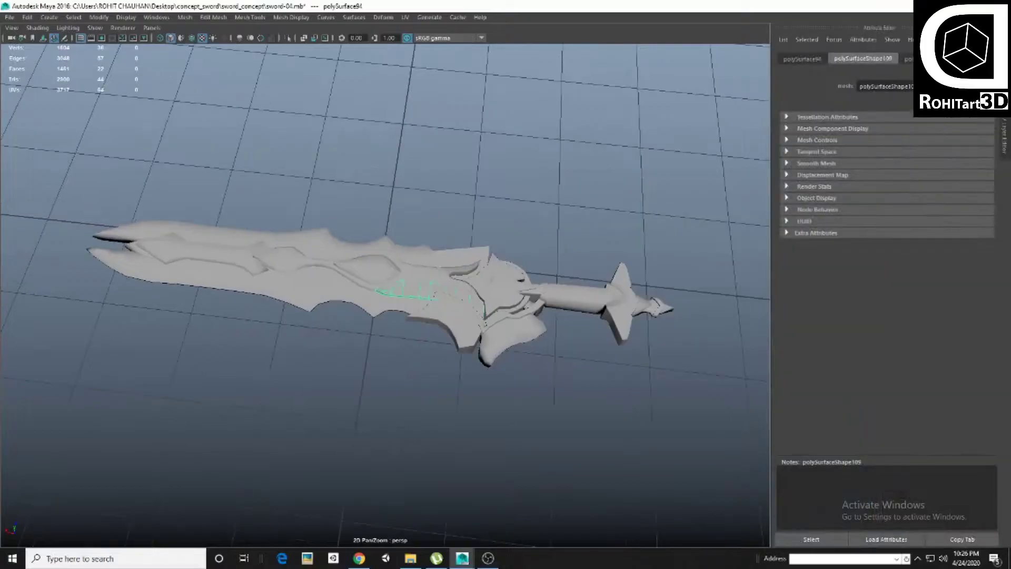
Connect checker.jpg as a File texture to the lambert1 material's Color
scroll(266, 229, down, 3)
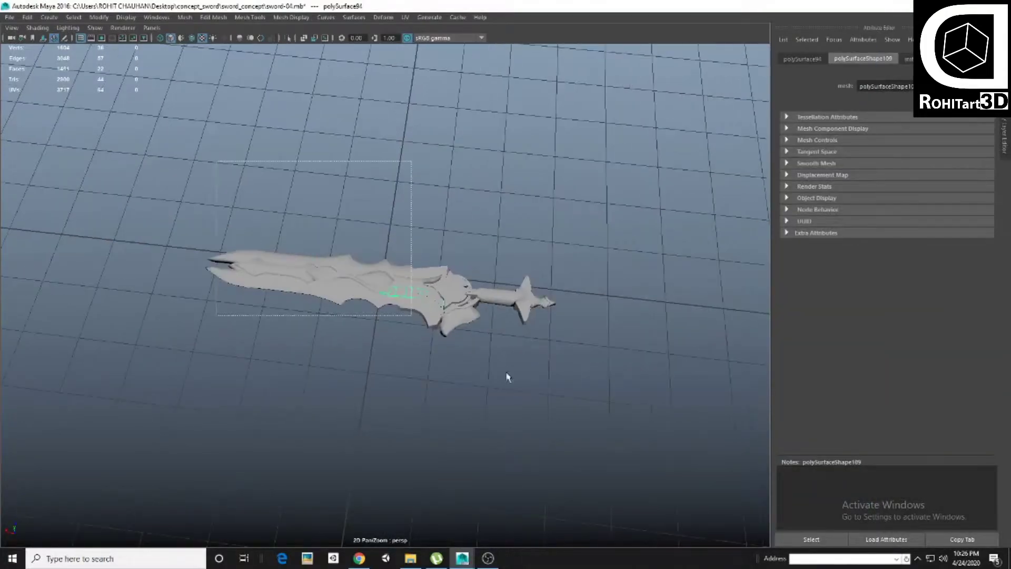
click(932, 58)
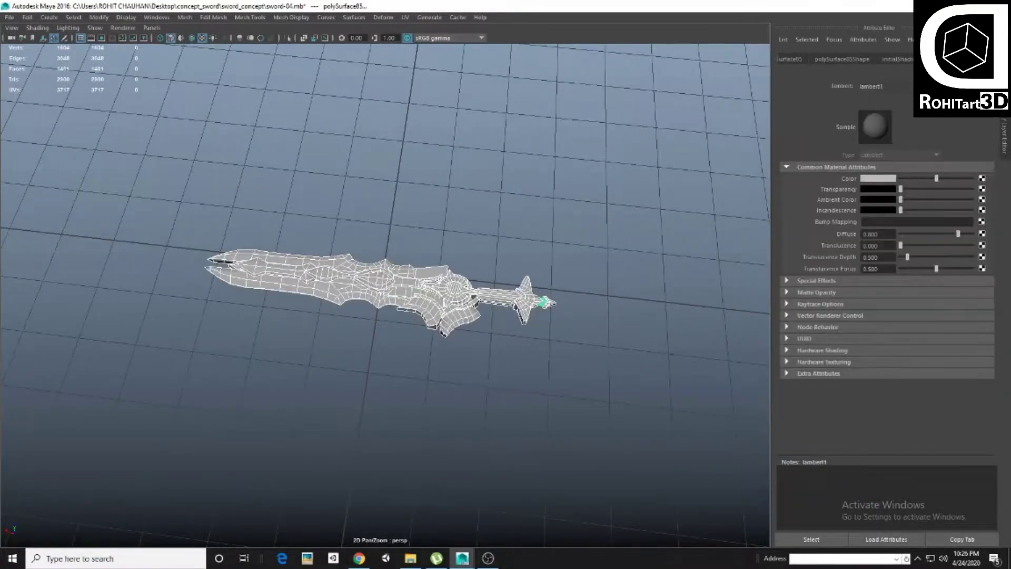
click(982, 180)
click(431, 277)
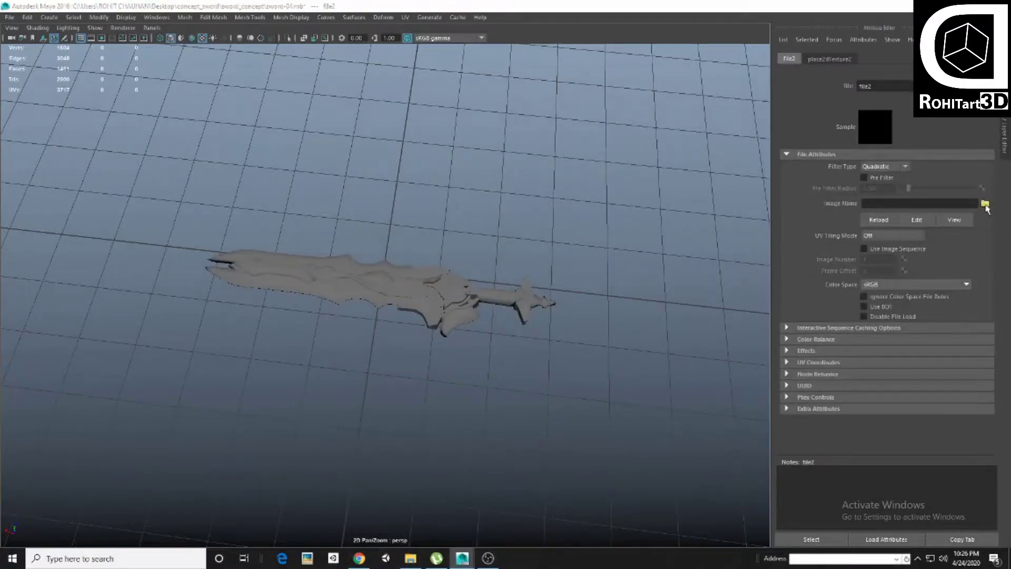
click(984, 205)
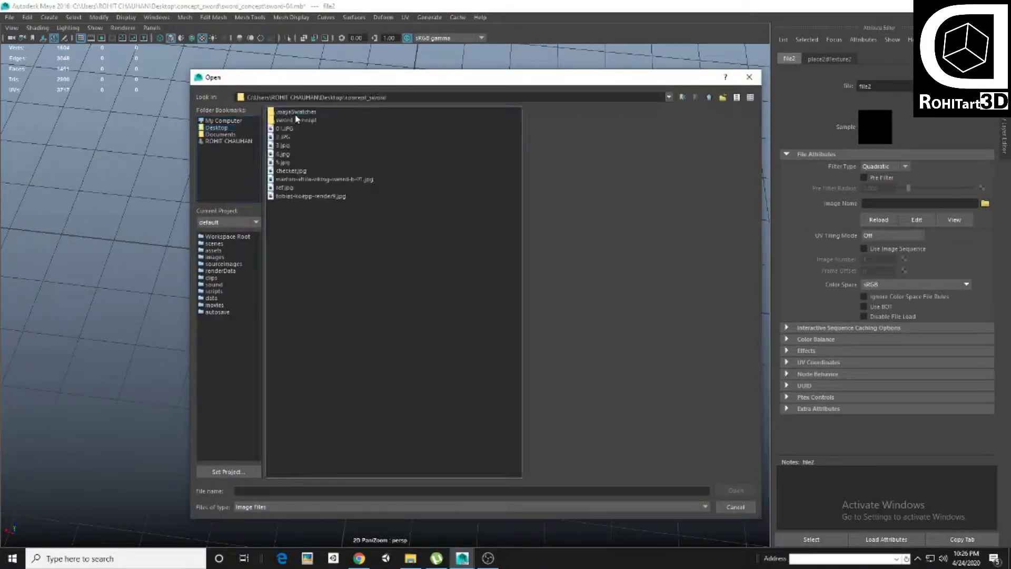
click(283, 196)
click(282, 172)
double_click(283, 172)
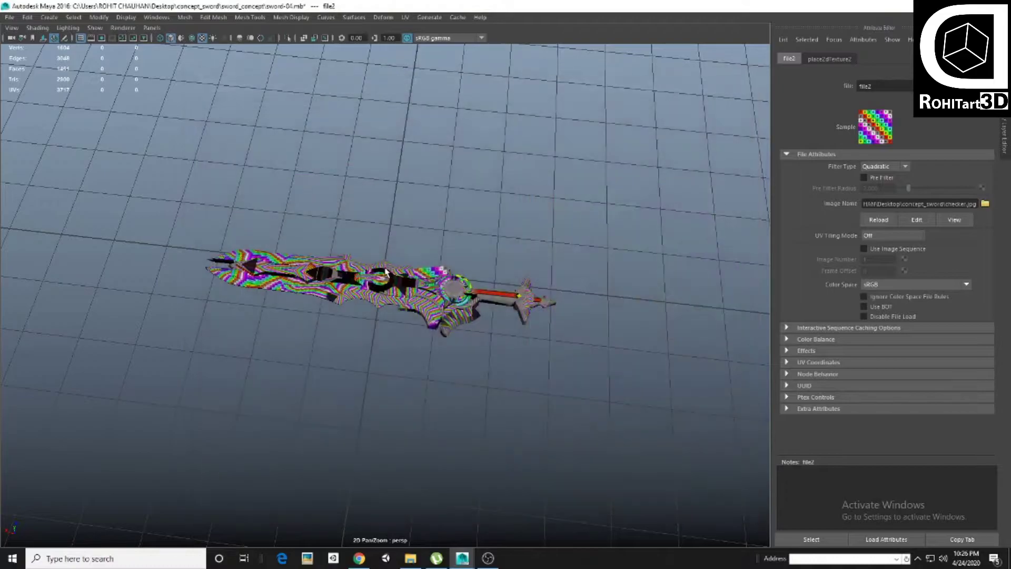
Select the whole sword and frame it in the viewport
click(355, 311)
key(f)
click(405, 17)
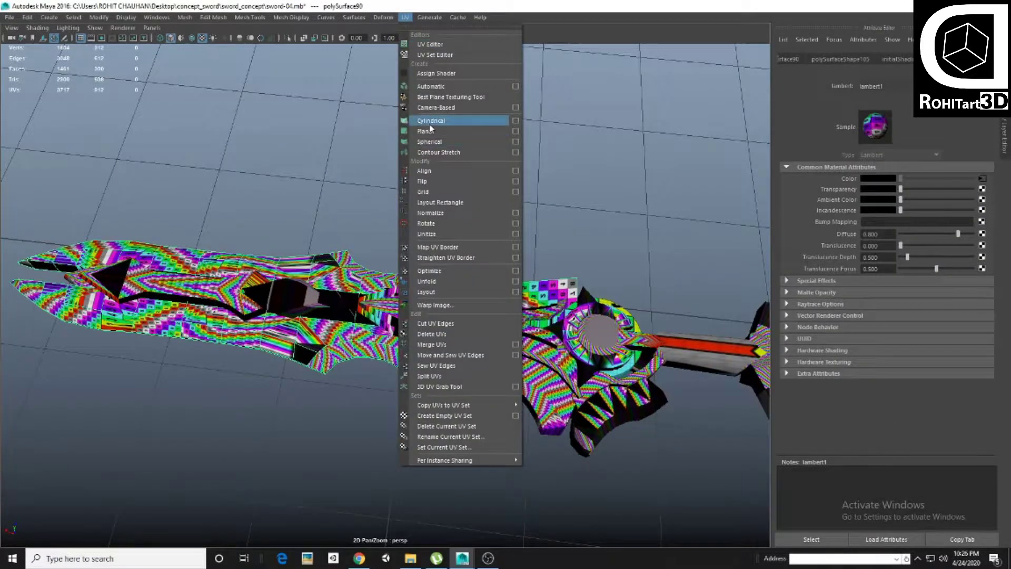
Apply automatic UV mapping to the blade faces and the inner blade strip
click(431, 86)
alt+drag(337, 285, 306, 281)
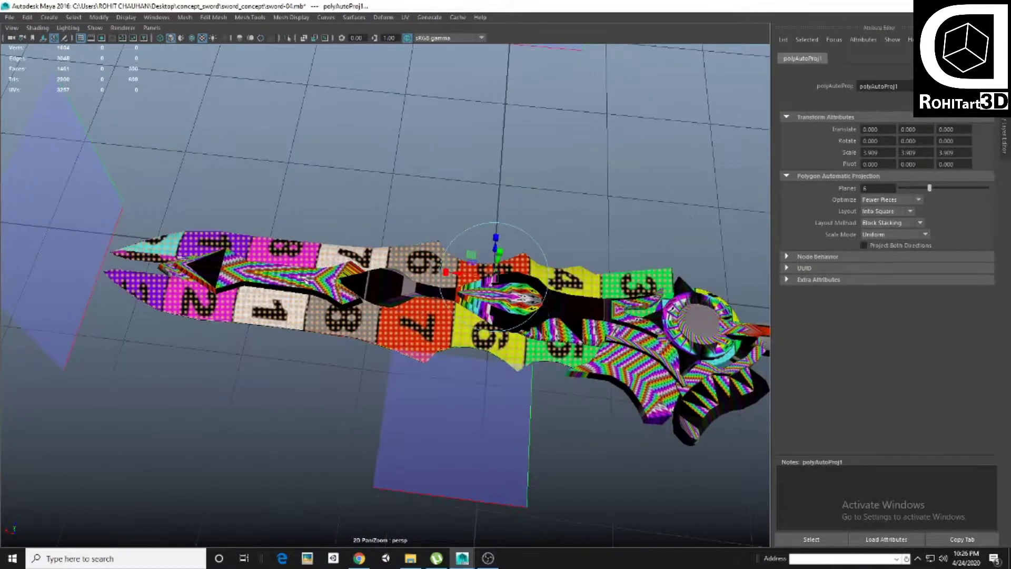
click(307, 282)
key(g)
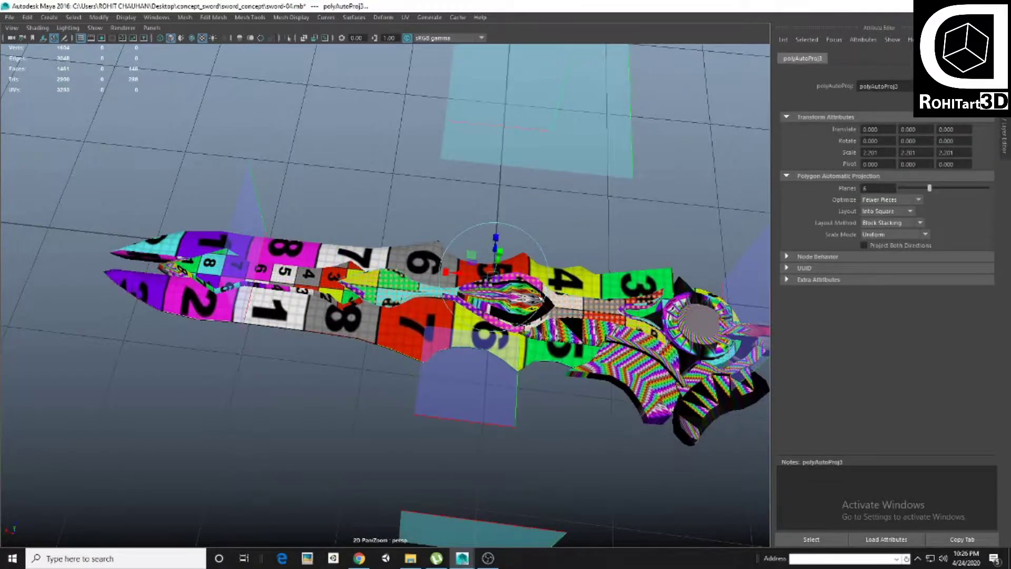
click(522, 299)
key(g)
Apply automatic mapping to four guard face groups, including the upper guard ring
alt+drag(545, 303, 409, 319)
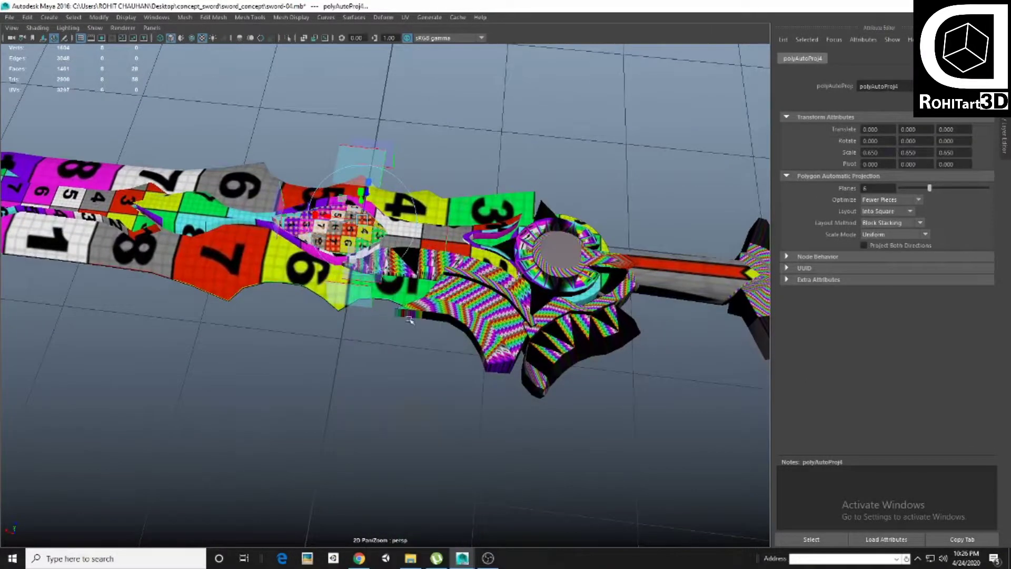
click(410, 320)
key(g)
click(504, 327)
key(g)
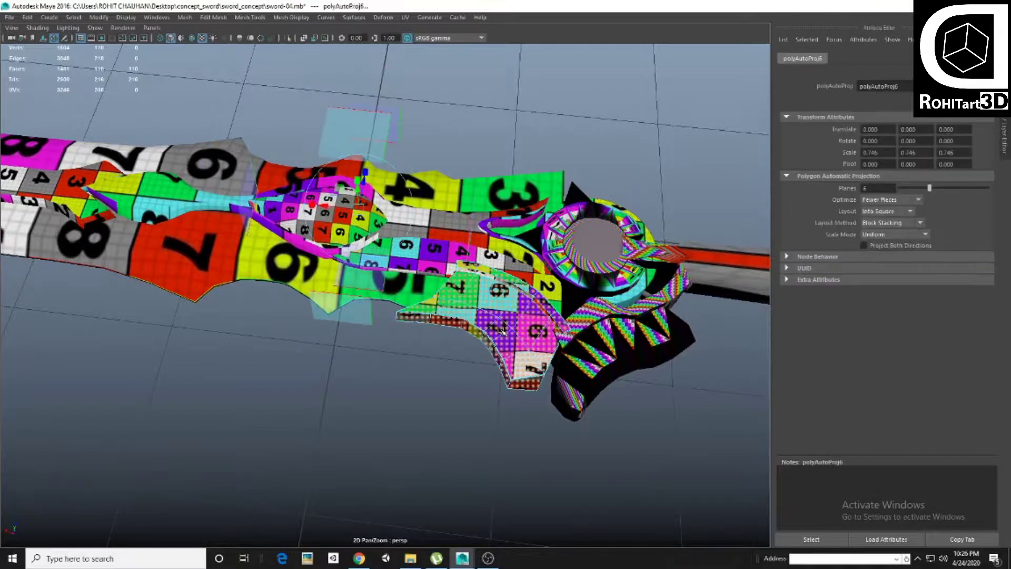
click(621, 337)
key(g)
click(611, 283)
key(g)
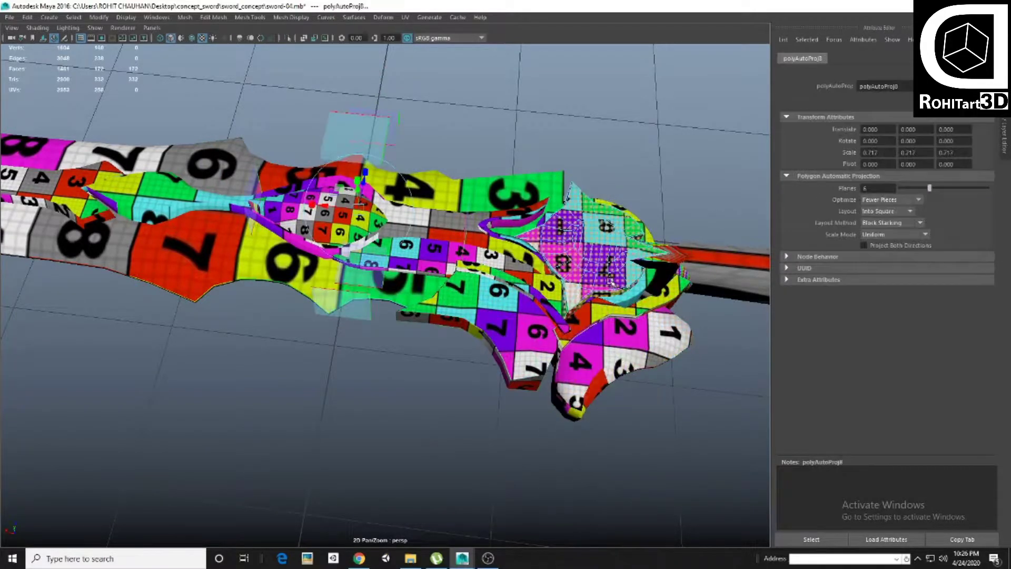
Apply automatic mapping to the lower guard faces
alt+drag(611, 283, 411, 263)
click(410, 264)
key(g)
right_drag(410, 264, 473, 228)
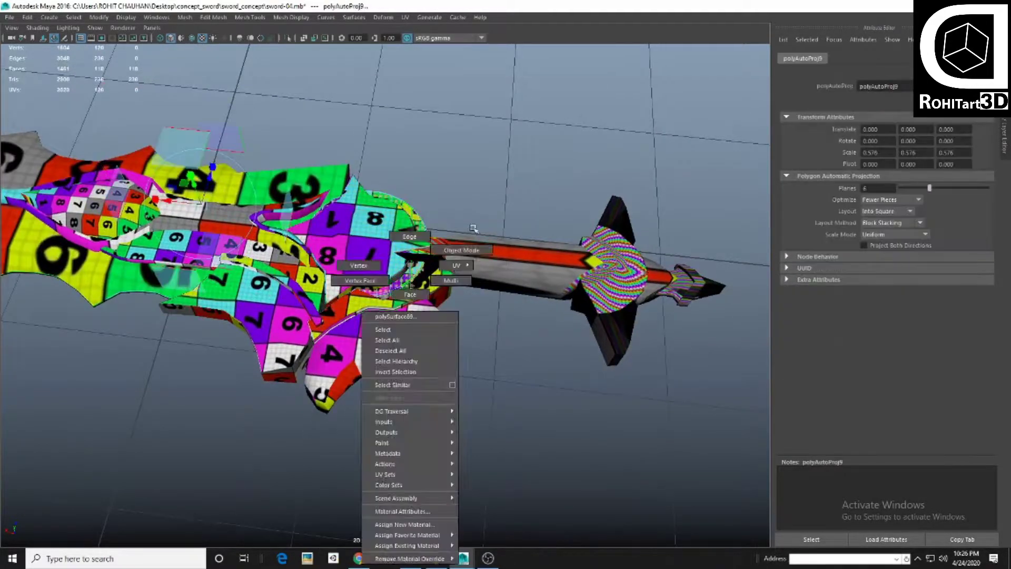
key(g)
key(g)
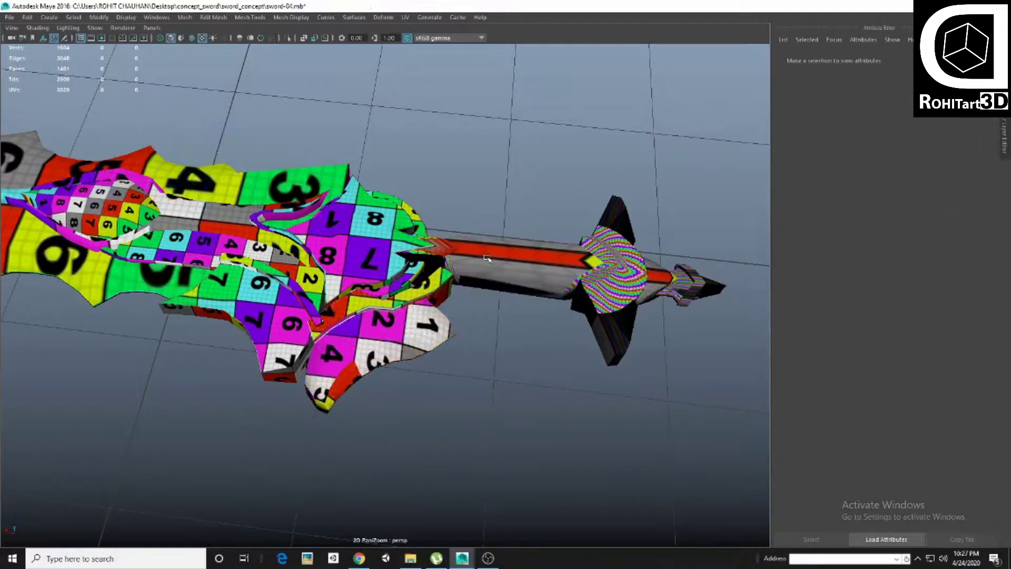
scroll(369, 268, up, 3)
Automatically map the handle and the guard faces beside it
right_drag(358, 265, 358, 290)
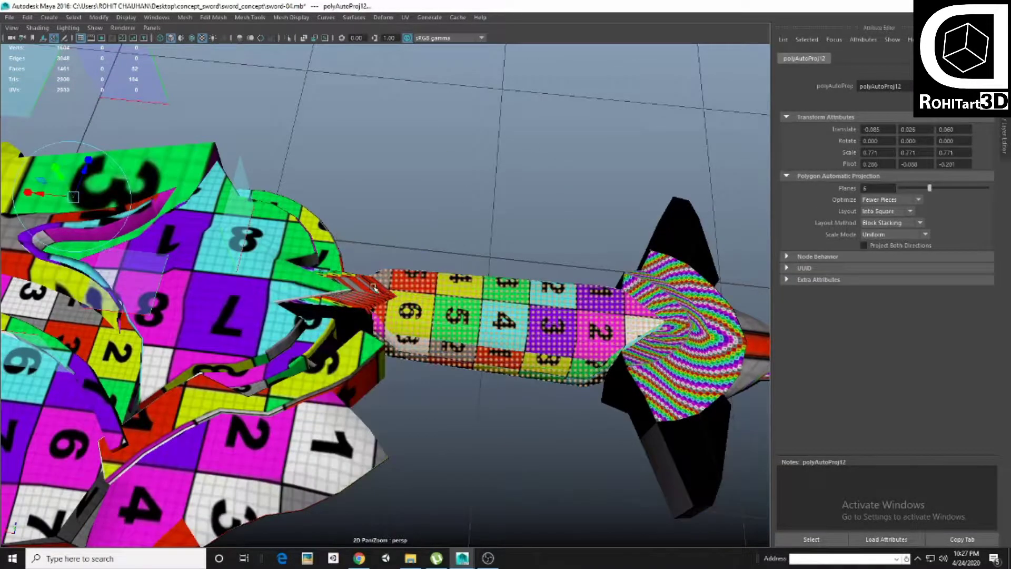
click(521, 318)
key(g)
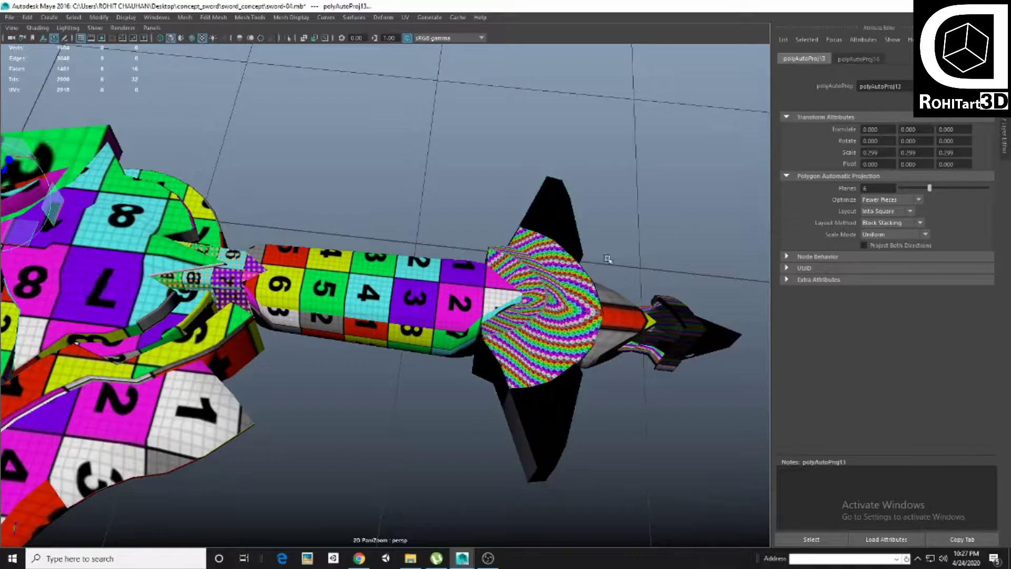
key(g)
alt+middle_drag(607, 259, 521, 282)
key(g)
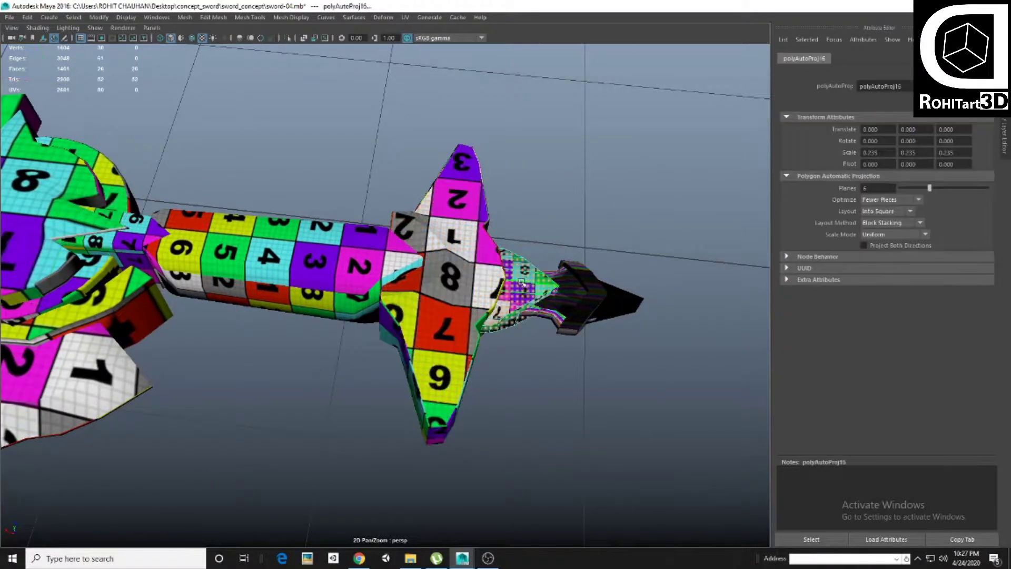
key(g)
Apply automatic mapping to the sword tip faces, then clear the selection
right_drag(595, 265, 702, 239)
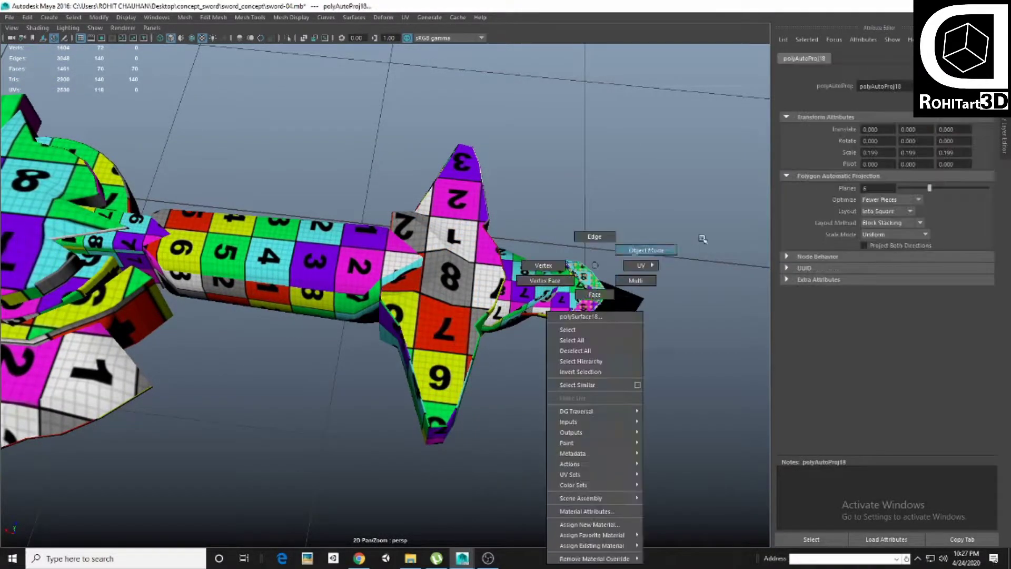
drag(606, 281, 625, 294)
key(g)
click(661, 300)
scroll(451, 305, down, 5)
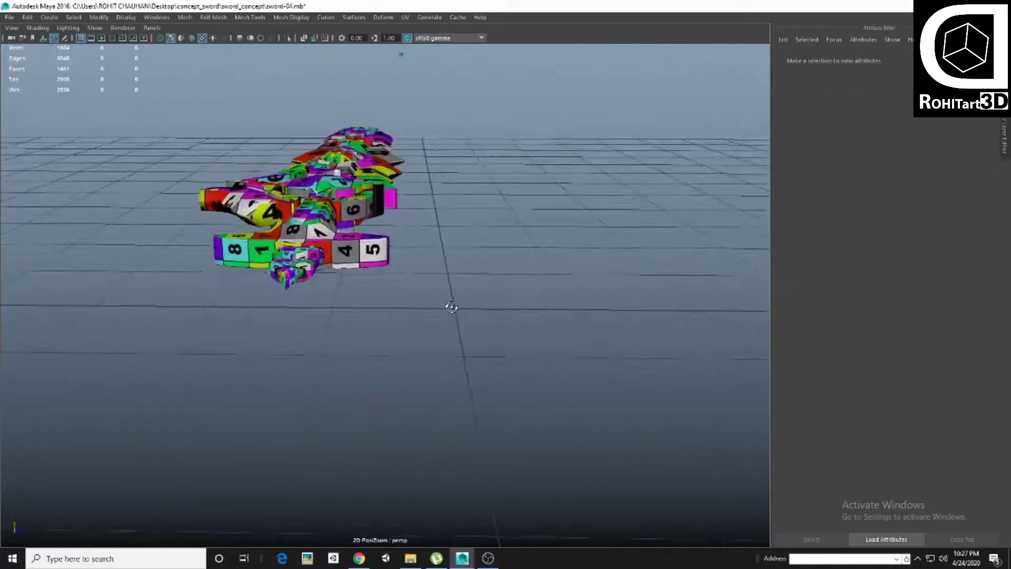
scroll(361, 316, up, 5)
Select the outer blade piece and hide all other objects with Alt+H
mouse_move(361, 316)
alt+mouse_down()
mouse_move(511, 358)
mouse_move(354, 345)
alt+mouse_up()
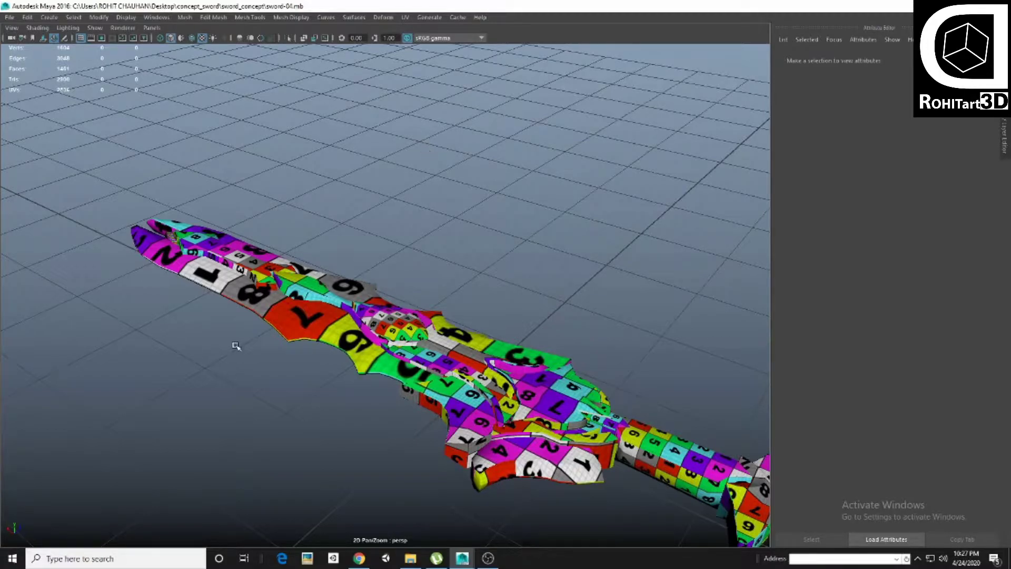
click(349, 303)
key(alt+h)
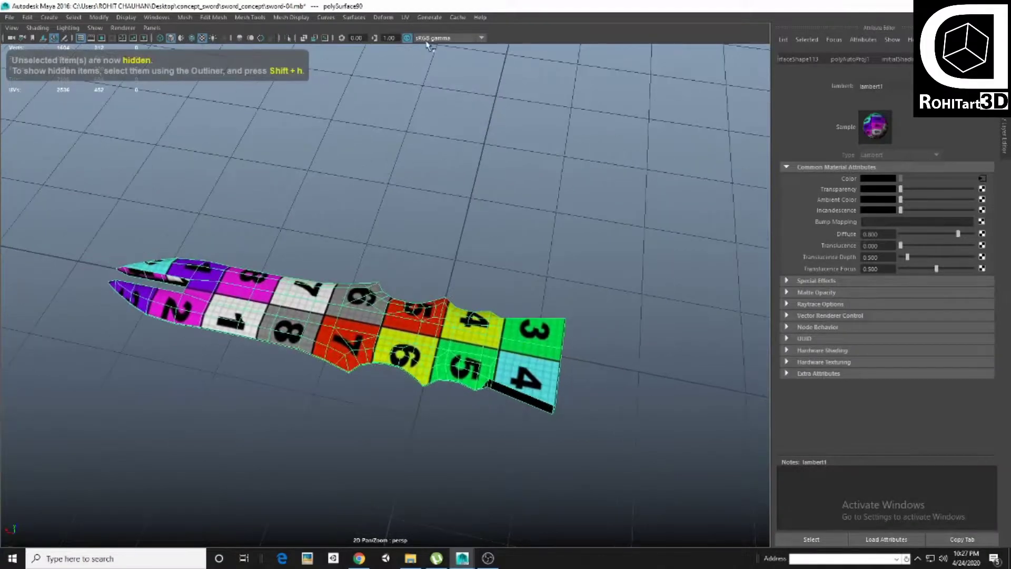
Open the UV Editor with its checker background image turned off
click(406, 16)
click(421, 31)
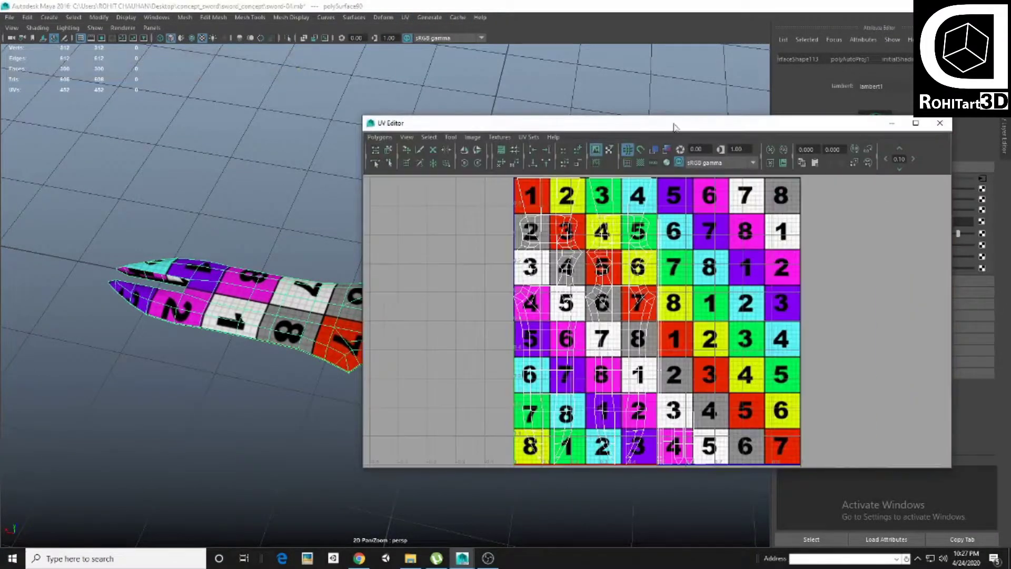
click(640, 162)
click(595, 149)
scroll(608, 325, up, 2)
Zoom into the blade's UV shells and select edge e[611] on the blade split
right_drag(605, 316, 606, 295)
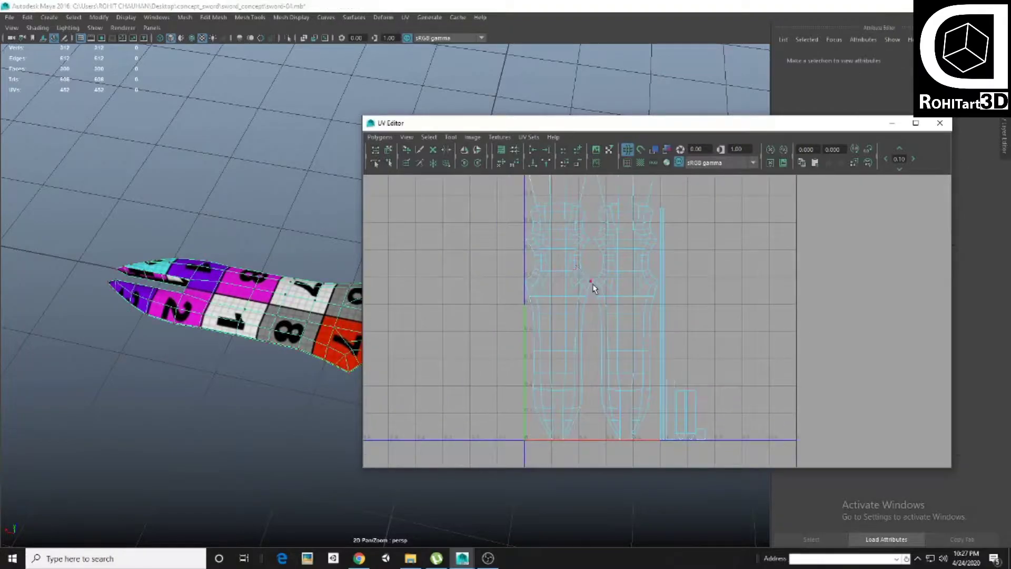
drag(540, 266, 594, 319)
scroll(593, 319, up, 3)
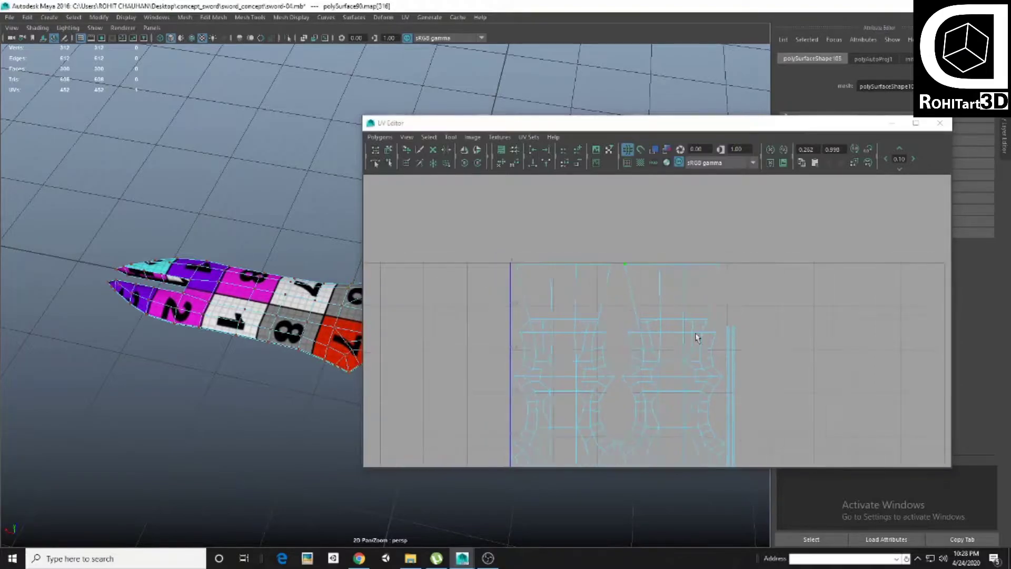
scroll(672, 365, up, 3)
scroll(648, 367, up, 2)
scroll(658, 314, up, 2)
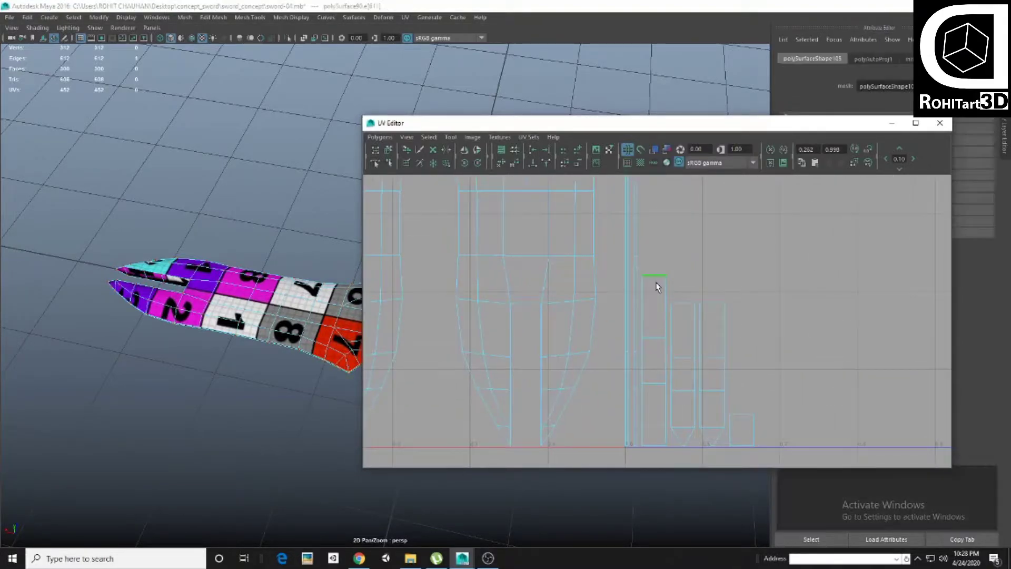
click(657, 285)
alt+drag(369, 294, 251, 287)
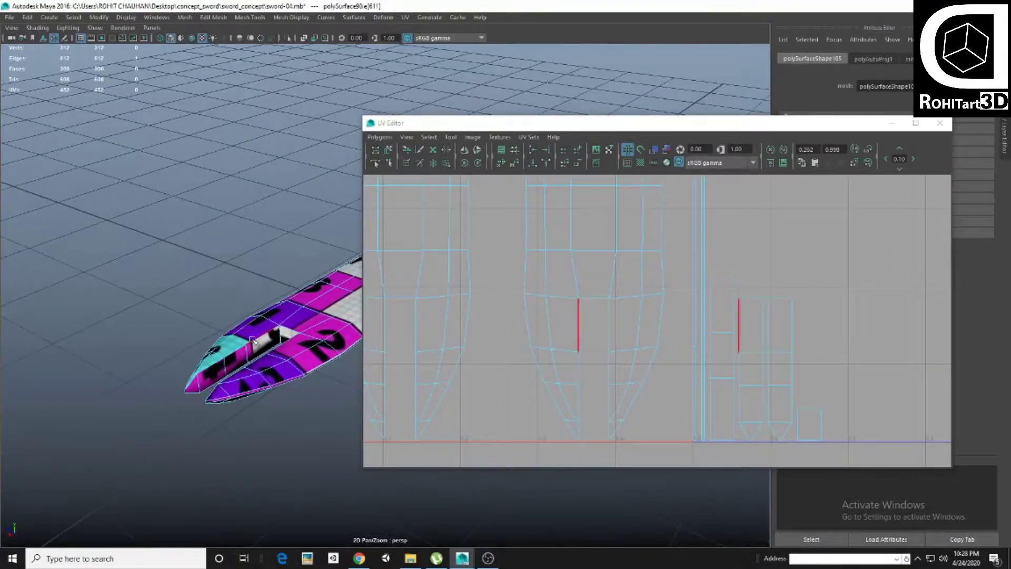
scroll(654, 354, down, 4)
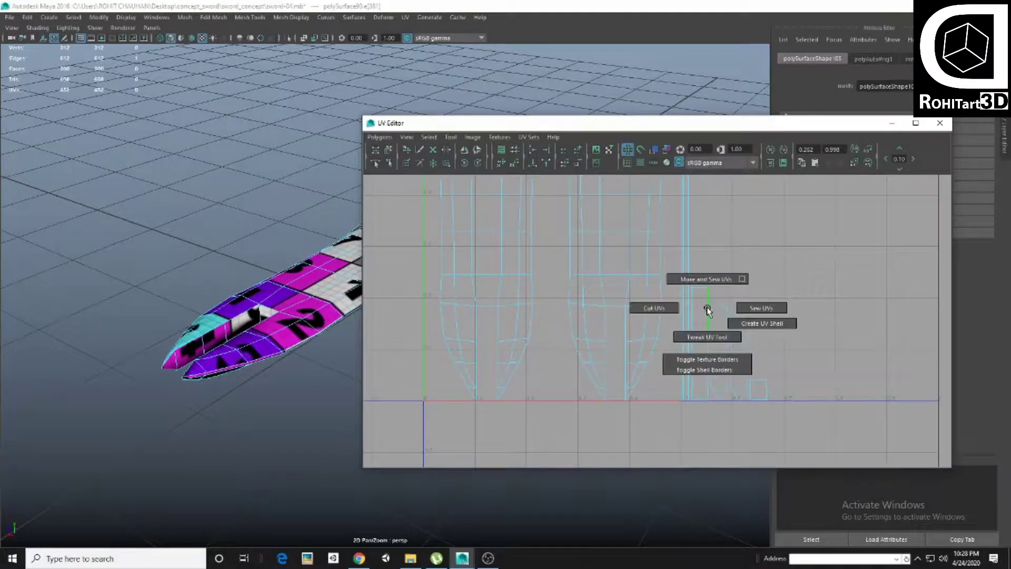
Turn off viewport textures and reselect edge e[611] along the blade split
right_drag(707, 307, 707, 359)
mouse_move(295, 263)
alt+mouse_down()
mouse_move(231, 286)
mouse_move(291, 329)
mouse_move(225, 295)
alt+mouse_up()
key(5)
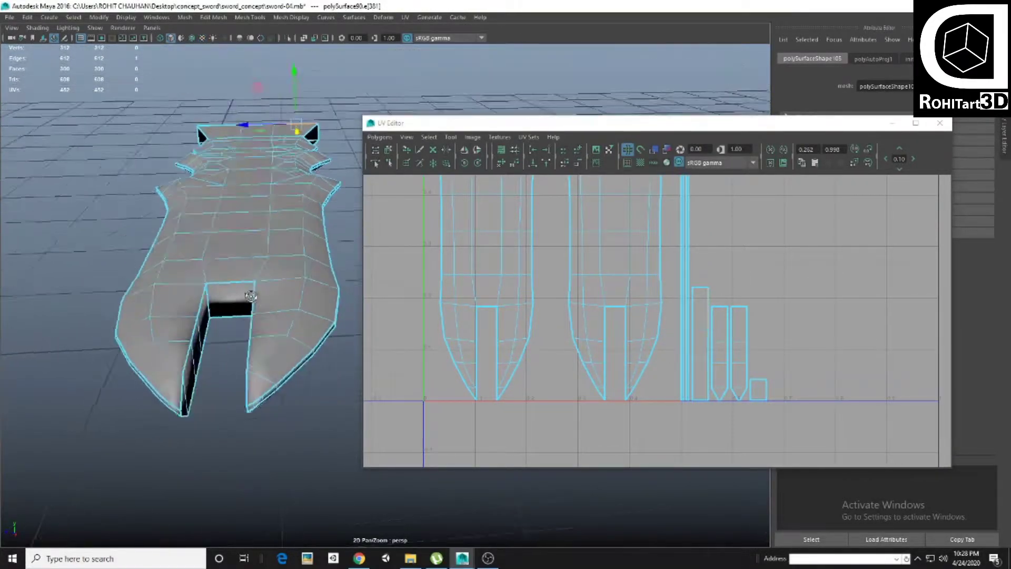
scroll(738, 347, up, 3)
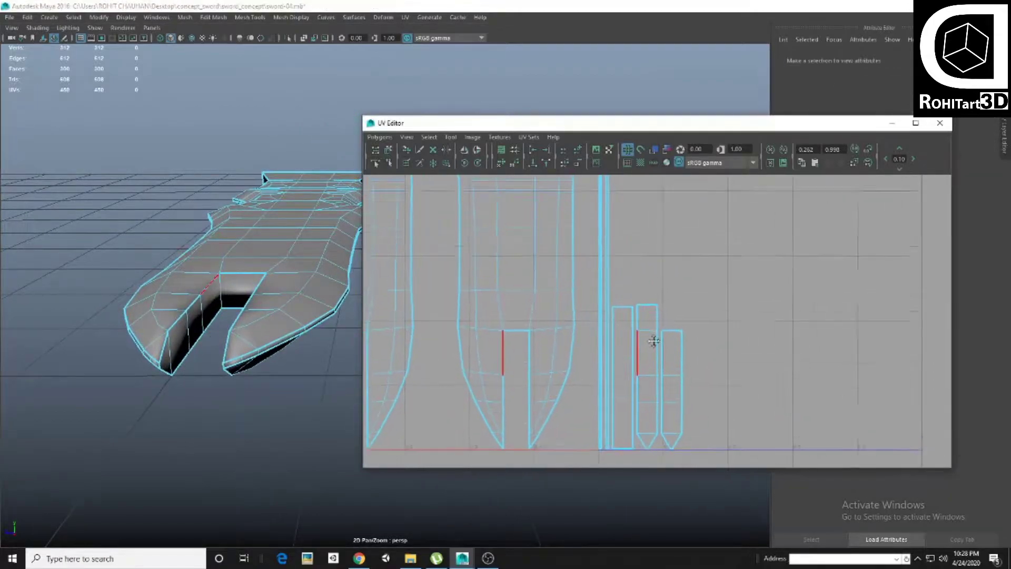
click(615, 320)
alt+drag(232, 316, 316, 314)
scroll(654, 314, up, 3)
scroll(571, 271, up, 2)
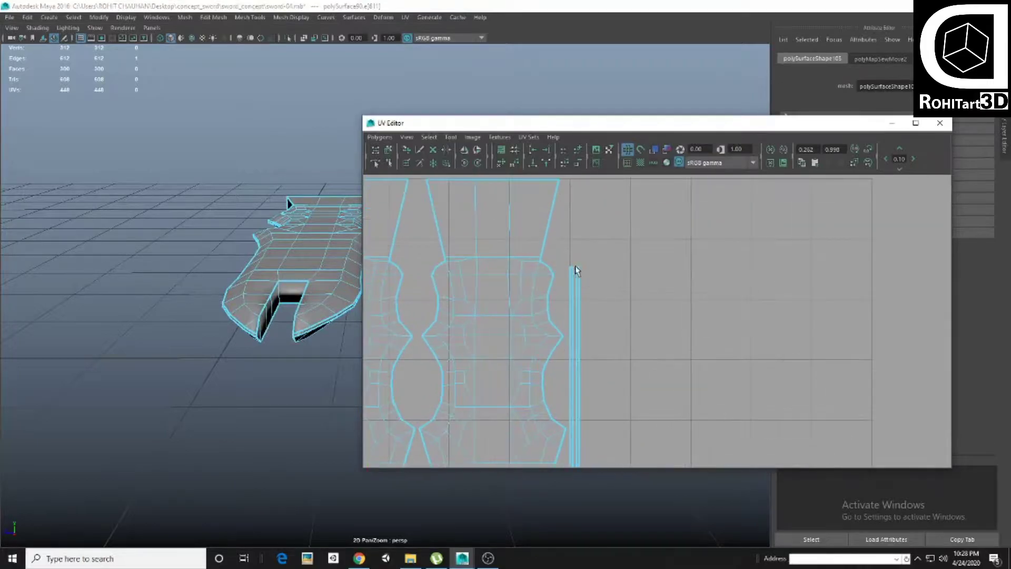
mouse_move(571, 271)
alt+middle_down()
mouse_move(570, 309)
mouse_move(573, 272)
mouse_move(605, 248)
alt+middle_up()
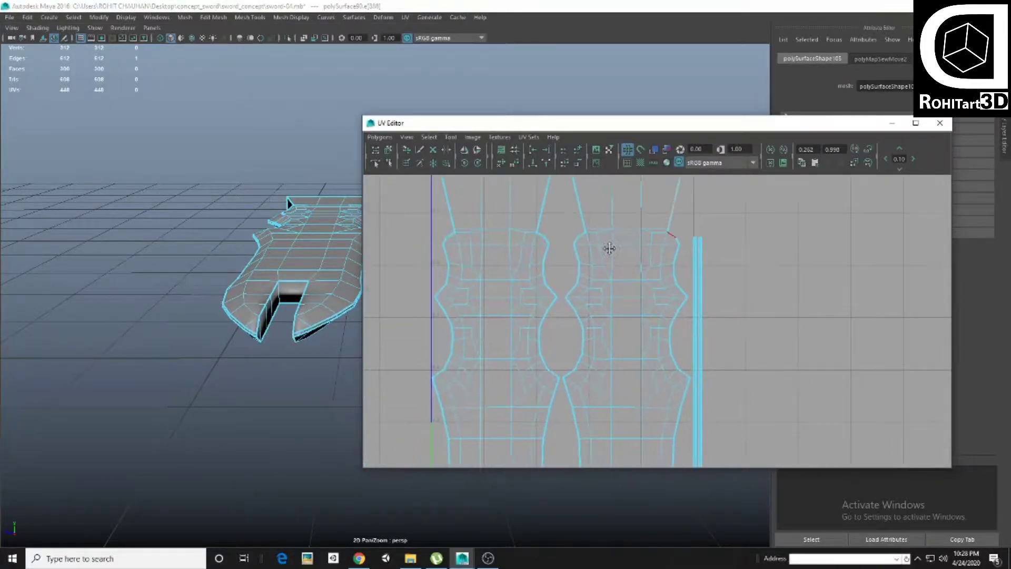
scroll(625, 338, down, 3)
Return the mesh to Object Mode and move the UV Editor up and right
right_click(249, 266)
click(300, 250)
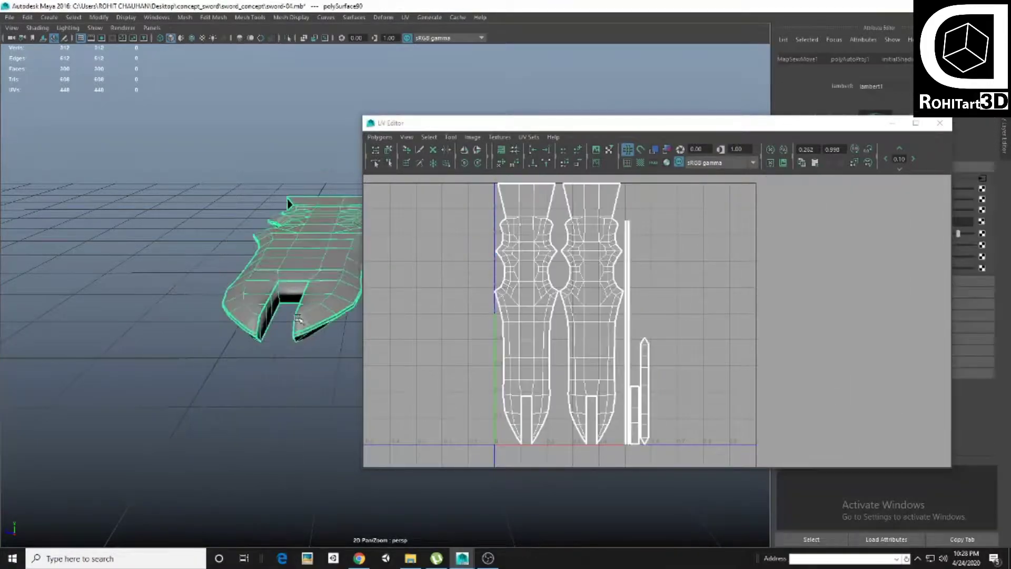
alt+drag(221, 274, 253, 284)
drag(526, 123, 707, 110)
scroll(266, 313, up, 3)
Select all faces of the raised middle blade piece and apply planar mapping
scroll(253, 271, up, 3)
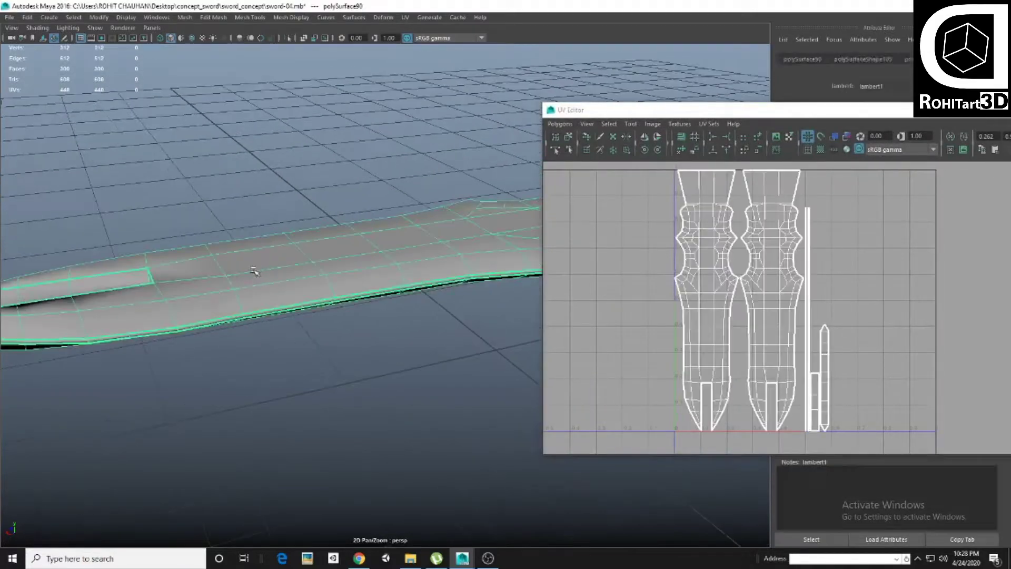
scroll(258, 271, down, 3)
scroll(258, 270, down, 2)
click(271, 302)
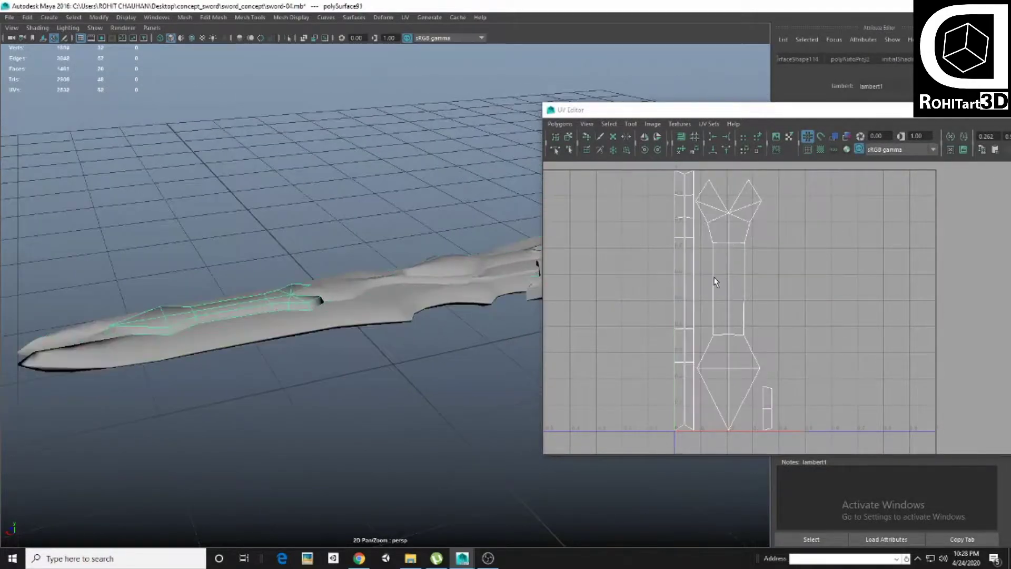
scroll(714, 288, up, 3)
scroll(714, 288, down, 3)
alt+drag(263, 294, 217, 244)
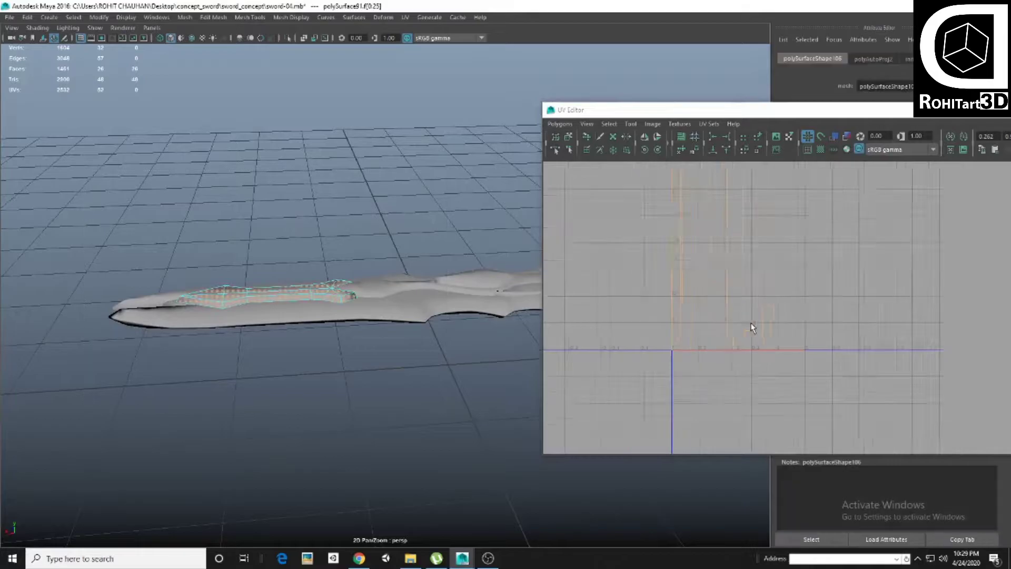
key(ctrl+F11)
shift+right_drag(742, 220, 664, 262)
alt+middle_drag(794, 278, 671, 320)
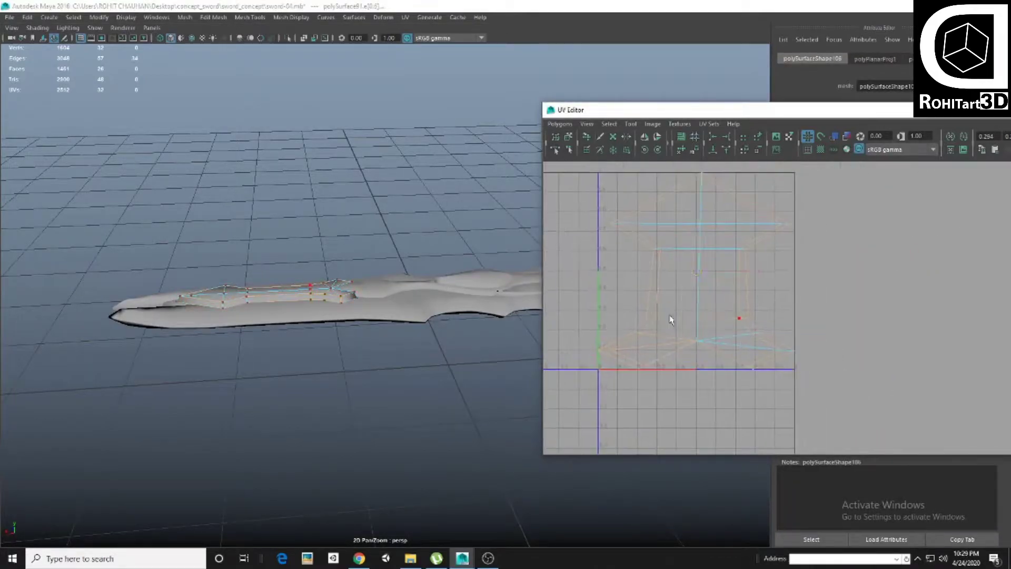
Unfold the middle piece's projected UV shell
drag(632, 358, 689, 324)
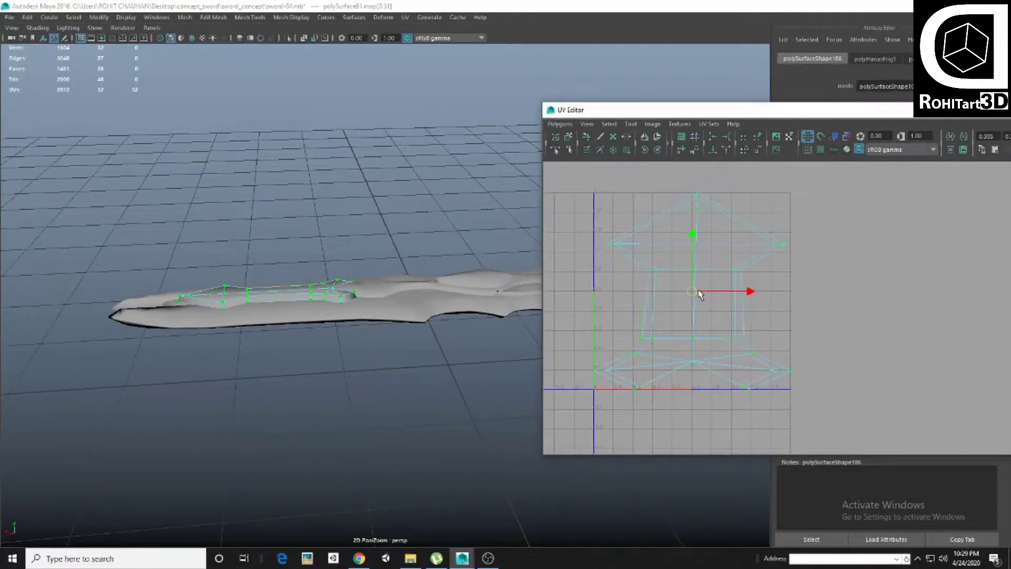
alt+middle_drag(700, 294, 715, 304)
shift+right_drag(756, 263, 543, 280)
shift+right_drag(747, 217, 746, 217)
alt+middle_drag(664, 304, 682, 257)
shift+right_drag(666, 246, 557, 305)
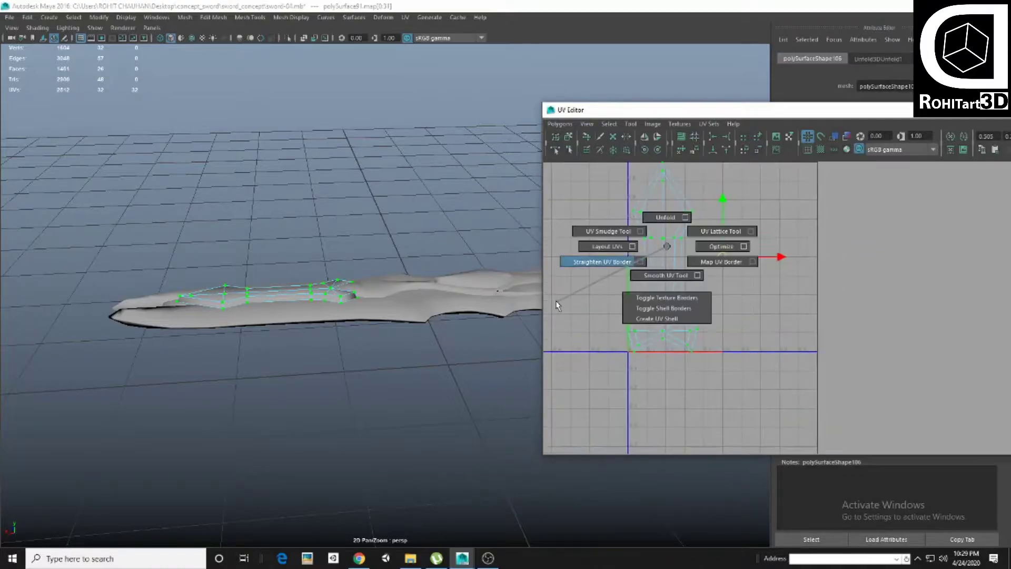
alt+middle_drag(661, 241, 695, 354)
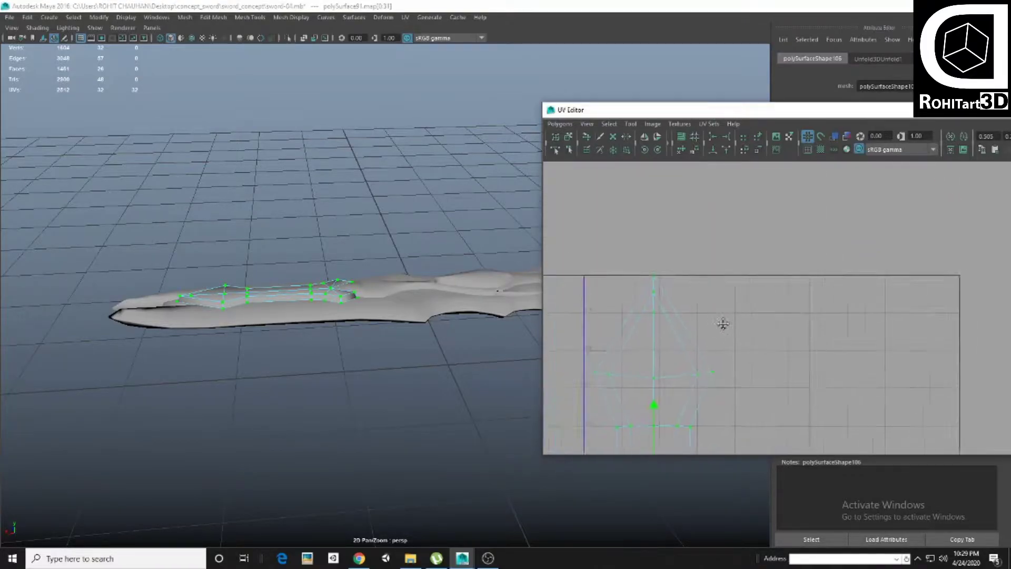
Show the checker texture again and isolate the middle piece
key(6)
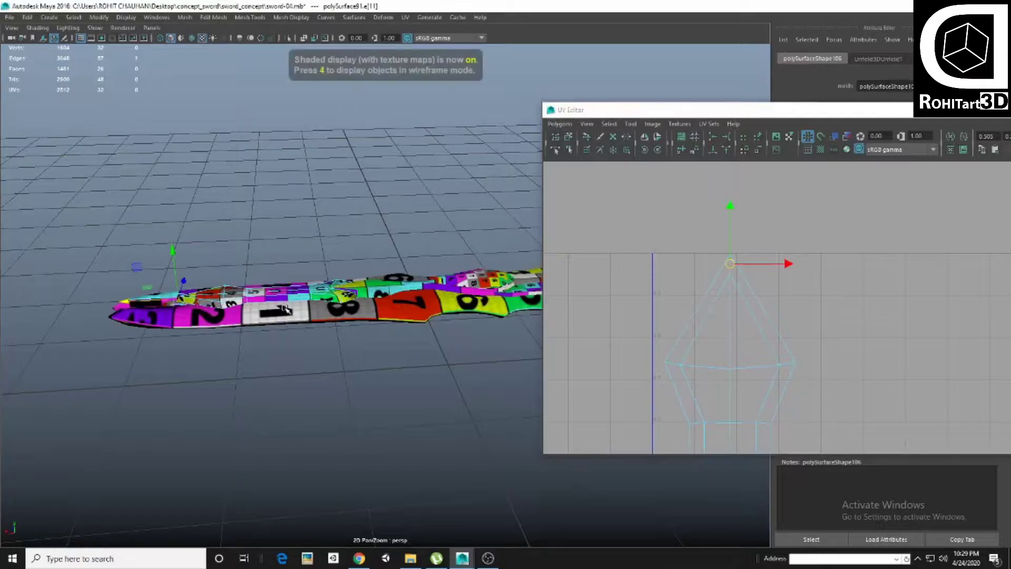
scroll(296, 337, up, 5)
alt+drag(297, 337, 325, 223)
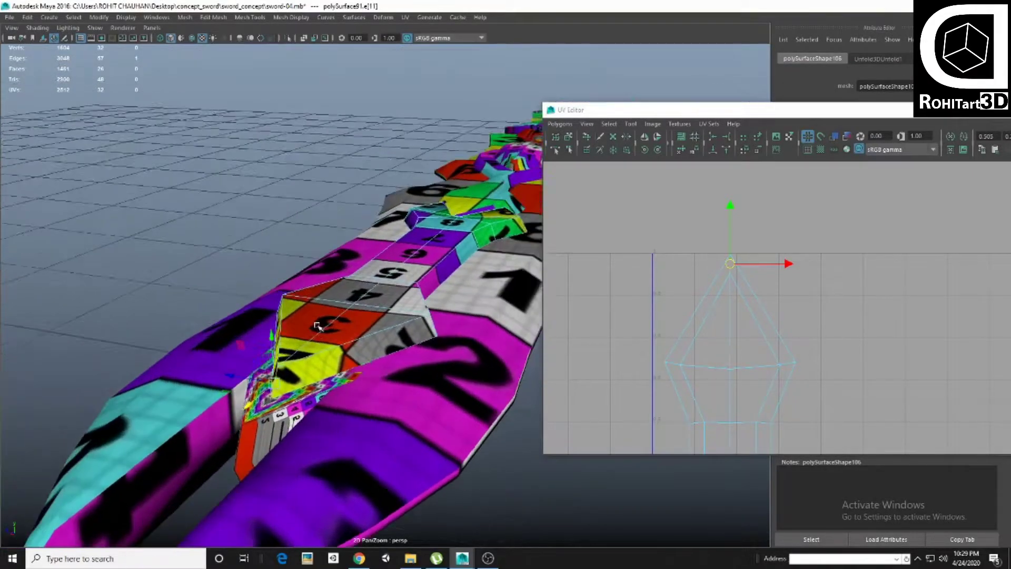
key(F8)
key(ctrl+1)
scroll(707, 355, up, 2)
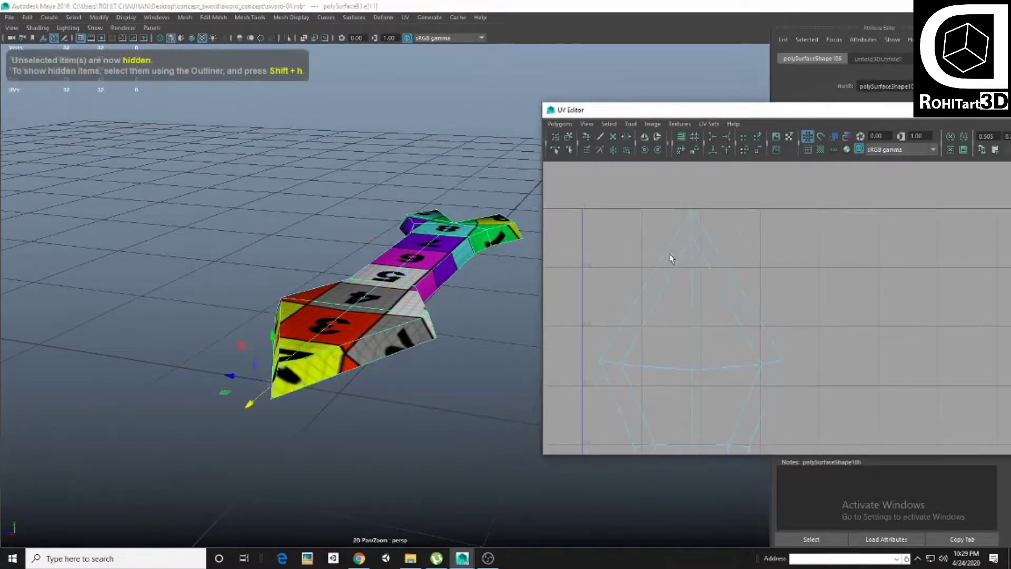
Unfold all of the piece's UVs, including a run from the Unfold options
key(ctrl+F11)
shift+right_click(694, 241)
shift+right_click(724, 259)
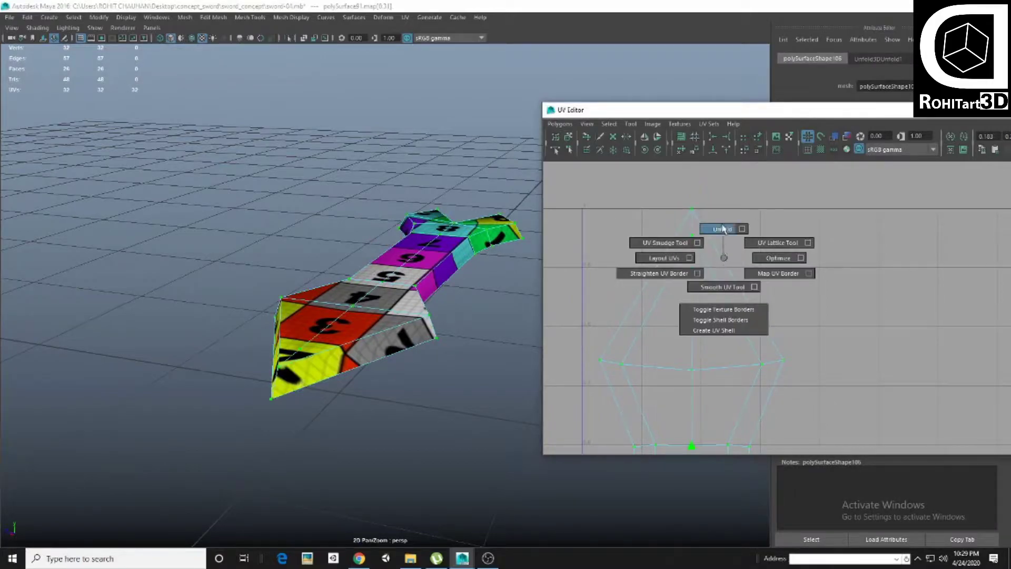
click(723, 229)
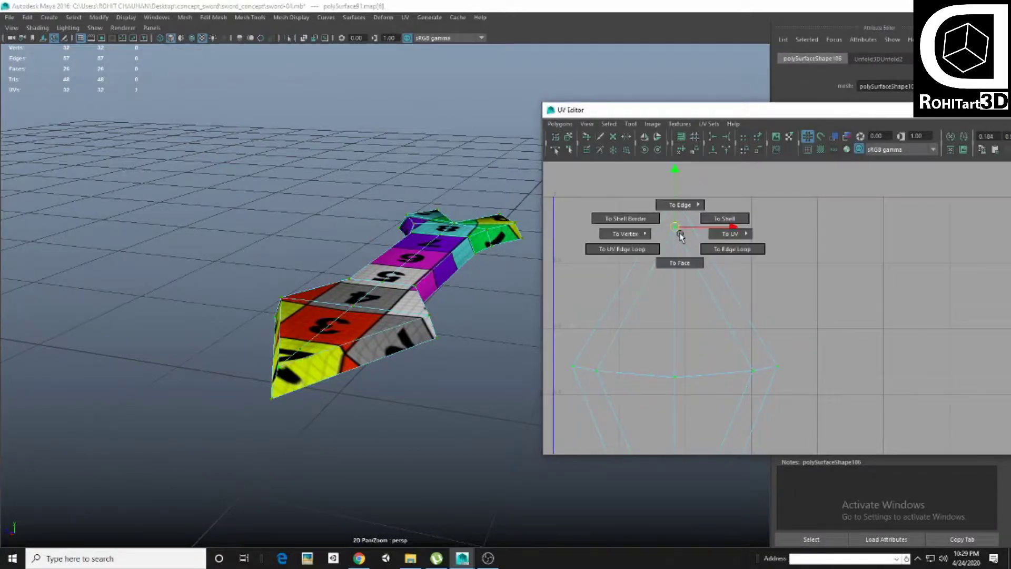
click(725, 218)
shift+right_click(699, 221)
click(737, 288)
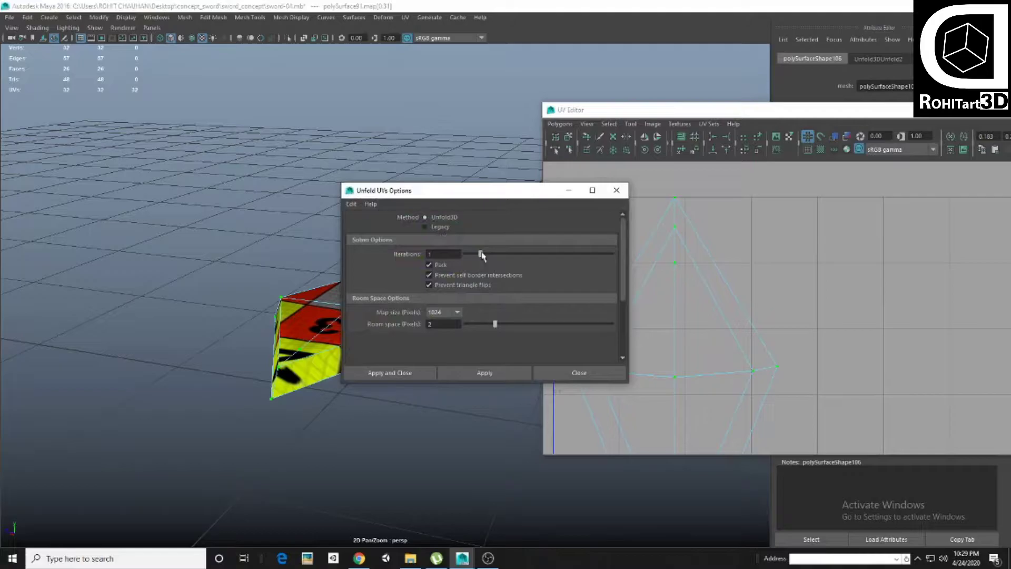
click(509, 374)
click(579, 373)
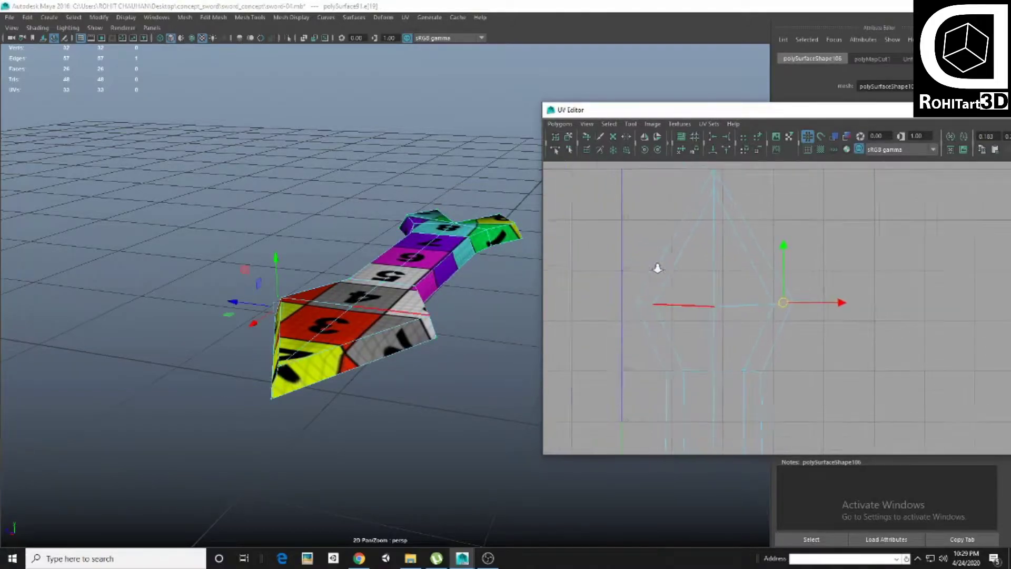
Select seam edges on the shell, cut along them, and unfold the cut shell
alt+middle_drag(657, 268, 719, 358)
click(773, 356)
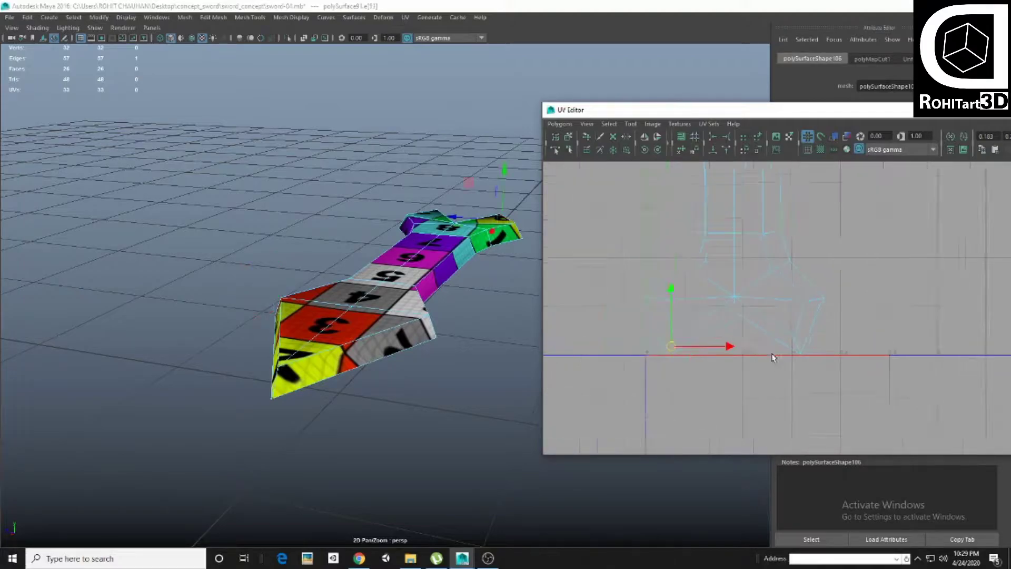
shift+right_drag(787, 348, 715, 319)
alt+middle_drag(796, 315, 810, 312)
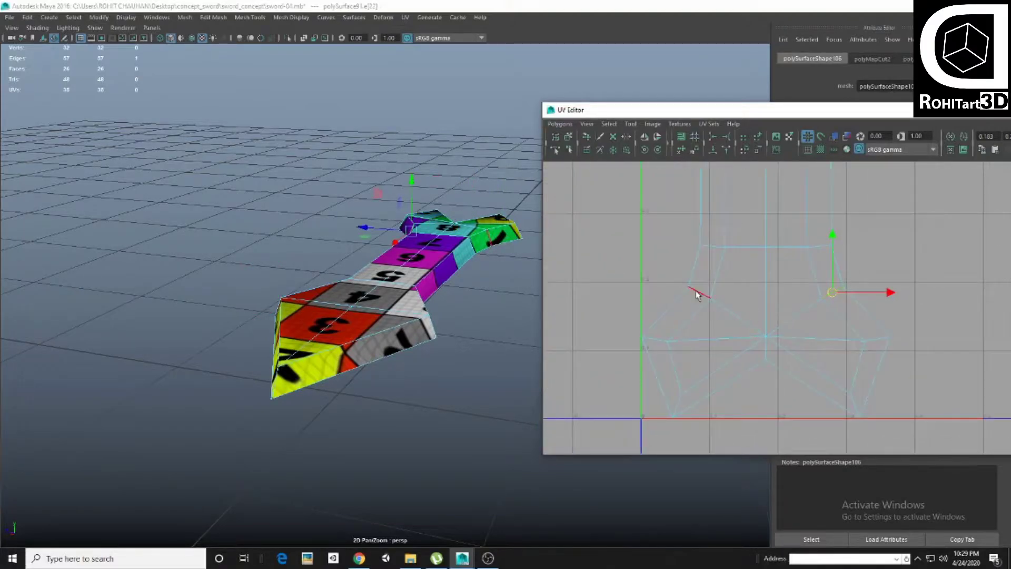
drag(668, 268, 721, 322)
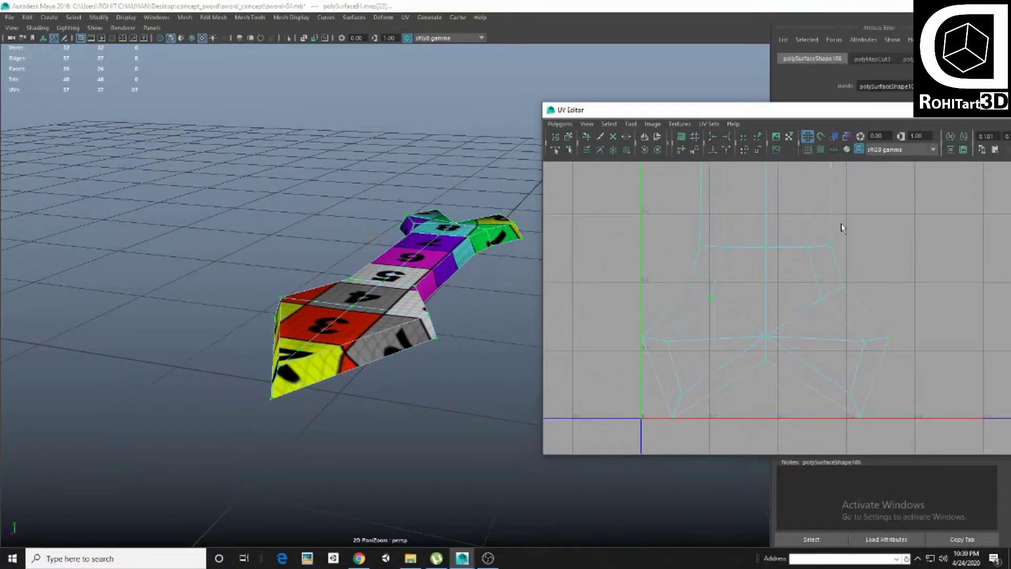
shift+right_drag(794, 245, 623, 257)
shift+right_drag(716, 230, 717, 241)
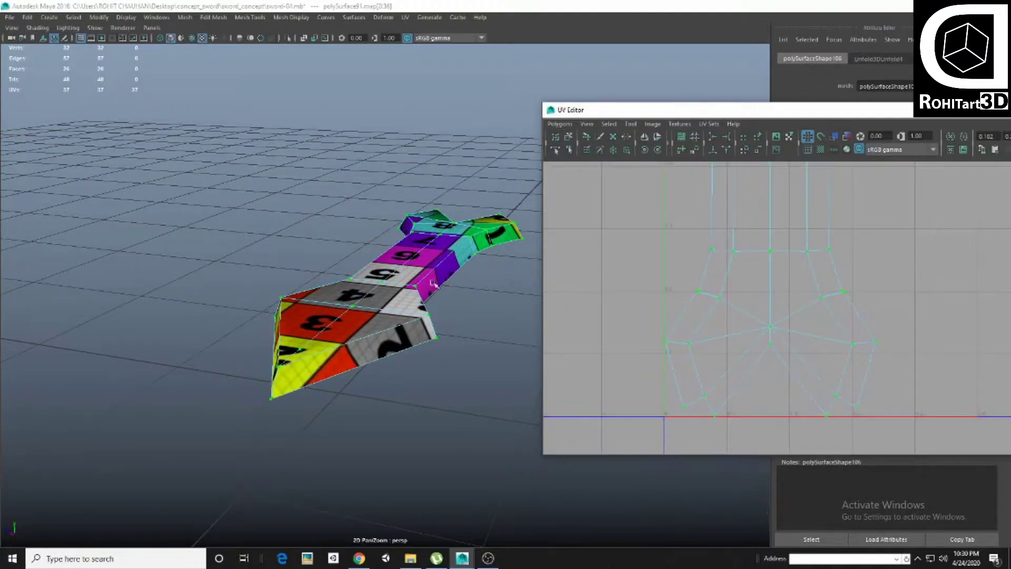
alt+drag(432, 284, 358, 347)
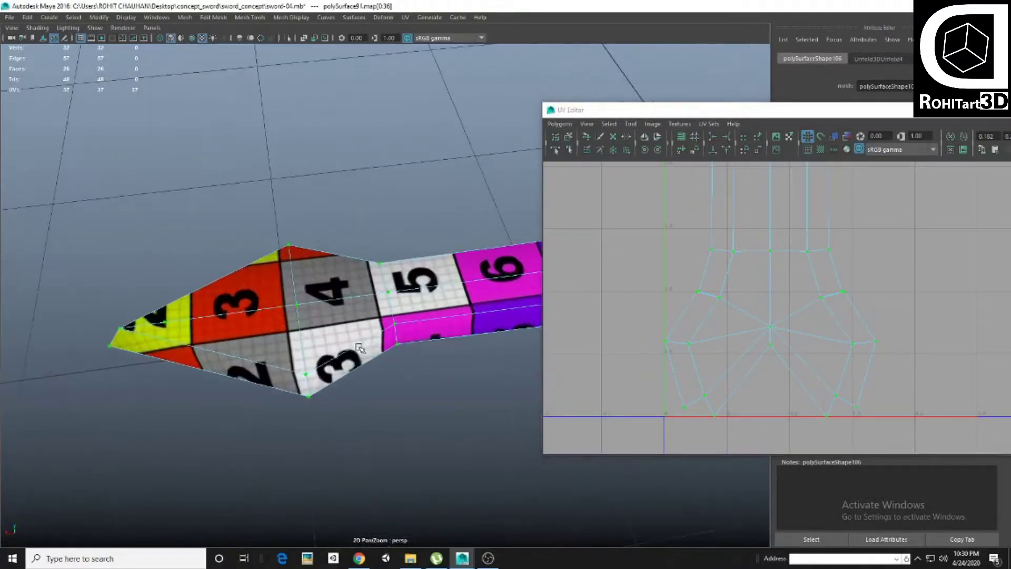
Pick an edge near the tip, unfold the whole shell again, and return to Object Mode
key(F10)
click(395, 332)
mouse_move(829, 228)
alt+middle_down()
mouse_move(788, 340)
mouse_move(764, 255)
alt+middle_up()
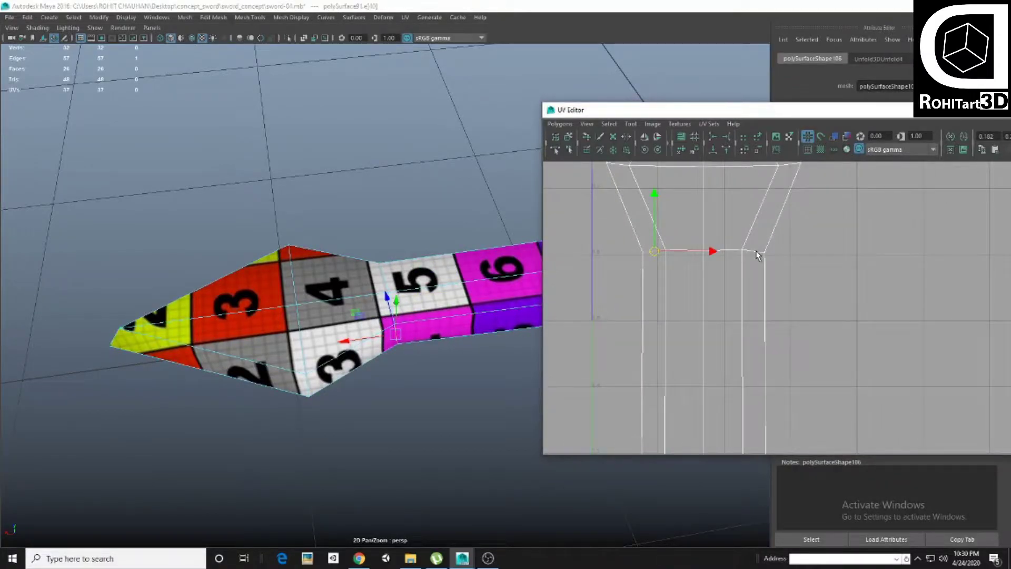
alt+middle_drag(676, 290, 712, 326)
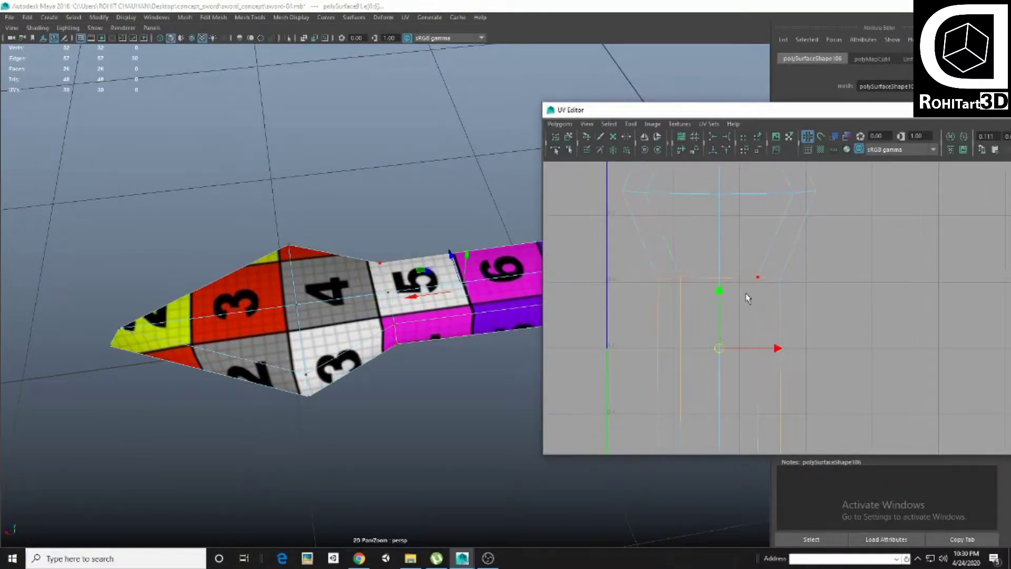
alt+middle_drag(748, 297, 769, 334)
shift+right_click(746, 297)
shift+right_click(752, 283)
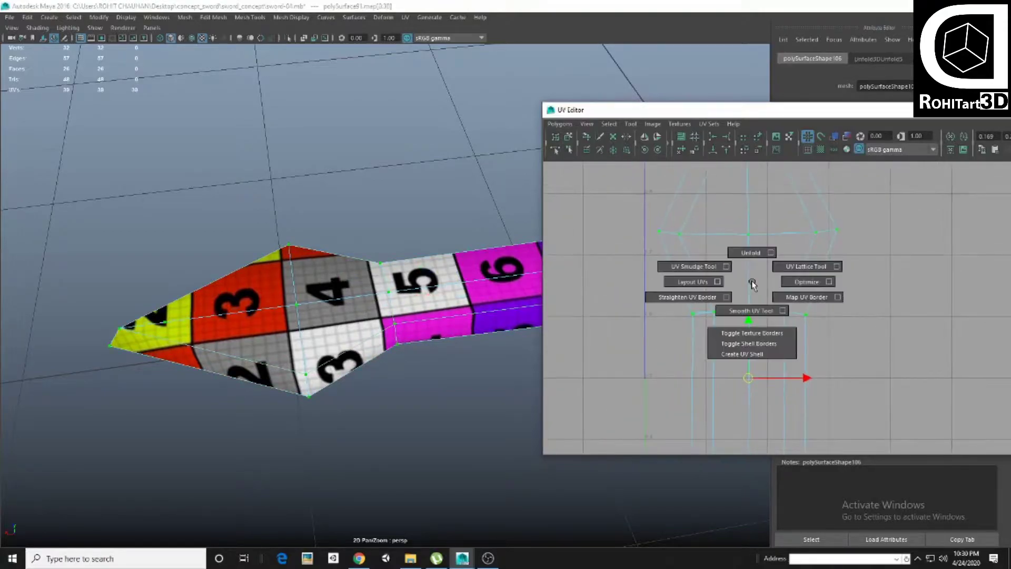
key(F8)
scroll(476, 258, down, 3)
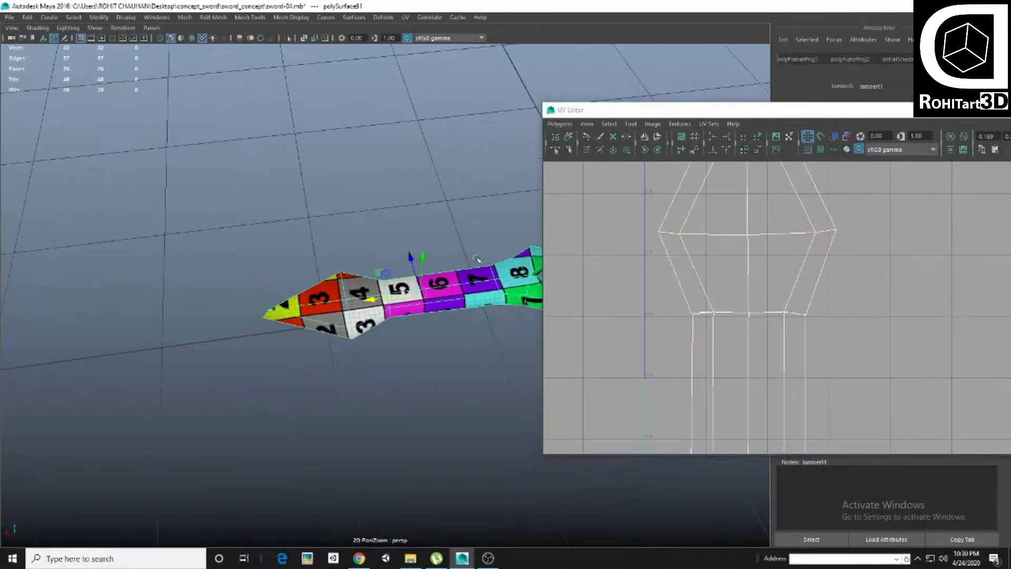
Hide the middle piece, then show all sword parts via Display > Show > All
drag(721, 120, 932, 293)
alt+drag(510, 248, 316, 221)
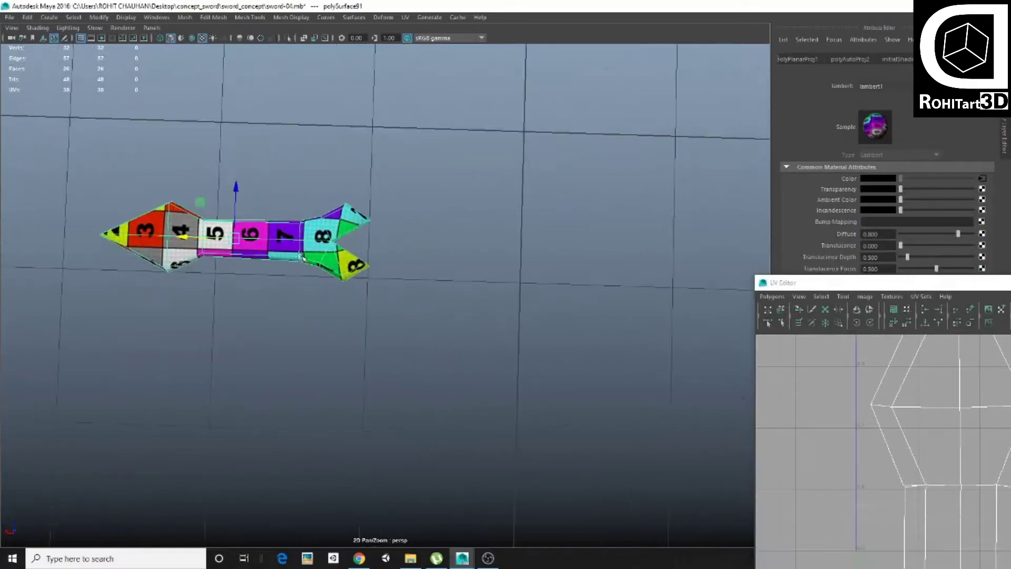
scroll(267, 239, up, 2)
key(ctrl+h)
key(ctrl+z)
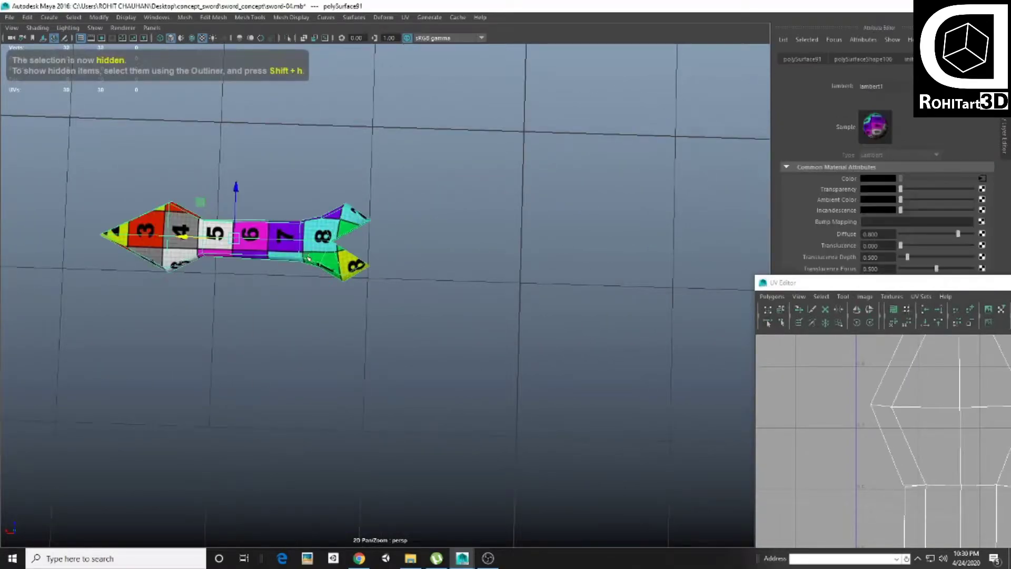
click(123, 17)
click(273, 108)
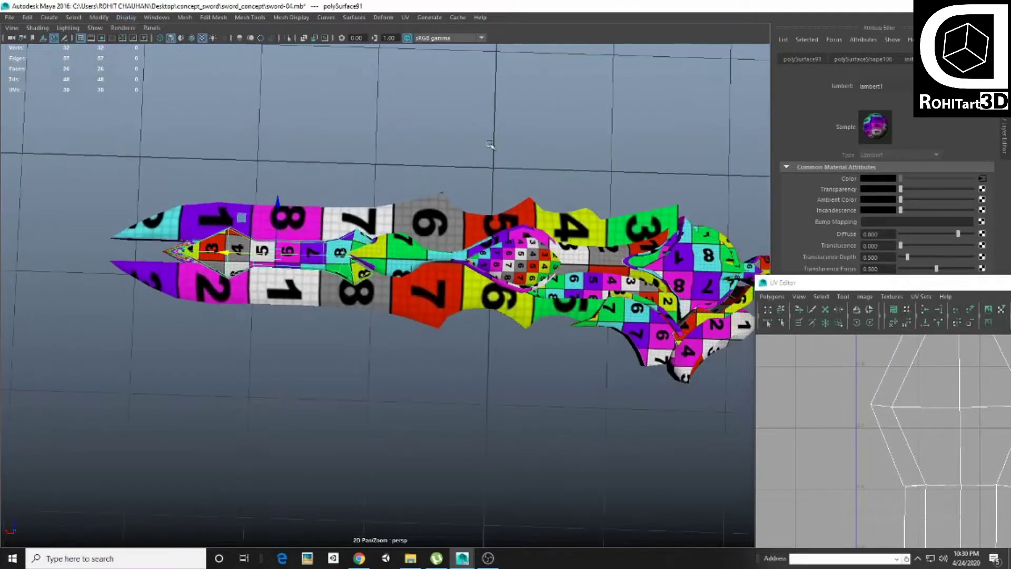
Isolate the long central piece and move the UV Editor to the upper middle
key(alt+h)
scroll(424, 260, down, 3)
alt+drag(295, 176, 402, 210)
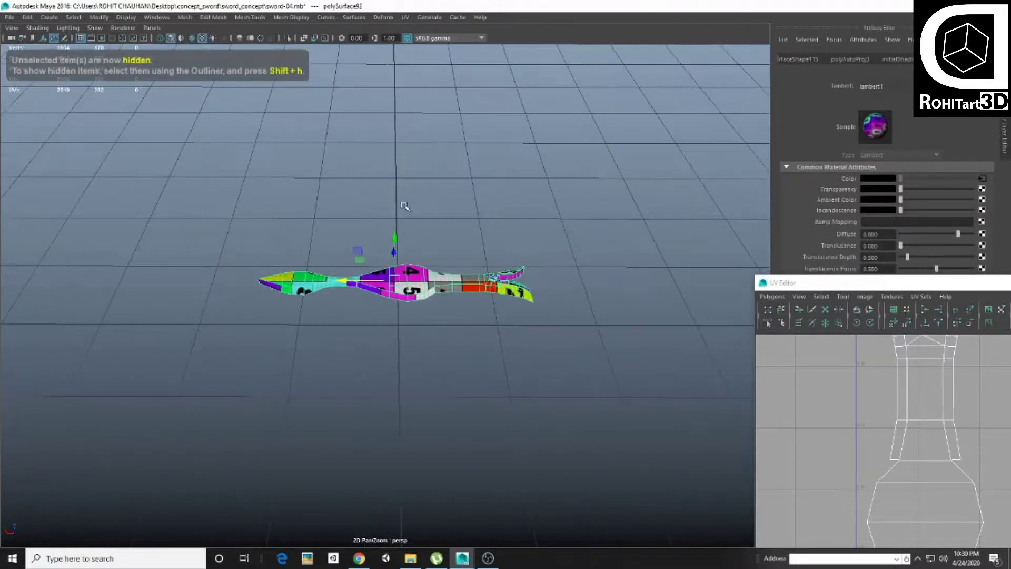
click(579, 158)
drag(874, 283, 605, 35)
scroll(685, 211, down, 3)
Sew the split edges on the guard's UV shell, closing the narrow neck and the seam
scroll(684, 211, up, 3)
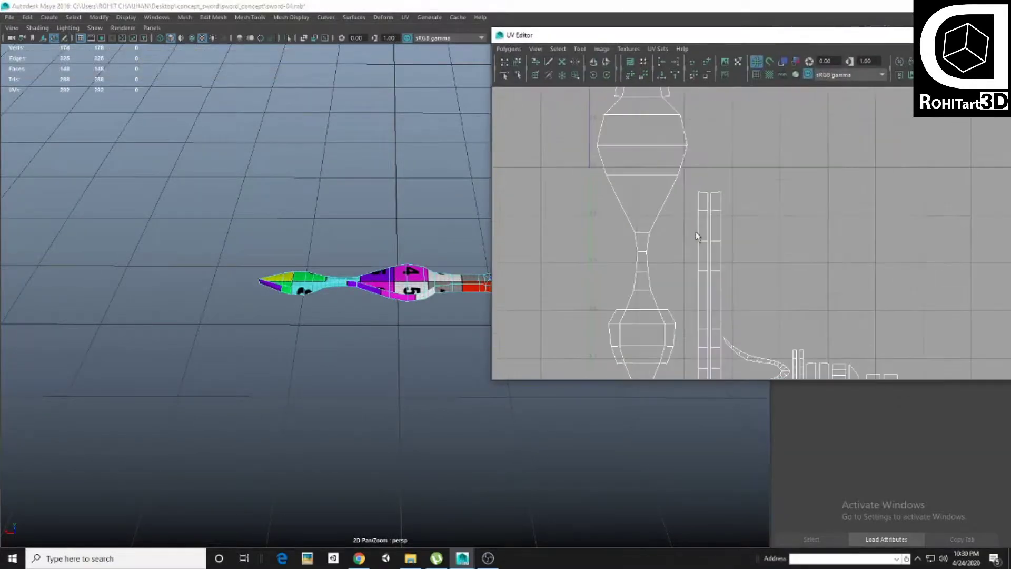
alt+middle_drag(701, 211, 715, 251)
scroll(668, 225, up, 2)
alt+middle_drag(634, 245, 638, 259)
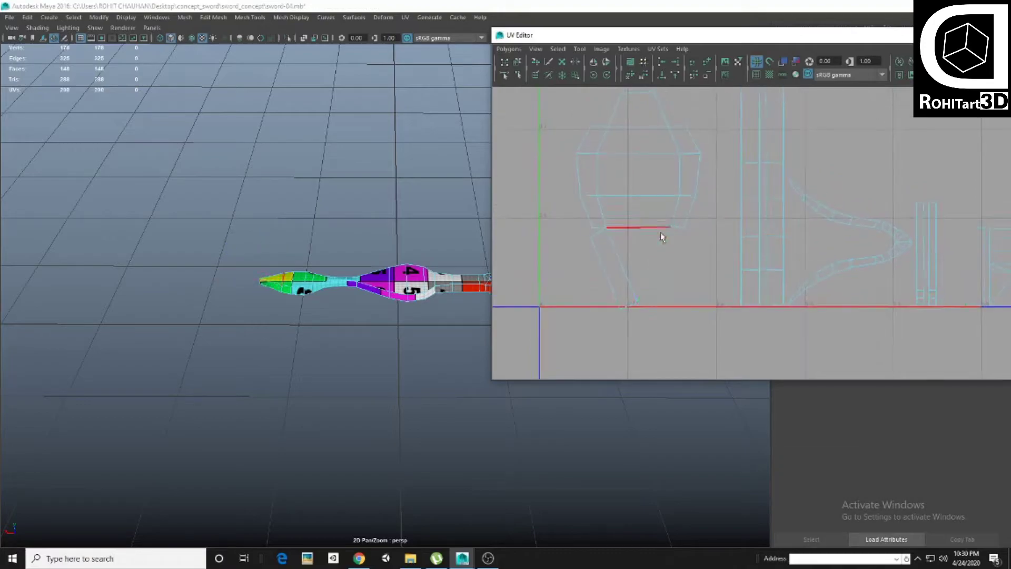
click(652, 193)
click(646, 217)
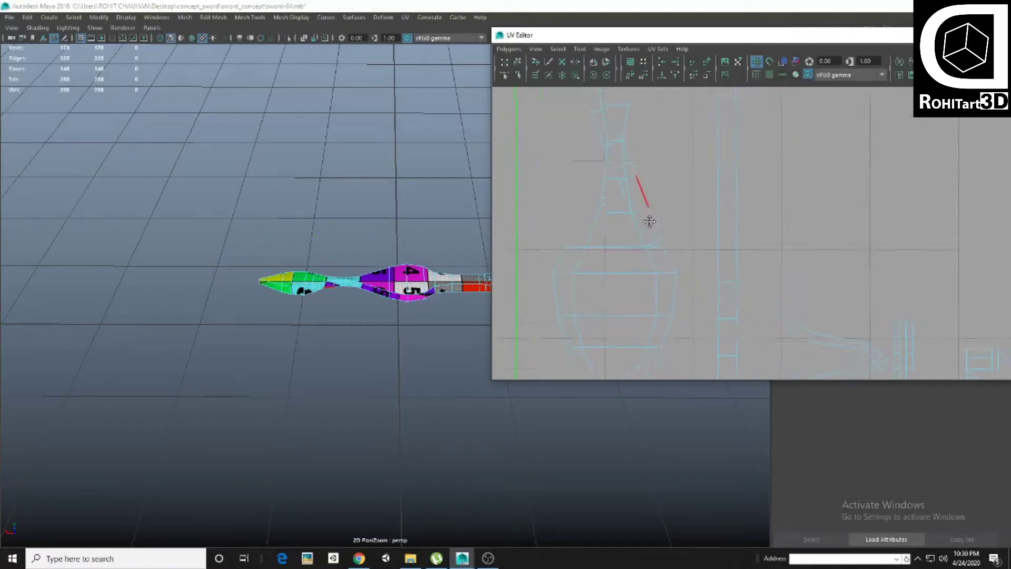
scroll(630, 224, up, 2)
click(628, 228)
shift+right_drag(628, 228, 625, 224)
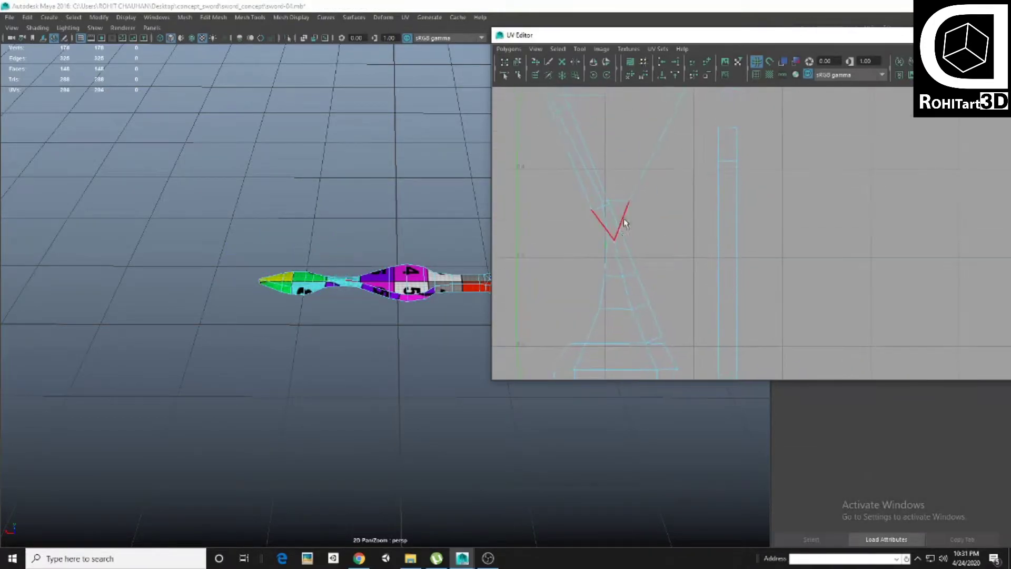
click(625, 266)
shift+right_drag(625, 267, 625, 248)
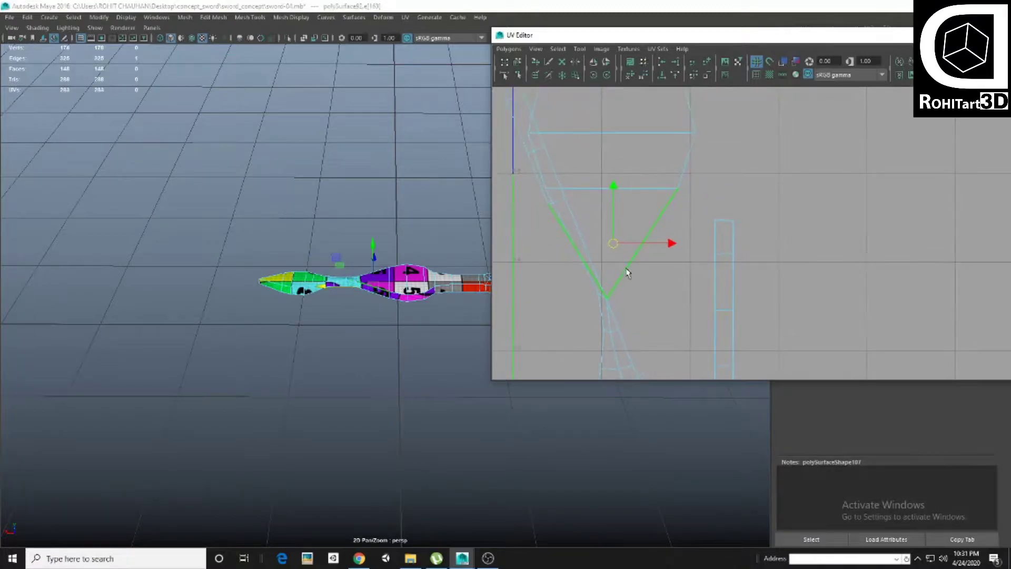
Select the long shell's UVs and Unfold them from the marking menu
scroll(634, 256, down, 1)
scroll(634, 256, up, 2)
alt+middle_drag(637, 232, 623, 221)
double_click(623, 221)
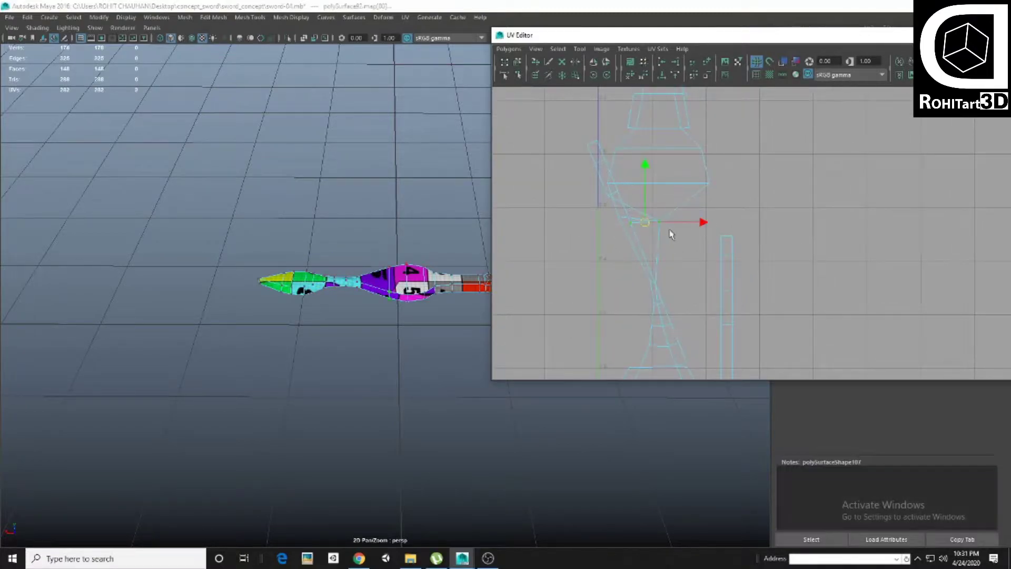
alt+middle_drag(742, 308, 710, 212)
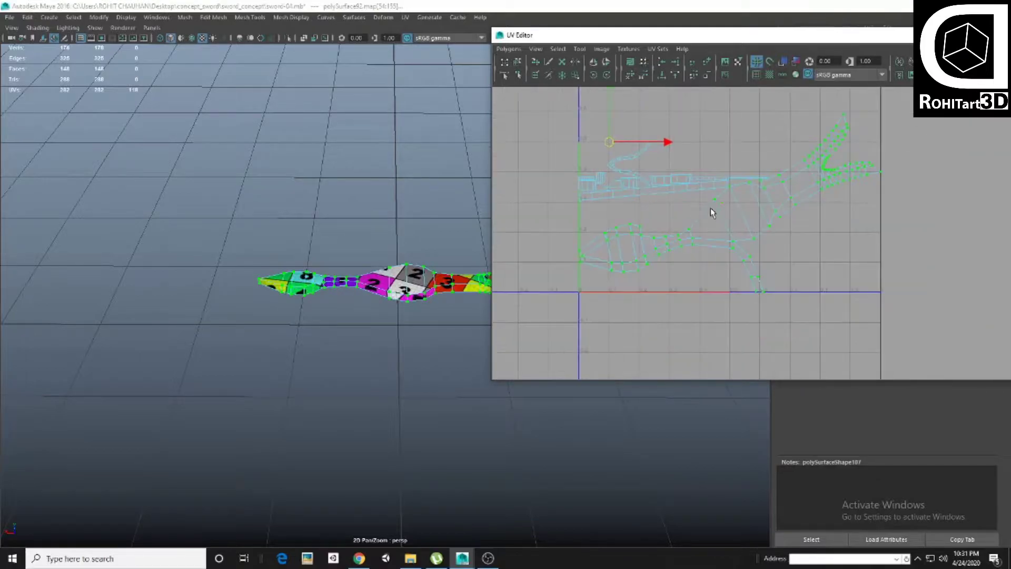
scroll(713, 248, up, 2)
click(719, 289)
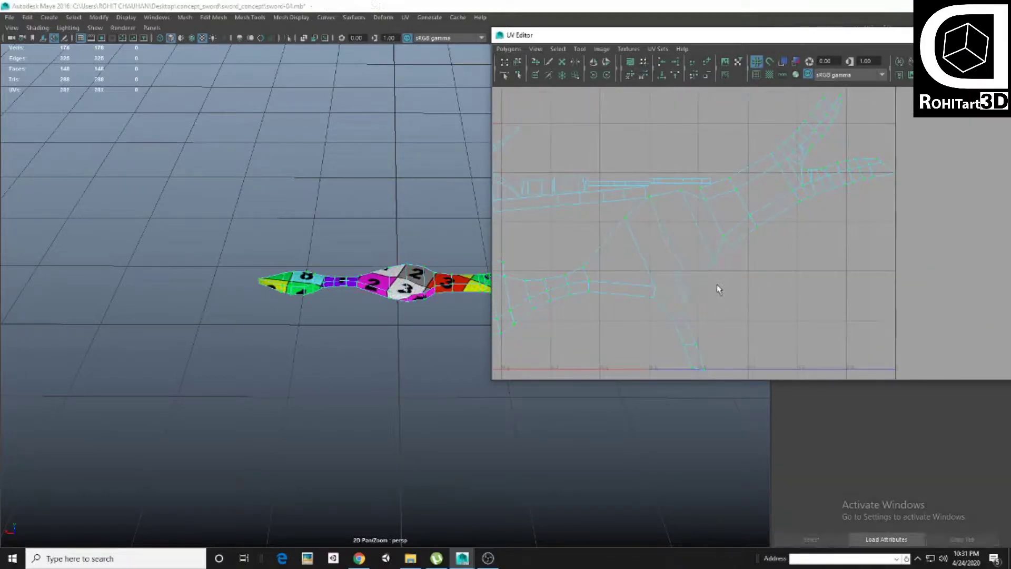
click(690, 244)
click(664, 260)
ctrl+right_click(664, 260)
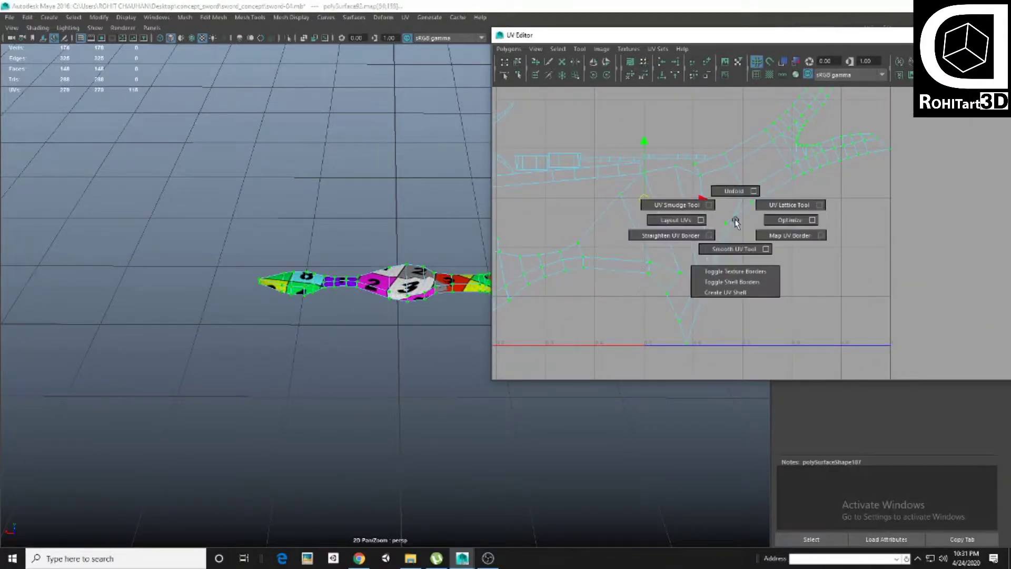
ctrl+right_drag(665, 260, 736, 219)
Reselect and extend the UV selection across the unfolded long shell
alt+middle_drag(693, 255, 685, 278)
scroll(685, 277, up, 1)
click(648, 287)
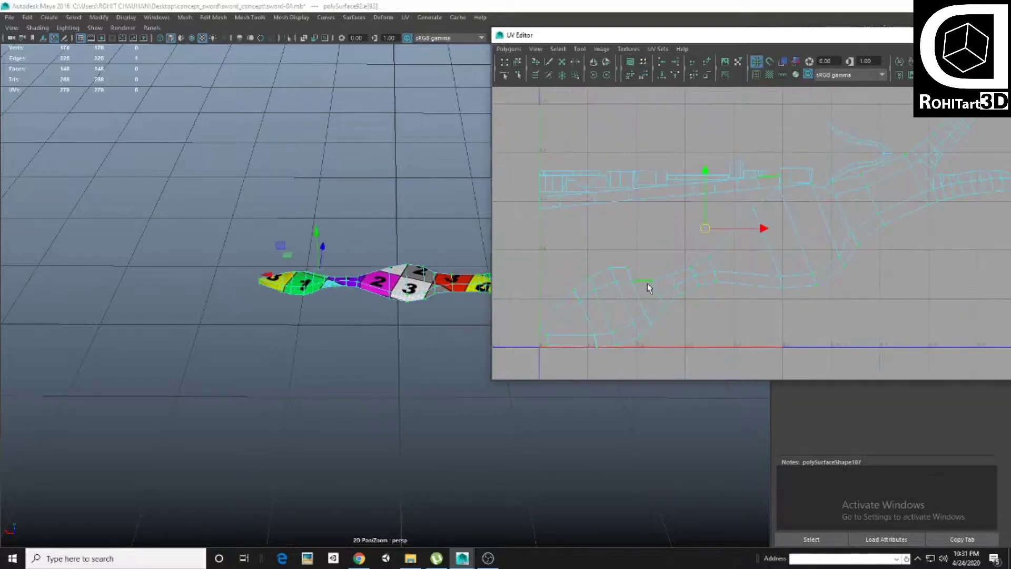
click(782, 201)
alt+middle_drag(782, 201, 723, 283)
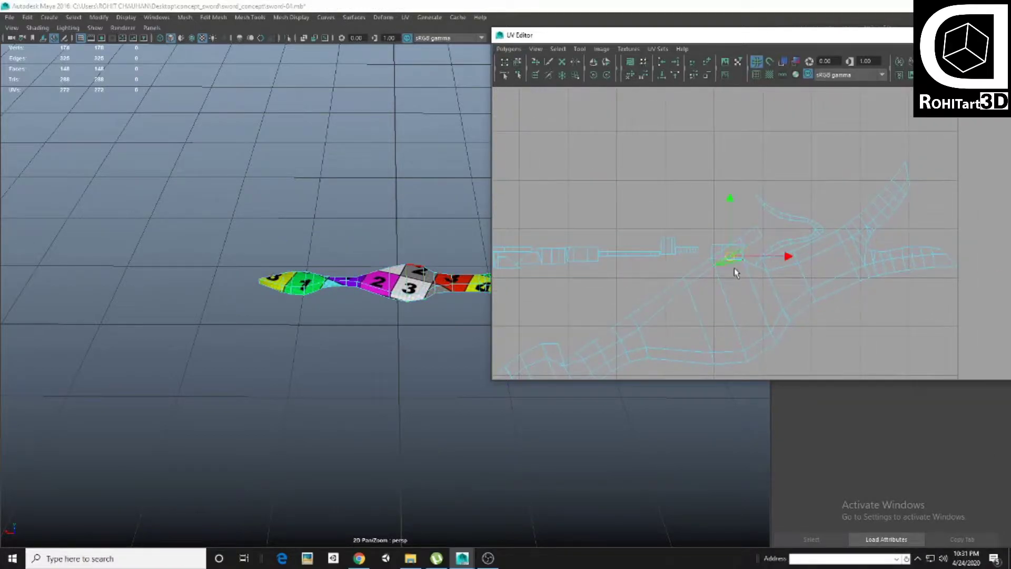
click(735, 272)
click(555, 244)
Inspect edges on the curved hook section and bring the Y-shaped UV shell into view
alt+middle_drag(719, 248, 691, 219)
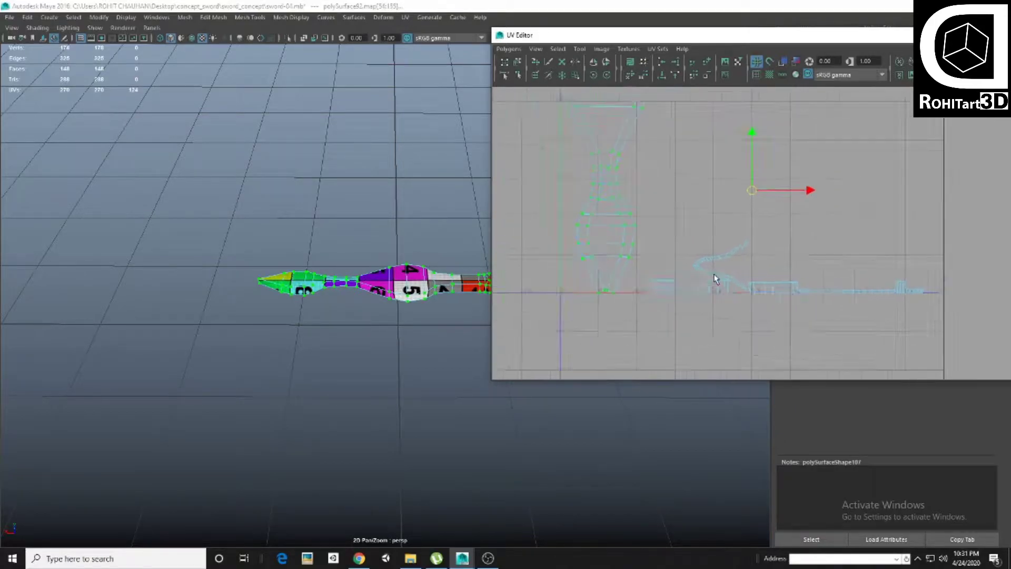
scroll(714, 279, up, 2)
click(725, 299)
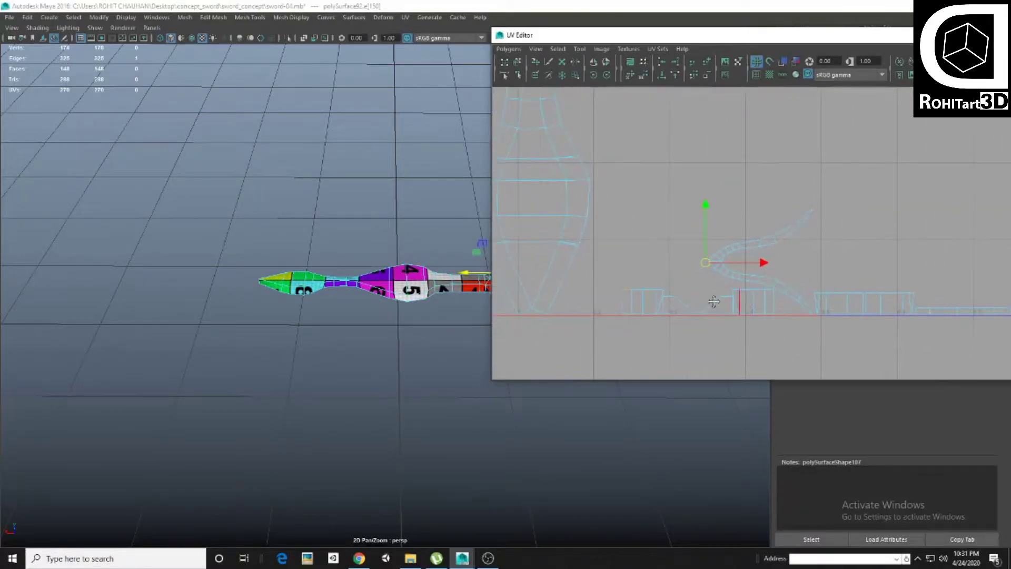
click(721, 269)
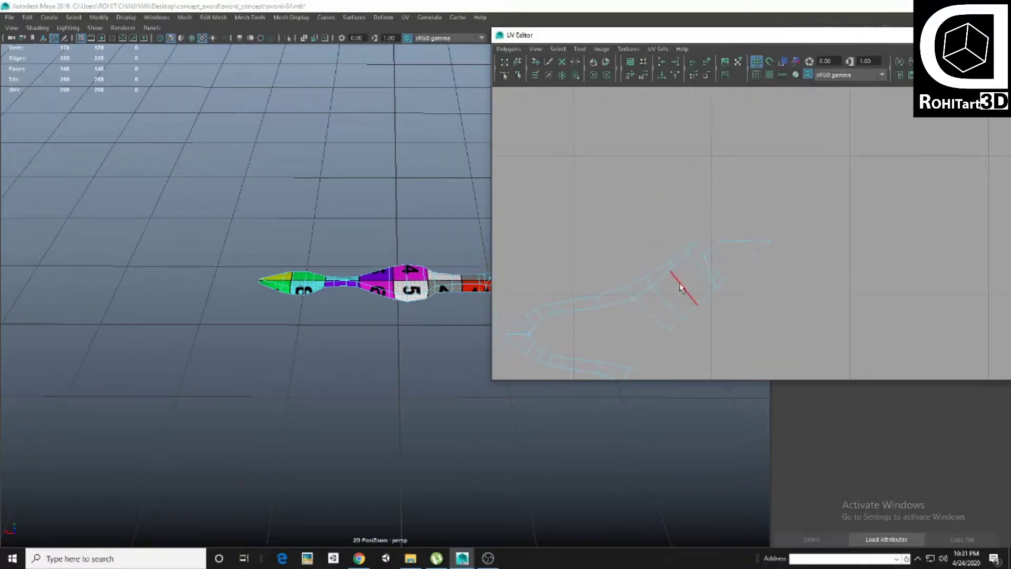
click(679, 287)
mouse_move(704, 275)
alt+middle_down()
mouse_move(700, 293)
mouse_move(628, 189)
mouse_move(712, 143)
alt+middle_up()
scroll(684, 203, up, 3)
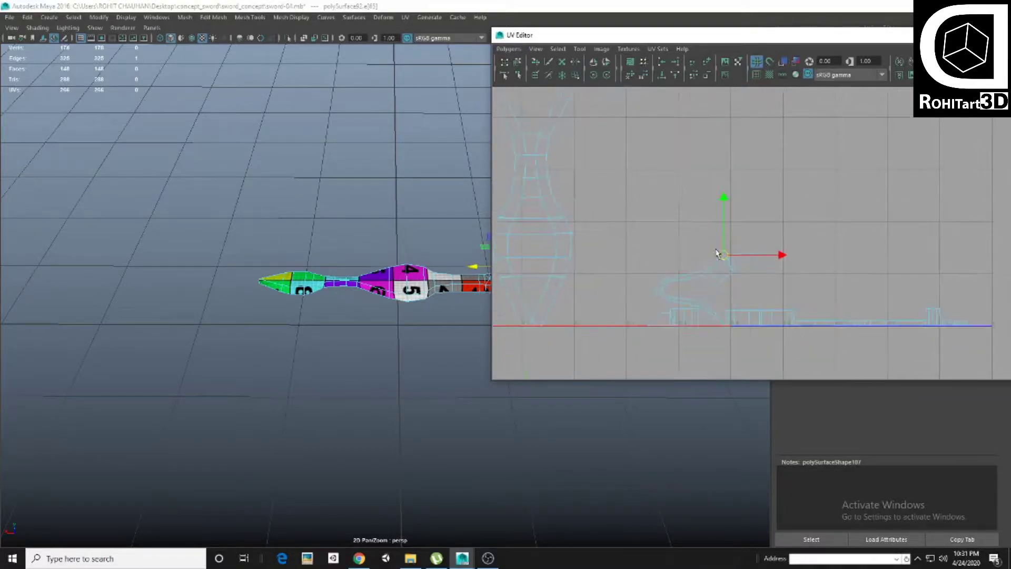
scroll(736, 207, down, 3)
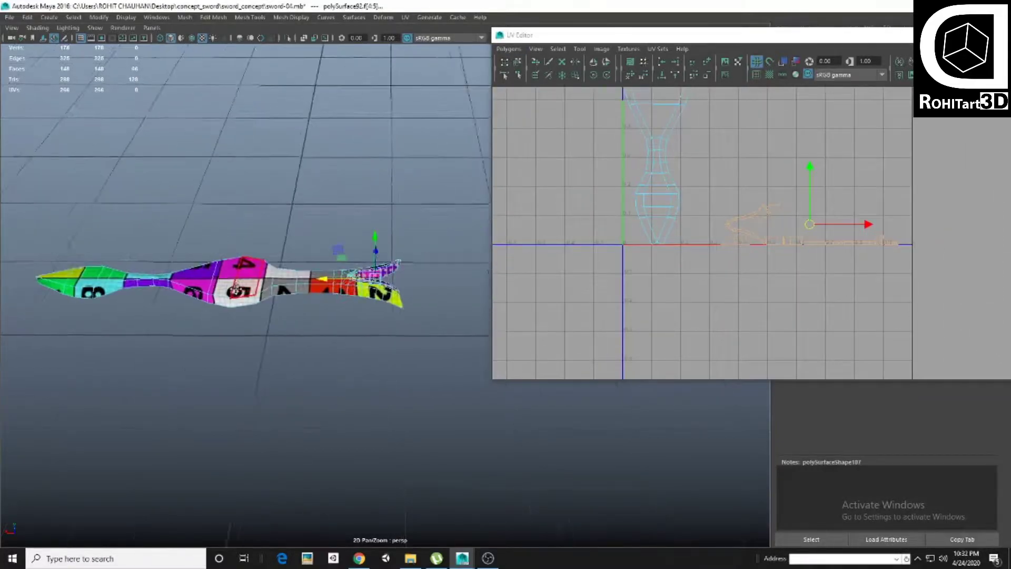
Planar-map and unfold the forked piece's selected faces
shift+right_drag(783, 311, 774, 258)
shift+right_drag(726, 226, 729, 258)
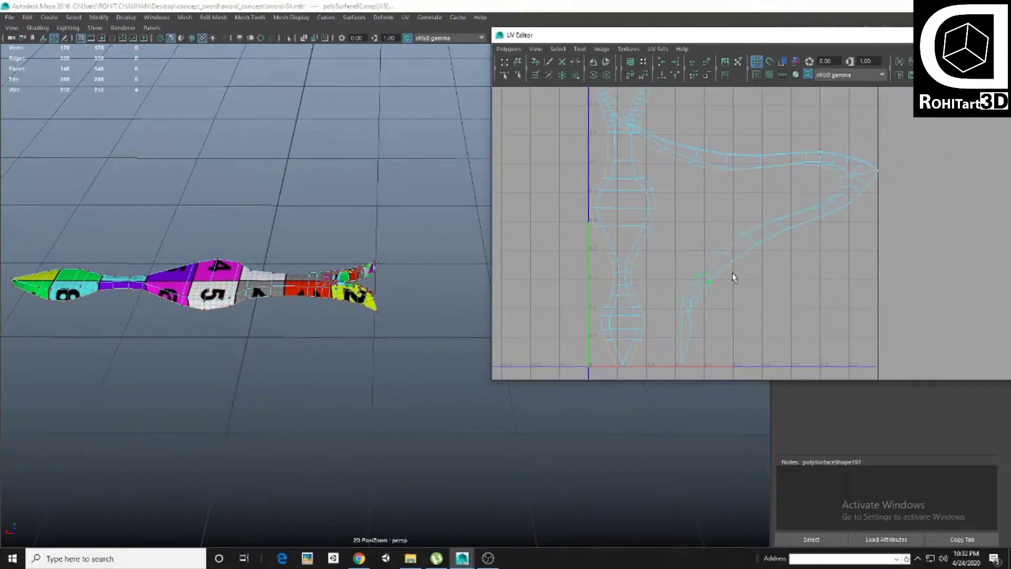
scroll(816, 216, up, 2)
scroll(763, 280, down, 5)
alt+middle_drag(762, 280, 673, 106)
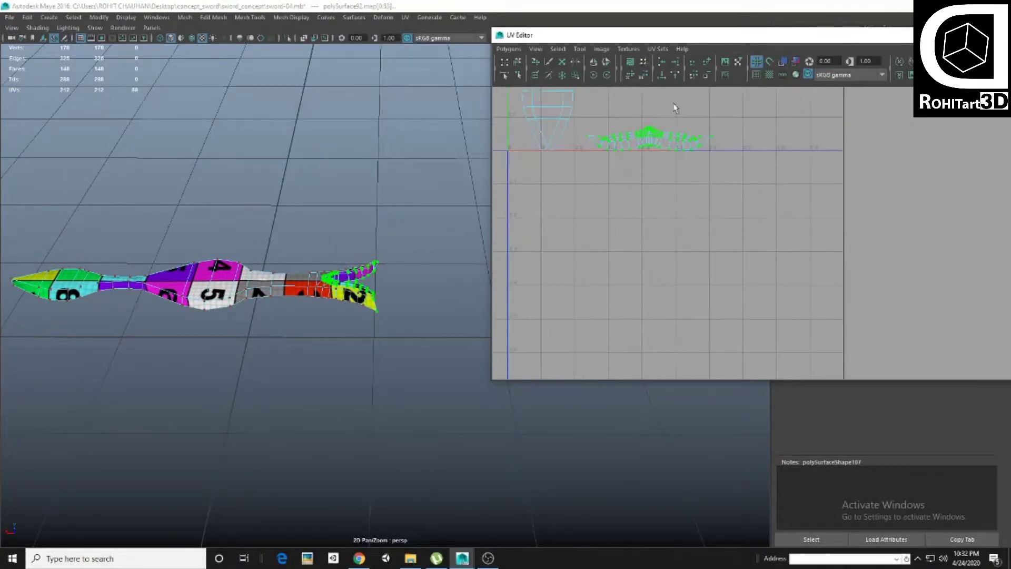
scroll(675, 296, up, 5)
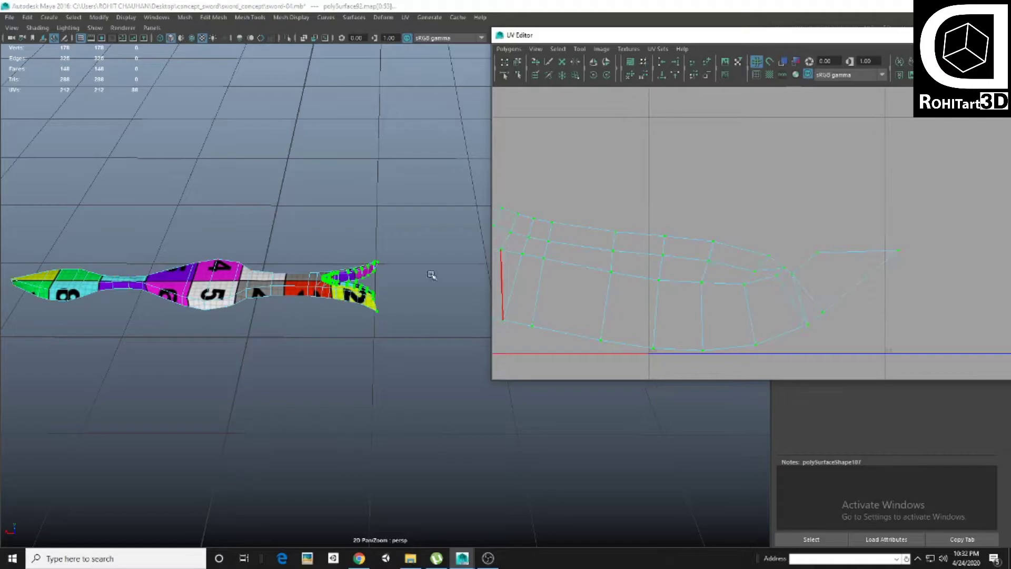
Cut UVs along the blade-tip edge and convert the selection to the whole shell
alt+drag(430, 275, 263, 375)
scroll(294, 354, up, 5)
scroll(327, 342, up, 3)
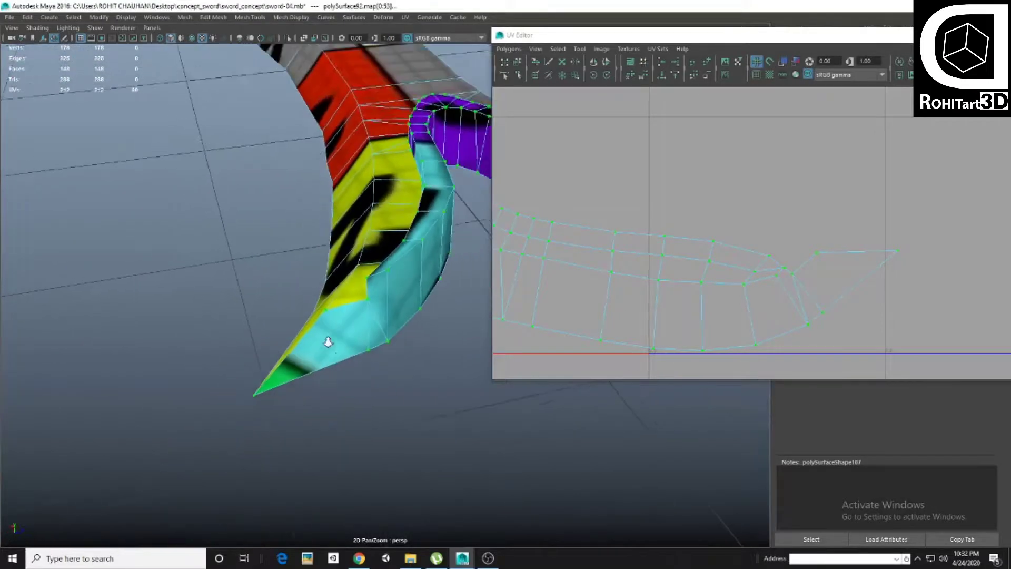
alt+drag(327, 342, 382, 332)
shift+right_drag(757, 213, 658, 218)
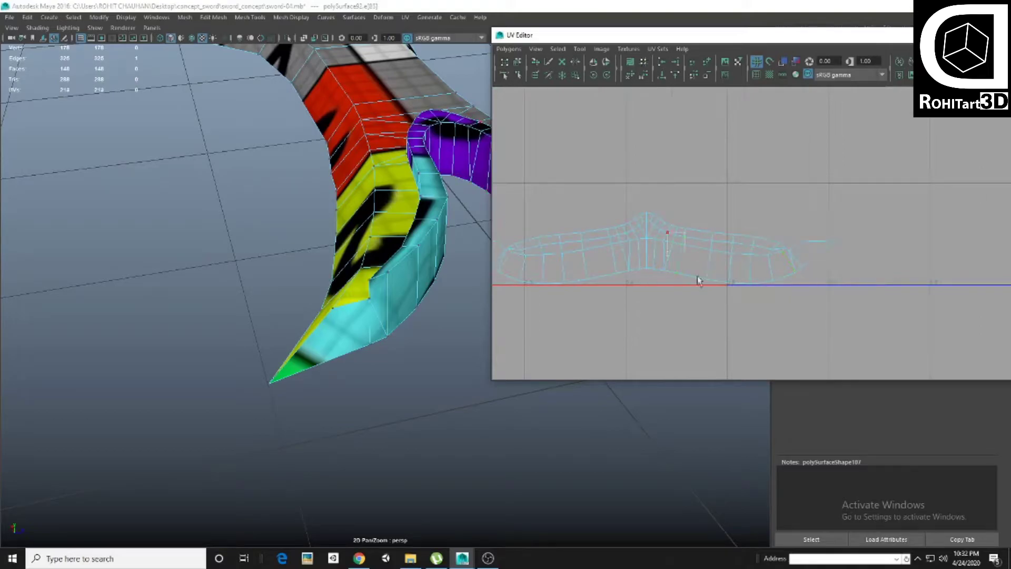
ctrl+right_drag(744, 241, 725, 241)
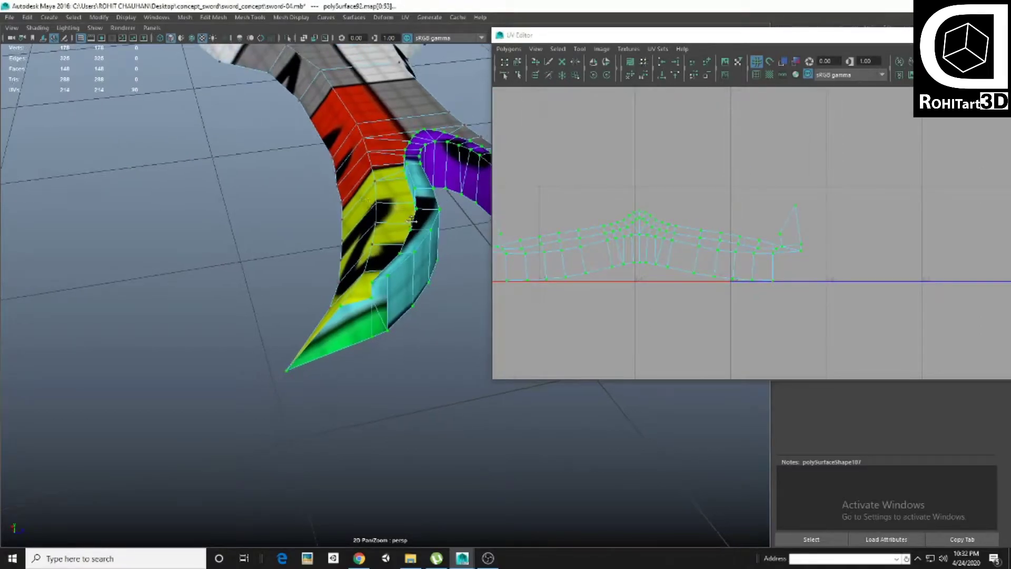
Unfold the forked piece's UV shell again, then return to object selection with F8
mouse_move(316, 263)
alt+mouse_down()
mouse_move(227, 300)
mouse_move(289, 295)
mouse_move(216, 295)
mouse_move(279, 250)
alt+mouse_up()
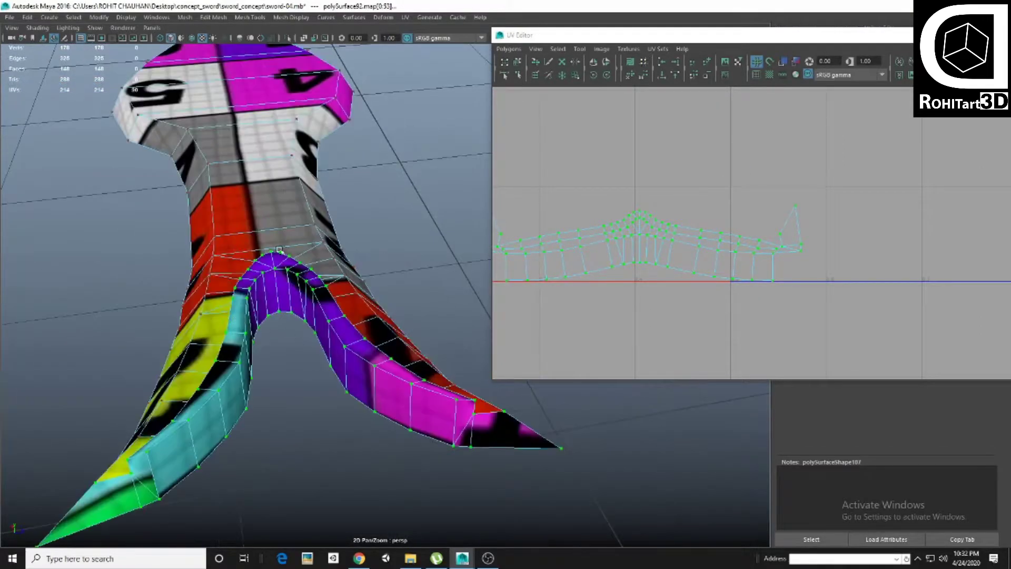
click(597, 215)
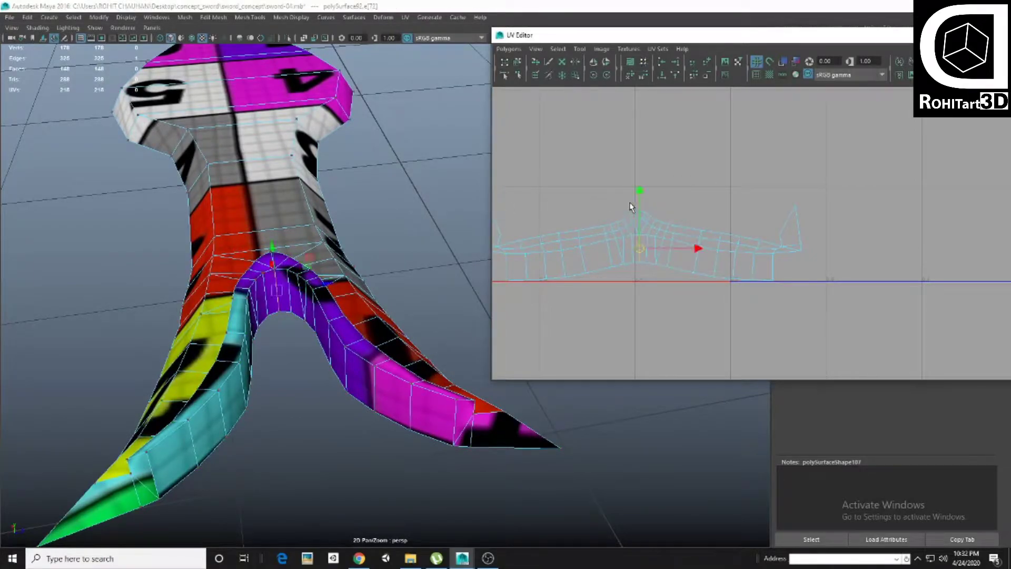
shift+right_drag(685, 205, 641, 240)
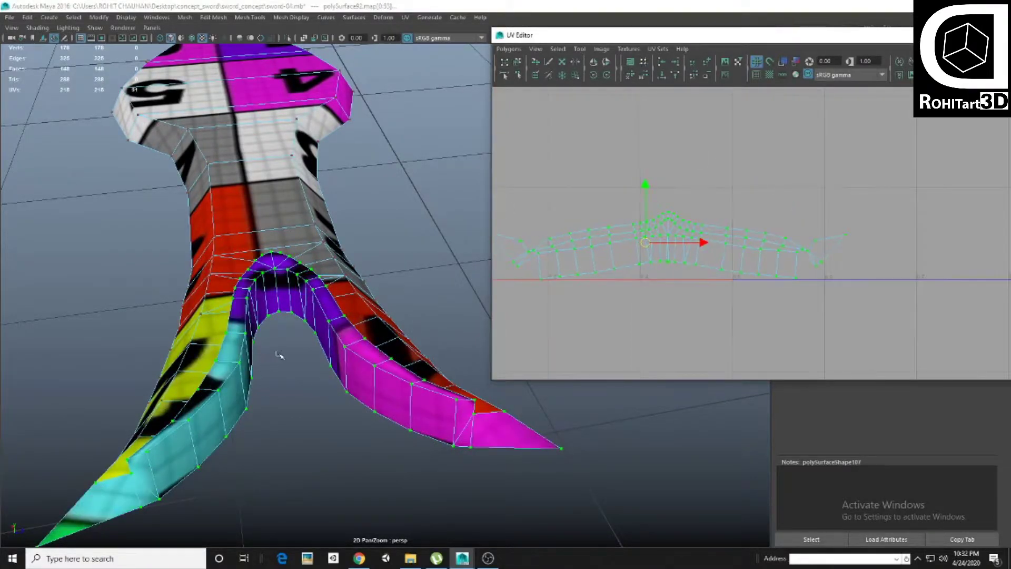
mouse_move(280, 354)
alt+mouse_down()
mouse_move(327, 378)
mouse_move(283, 335)
alt+mouse_up()
scroll(327, 378, up, 3)
alt+right_drag(282, 334, 381, 341)
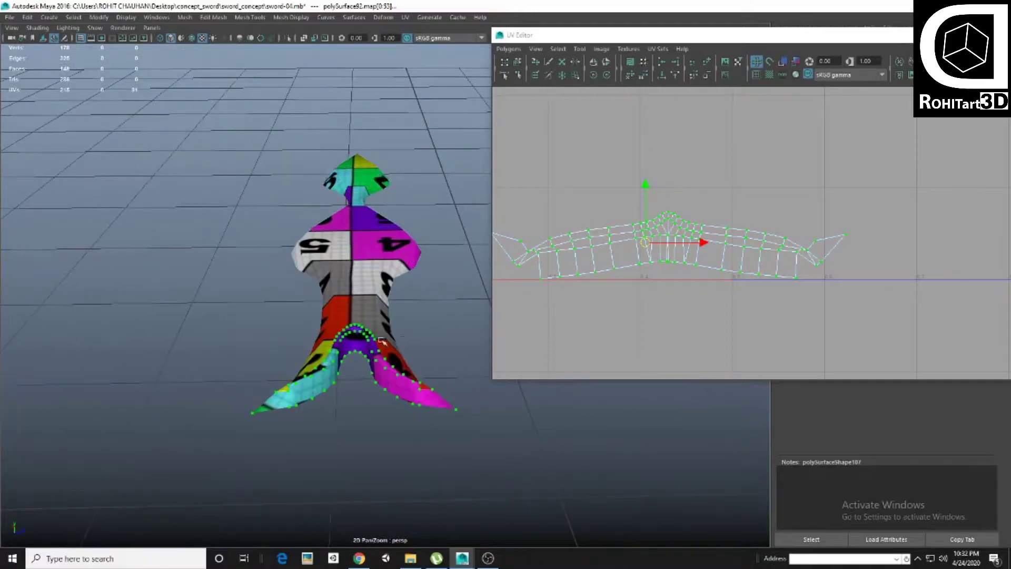
key(F8)
alt+drag(381, 341, 415, 330)
Select the next sword piece to unwrap so its UVs show
alt+drag(360, 289, 369, 294)
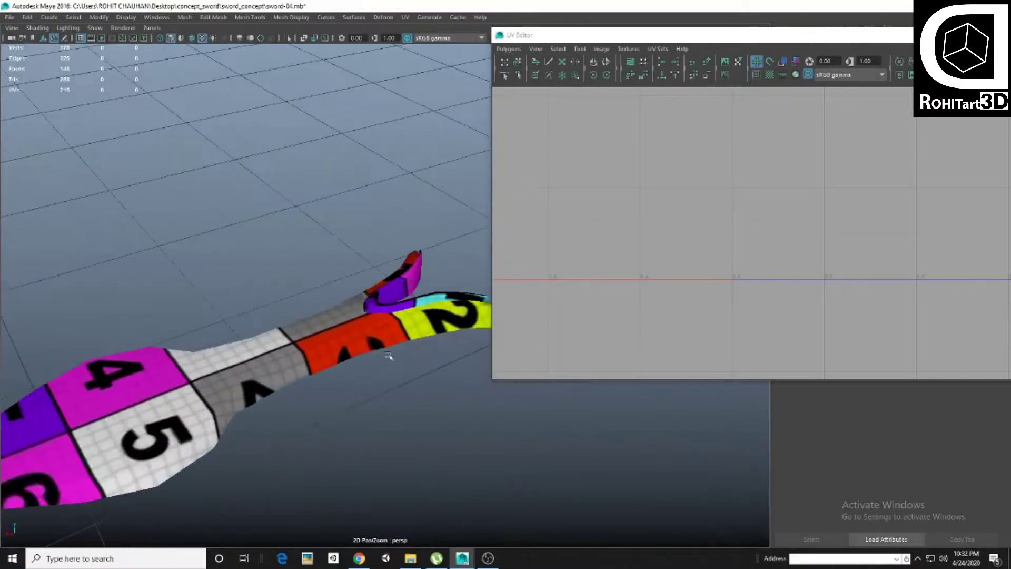
click(368, 326)
scroll(645, 284, up, 3)
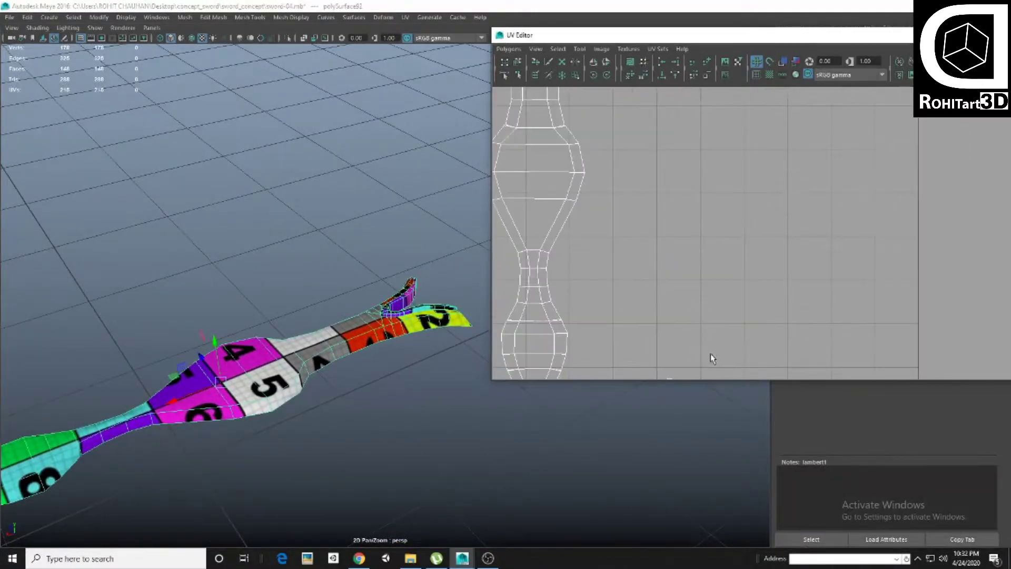
click(416, 402)
scroll(351, 382, down, 5)
alt+drag(352, 382, 371, 350)
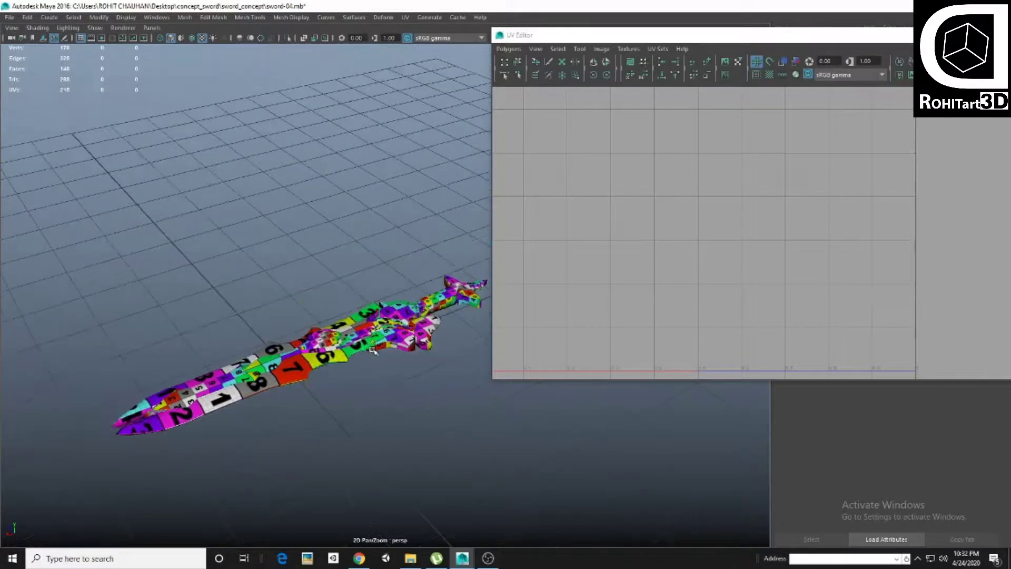
scroll(371, 350, up, 2)
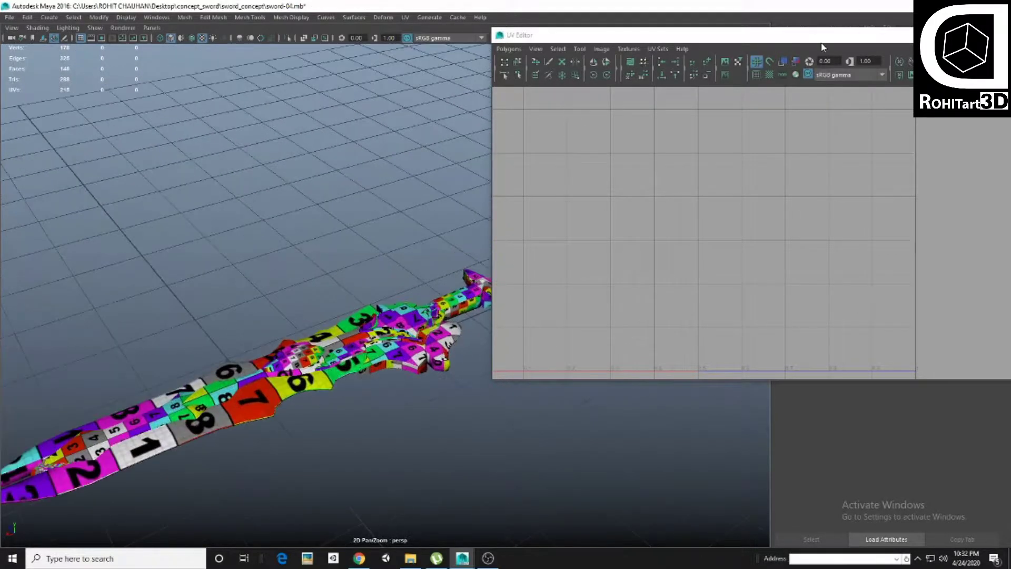
click(329, 345)
scroll(727, 289, down, 3)
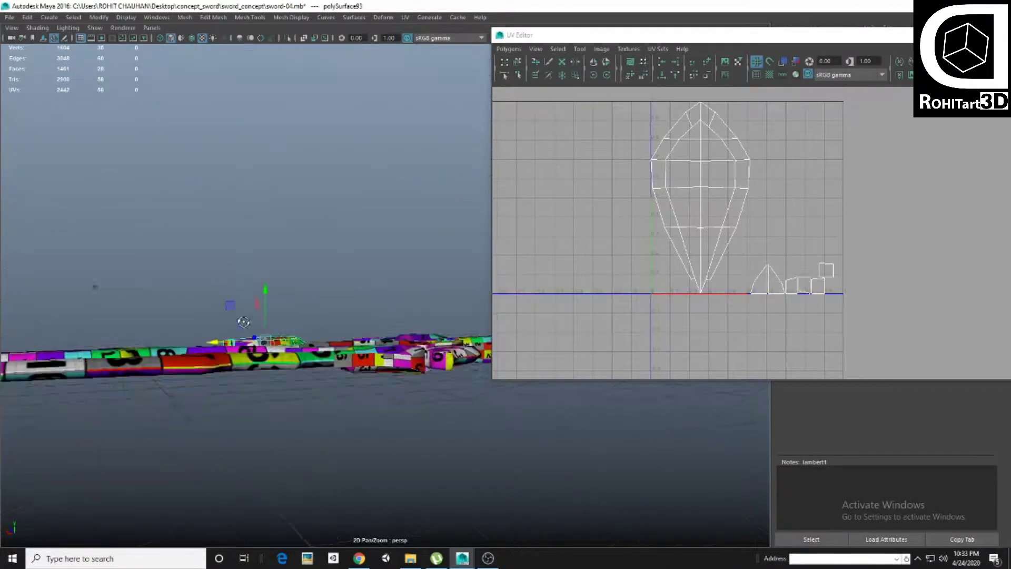
scroll(714, 294, up, 2)
Inspect the piece's UV edges in edge mode, then switch back to Object Mode
key(F10)
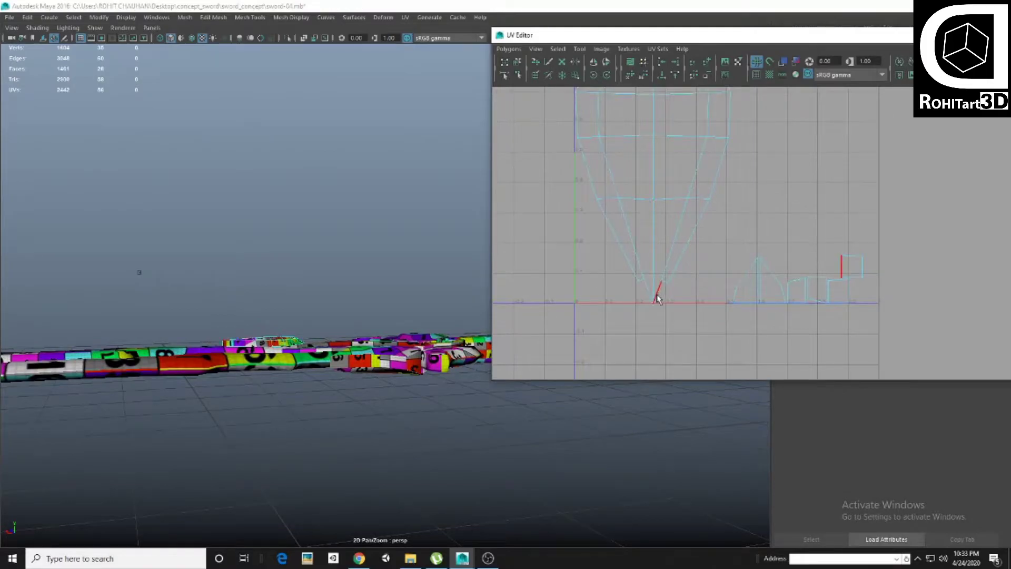
click(657, 298)
scroll(648, 214, up, 3)
scroll(629, 269, down, 2)
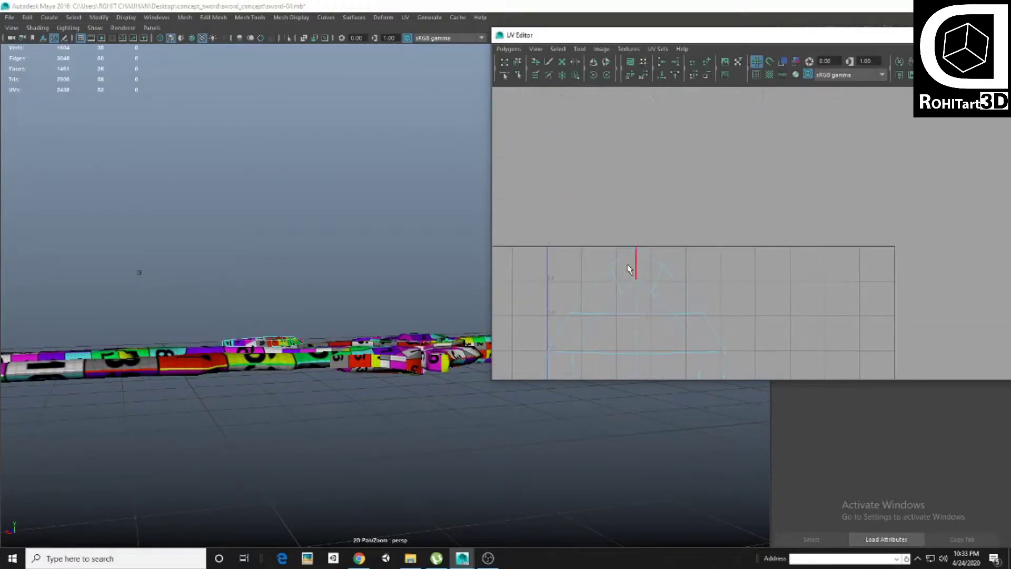
scroll(652, 295, up, 3)
scroll(677, 237, up, 1)
click(702, 248)
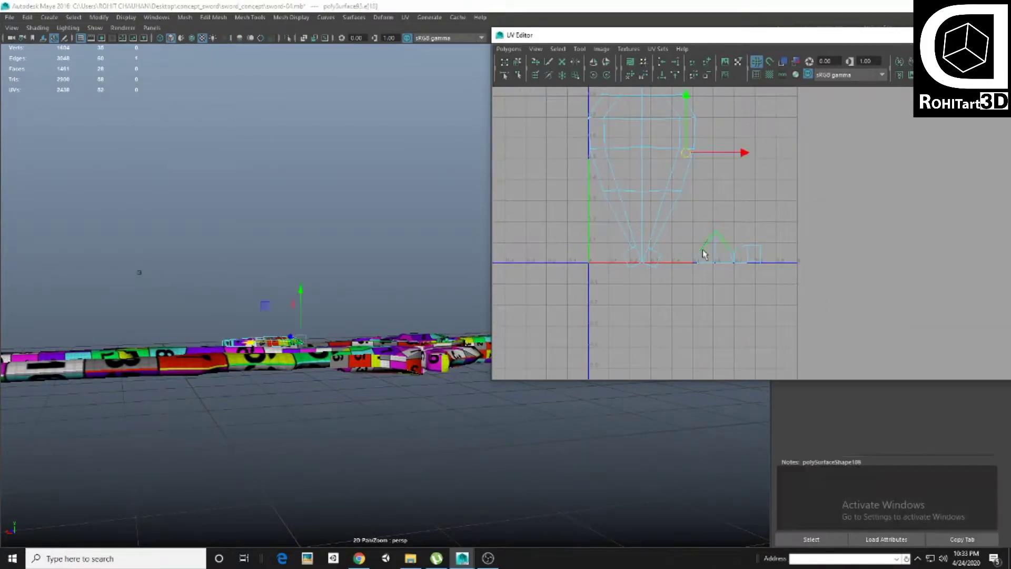
scroll(702, 249, up, 2)
alt+drag(318, 311, 316, 329)
right_drag(260, 264, 311, 267)
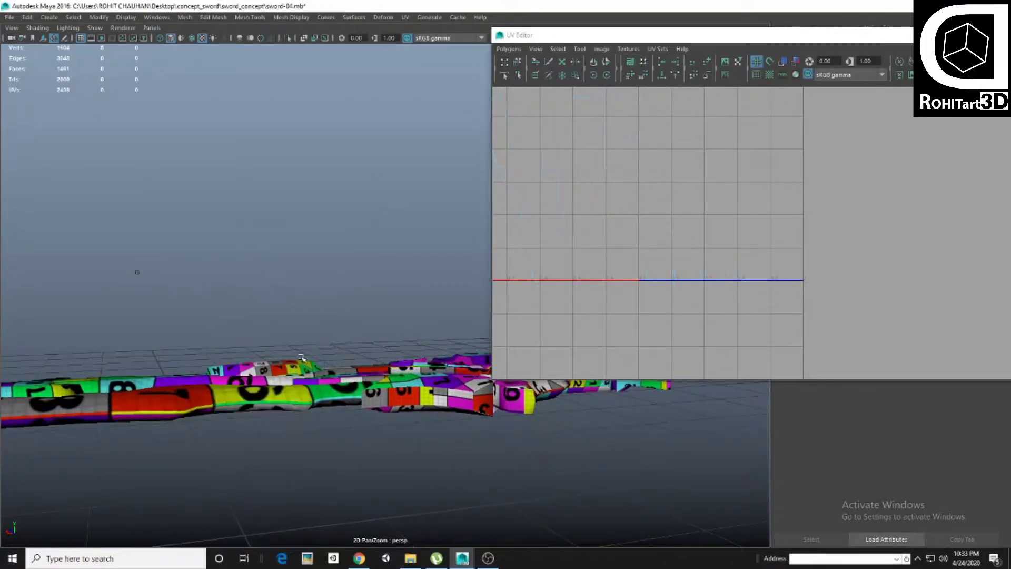
Isolate the blade piece and delete its tip faces
key(alt+h)
alt+drag(270, 402, 231, 379)
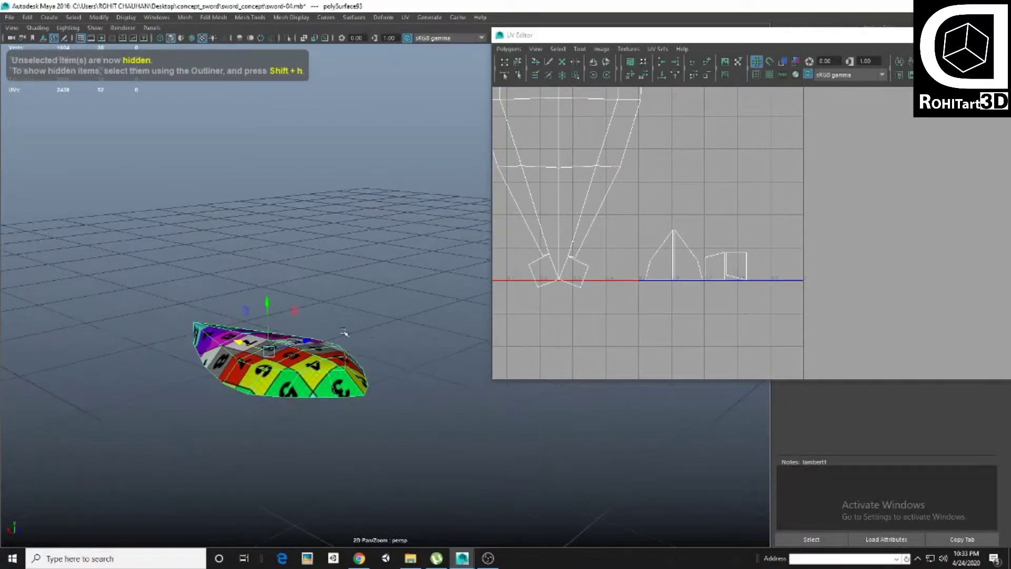
shift+right_click(646, 254)
mouse_move(295, 342)
alt+mouse_down()
mouse_move(320, 323)
mouse_move(334, 369)
alt+mouse_up()
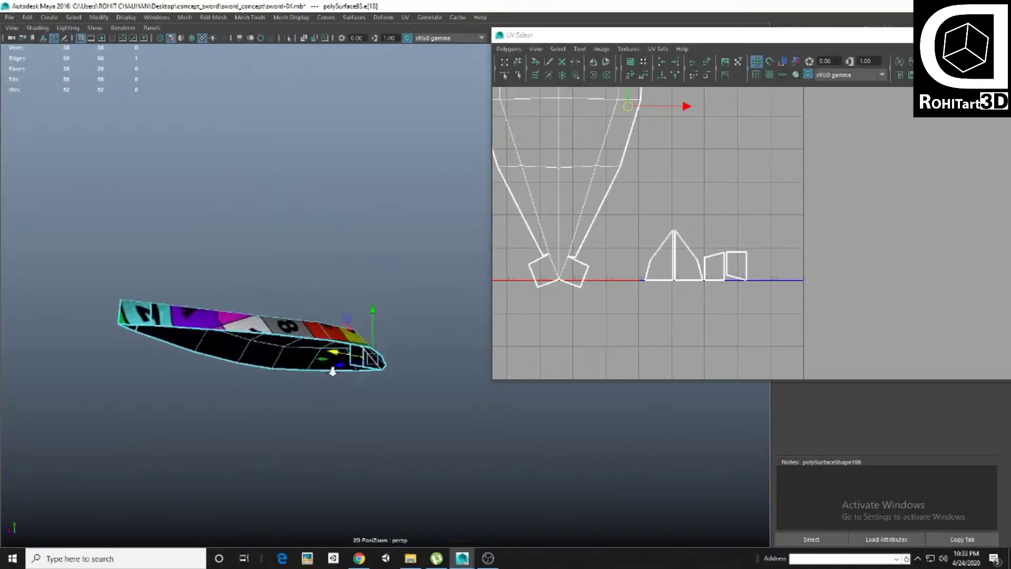
scroll(316, 348, up, 5)
key(F11)
click(292, 380)
key(ctrl+z)
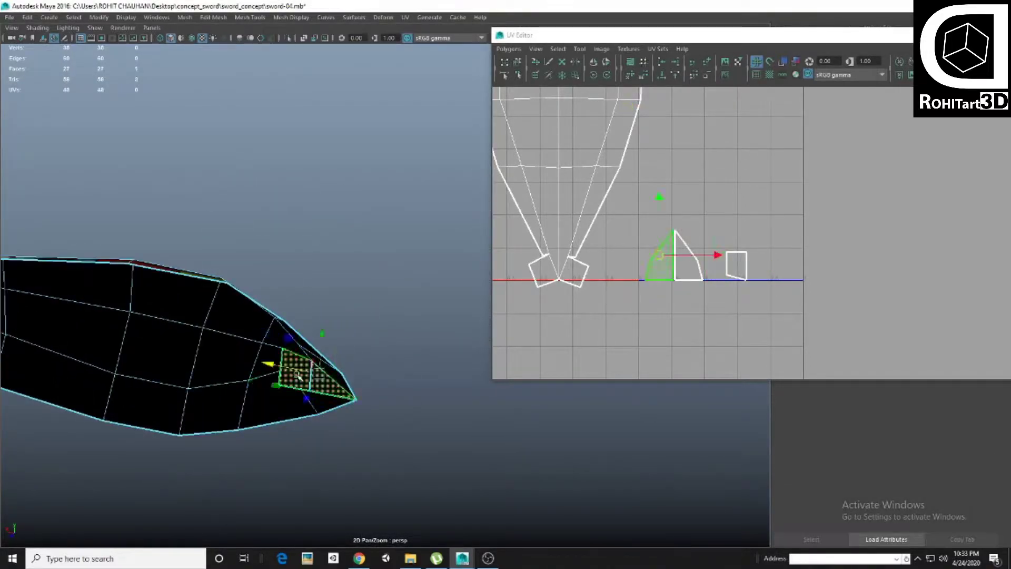
key(Delete)
scroll(300, 389, down, 5)
alt+drag(300, 388, 316, 316)
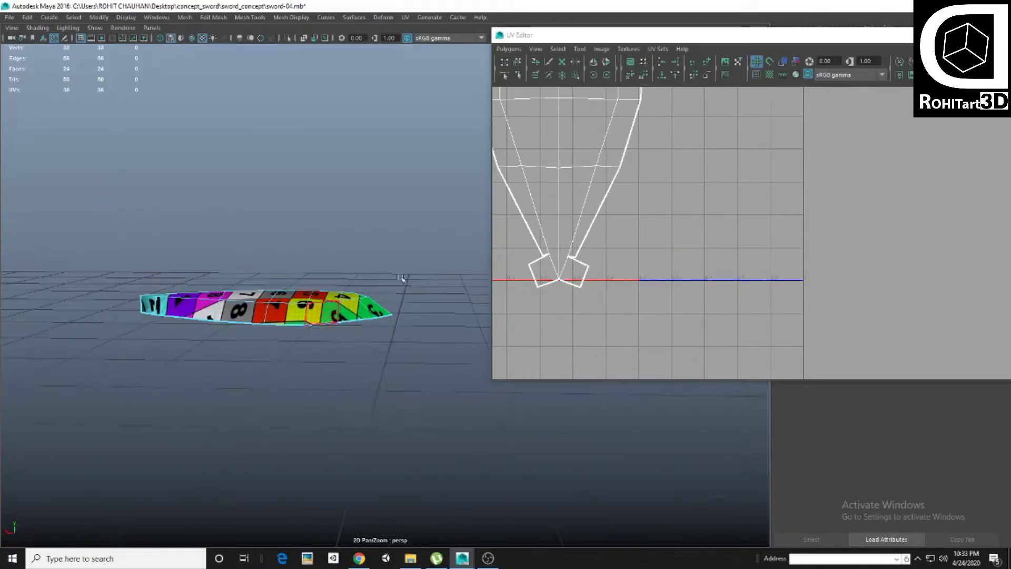
Unfold the blade piece's UV shell
click(559, 258)
shift+right_drag(604, 242, 588, 244)
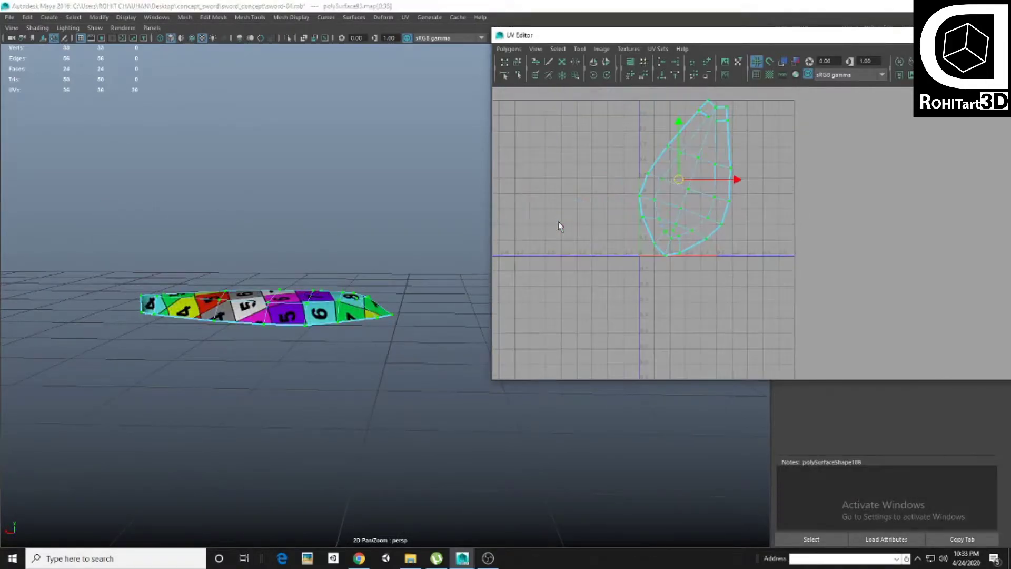
mouse_move(316, 237)
alt+mouse_down()
mouse_move(395, 202)
mouse_move(360, 333)
mouse_move(269, 317)
mouse_move(294, 305)
alt+mouse_up()
scroll(394, 202, up, 3)
click(395, 202)
scroll(356, 338, down, 5)
click(268, 317)
Minimize the UV Editor, then put the large blade on new layer layer5 and hide it
drag(737, 35, 517, 217)
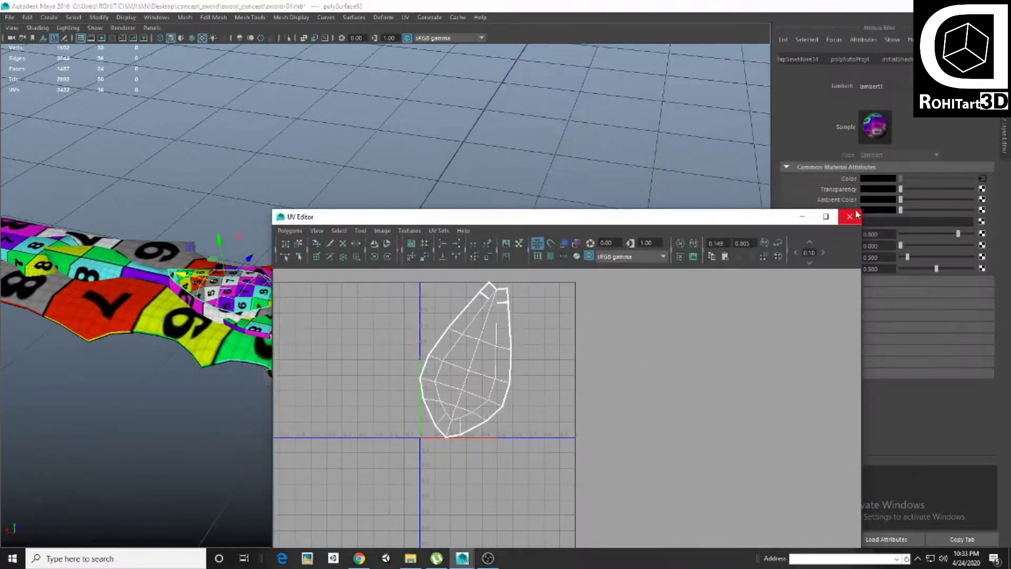
click(804, 217)
scroll(384, 312, down, 3)
alt+drag(368, 305, 384, 312)
key(ctrl+a)
scroll(384, 312, up, 3)
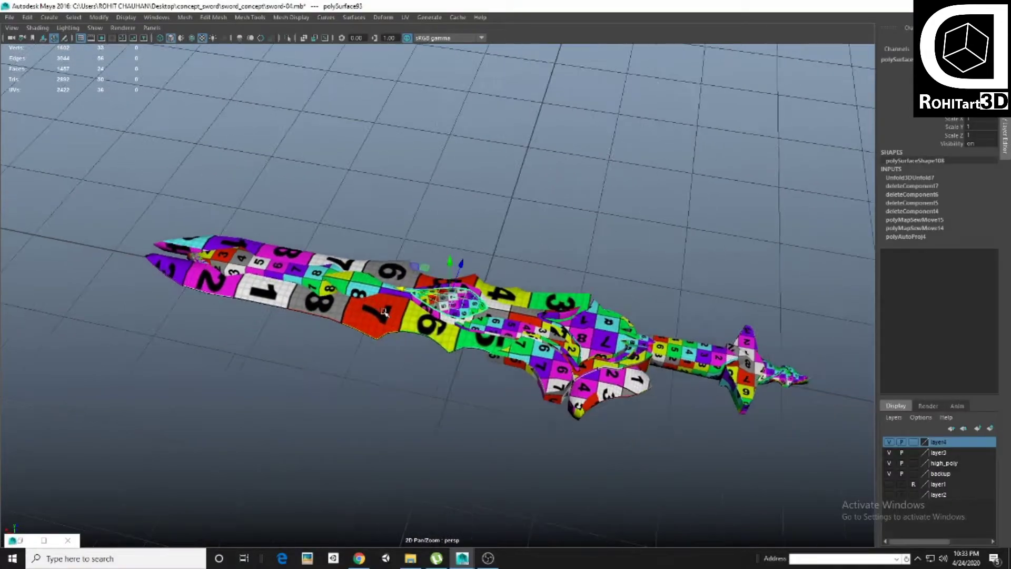
scroll(385, 312, up, 2)
click(384, 312)
scroll(384, 311, up, 3)
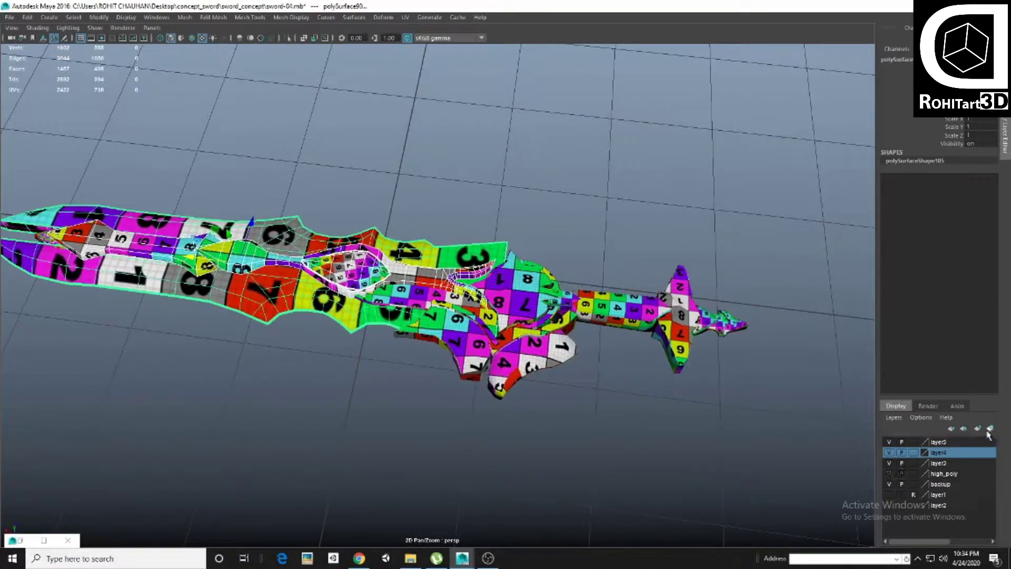
click(890, 442)
Bring the small pointed piece into view and select it
alt+drag(211, 263, 63, 278)
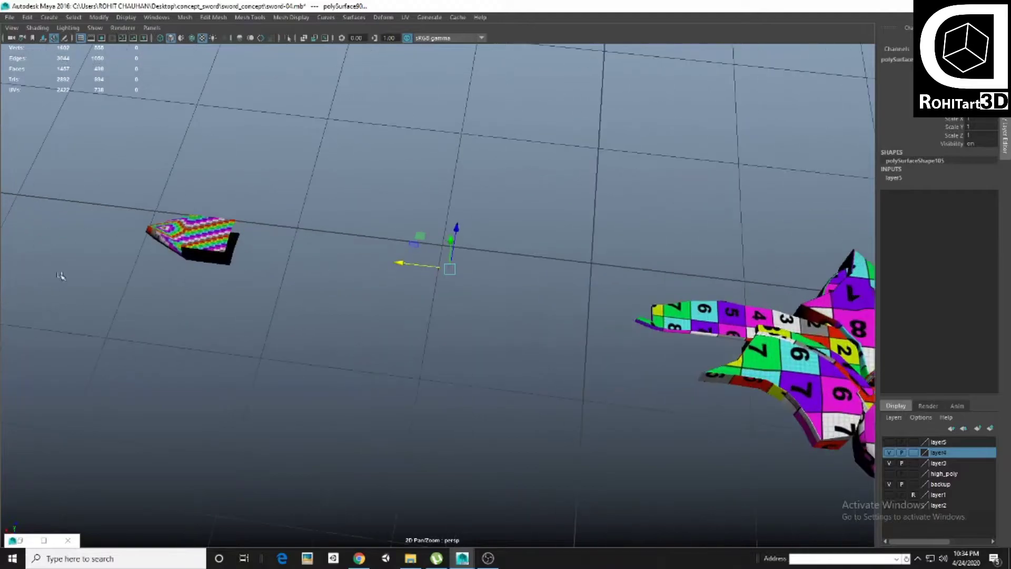
alt+middle_drag(64, 278, 402, 384)
drag(466, 367, 433, 446)
scroll(432, 446, down, 2)
Apply UV > Automatic projection to the small piece and reopen the UV Editor
click(405, 17)
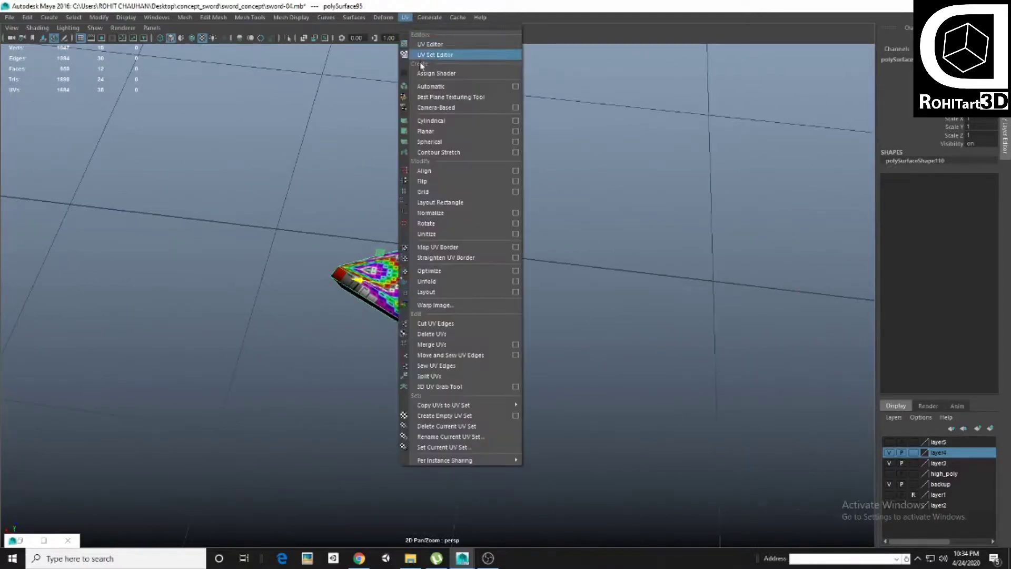
click(421, 87)
click(405, 17)
click(421, 40)
drag(479, 216, 786, 92)
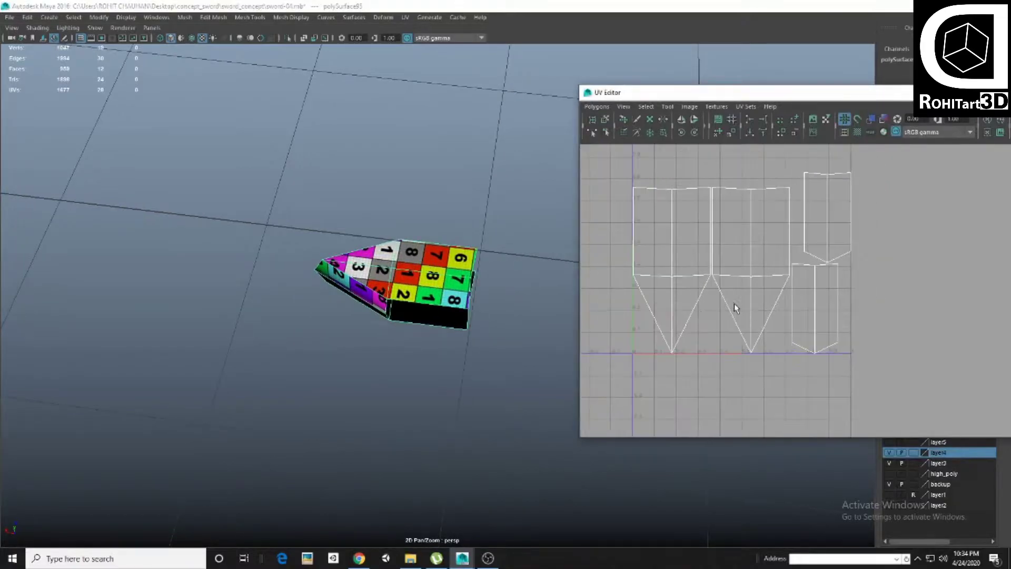
scroll(731, 259, up, 3)
Move and sew the small piece's separate UV shells together along selected edges
click(725, 313)
shift+right_drag(725, 313, 717, 315)
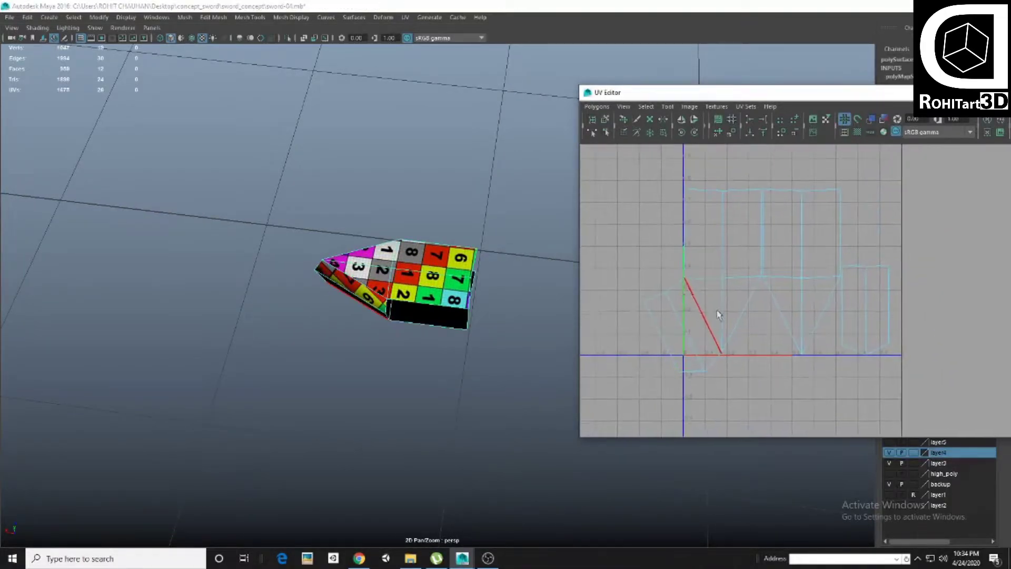
shift+right_drag(745, 266, 745, 271)
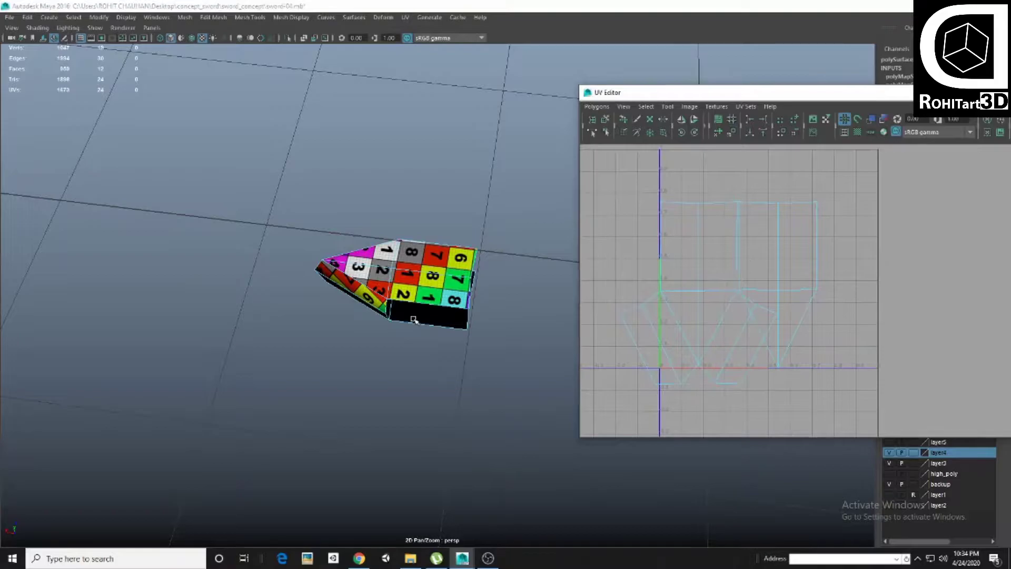
alt+drag(413, 320, 446, 303)
alt+middle_drag(828, 213, 850, 156)
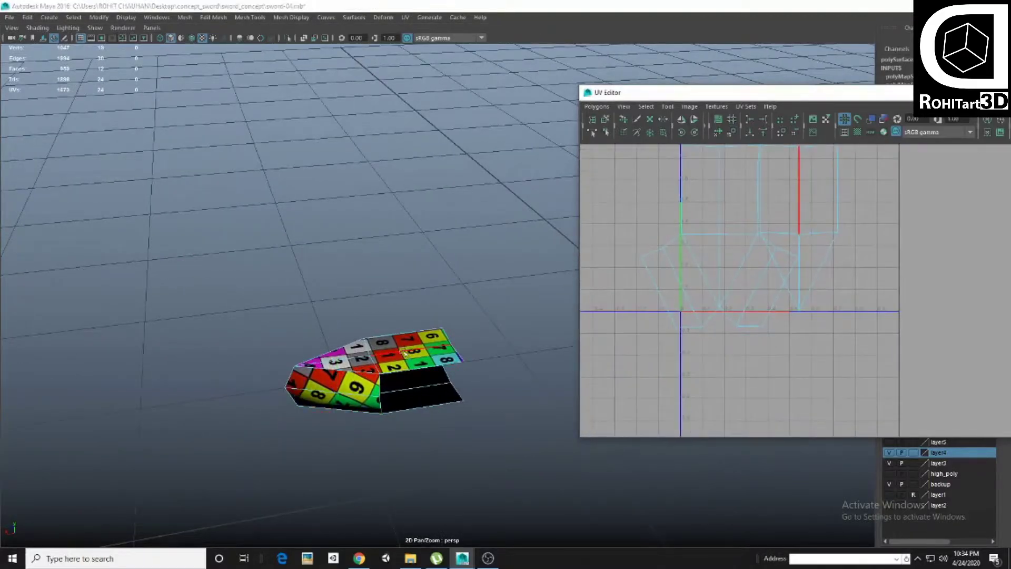
mouse_move(368, 221)
alt+mouse_down()
mouse_move(334, 255)
mouse_move(364, 337)
alt+mouse_up()
click(367, 354)
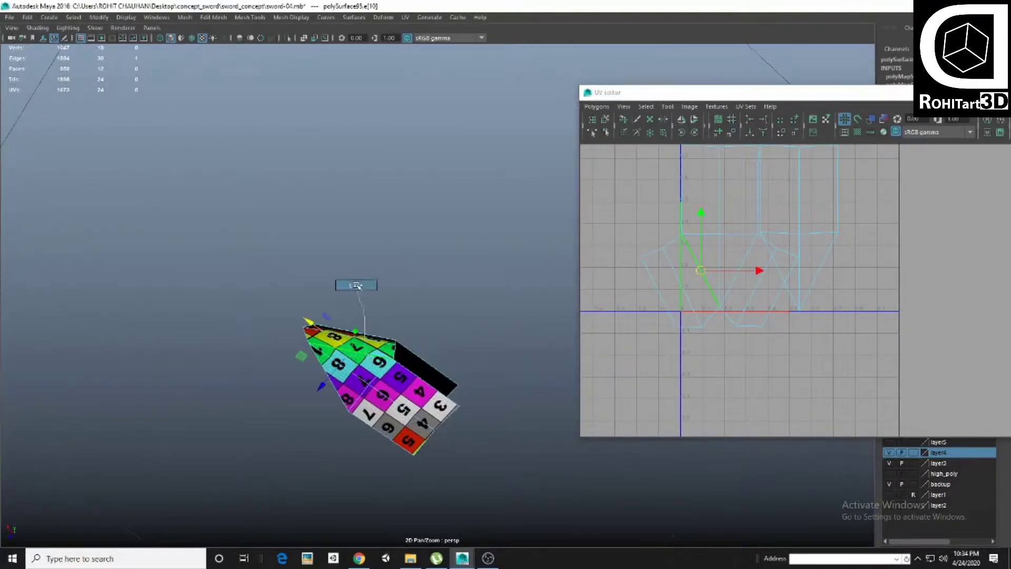
click(831, 282)
scroll(736, 218, down, 2)
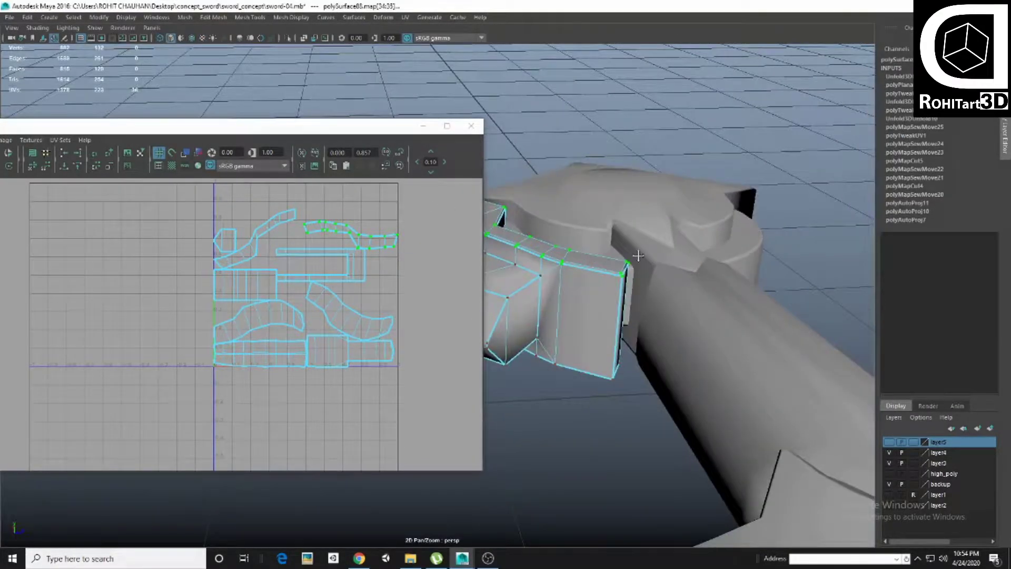
Select grip cylinder pCylinder15 and move-and-sew its UVs into one shell
right_drag(598, 263, 614, 306)
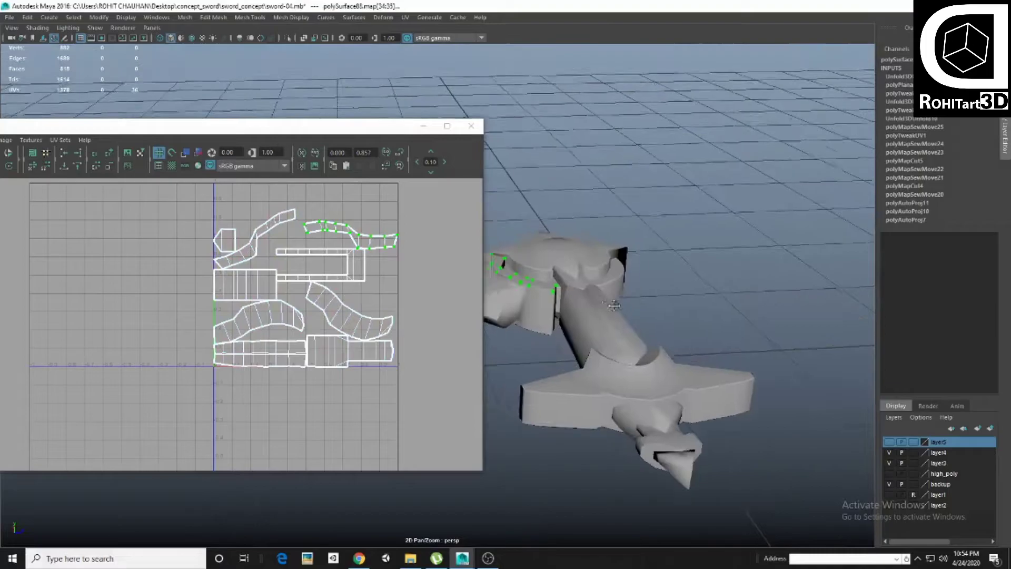
click(614, 305)
mouse_move(614, 305)
alt+mouse_down()
mouse_move(584, 337)
mouse_move(643, 309)
alt+mouse_up()
scroll(242, 264, up, 2)
click(529, 284)
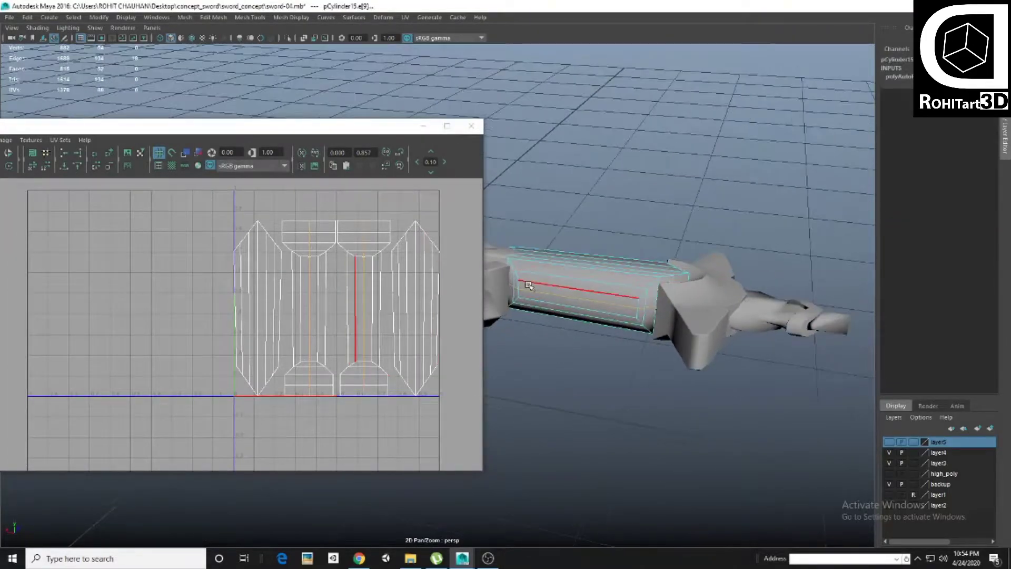
alt+drag(528, 285, 634, 295)
shift+right_drag(341, 360, 337, 337)
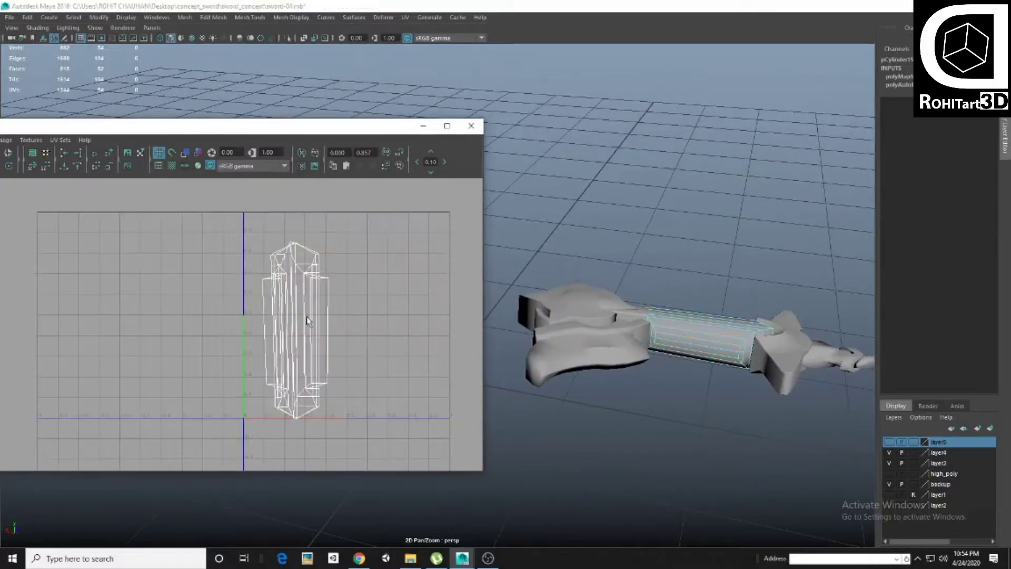
Unfold the grip's UV shell from the marking menu
shift+right_click(342, 247)
shift+right_drag(341, 247, 339, 217)
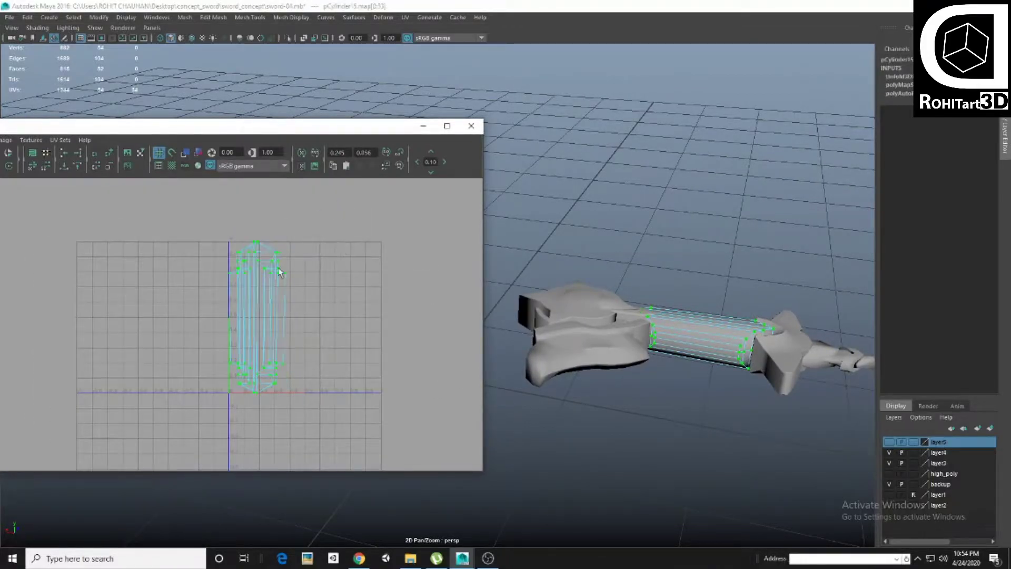
alt+middle_drag(675, 333, 665, 336)
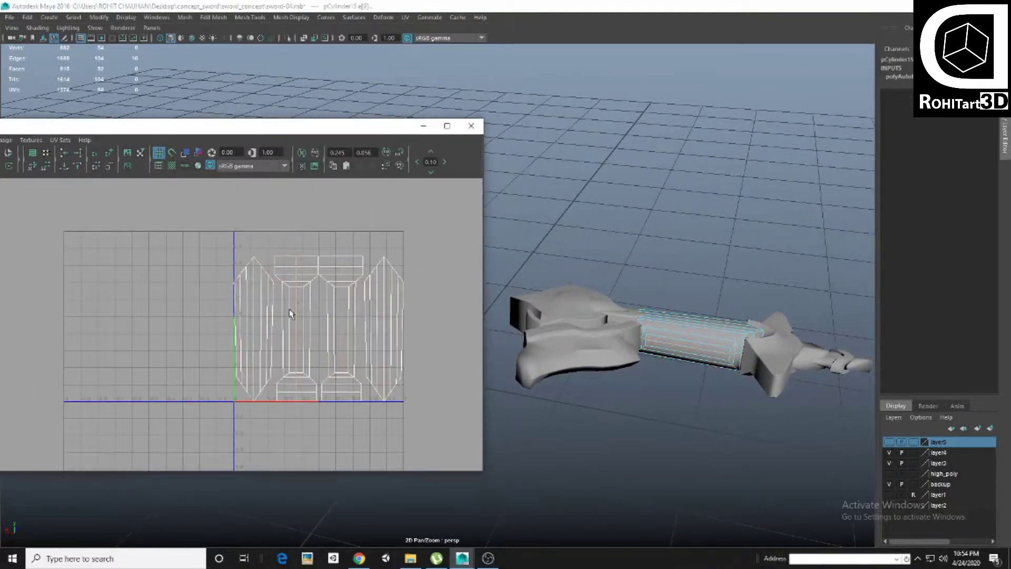
scroll(290, 314, up, 2)
scroll(288, 320, up, 2)
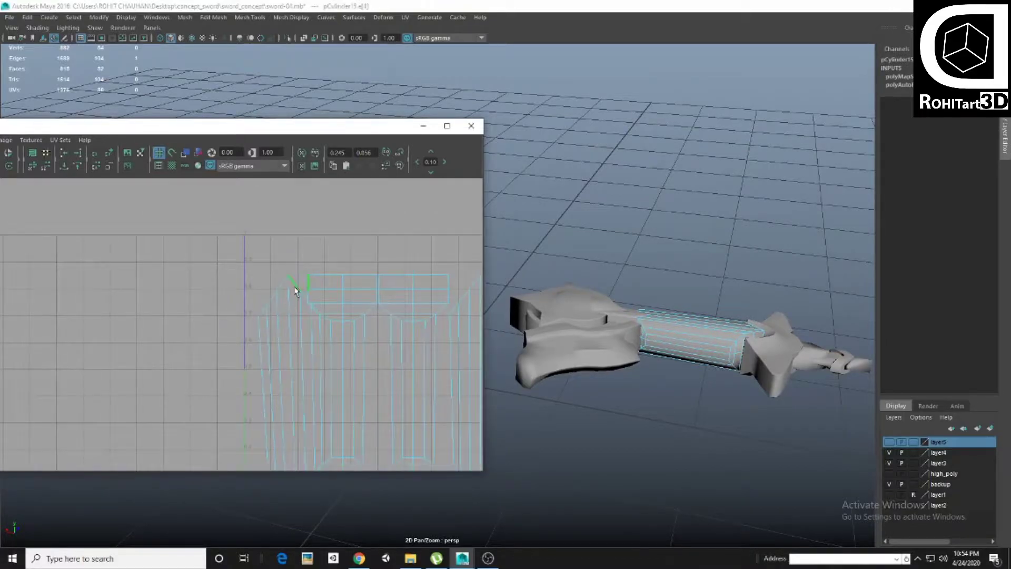
Cut the grip's UVs along a seam edge running down the grip
click(259, 286)
shift+right_drag(280, 307, 227, 310)
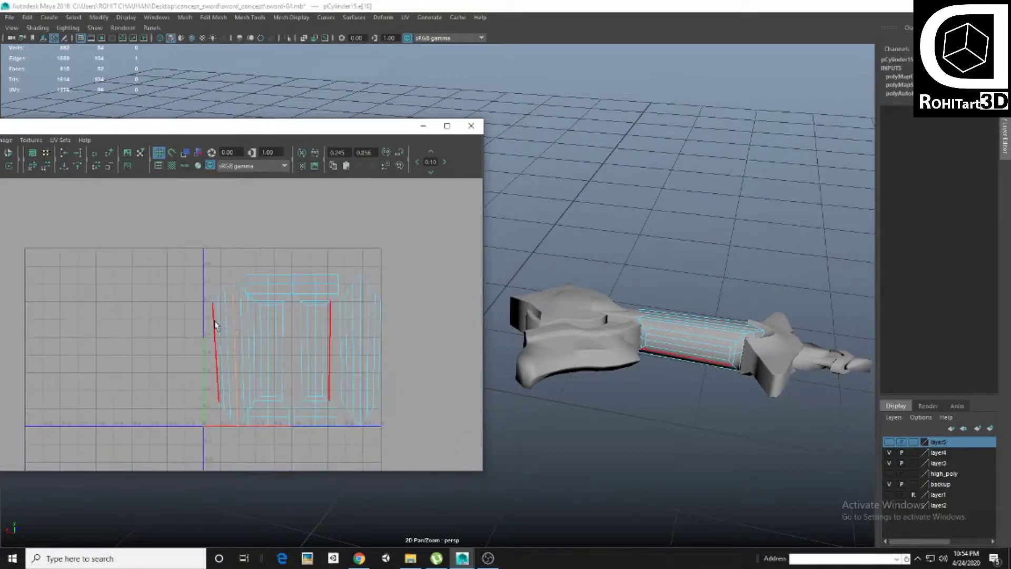
scroll(216, 345, down, 1)
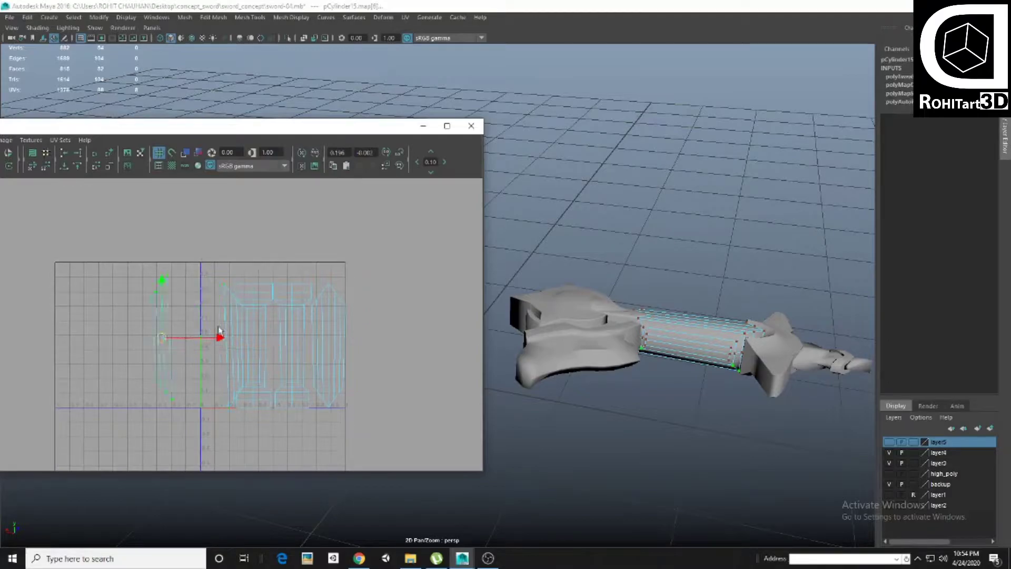
scroll(226, 324, up, 1)
Planar-project the grip faces, then cut UVs along an edge loop around the grip
shift+right_drag(294, 382, 251, 310)
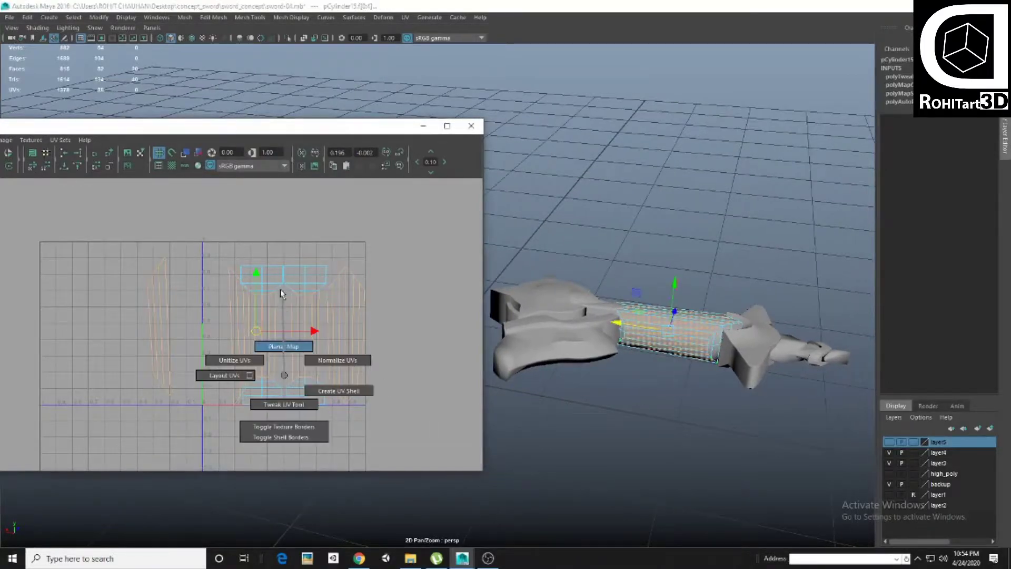
alt+right_drag(636, 334, 662, 333)
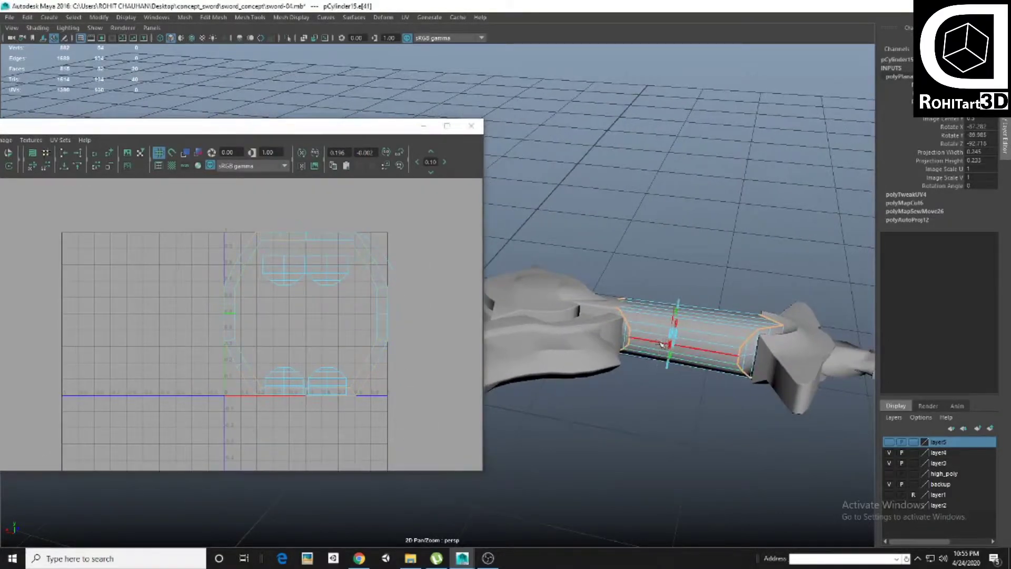
click(662, 345)
alt+drag(662, 344, 502, 350)
mouse_move(573, 396)
alt+mouse_down()
mouse_move(693, 366)
mouse_move(573, 338)
alt+mouse_up()
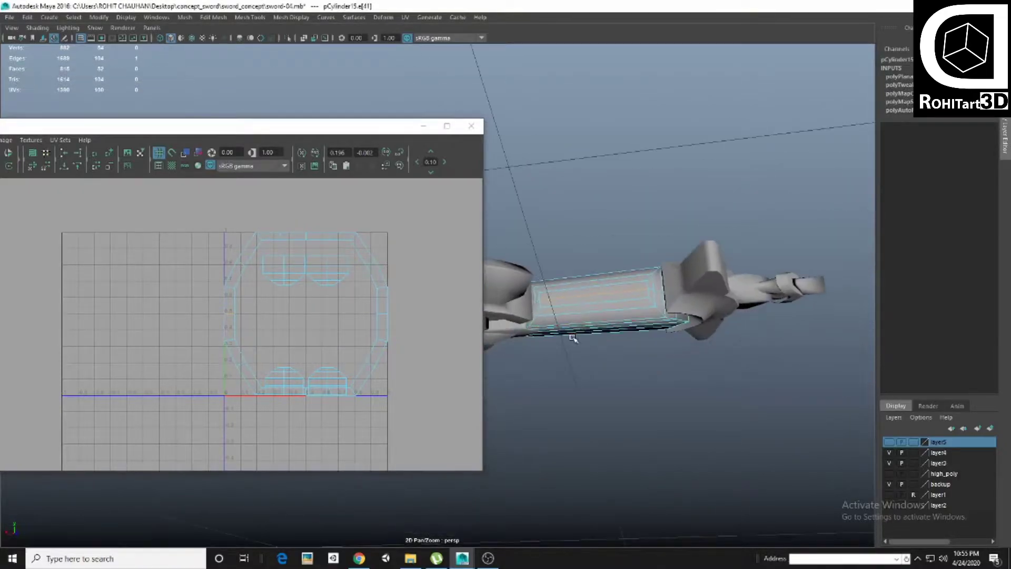
double_click(573, 298)
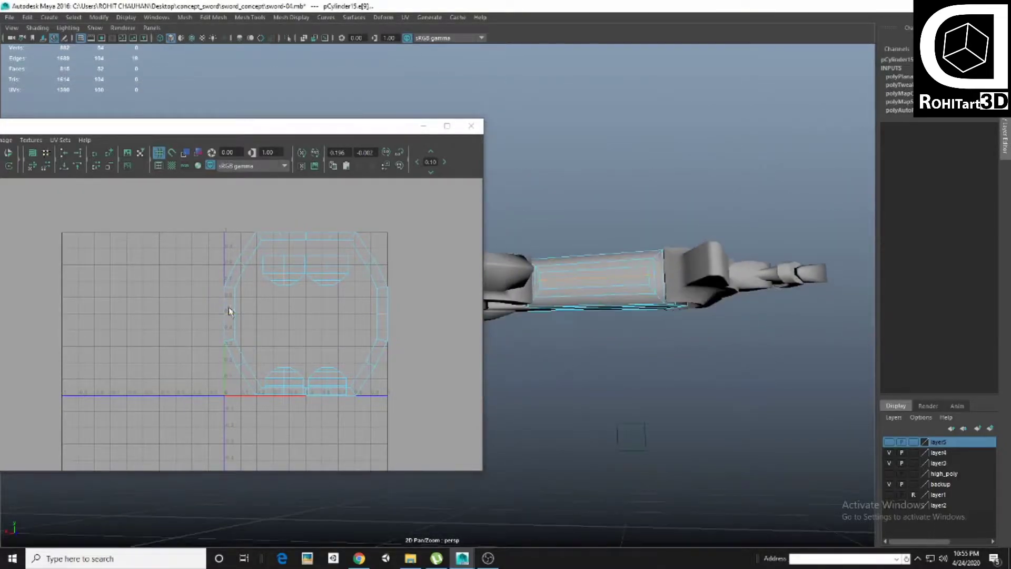
shift+right_drag(264, 287, 126, 287)
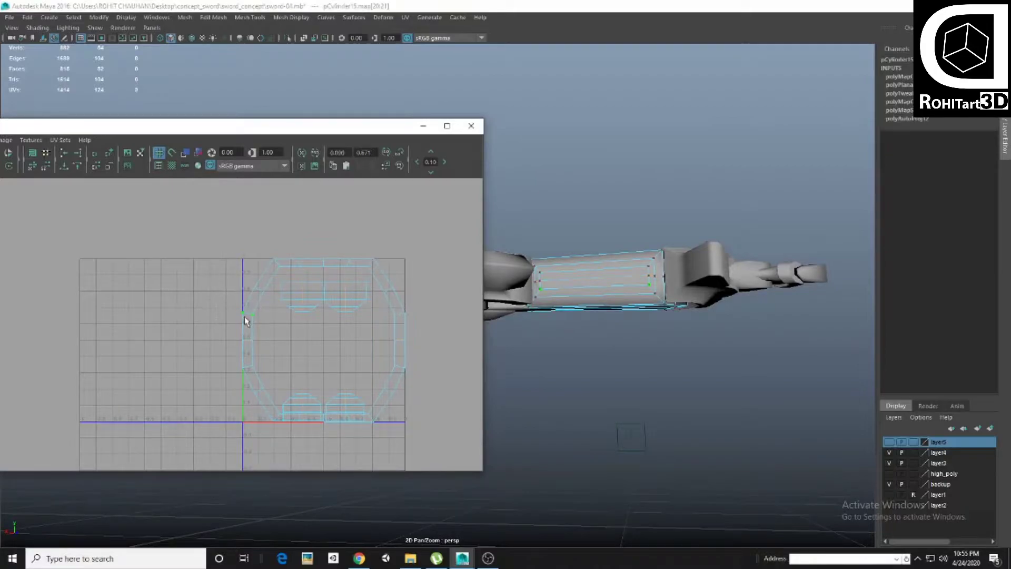
Unfold the grip's UV shell and sew the seam edge closed
shift+right_drag(297, 293, 294, 265)
scroll(360, 300, up, 3)
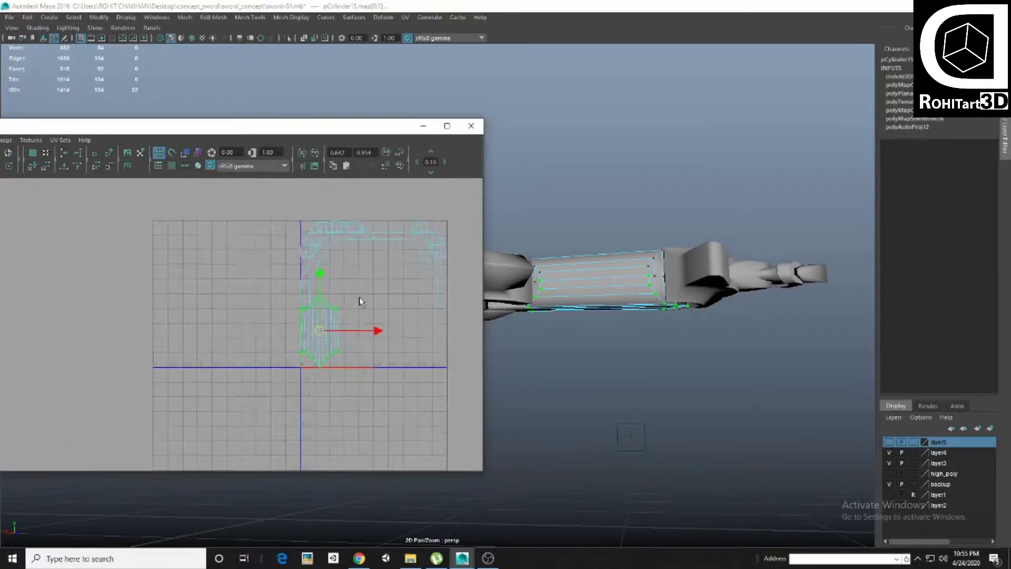
scroll(248, 363, up, 3)
mouse_move(311, 364)
alt+middle_down()
mouse_move(311, 345)
mouse_move(271, 332)
alt+middle_up()
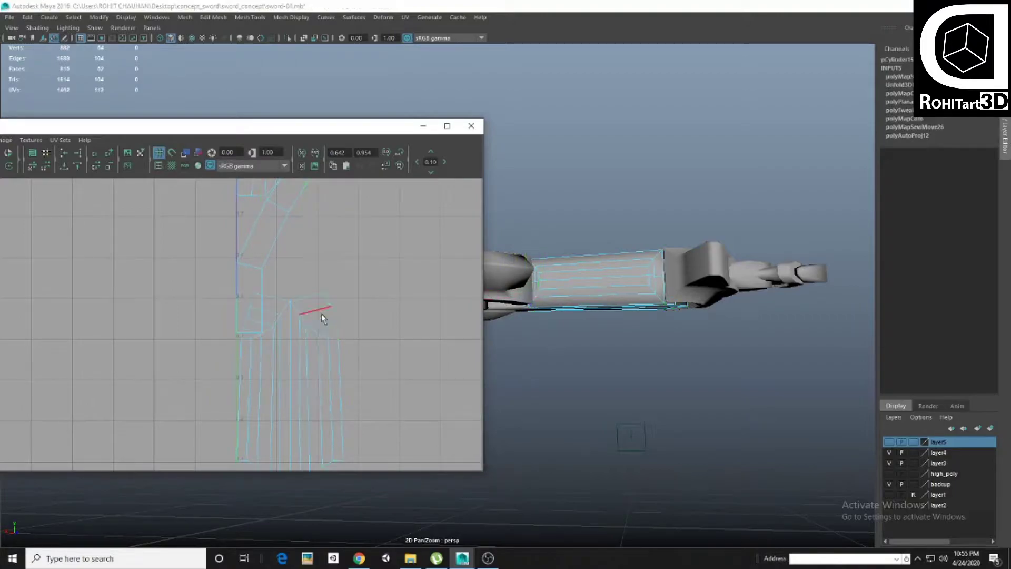
alt+middle_drag(288, 319, 250, 314)
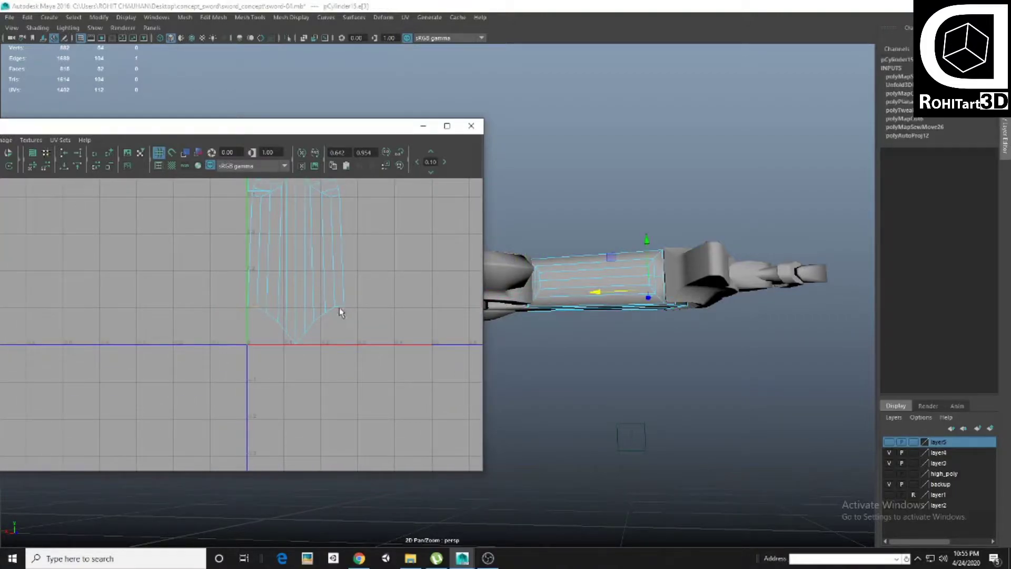
scroll(262, 301, down, 1)
shift+right_drag(318, 271, 299, 261)
Unfold the sewn shell and select the upper cap shell's UVs
scroll(255, 294, down, 2)
alt+middle_drag(255, 296, 259, 329)
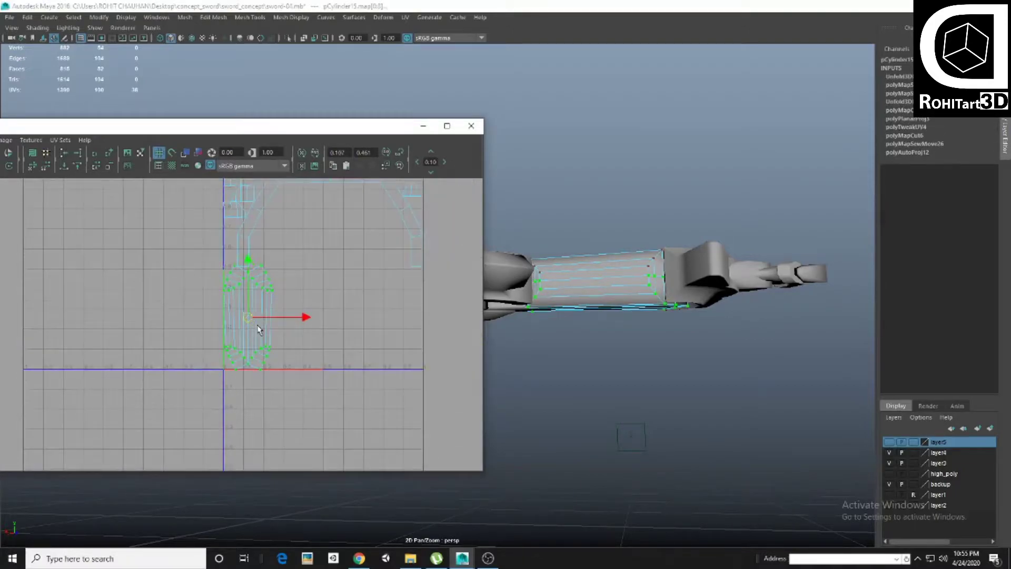
scroll(94, 320, down, 2)
right_click(248, 265)
drag(224, 235, 438, 409)
scroll(189, 325, down, 1)
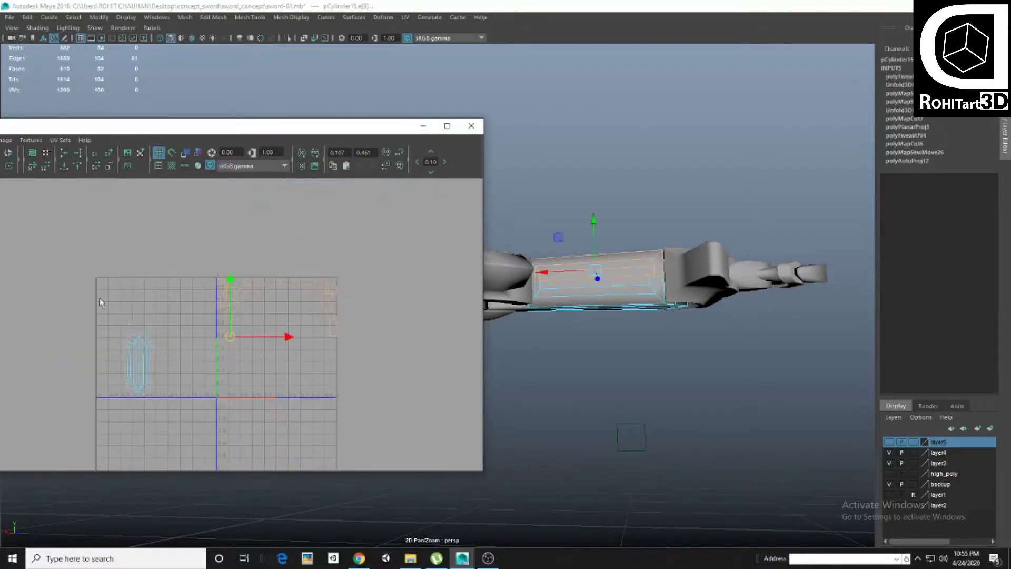
drag(257, 289, 297, 310)
Unfold the upper cap shell and cut UVs along an edge at its top
shift+right_drag(341, 272, 339, 238)
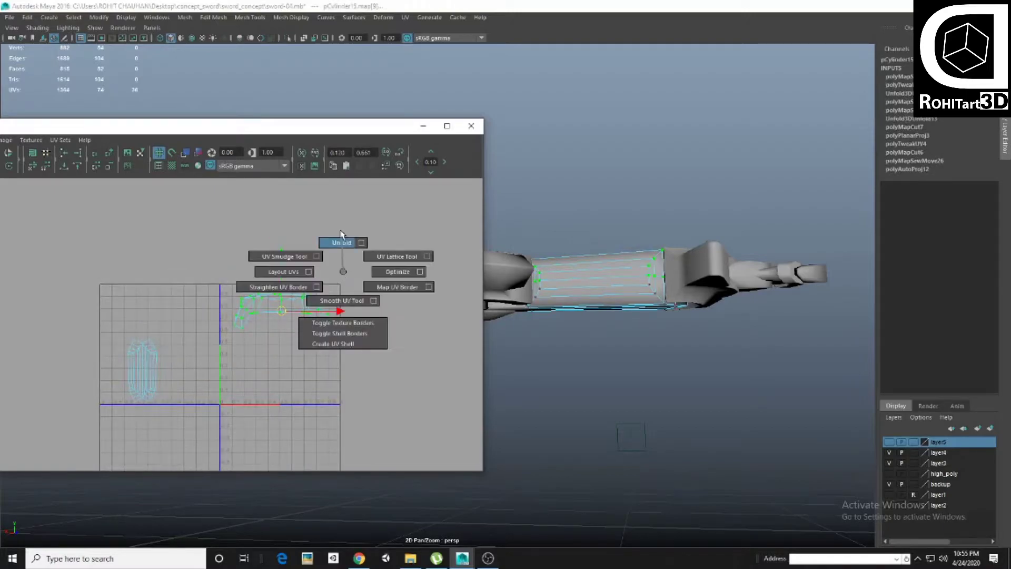
scroll(326, 316, up, 2)
scroll(284, 316, up, 2)
scroll(213, 326, up, 2)
alt+middle_drag(213, 326, 230, 353)
click(241, 292)
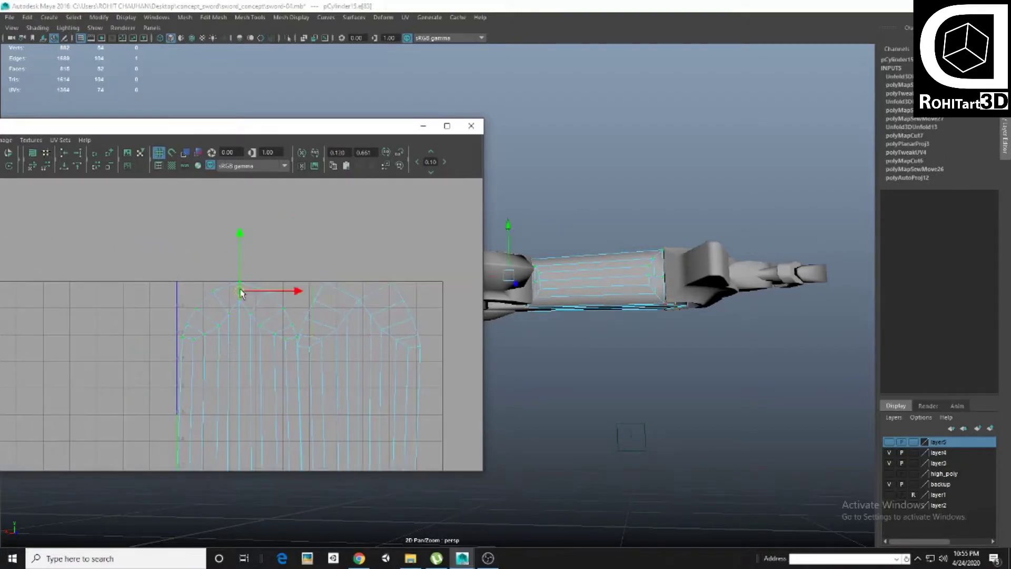
shift+right_drag(240, 290, 206, 301)
Cut UVs along two more shell edges and unfold the cut shell
alt+middle_drag(243, 389, 265, 251)
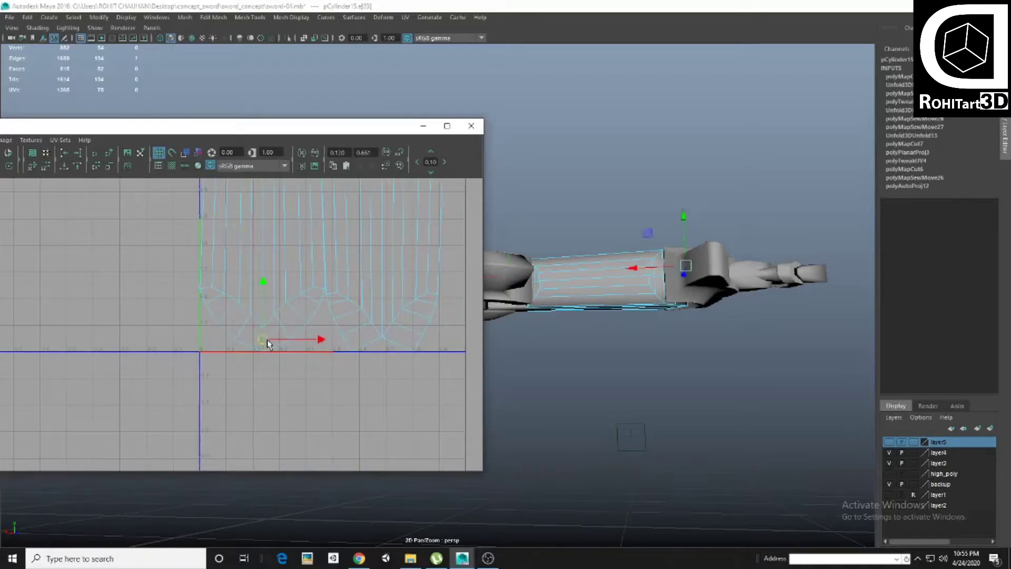
shift+right_drag(320, 293, 337, 316)
alt+middle_drag(216, 221, 242, 338)
click(237, 260)
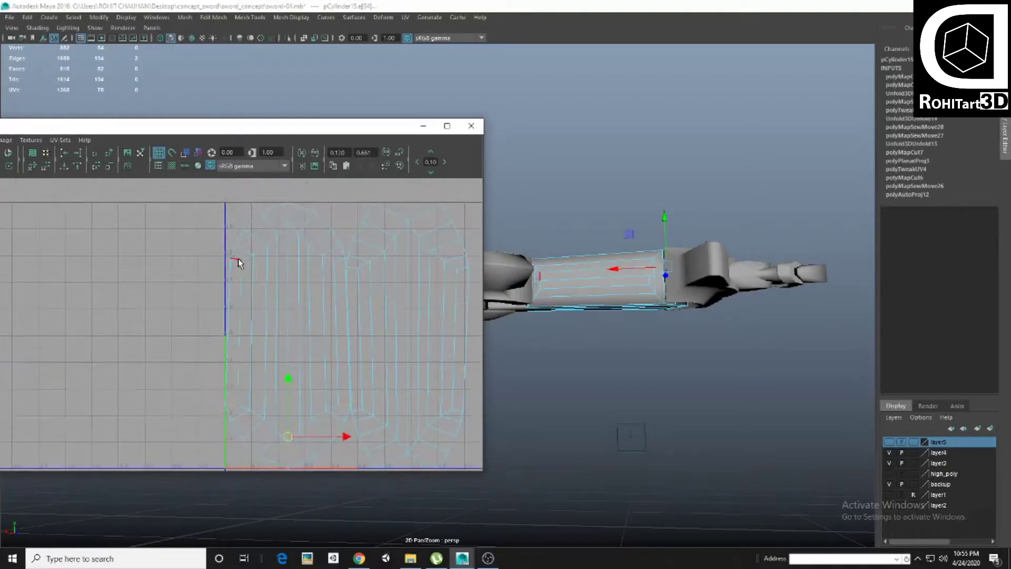
shift+right_drag(342, 263, 337, 295)
alt+middle_drag(242, 279, 233, 277)
drag(224, 242, 249, 278)
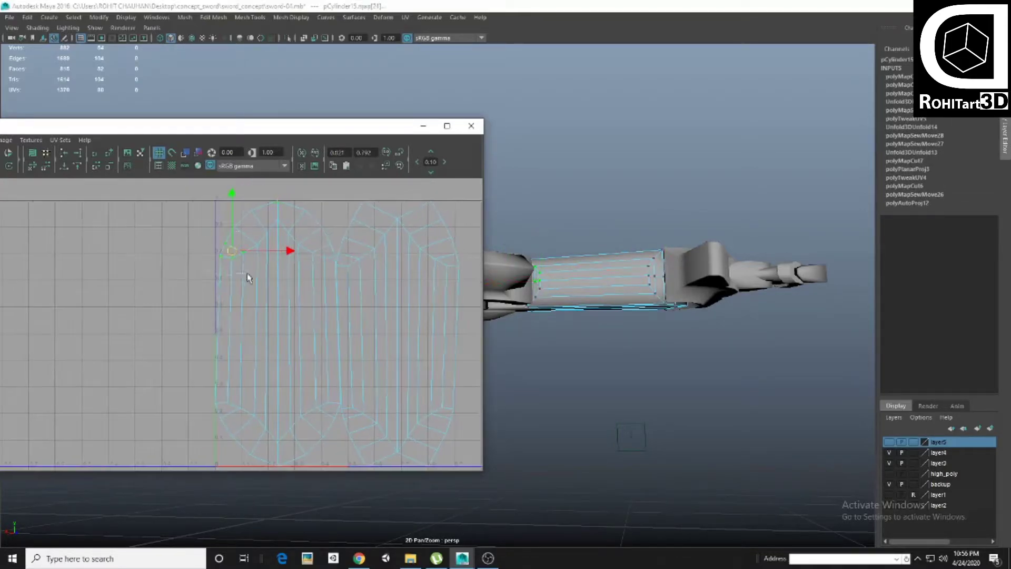
shift+right_drag(218, 249, 218, 249)
Select the whole grip UV shell and unfold it again
scroll(282, 264, up, 5)
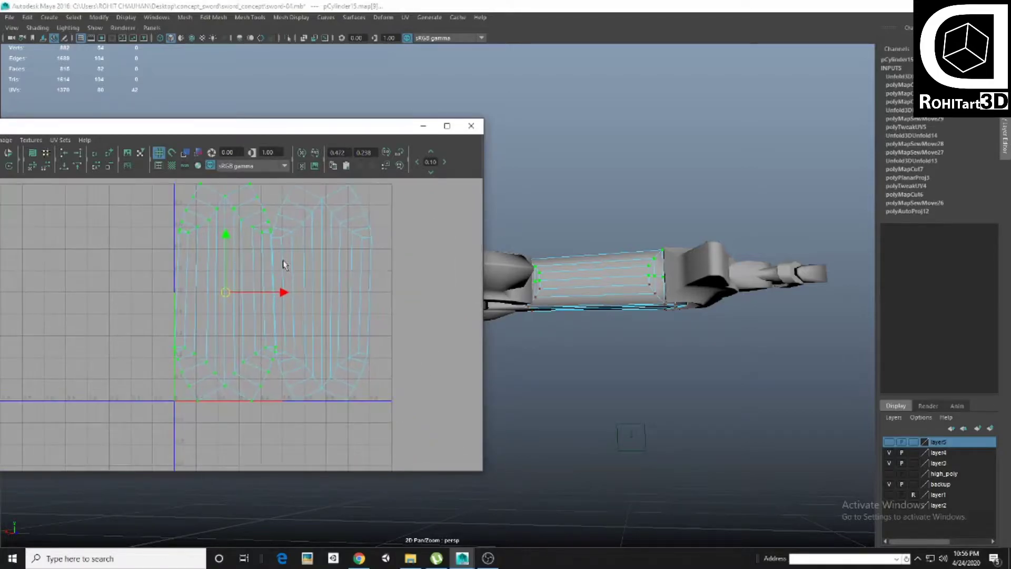
alt+middle_drag(207, 335, 256, 339)
scroll(257, 338, up, 1)
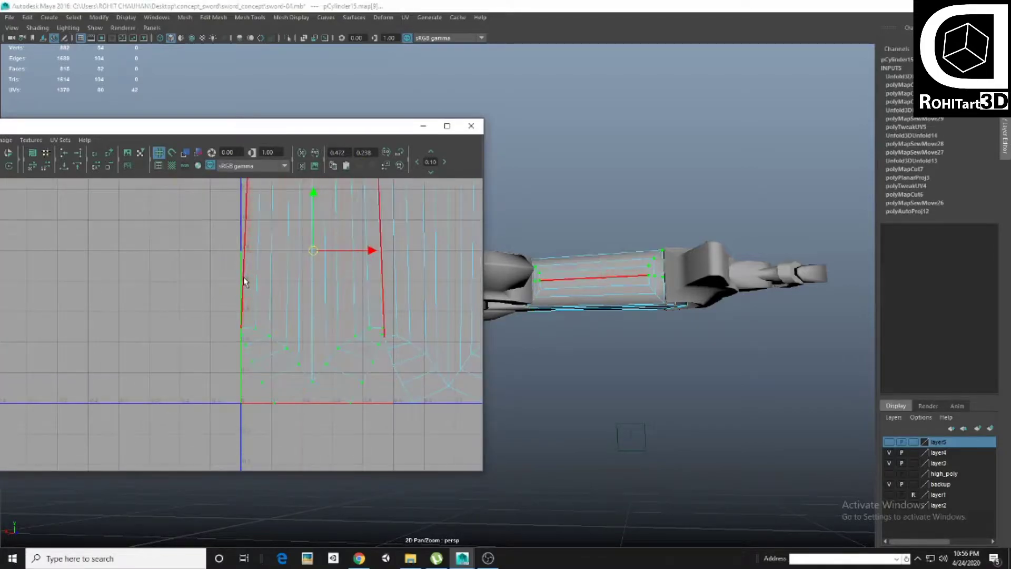
scroll(245, 305, down, 2)
drag(211, 283, 232, 314)
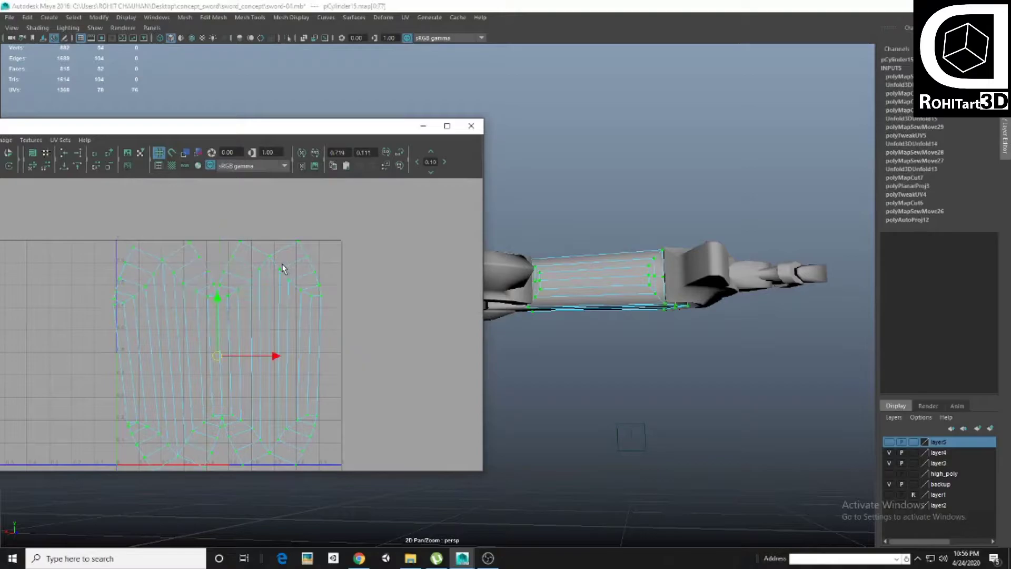
shift+right_drag(282, 268, 247, 289)
Cut UVs along two further seam edges and unfold the new shell
scroll(248, 289, up, 3)
alt+middle_drag(244, 305, 211, 306)
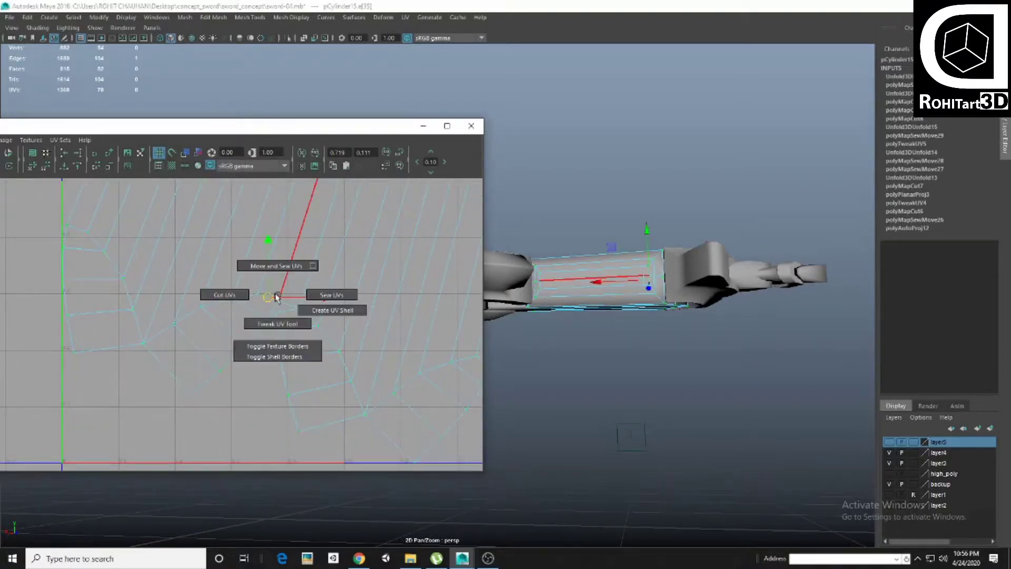
shift+right_drag(276, 298, 224, 295)
scroll(305, 259, down, 1)
shift+right_drag(205, 252, 206, 251)
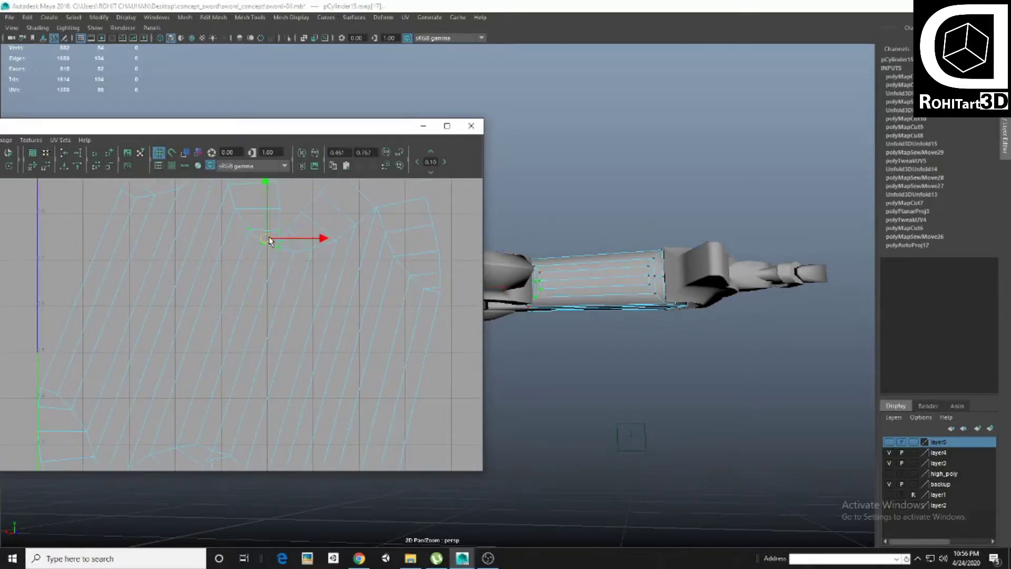
shift+right_drag(320, 239, 293, 293)
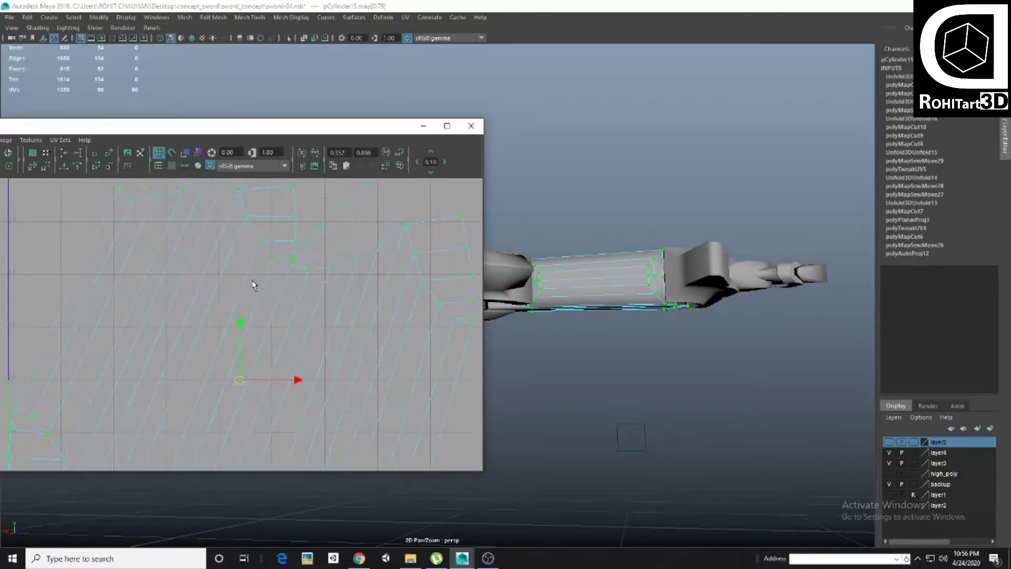
Cut the last seam edge and return to object selection mode with F8
scroll(293, 332, down, 2)
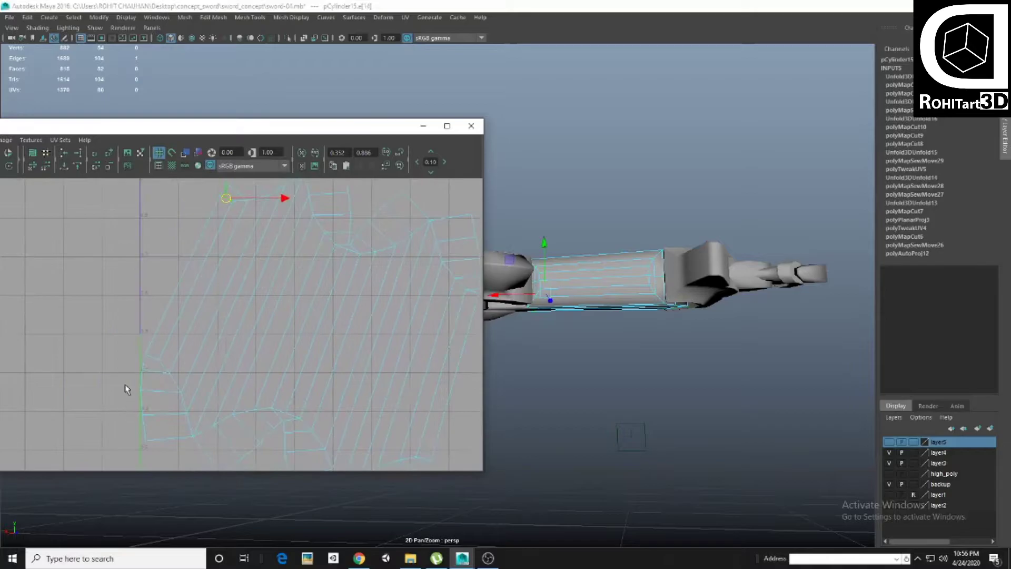
mouse_move(211, 337)
shift+right_down()
mouse_move(275, 338)
mouse_move(224, 288)
shift+right_up()
scroll(253, 278, down, 2)
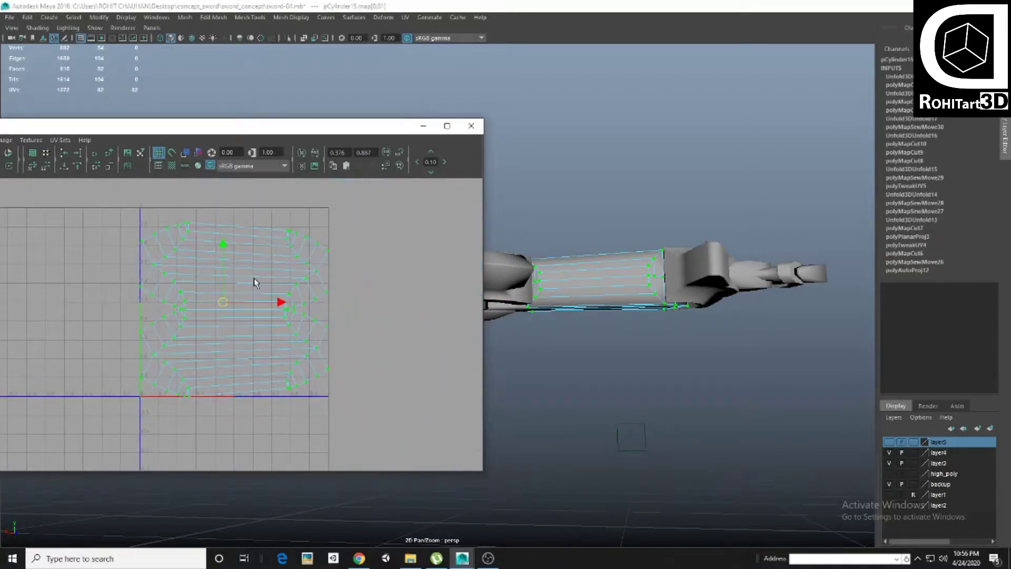
scroll(255, 283, up, 3)
scroll(262, 339, down, 2)
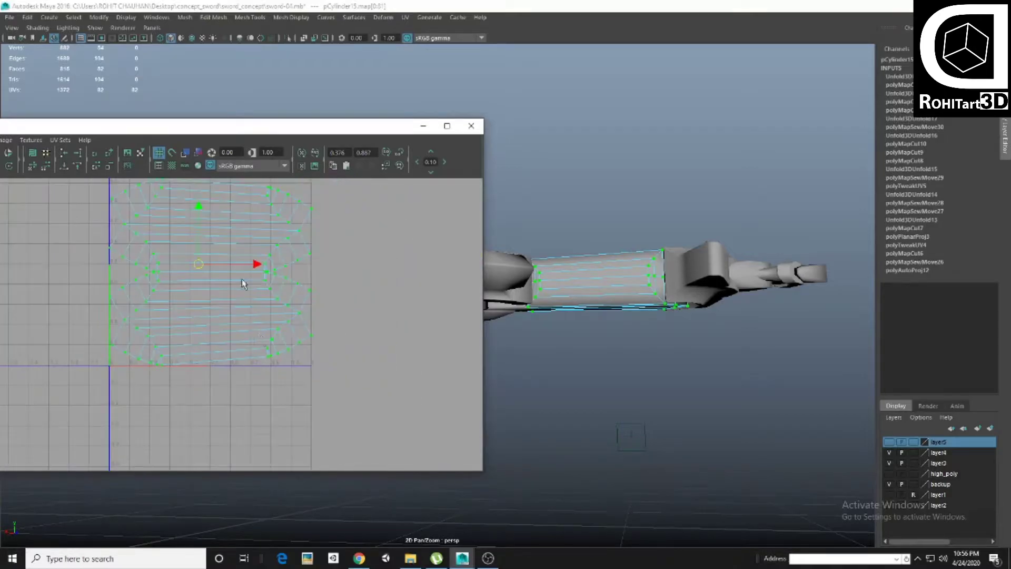
right_click(212, 323)
key(F8)
Add the finished grip cylinder to layer5
alt+drag(557, 277, 583, 218)
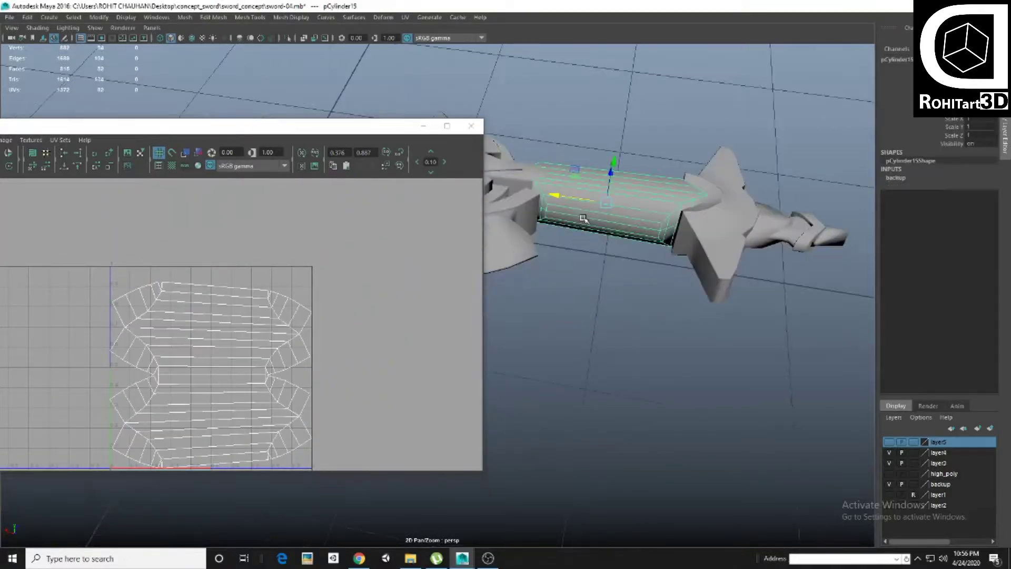
right_click(956, 450)
click(943, 356)
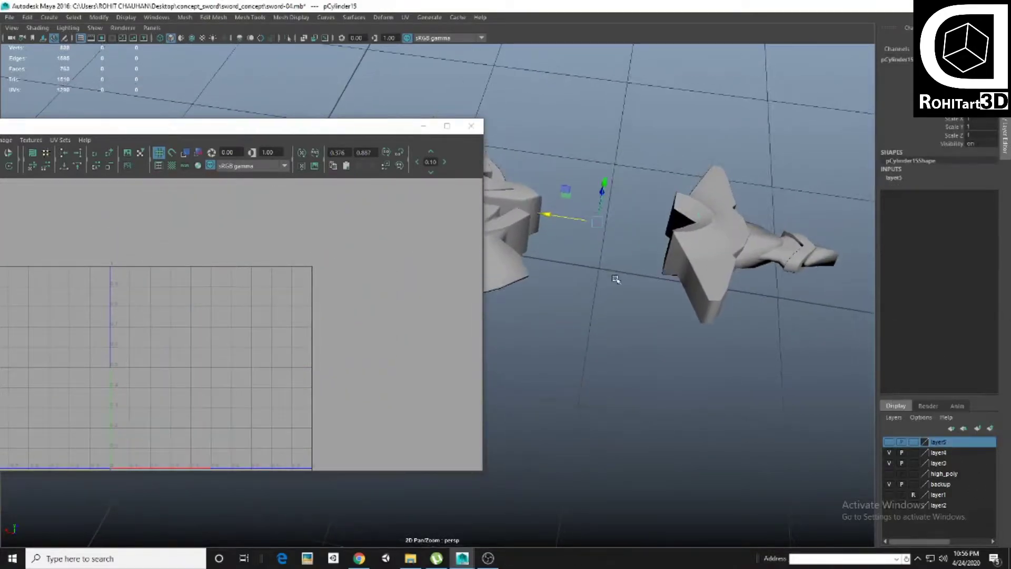
click(718, 288)
alt+drag(717, 288, 621, 253)
scroll(662, 307, down, 3)
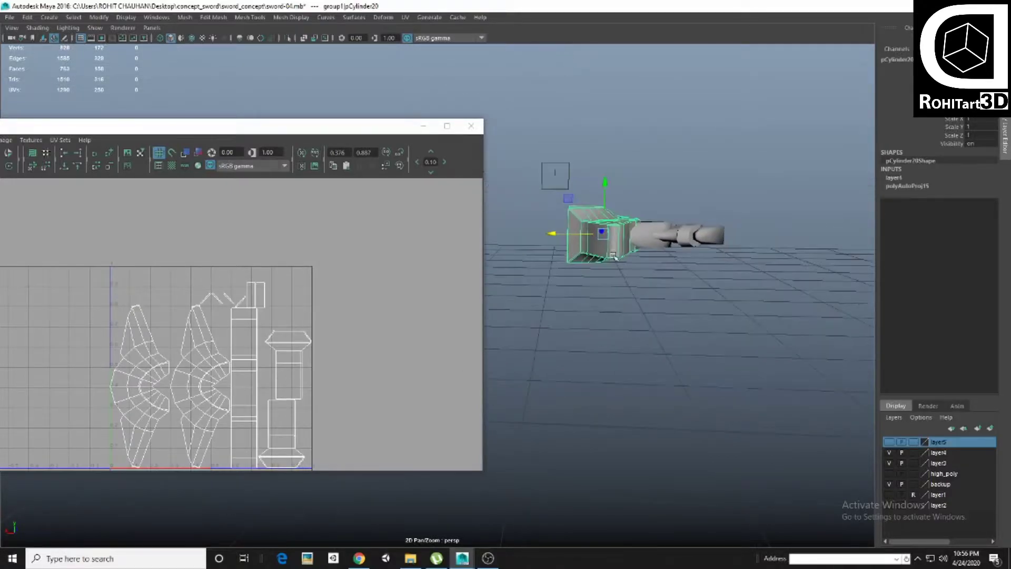
Select the pommel piece in the four-view layout and apply a planar projection
key(space)
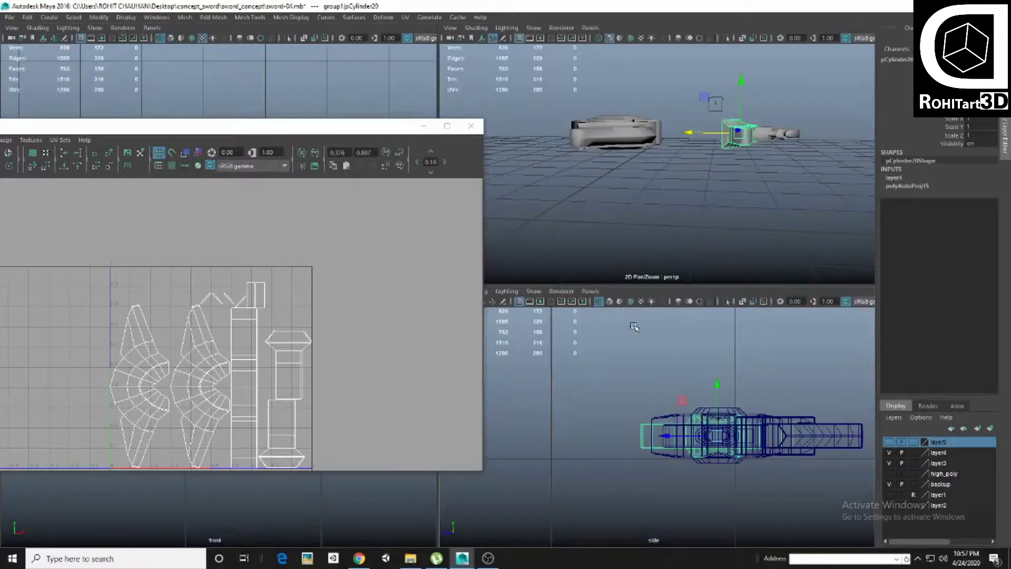
key(space)
scroll(591, 397, down, 5)
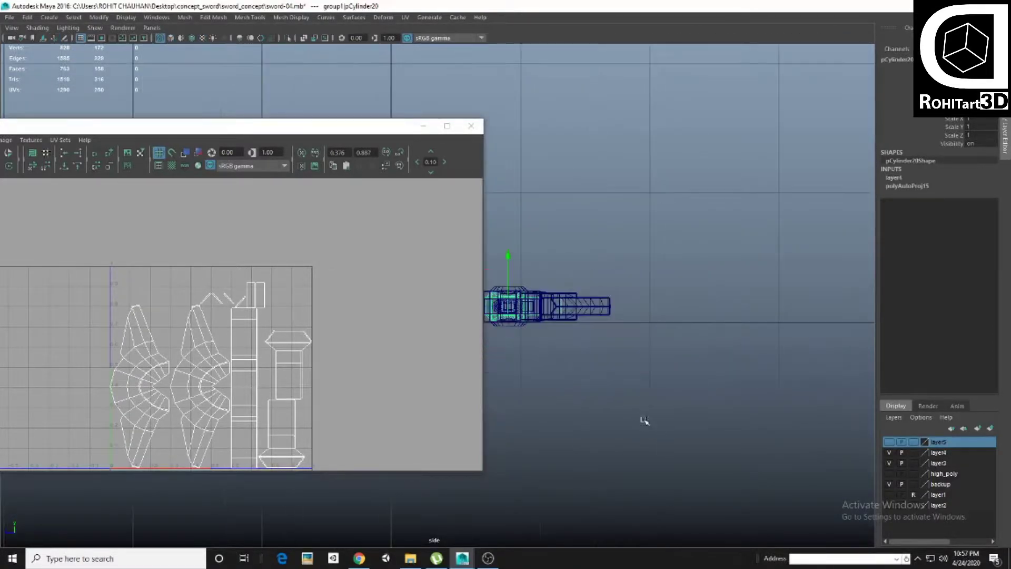
scroll(643, 419, down, 1)
scroll(665, 363, up, 3)
scroll(642, 358, up, 1)
click(603, 358)
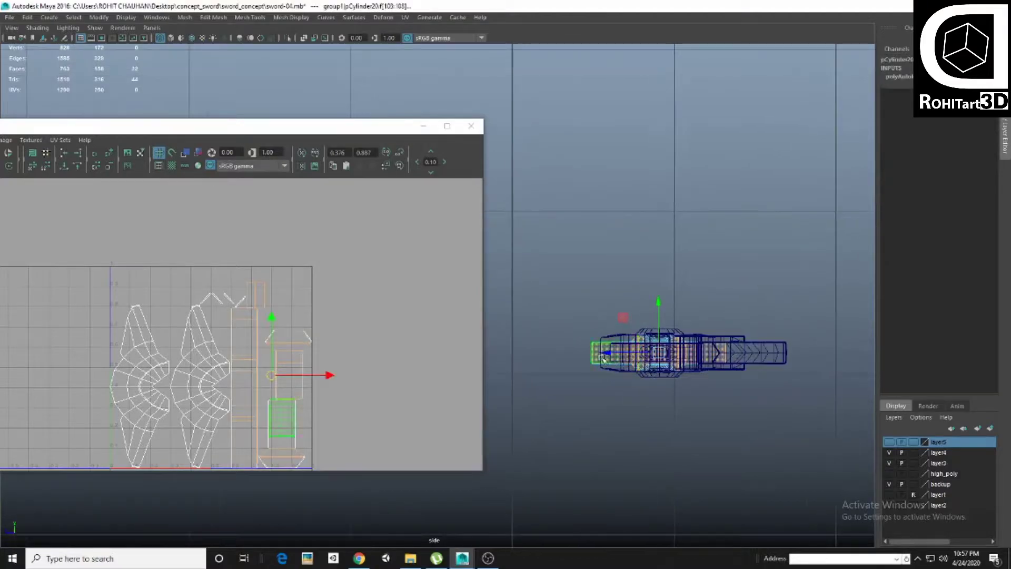
shift+right_drag(245, 253, 243, 219)
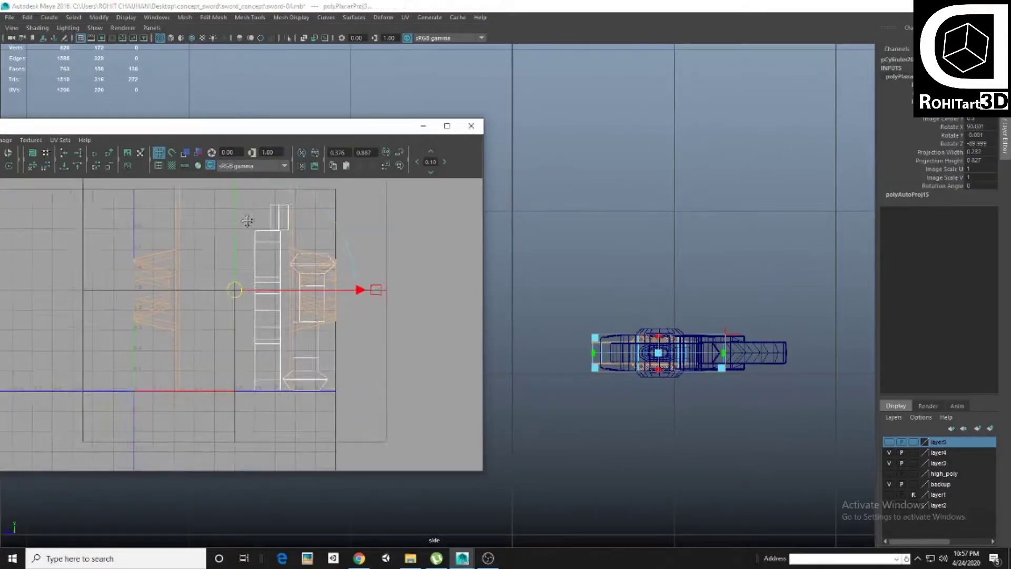
Select the pommel's UV shell and unfold it
scroll(271, 311, down, 2)
alt+middle_drag(171, 304, 200, 310)
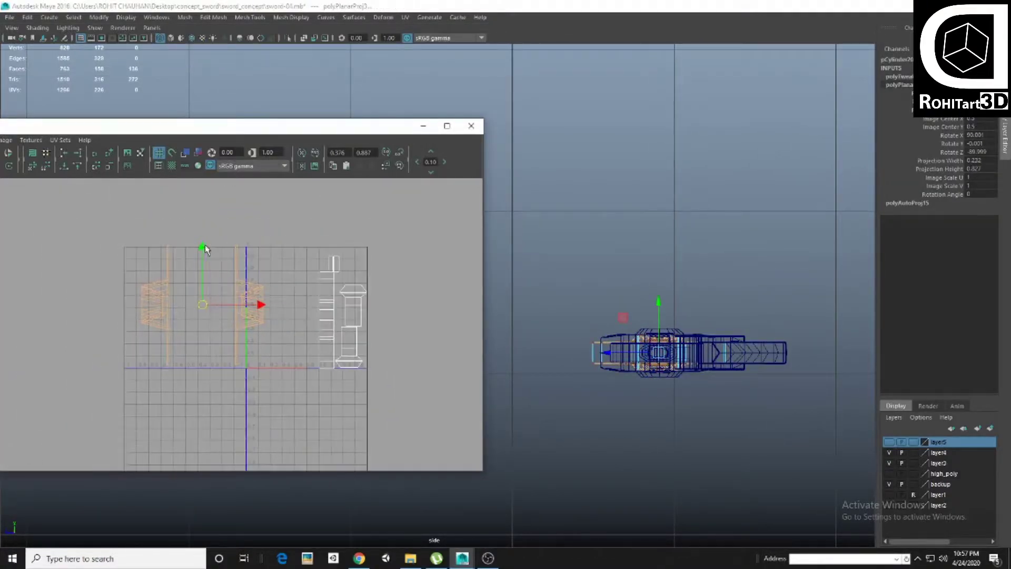
click(232, 283)
shift+right_drag(244, 296, 356, 349)
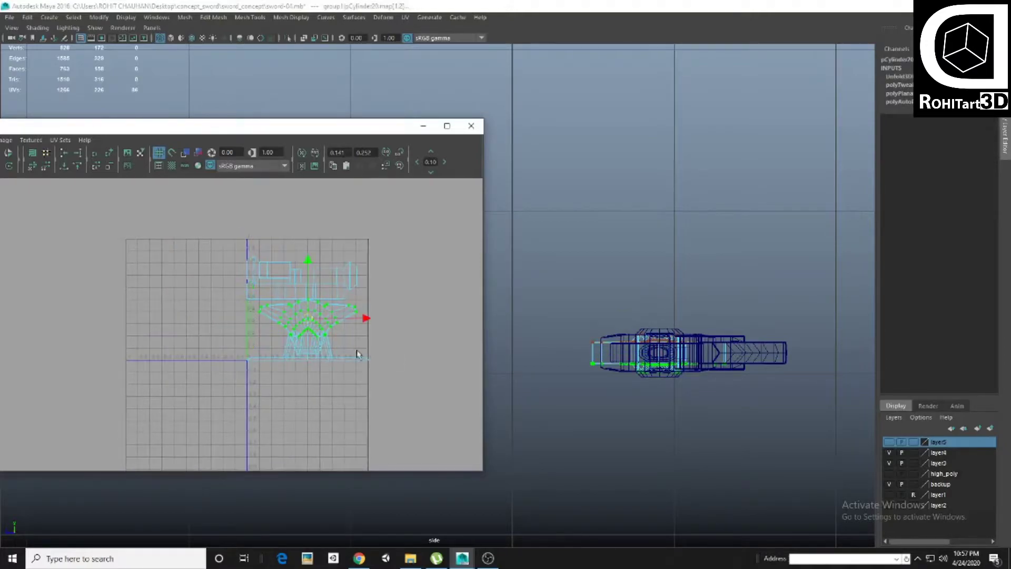
mouse_move(199, 334)
alt+middle_down()
mouse_move(271, 315)
mouse_move(218, 317)
alt+middle_up()
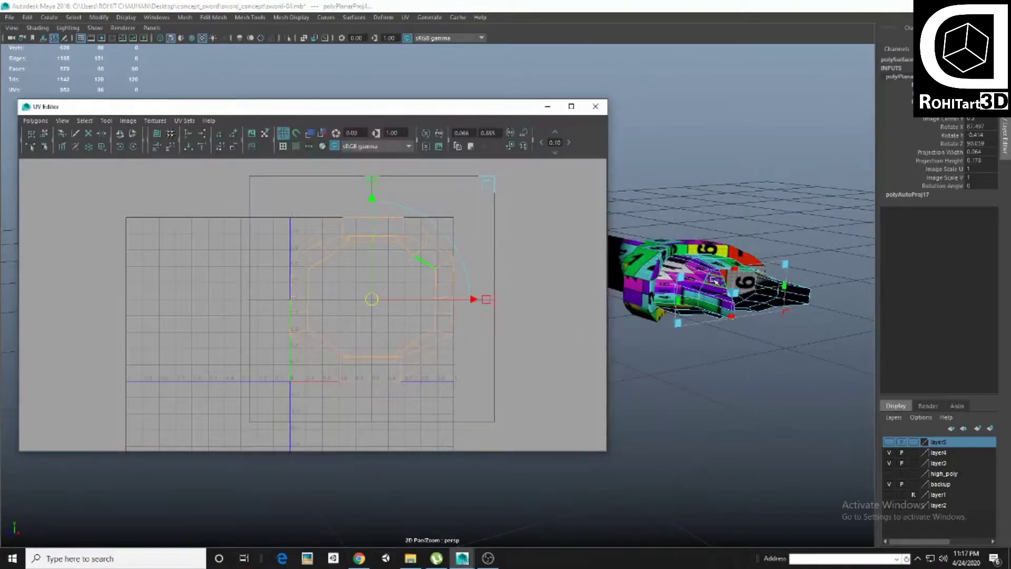
Select the octagon ring piece and float the UV Editor over an enlarged side view
click(712, 289)
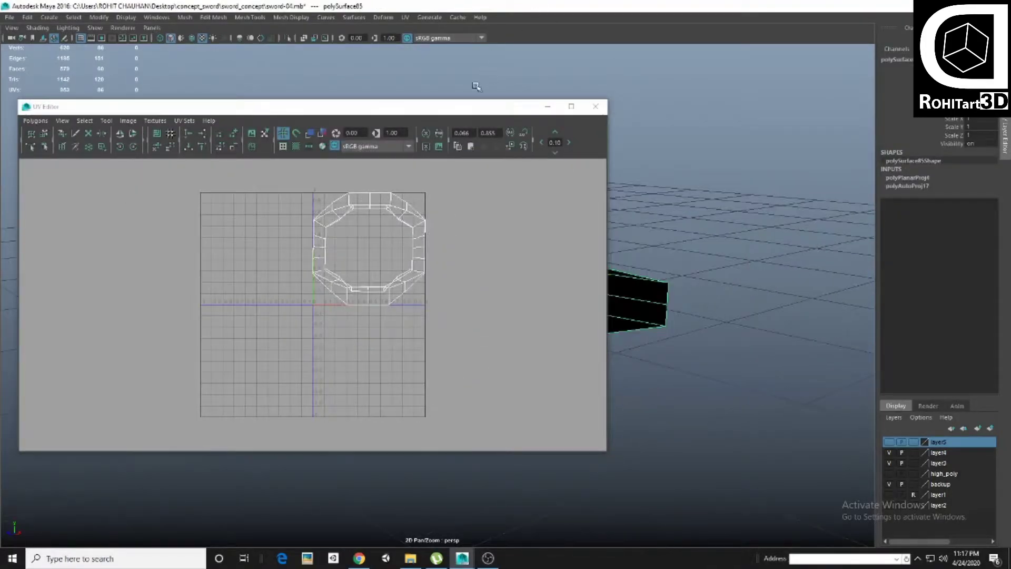
key(super+Right)
key(f)
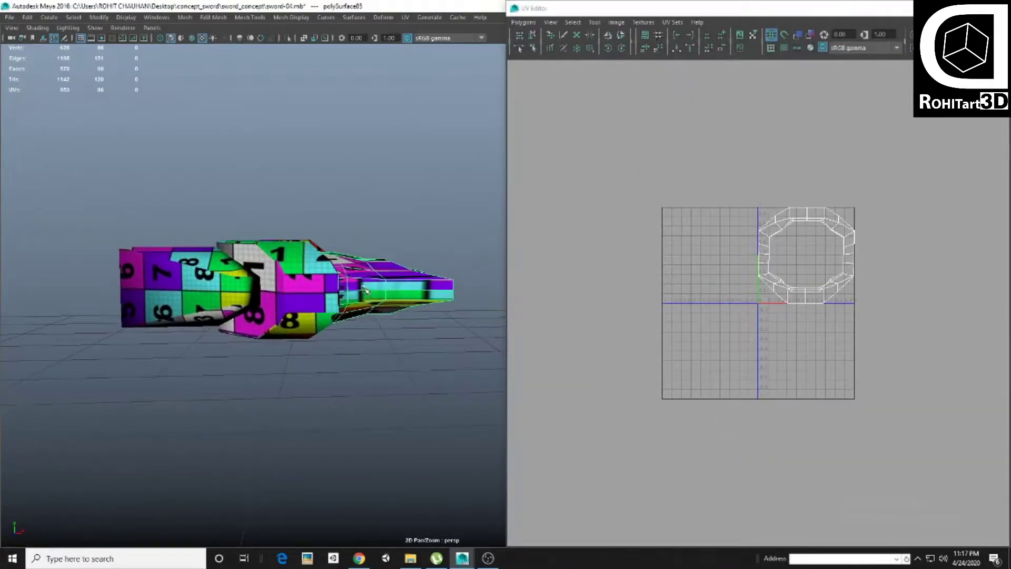
key(space)
scroll(272, 413, up, 2)
key(space)
key(space)
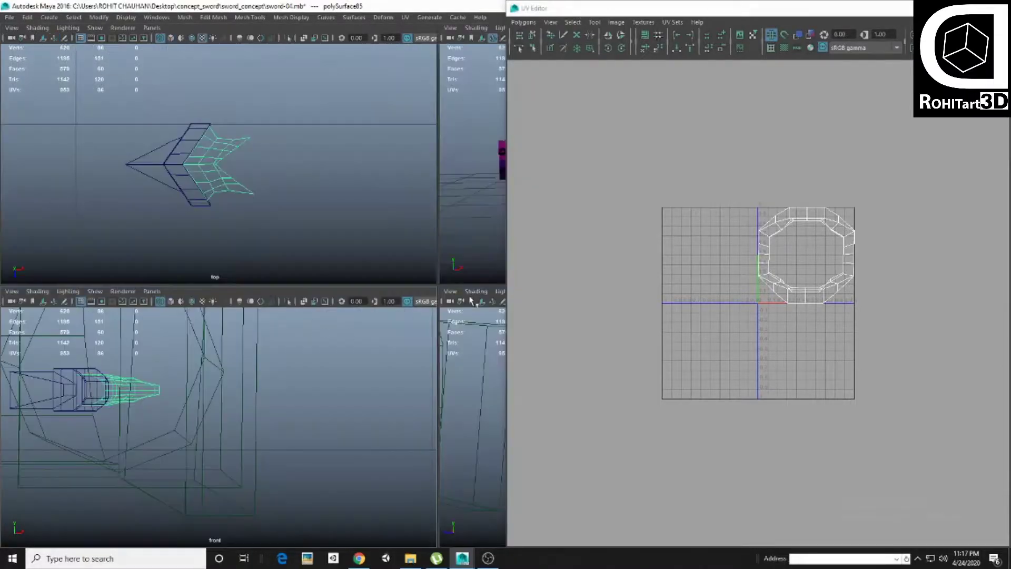
mouse_move(685, 10)
mouse_down()
mouse_move(365, 433)
mouse_move(284, 194)
mouse_up()
key(space)
Planar-project the ring's UVs flat from the side view
scroll(657, 424, up, 4)
click(657, 424)
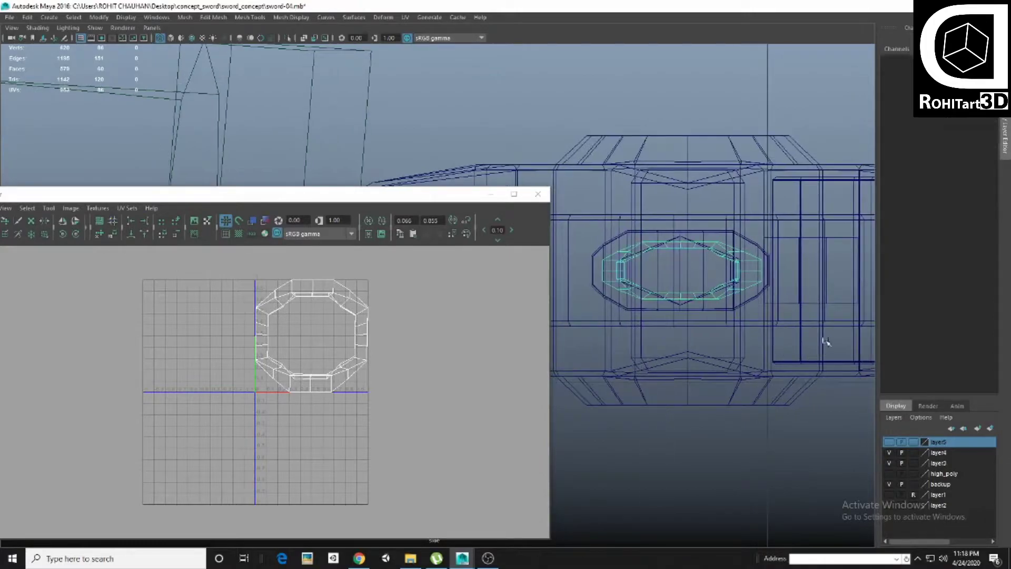
shift+right_drag(450, 371, 456, 299)
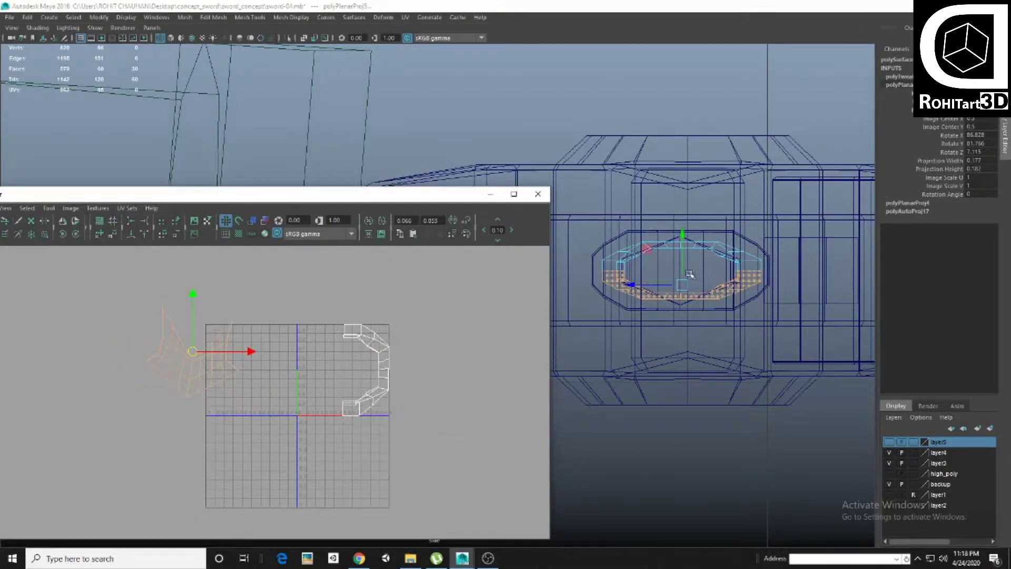
scroll(706, 316, down, 5)
scroll(718, 337, up, 3)
scroll(668, 321, down, 4)
scroll(621, 304, up, 2)
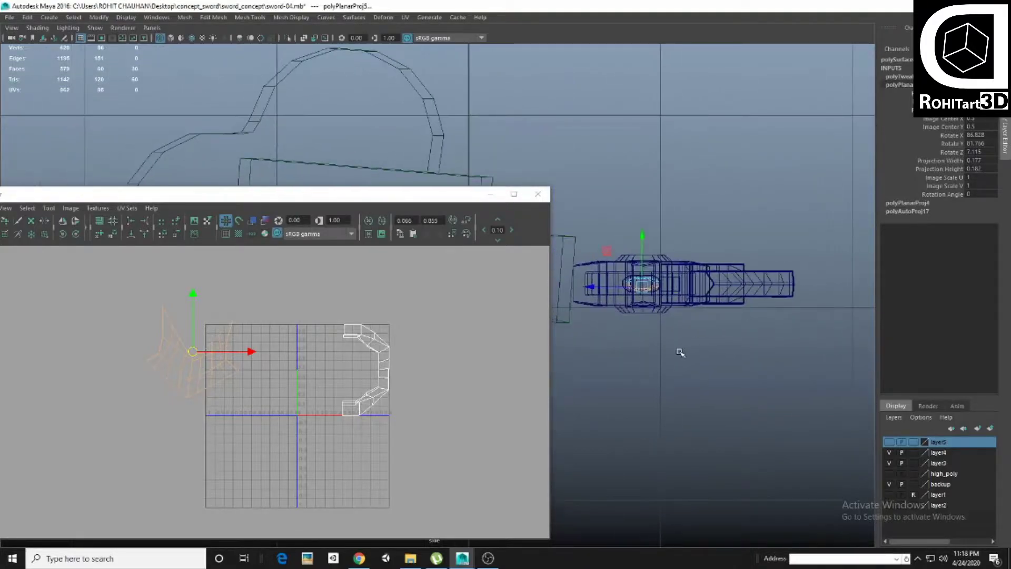
scroll(695, 345, up, 1)
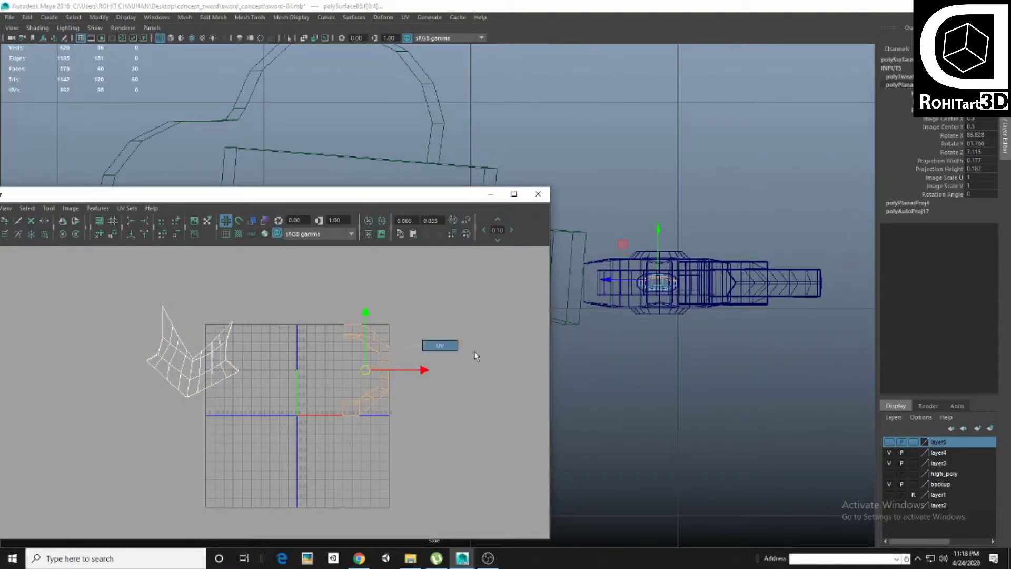
Sew the ring's seam edges into one shell and unfold it into a straight strip
click(388, 351)
ctrl+right_click(397, 341)
click(378, 322)
scroll(382, 336, up, 1)
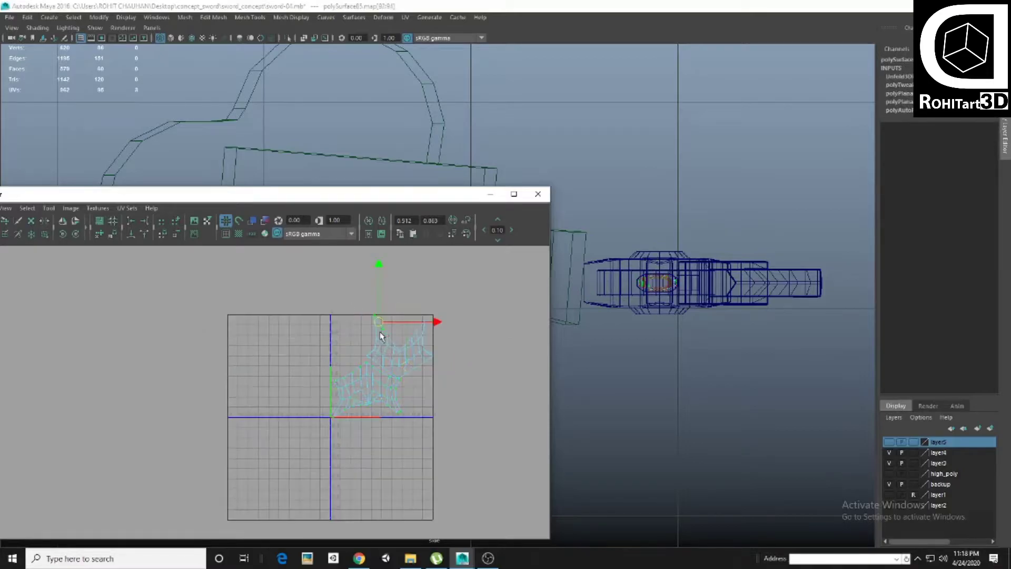
scroll(406, 300, up, 2)
scroll(429, 331, up, 2)
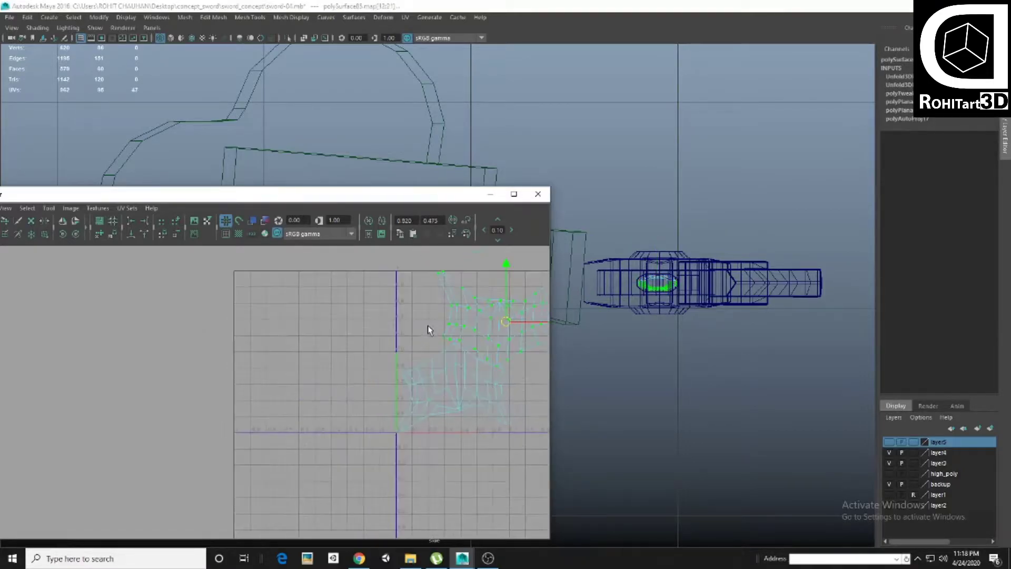
shift+right_drag(381, 429, 367, 390)
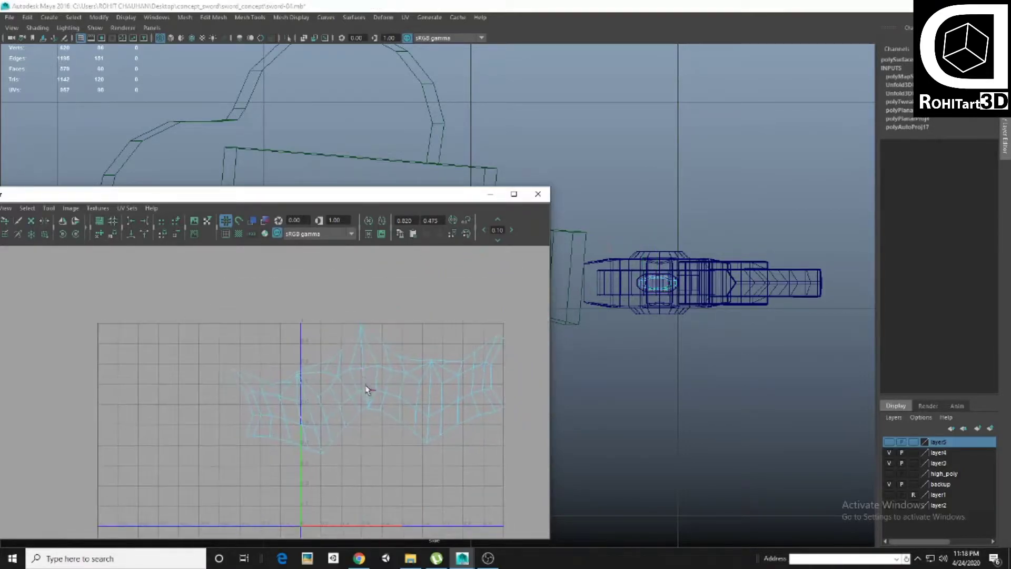
mouse_move(388, 343)
shift+right_down()
mouse_move(388, 322)
mouse_move(210, 309)
shift+right_up()
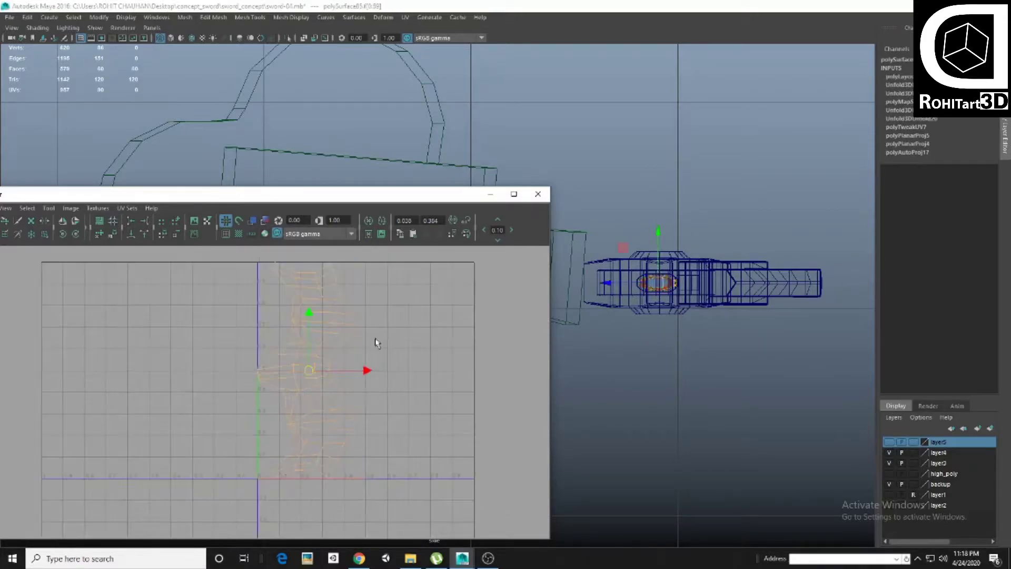
Close the UV Editor and add the finished ring piece to layer5
click(538, 195)
key(space)
right_click(273, 308)
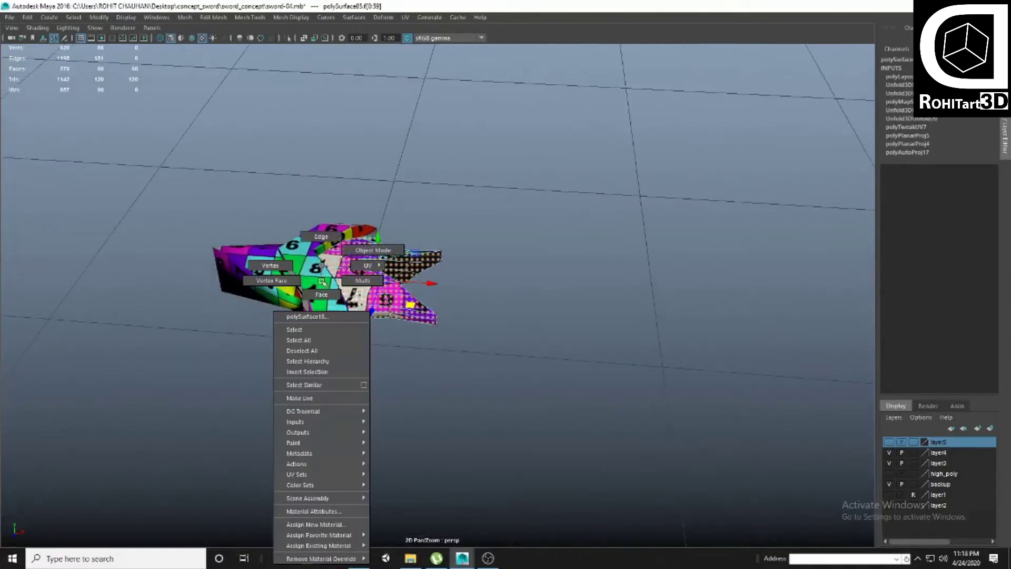
mouse_move(388, 326)
alt+mouse_down()
mouse_move(401, 318)
mouse_move(450, 340)
alt+mouse_up()
click(402, 317)
scroll(466, 334, up, 2)
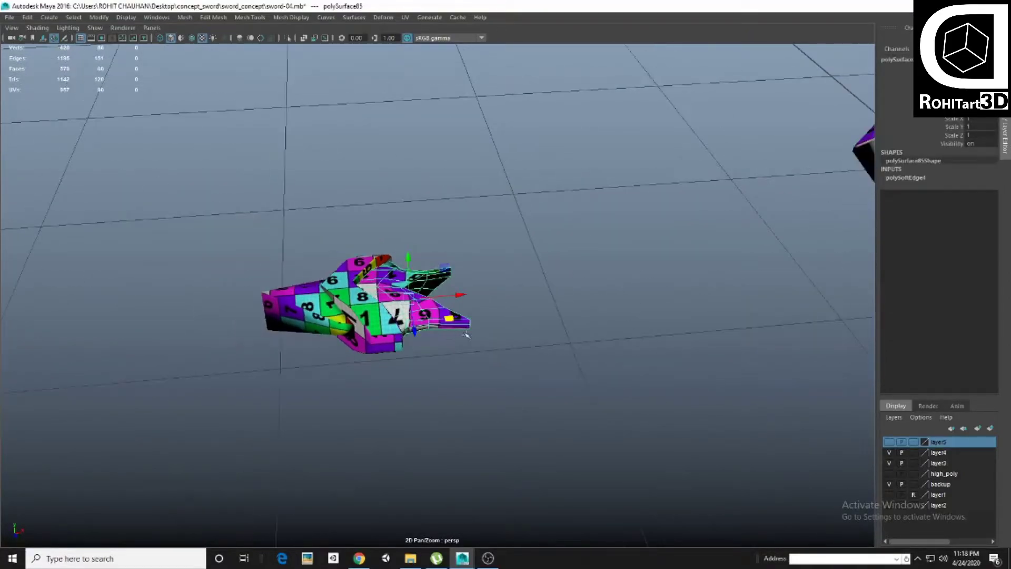
click(889, 452)
right_click(951, 443)
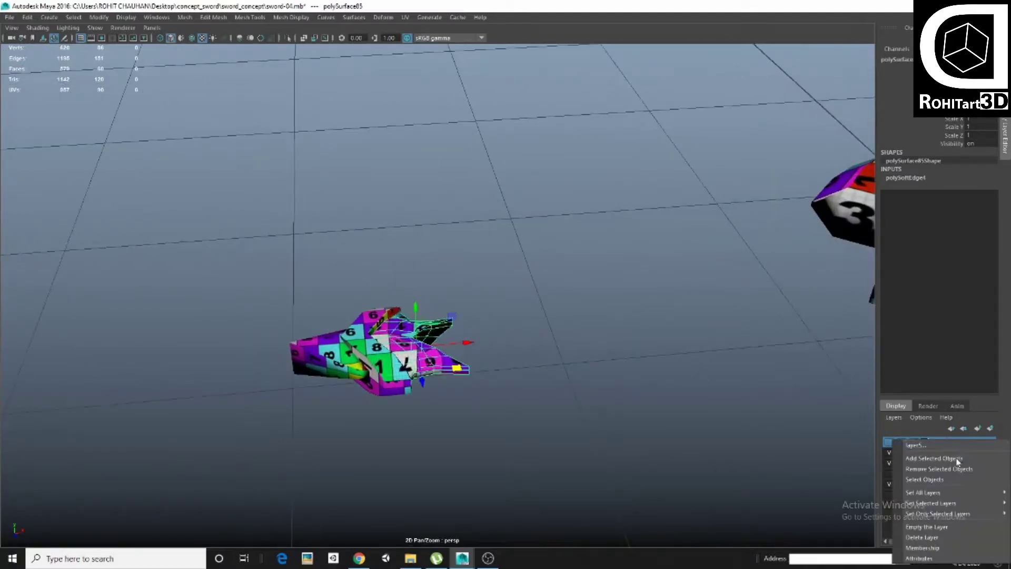
click(943, 454)
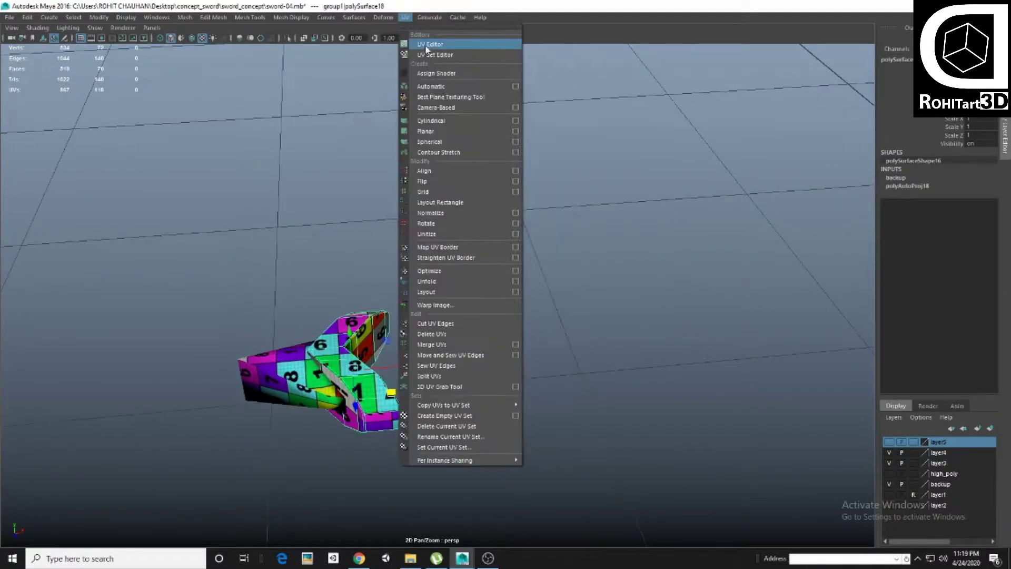
Bring up the UV Editor for the next wedge piece and frame its whole UV layout
click(442, 49)
drag(377, 203, 842, 113)
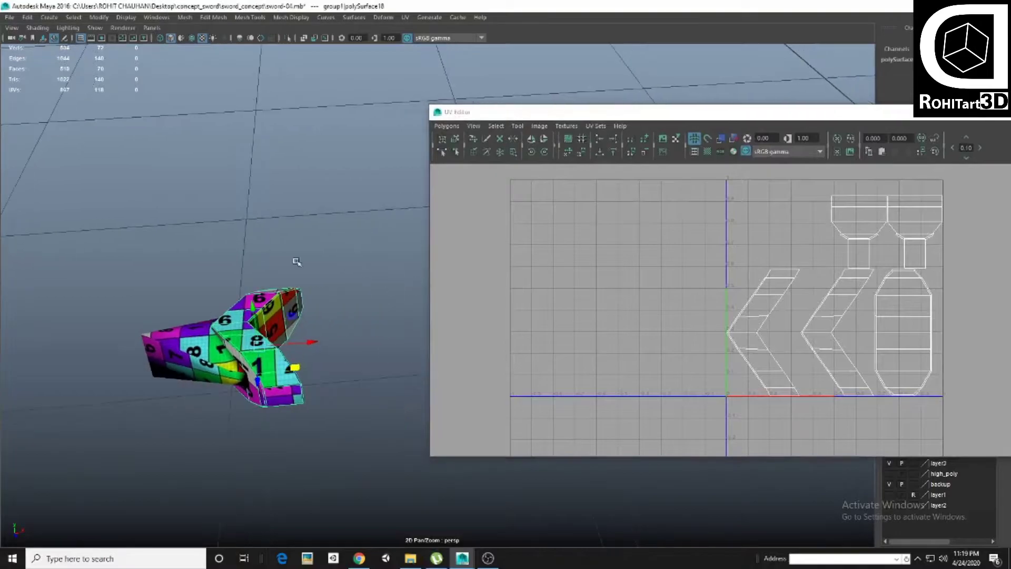
scroll(748, 316, up, 2)
scroll(675, 316, up, 2)
scroll(676, 316, up, 1)
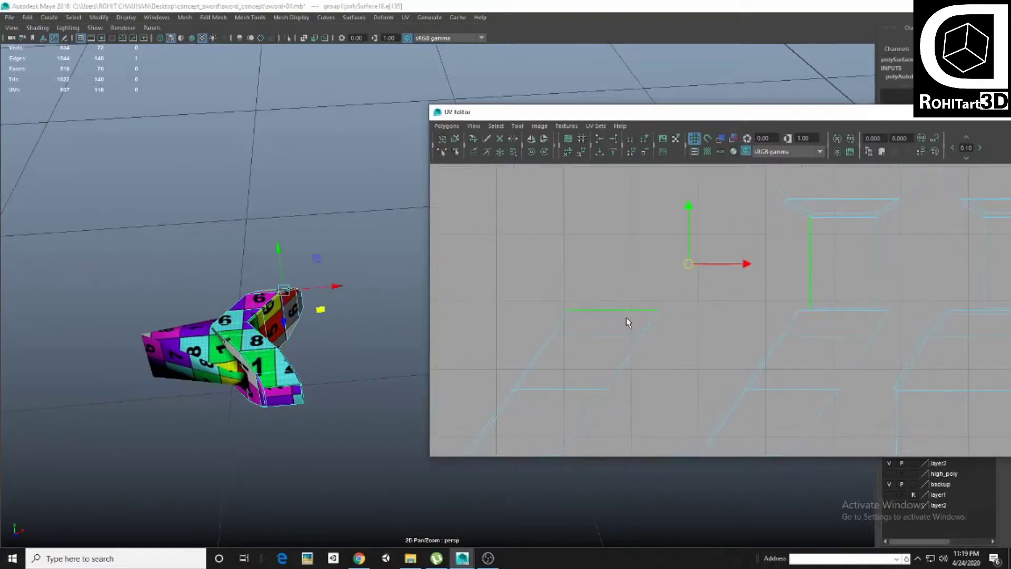
scroll(304, 371, up, 3)
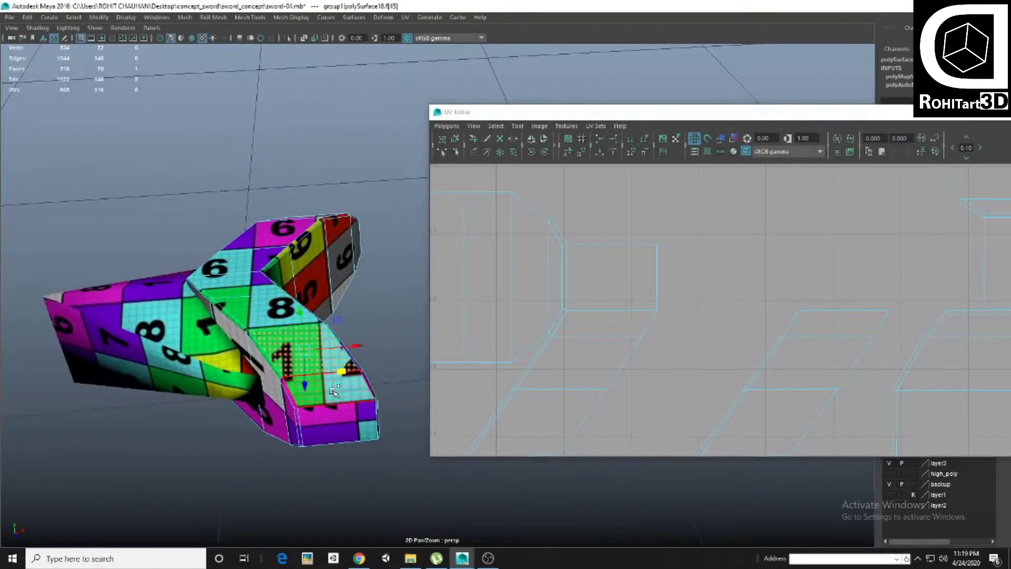
key(a)
Convert the selection for UV work and put the UV Editor away
shift+right_click(574, 311)
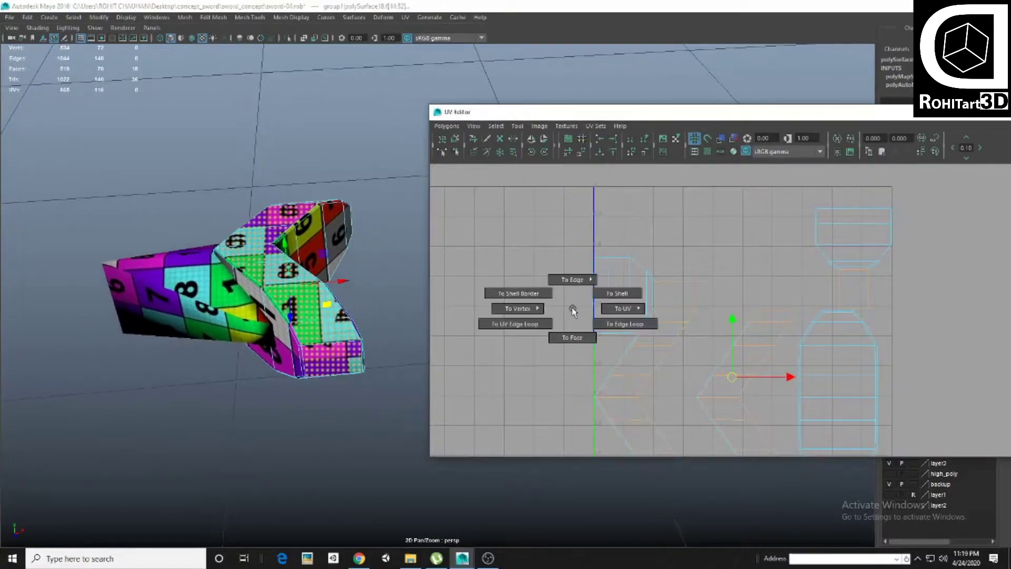
shift+right_click(322, 301)
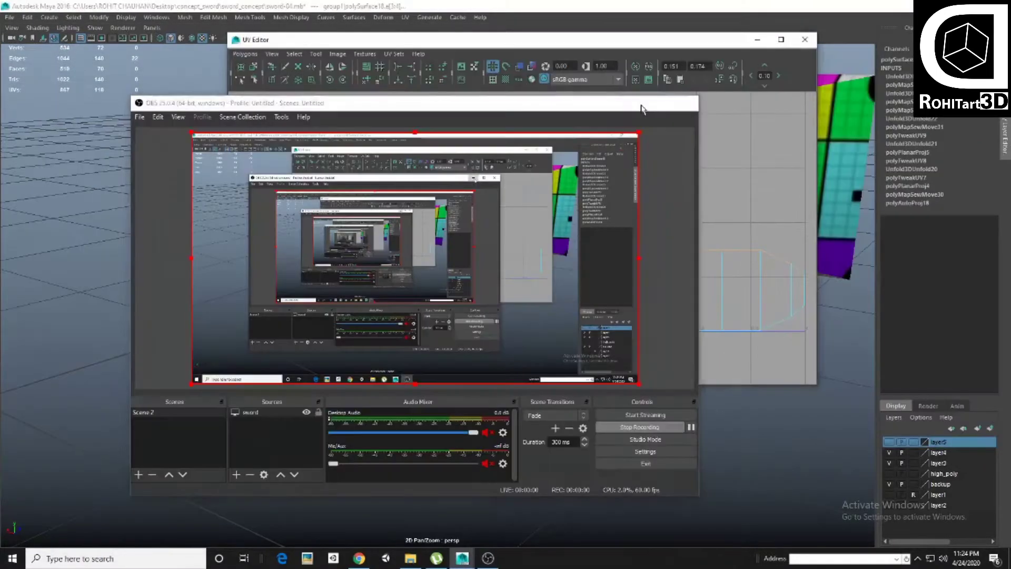
scroll(504, 256, up, 2)
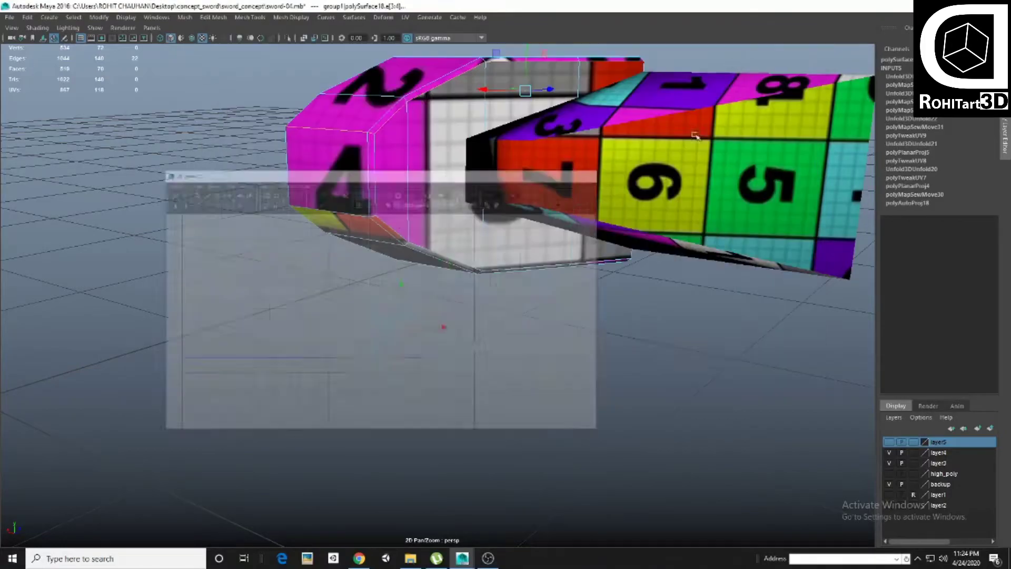
right_drag(441, 248, 428, 274)
scroll(429, 274, down, 5)
Add the finished sword piece to layer5
click(448, 276)
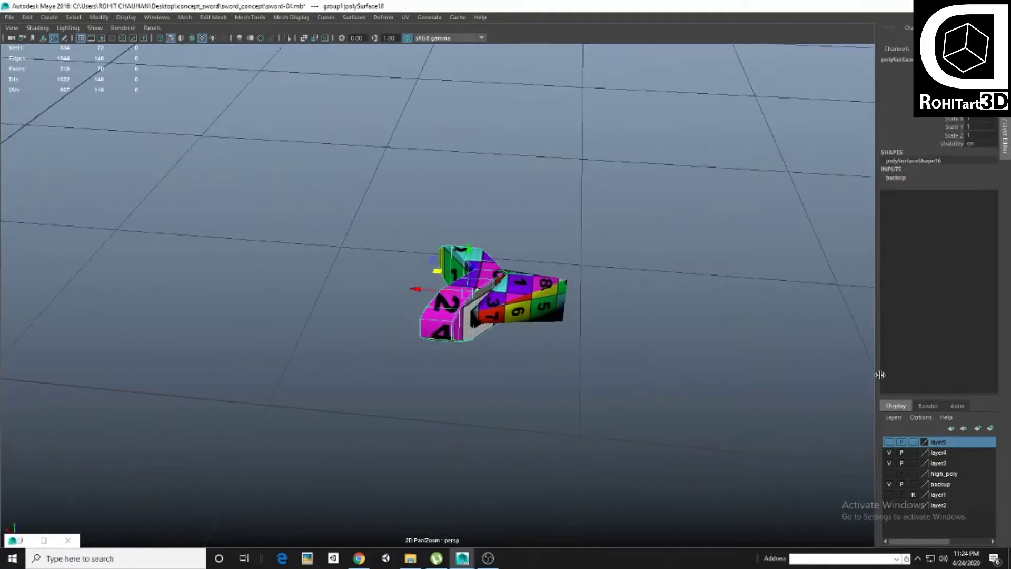
right_click(956, 442)
click(955, 470)
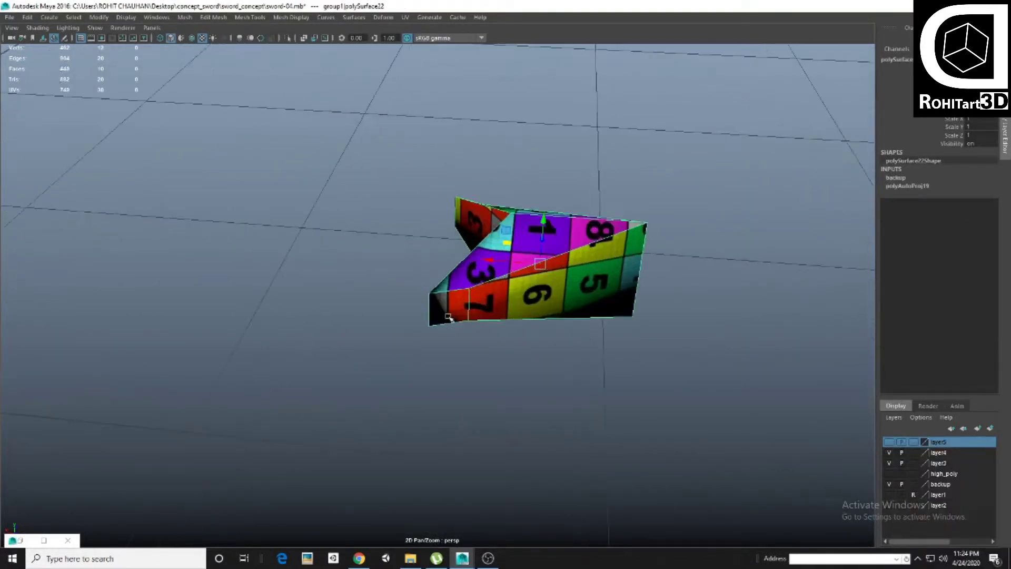
mouse_move(421, 237)
alt+mouse_down()
mouse_move(407, 295)
mouse_move(533, 156)
alt+mouse_up()
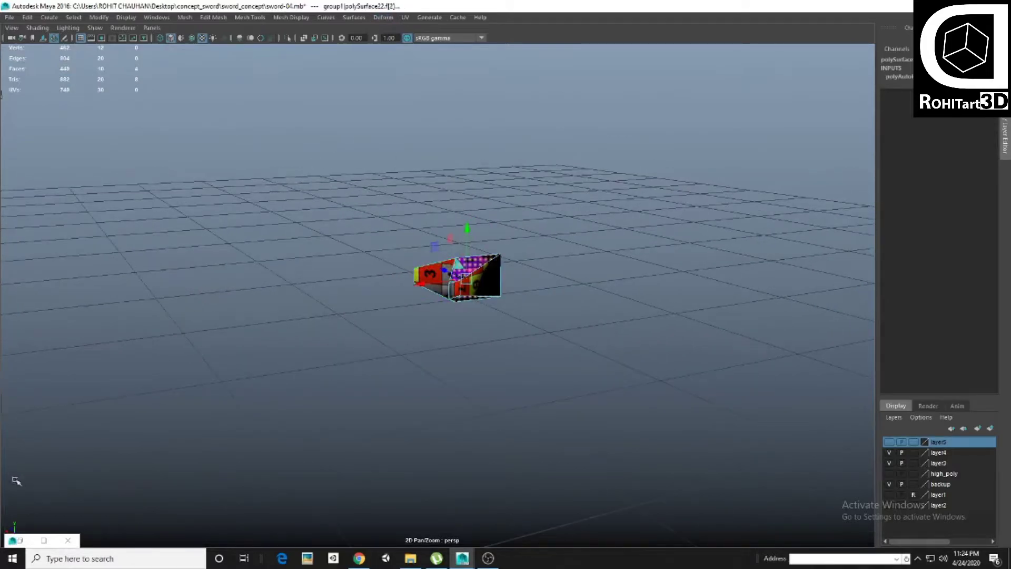
Bring the UV Editor back and flatten the next piece's UVs with a projection
click(16, 540)
shift+right_drag(484, 276, 558, 257)
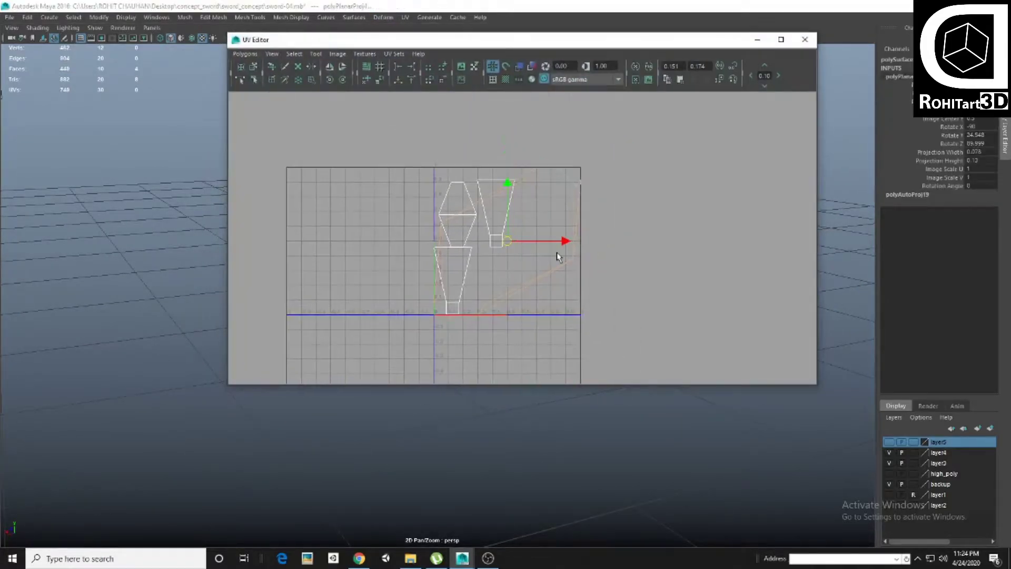
shift+right_click(579, 200)
alt+right_drag(577, 224, 493, 275)
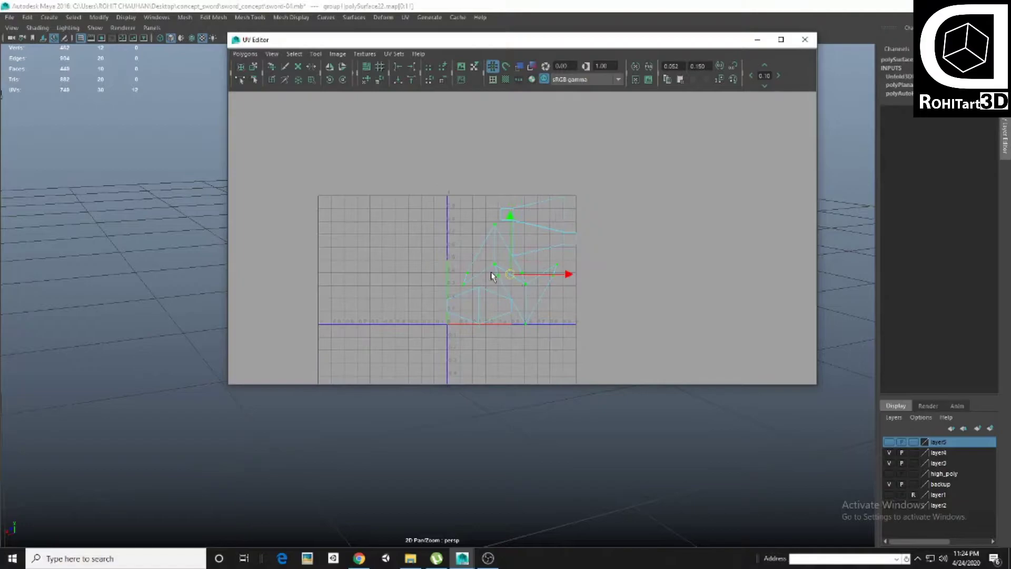
Sew the piece's UV shells along a chosen edge and unfold the joined shell
alt+middle_drag(678, 250, 639, 276)
click(616, 237)
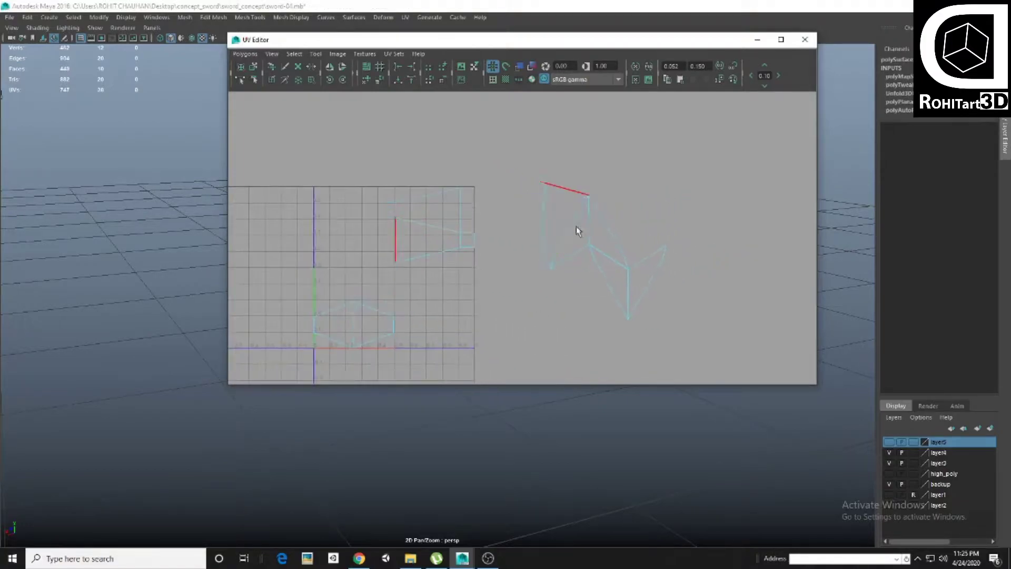
click(585, 221)
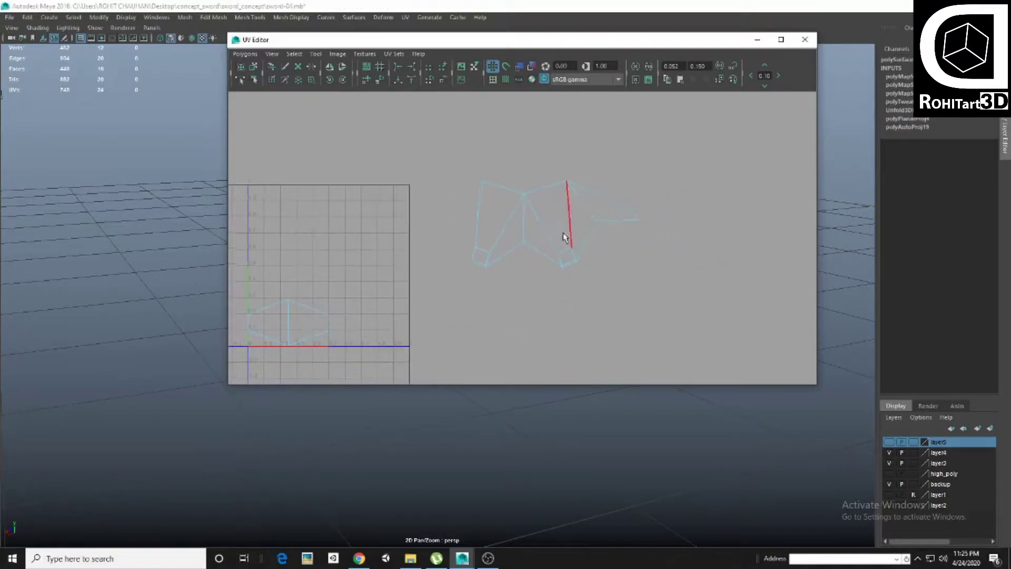
shift+right_drag(569, 201, 586, 151)
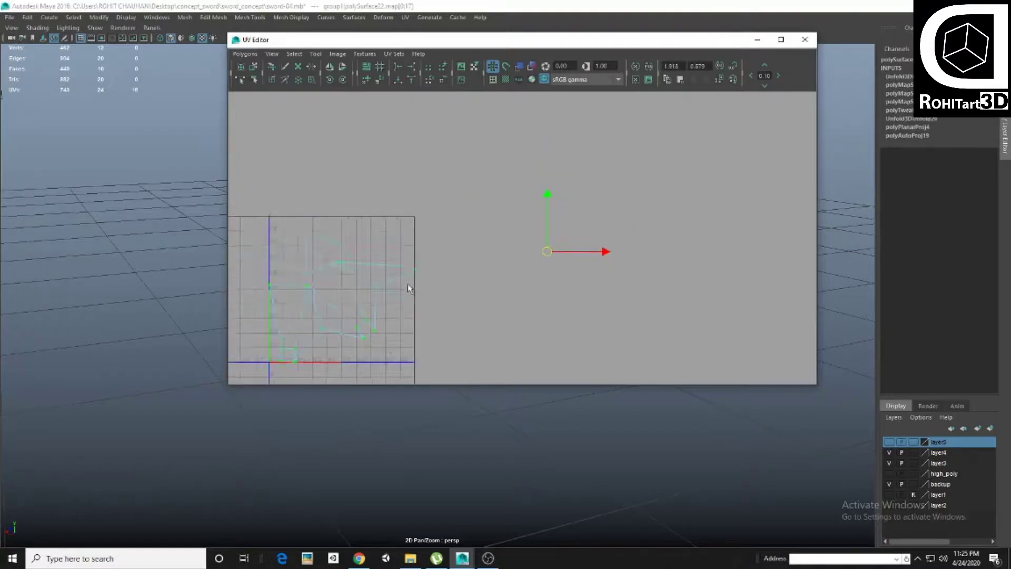
alt+right_drag(408, 286, 497, 253)
Sew the remaining border edges of the shell and unfold it again
alt+middle_drag(523, 212, 544, 199)
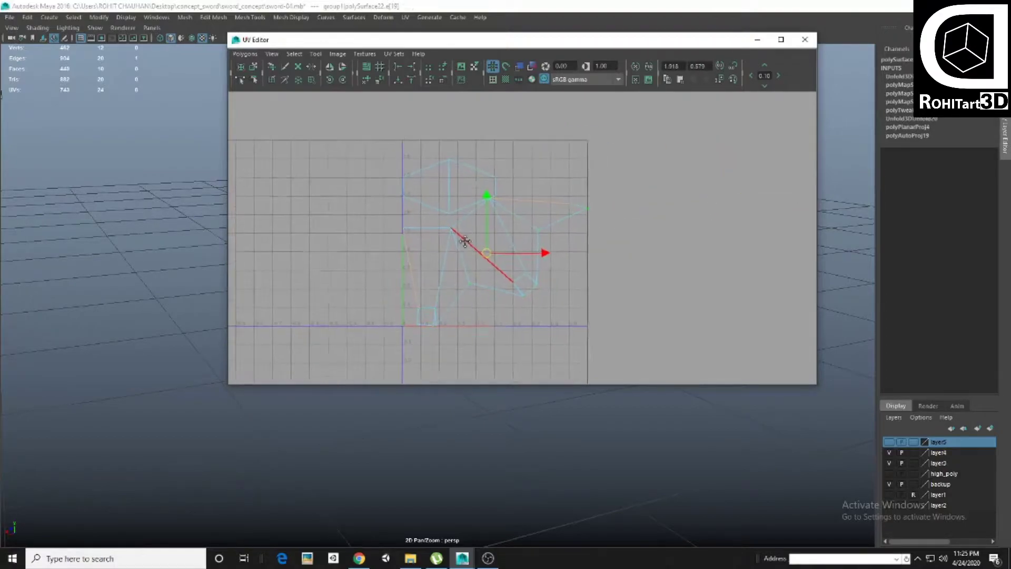
click(466, 252)
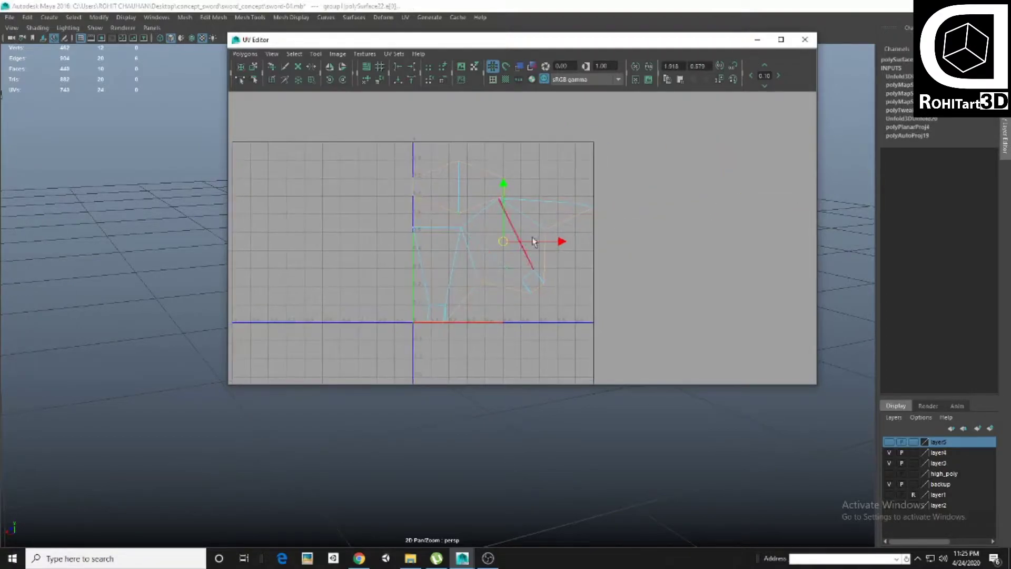
alt+middle_drag(503, 289, 487, 264)
click(502, 245)
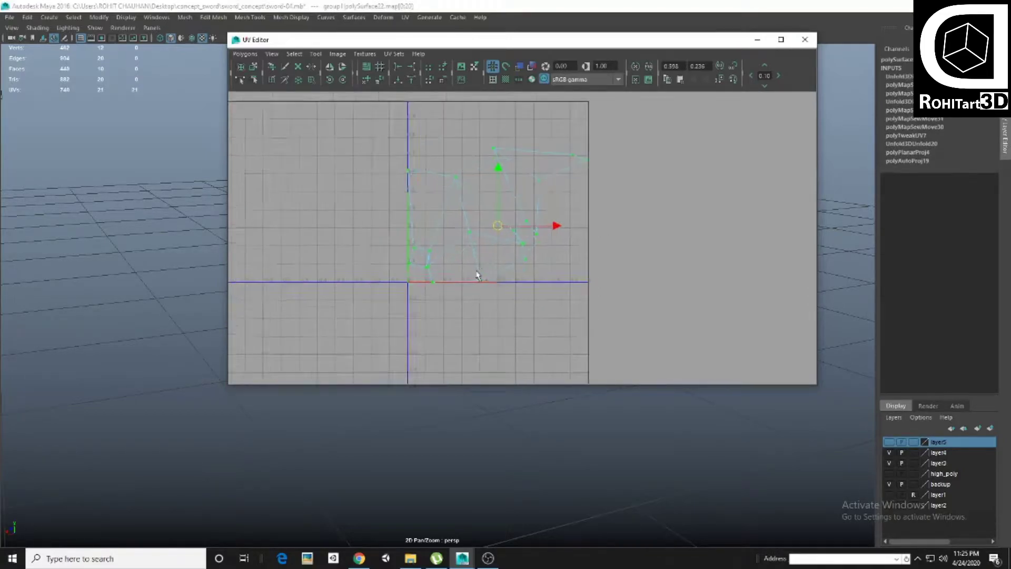
click(411, 284)
click(409, 286)
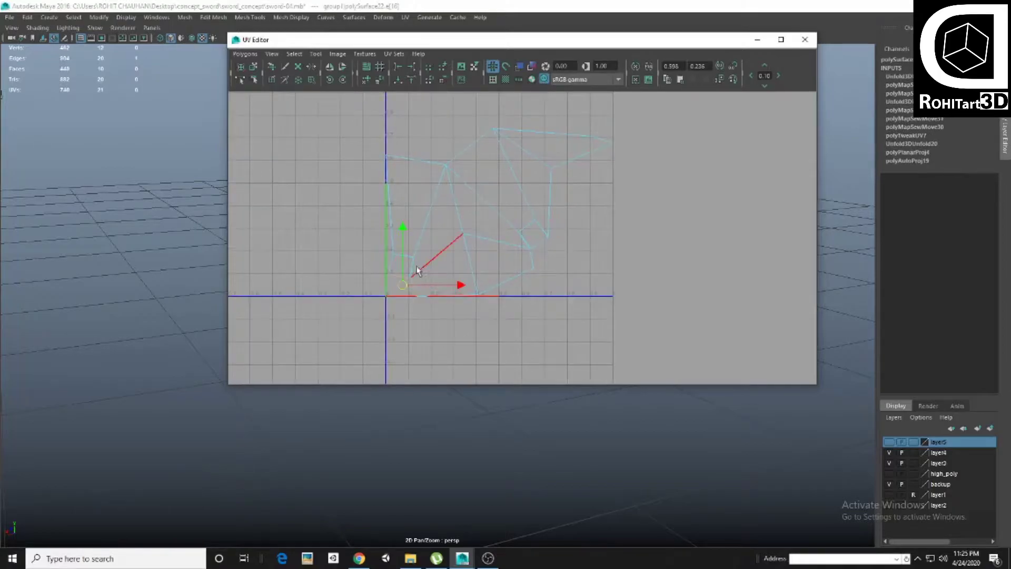
click(492, 257)
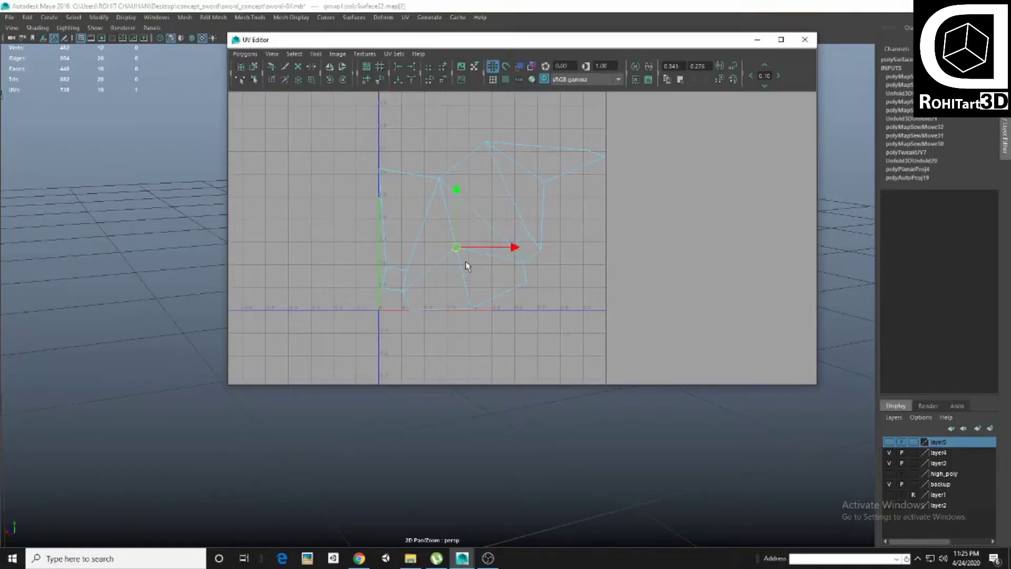
Cut UV seams along selected edges, then unfold and lay out the shell
mouse_move(527, 222)
shift+right_down()
mouse_move(559, 207)
mouse_move(458, 232)
mouse_move(548, 268)
shift+right_up()
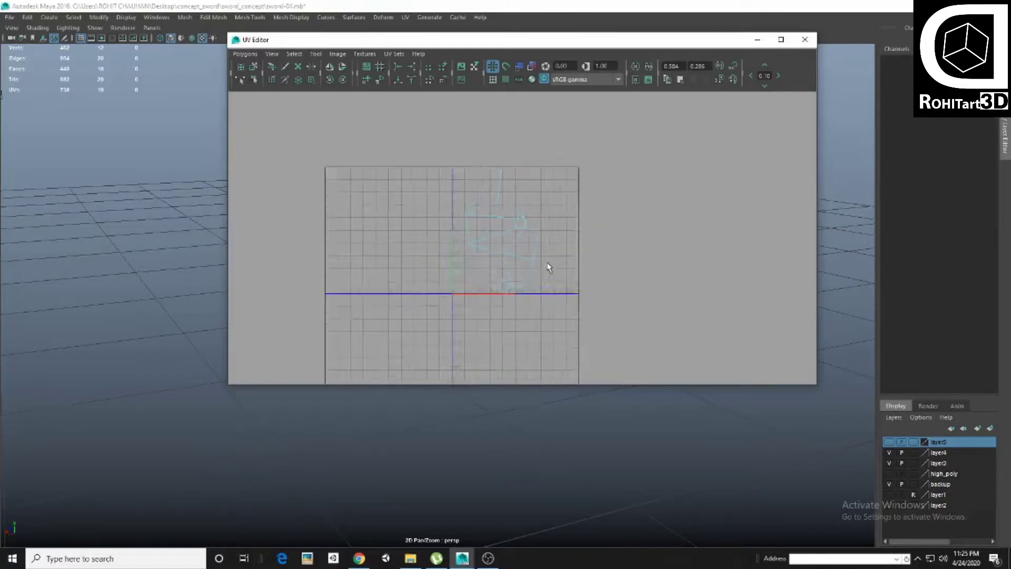
scroll(487, 189, up, 3)
scroll(514, 187, up, 2)
click(515, 184)
shift+right_drag(519, 210, 507, 215)
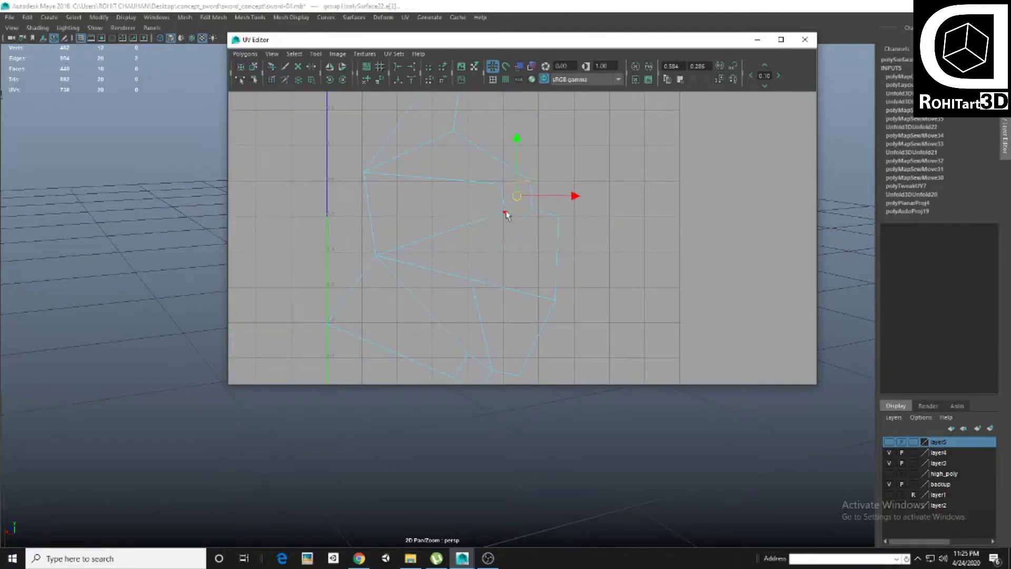
scroll(590, 221, down, 2)
scroll(541, 258, down, 2)
scroll(500, 289, down, 1)
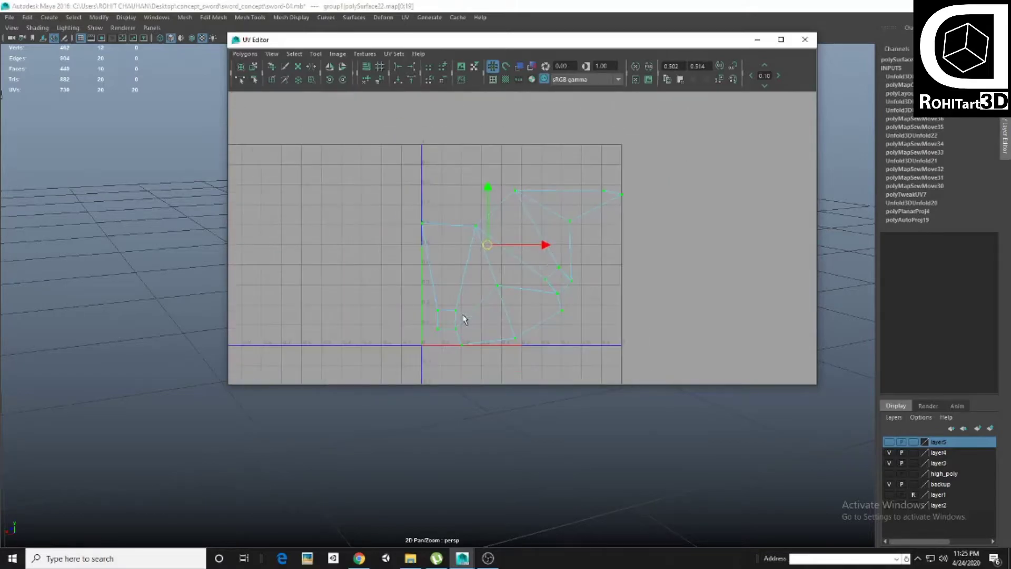
click(474, 275)
shift+right_drag(474, 271, 524, 280)
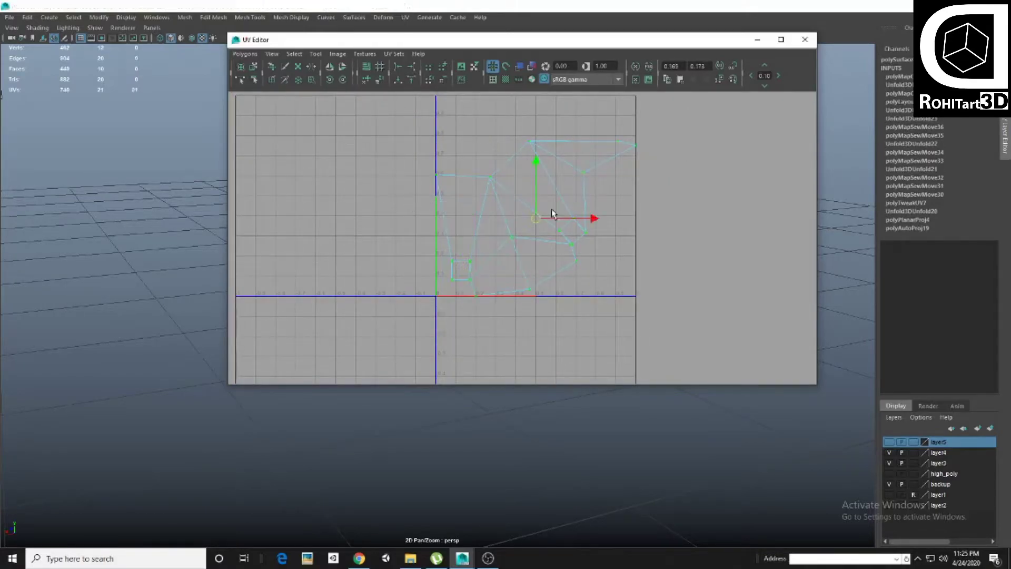
mouse_move(553, 213)
shift+right_down()
mouse_move(519, 219)
mouse_move(530, 219)
shift+right_up()
Cut the UVs along two more edges of the shell
scroll(485, 226, down, 2)
right_click(486, 216)
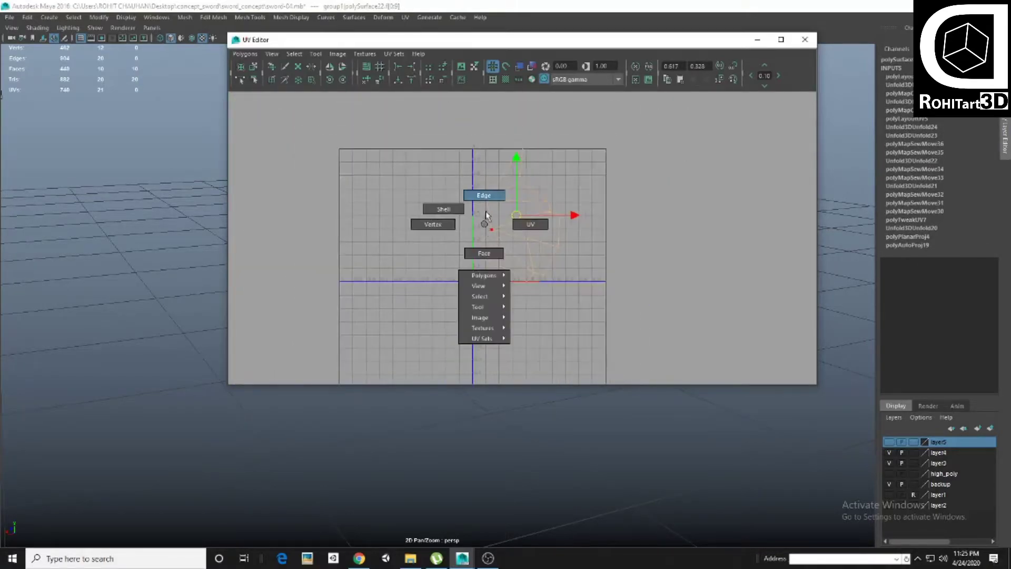
scroll(533, 232, up, 3)
scroll(533, 233, up, 1)
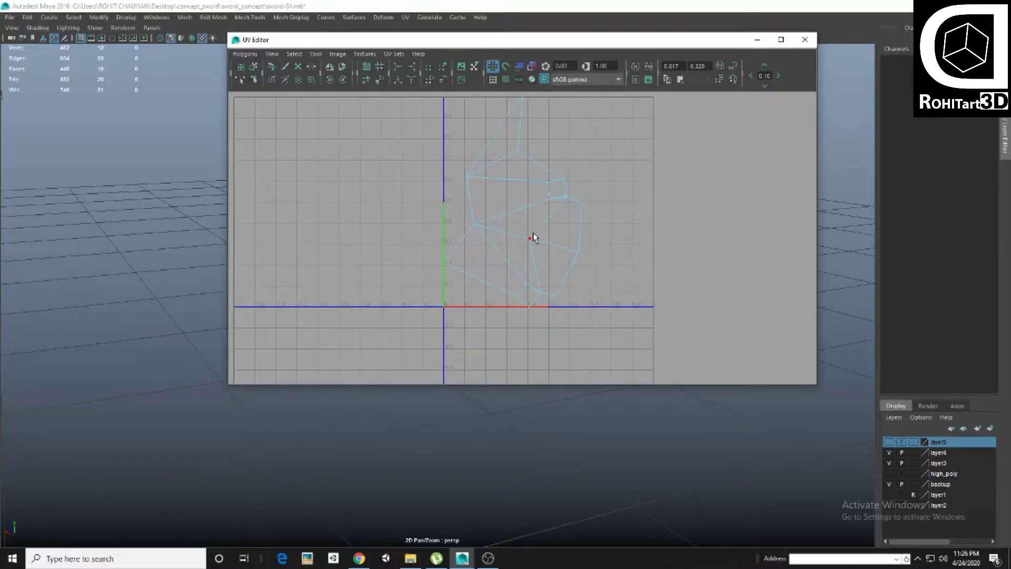
click(499, 257)
click(523, 271)
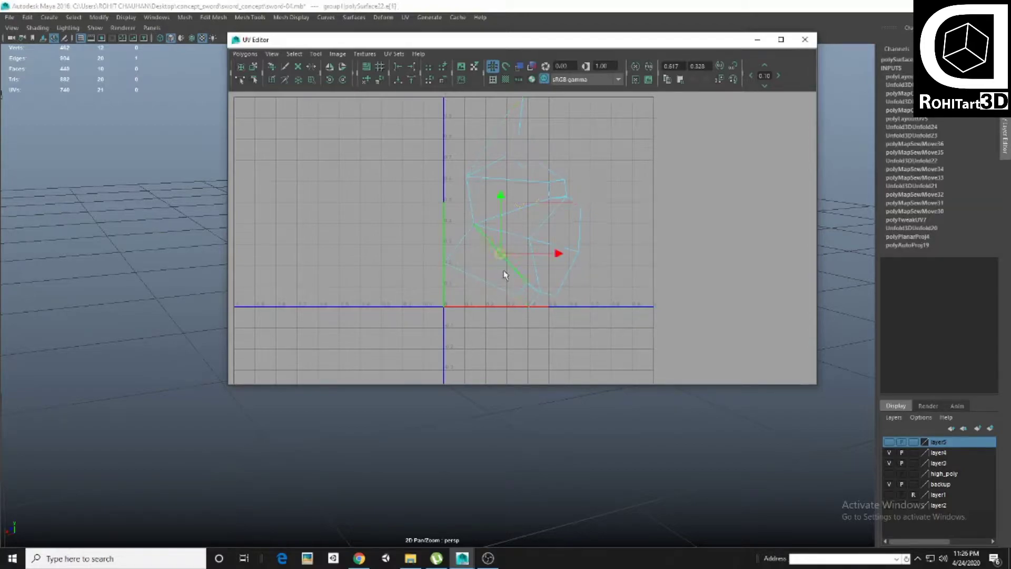
shift+right_drag(505, 274, 496, 286)
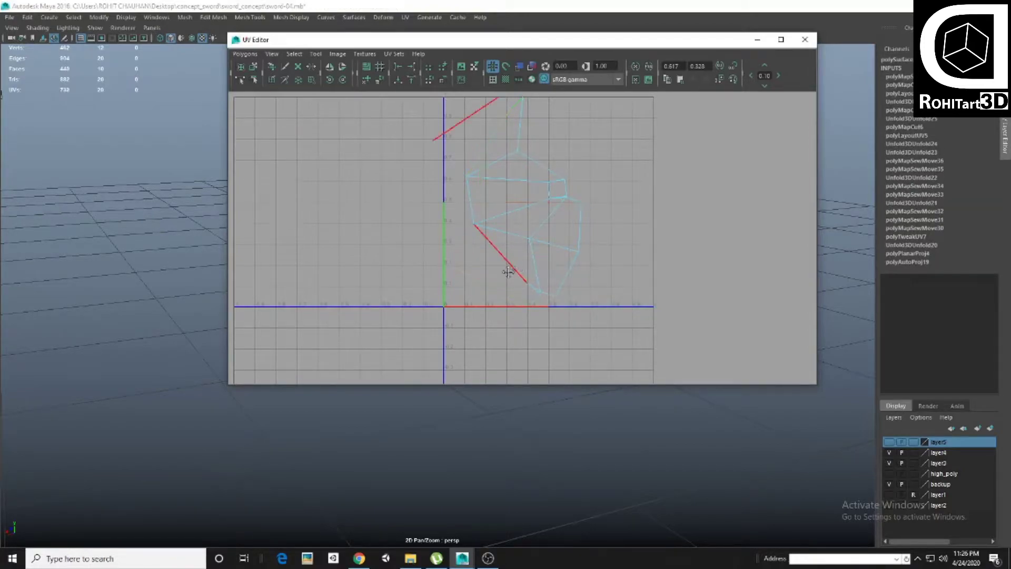
Check the shell in UV, face and UV-point selection modes, then close the UV Editor
shift+right_drag(524, 219, 510, 206)
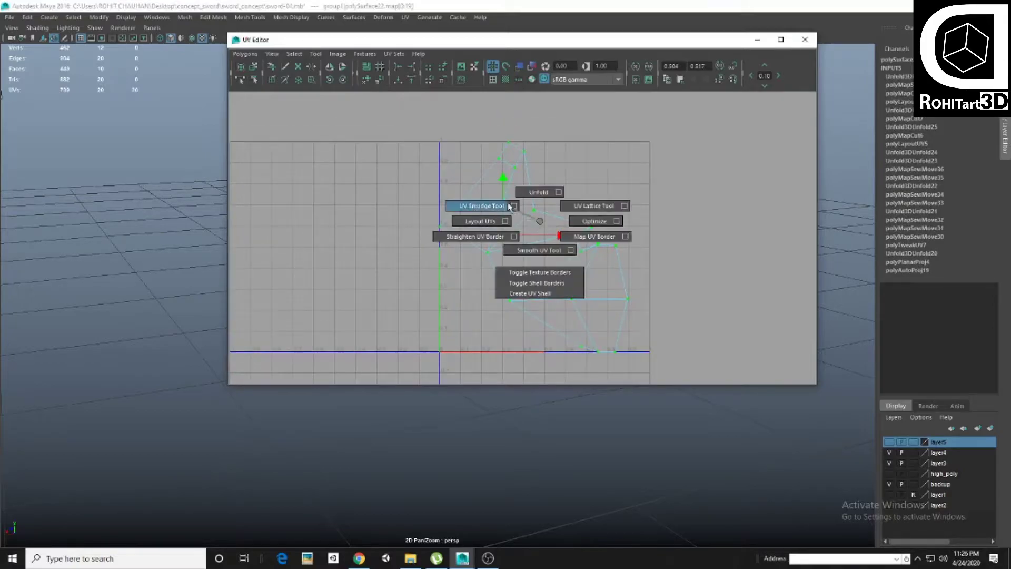
alt+middle_drag(490, 225, 489, 208)
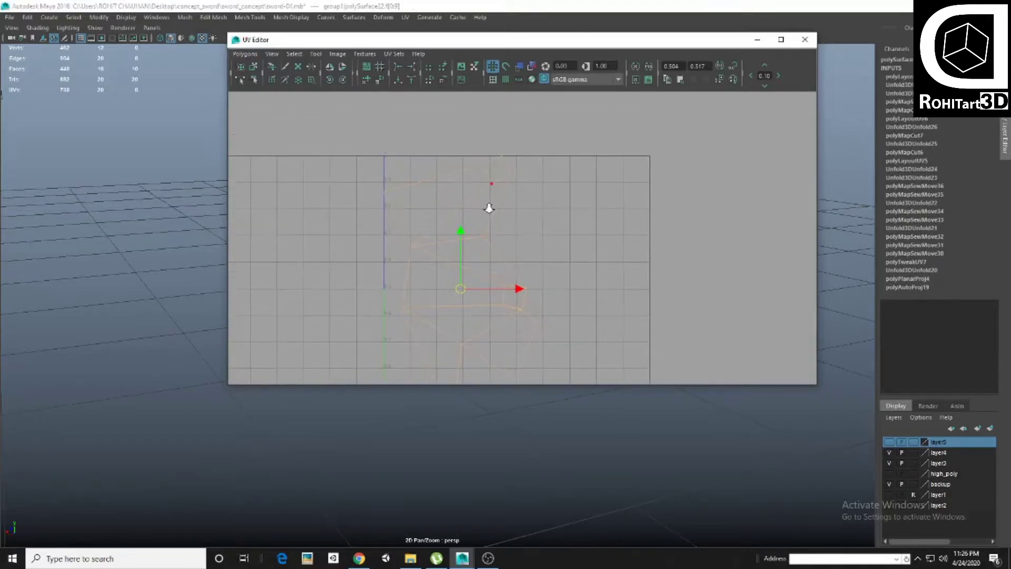
shift+right_drag(504, 183, 499, 229)
scroll(564, 194, down, 3)
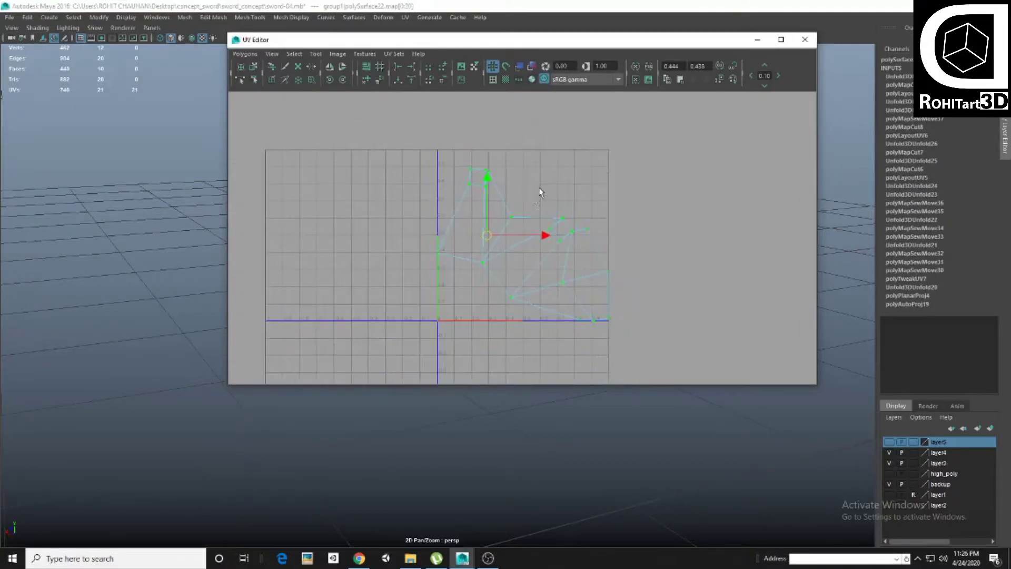
click(800, 43)
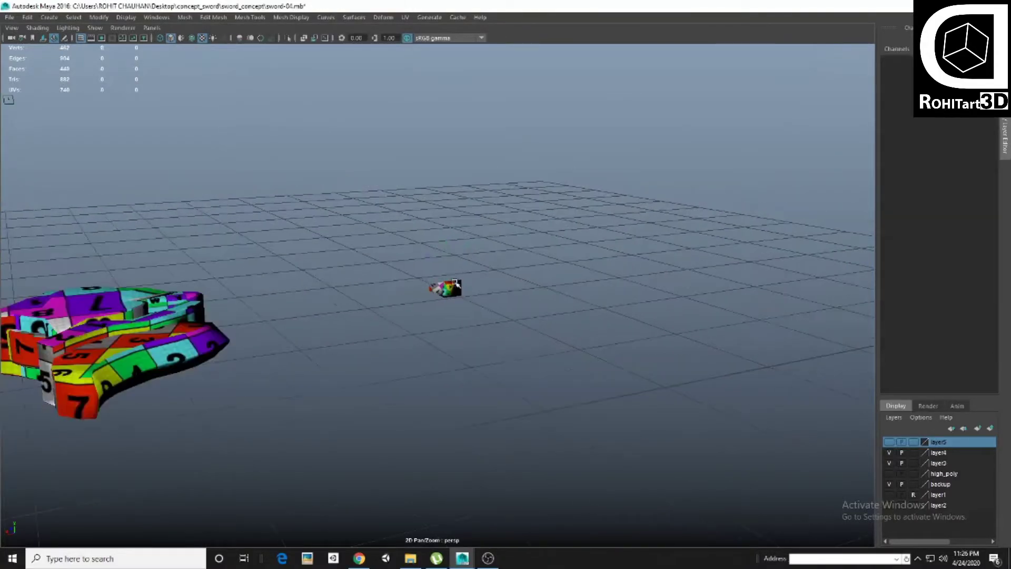
Select the sword guard polySurface97, frame it, and switch to the side view
right_click(935, 444)
click(911, 463)
key(f)
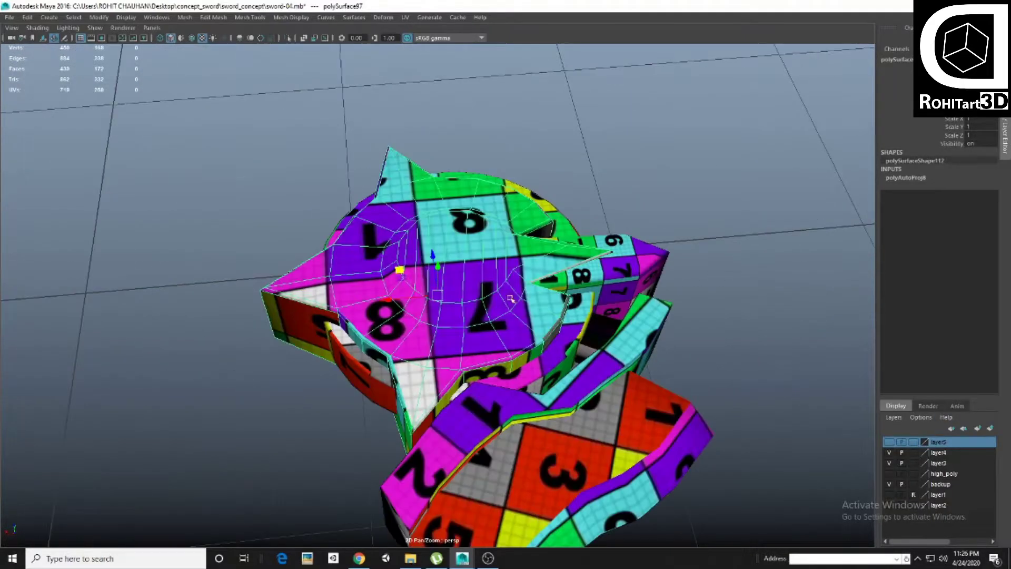
alt+drag(348, 258, 545, 234)
key(space)
key(space)
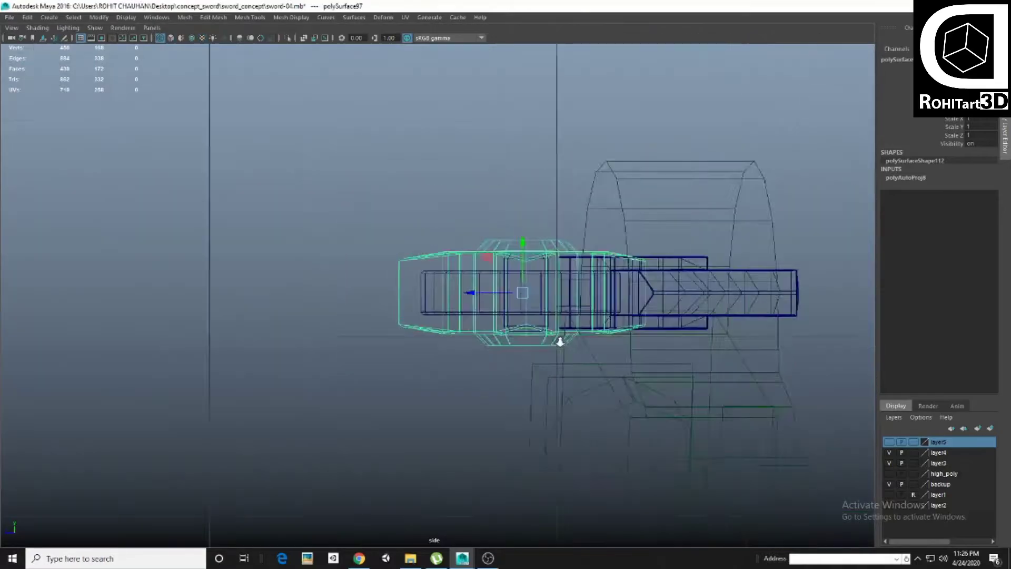
scroll(526, 331, down, 3)
scroll(422, 316, up, 2)
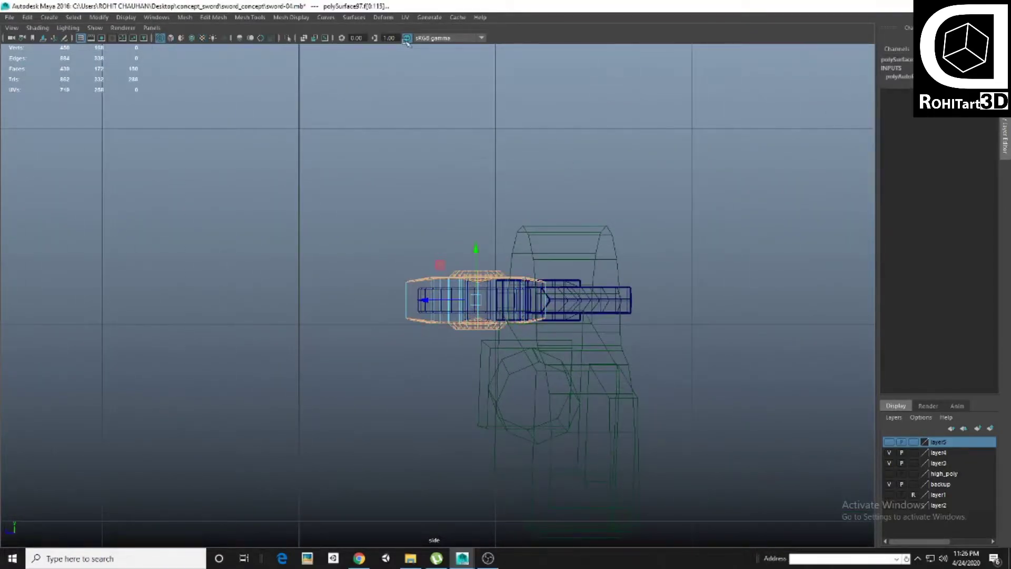
Planar-project the guard's UVs in the UV Editor and unfold them into flat shells
click(405, 17)
click(421, 42)
shift+right_drag(497, 234, 435, 253)
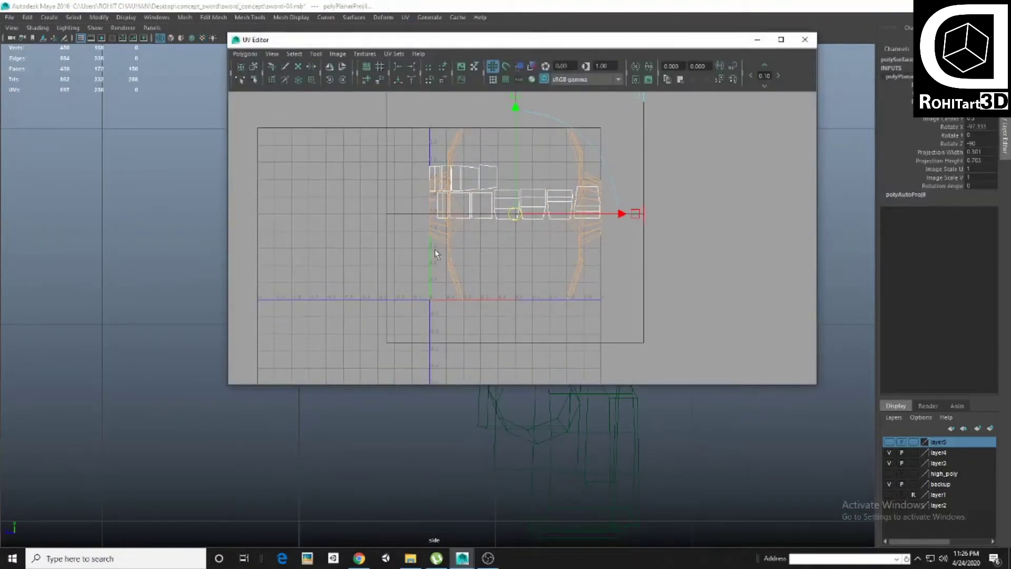
drag(434, 253, 541, 251)
shift+right_drag(527, 248, 526, 233)
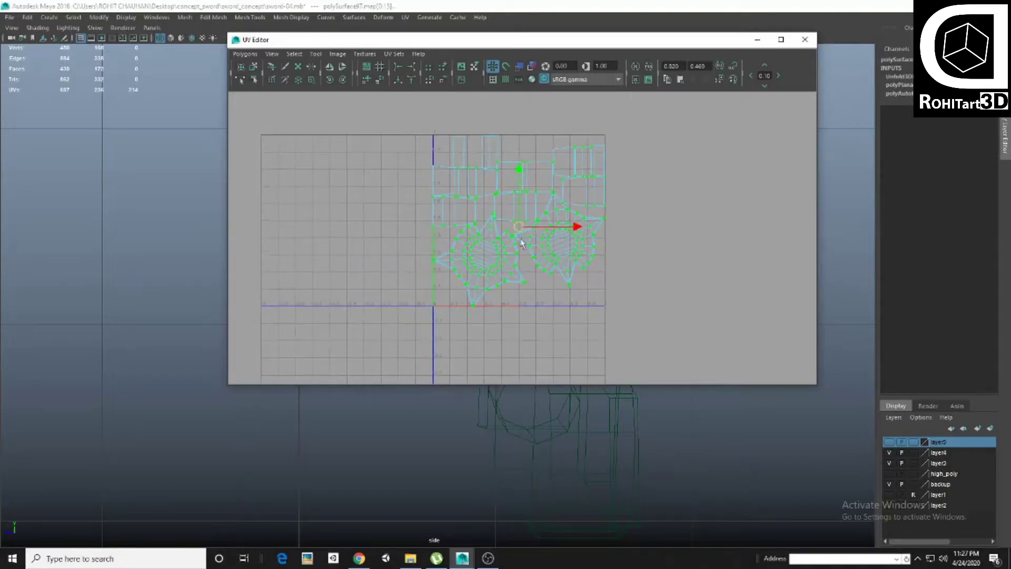
mouse_move(289, 260)
alt+middle_down()
mouse_move(394, 248)
mouse_move(390, 256)
alt+middle_up()
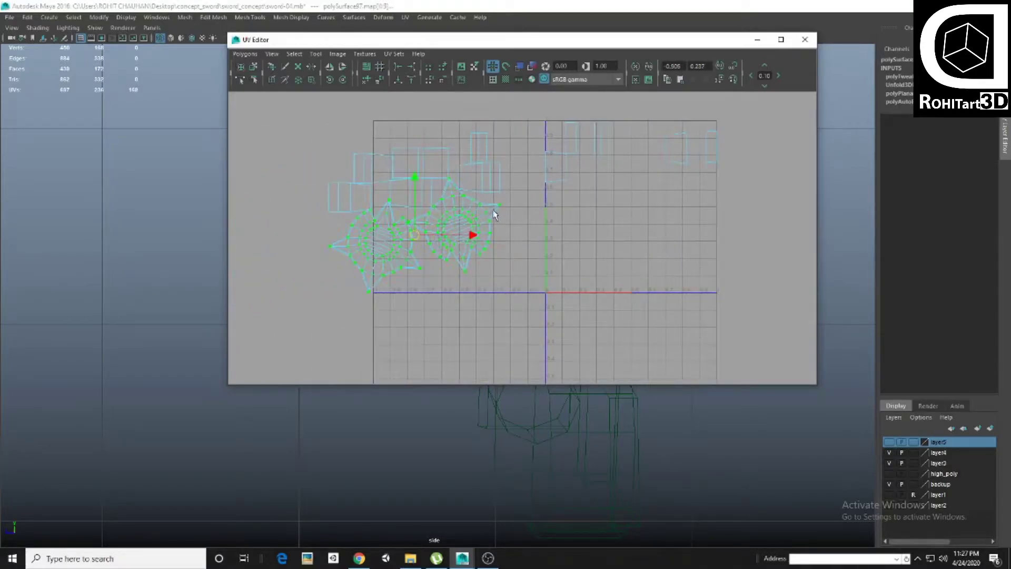
Move the flower-shaped guard shells aside
scroll(494, 214, down, 1)
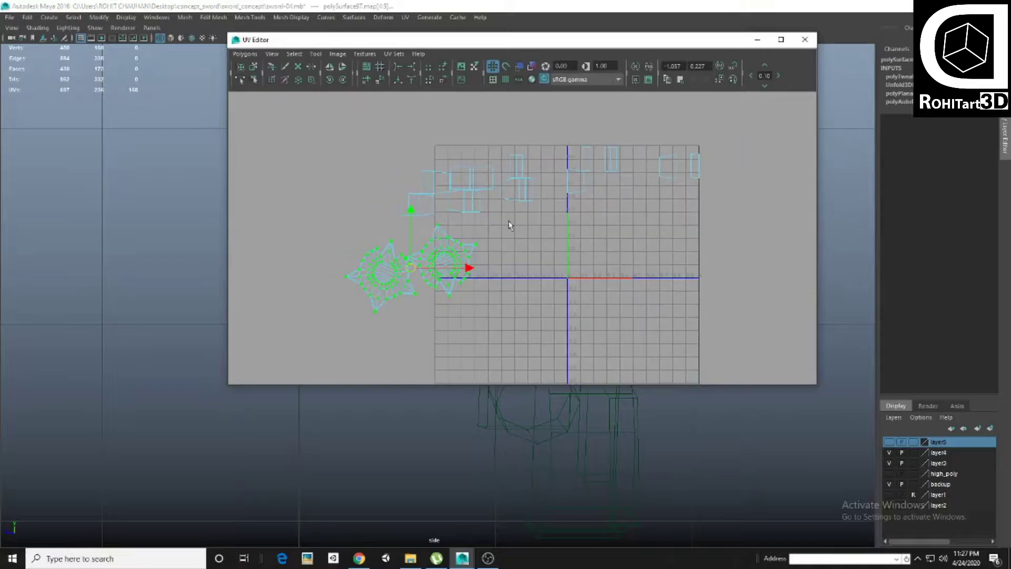
scroll(512, 223, down, 2)
scroll(443, 228, down, 1)
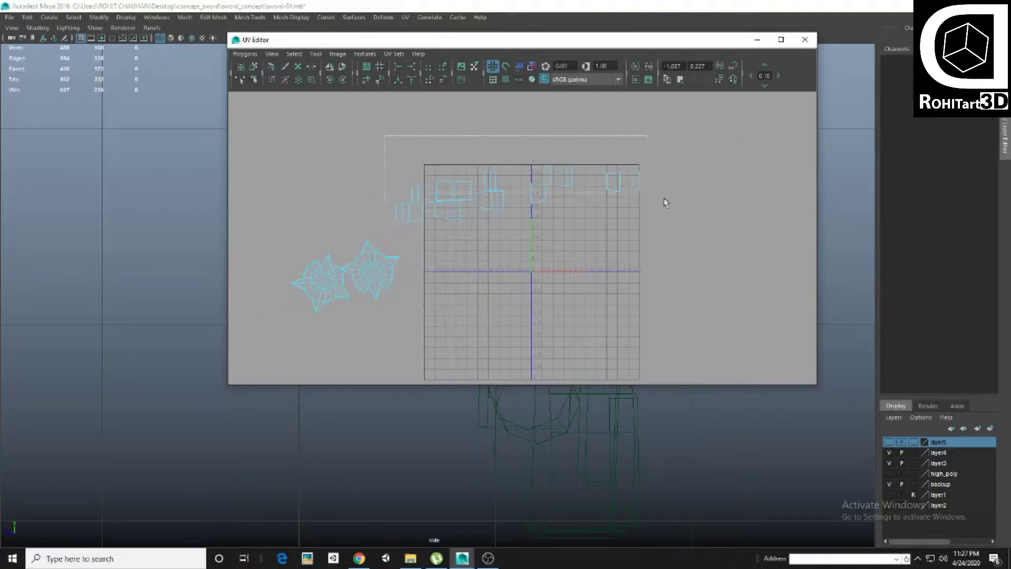
alt+middle_drag(665, 203, 704, 182)
drag(302, 209, 432, 292)
Cut the long strip shell's UVs, then unfold and lay out the cut shells
alt+middle_drag(487, 199, 489, 221)
click(512, 207)
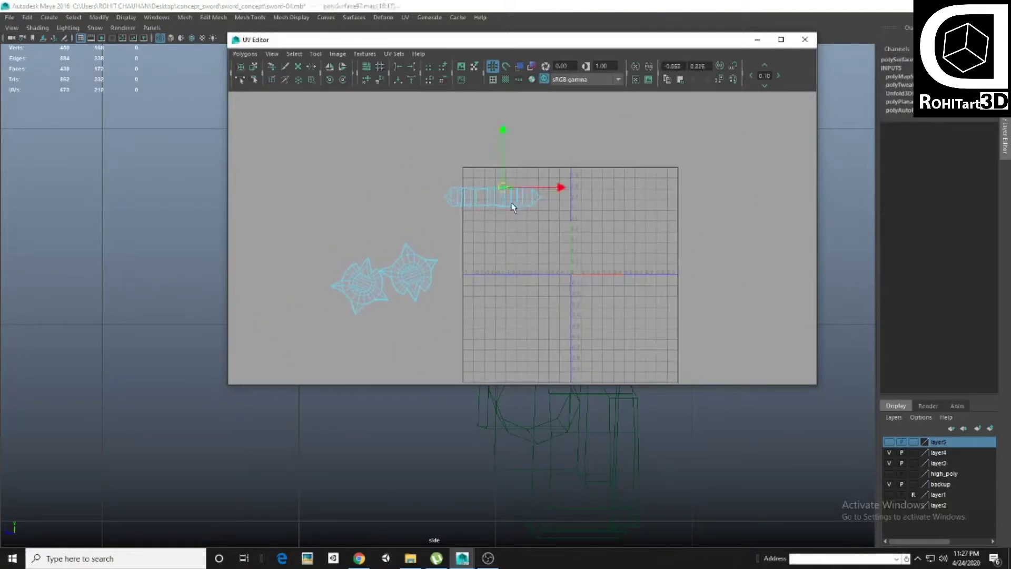
right_drag(518, 203, 492, 240)
scroll(490, 210, up, 2)
alt+middle_drag(632, 309, 395, 227)
shift+right_drag(516, 236, 463, 230)
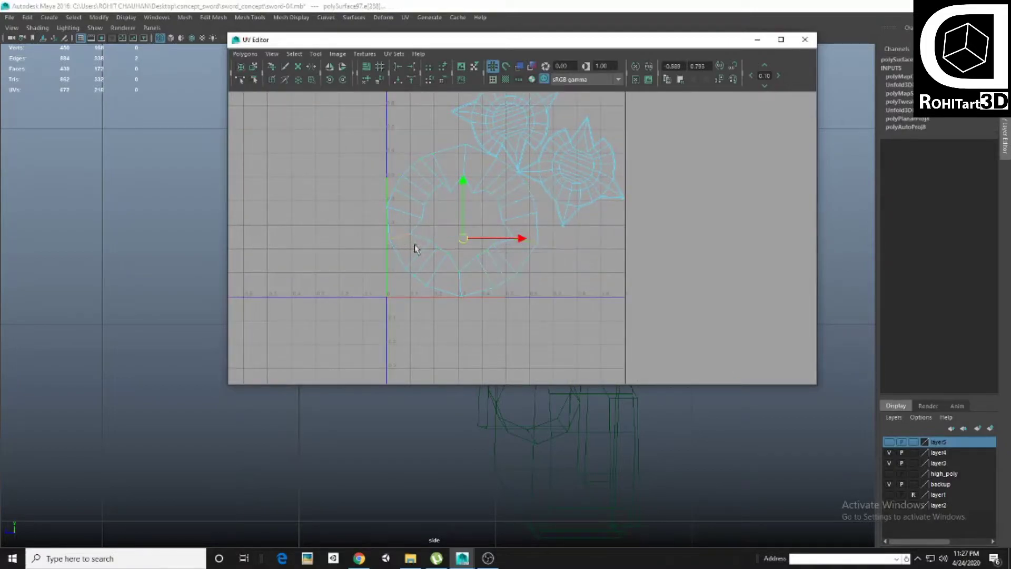
ctrl+right_drag(466, 193, 466, 194)
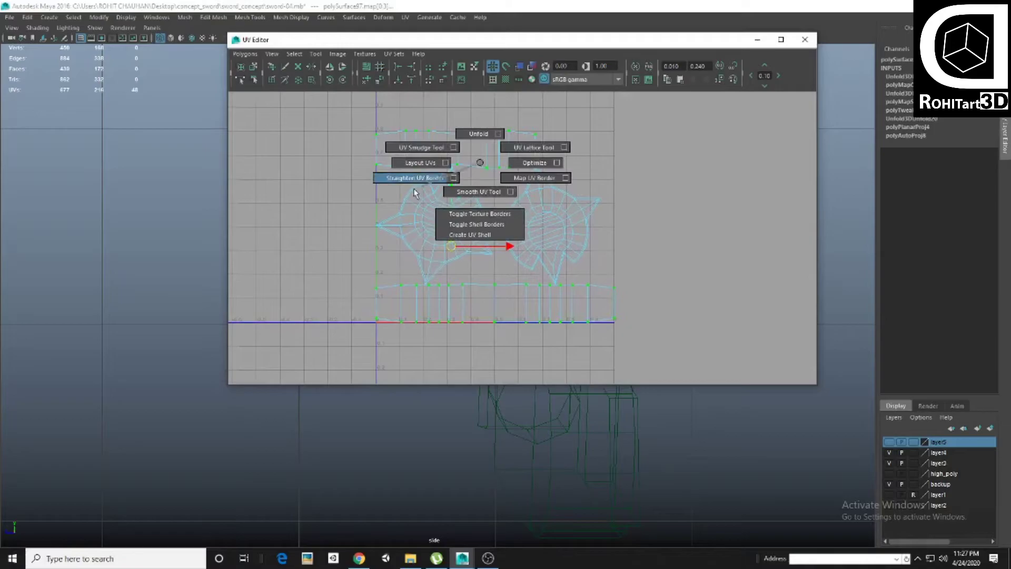
Show the whole guard checker-textured in the perspective view
shift+right_drag(474, 155, 416, 179)
drag(656, 43, 655, 371)
key(F8)
click(480, 252)
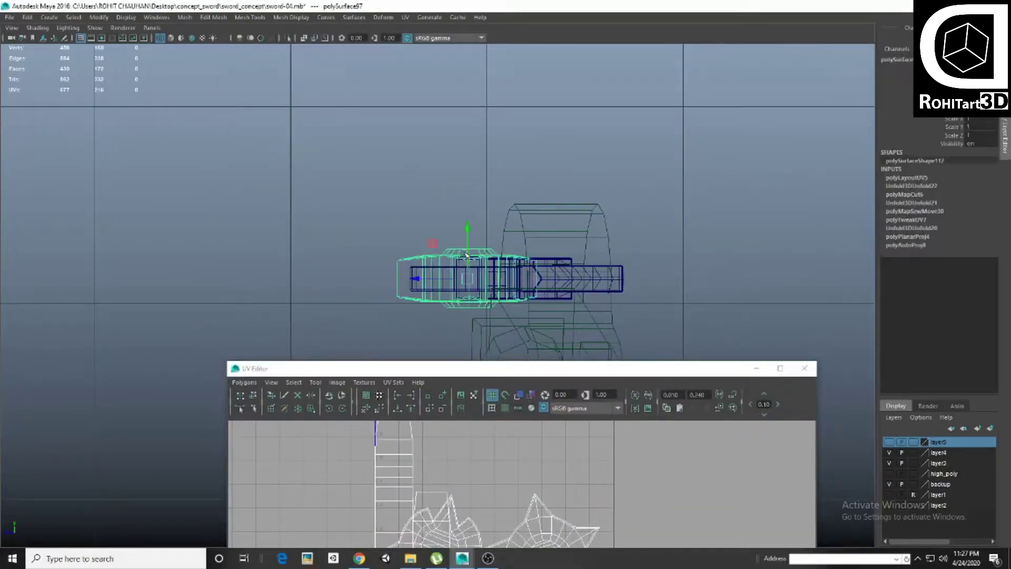
key(space)
key(6)
mouse_move(668, 135)
alt+mouse_down()
mouse_move(549, 133)
mouse_move(560, 132)
alt+mouse_up()
Add the finished sword guard to layer5 and hide it
right_click(939, 453)
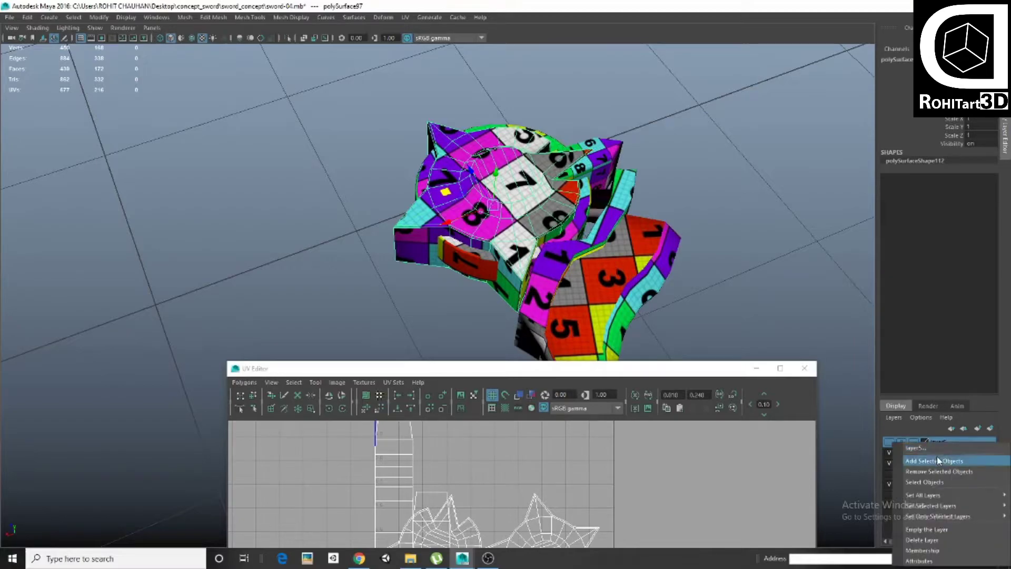
click(938, 460)
click(889, 441)
Select the ring piece polySurface89 and show its UV faces in the UV Editor
click(474, 211)
alt+drag(474, 221, 516, 216)
drag(474, 368, 483, 166)
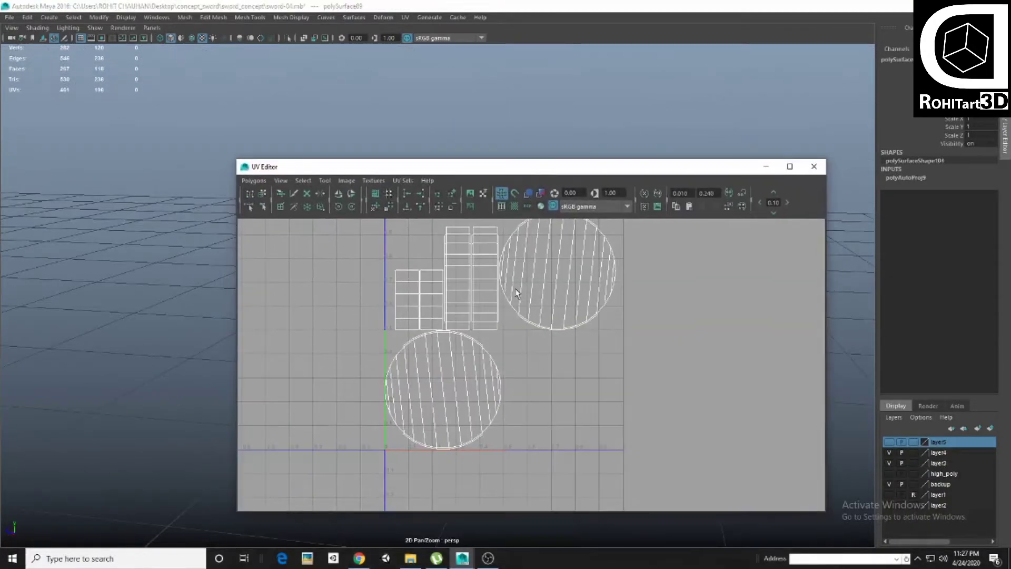
scroll(474, 361, up, 1)
drag(474, 361, 553, 355)
scroll(567, 373, up, 1)
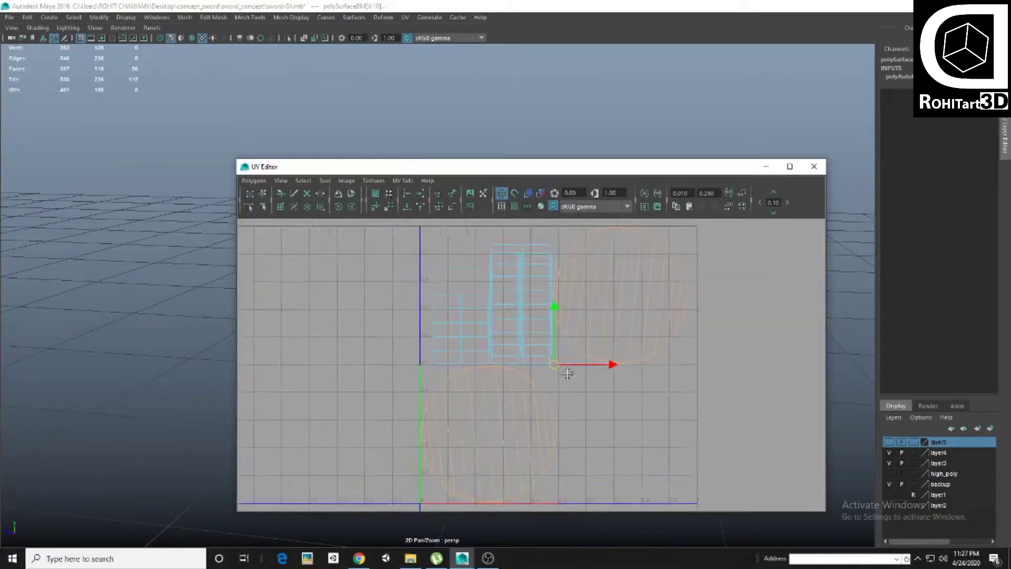
scroll(567, 374, up, 1)
scroll(494, 358, down, 1)
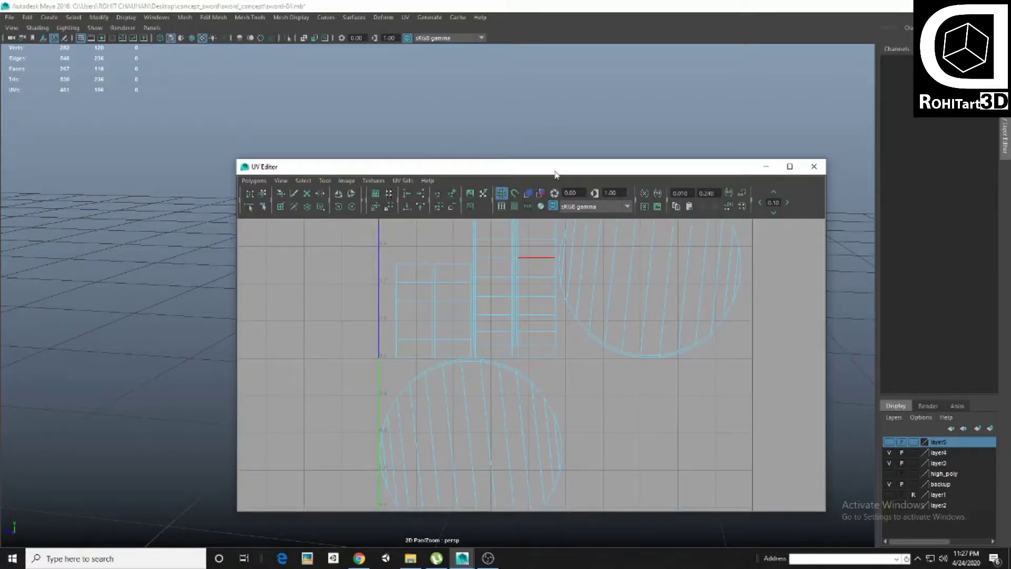
mouse_move(554, 175)
mouse_down()
mouse_move(528, 393)
mouse_move(530, 130)
mouse_up()
Apply a cylindrical UV projection to the ring
click(482, 231)
ctrl+right_drag(496, 271, 480, 252)
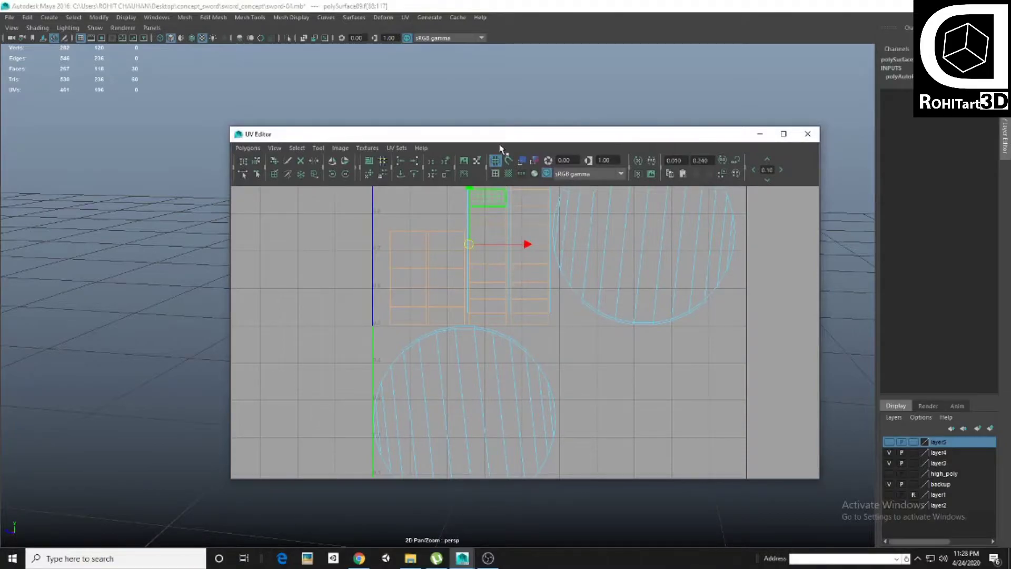
drag(521, 139, 502, 285)
click(458, 237)
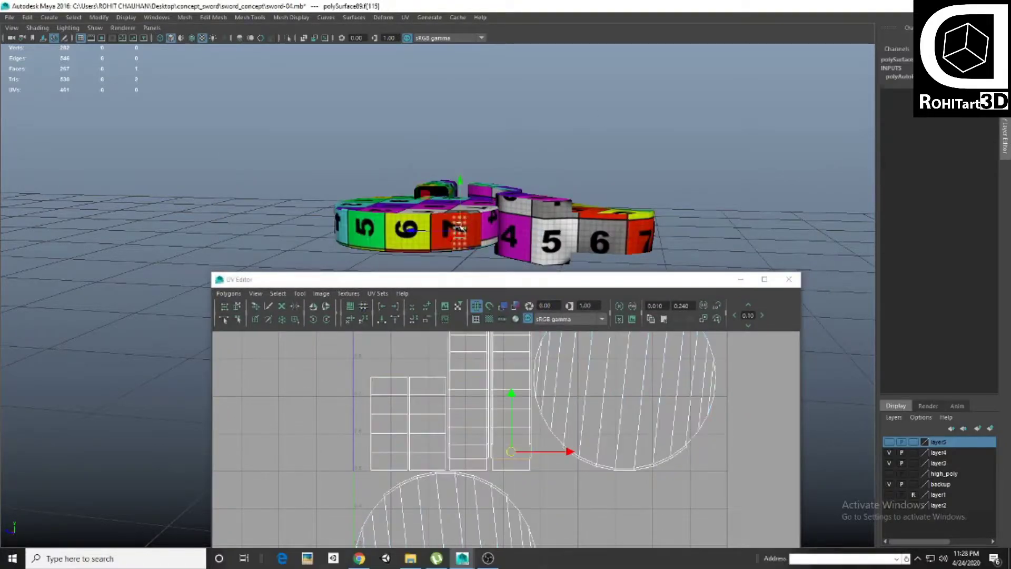
right_drag(483, 207, 597, 124)
click(405, 17)
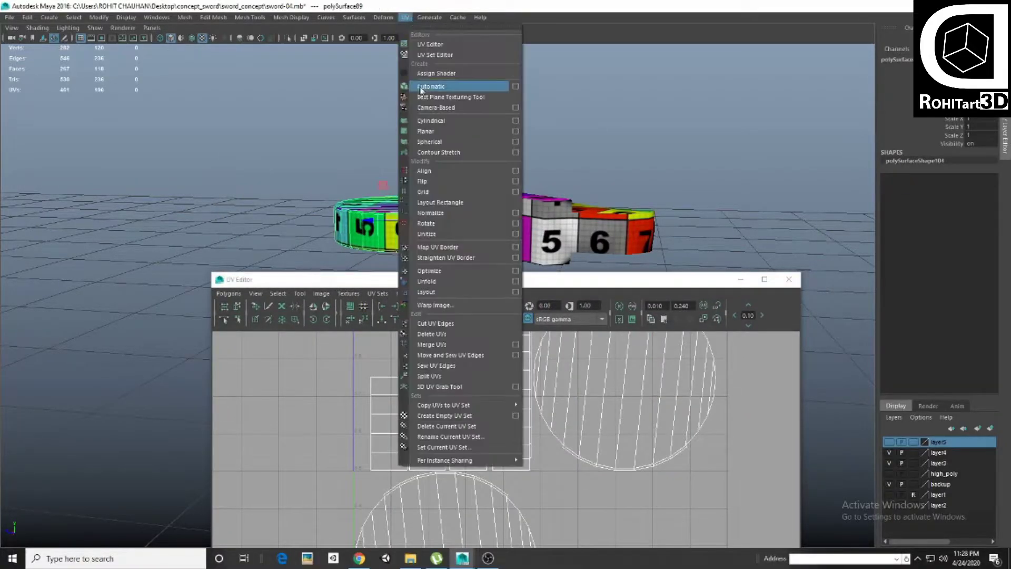
click(435, 121)
Try unfolding the projected UVs, then undo the fan-shaped result
drag(474, 279, 496, 122)
scroll(523, 355, down, 3)
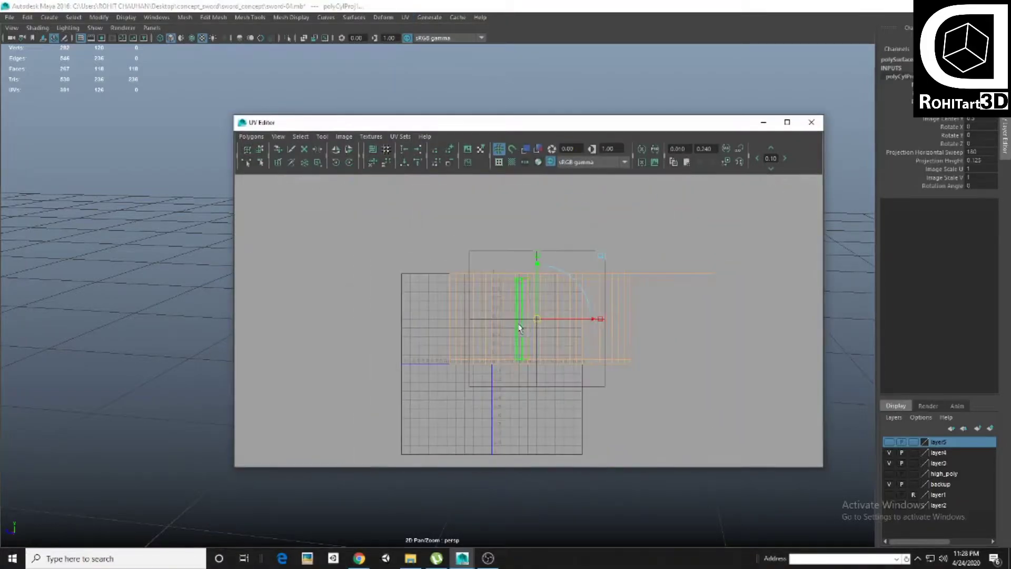
drag(525, 300, 620, 244)
shift+right_drag(620, 244, 542, 264)
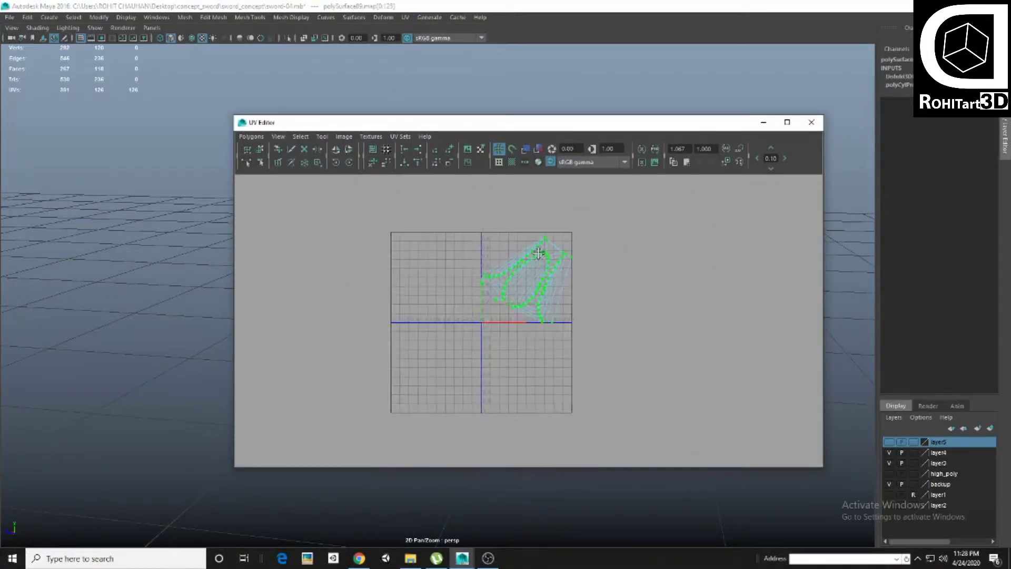
key(ctrl+z)
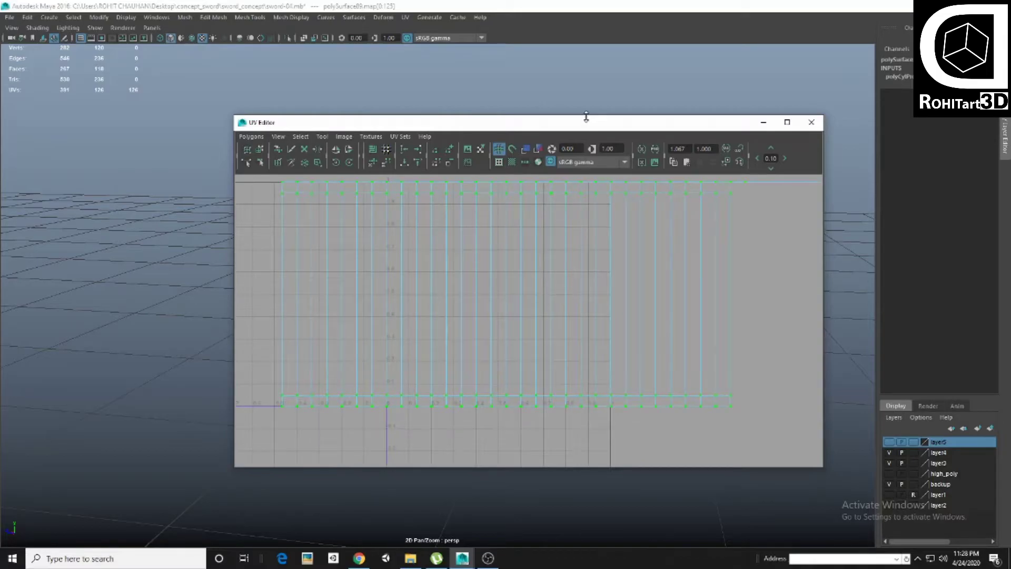
drag(586, 117, 635, 369)
Select a loop of faces around the cylinder
alt+drag(527, 132, 610, 130)
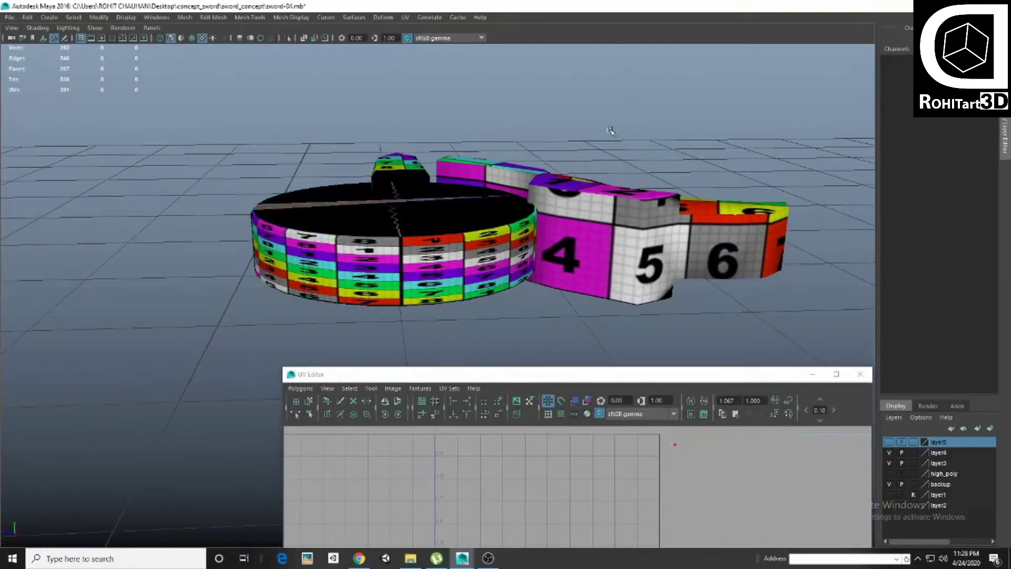
click(496, 267)
alt+drag(468, 218, 467, 207)
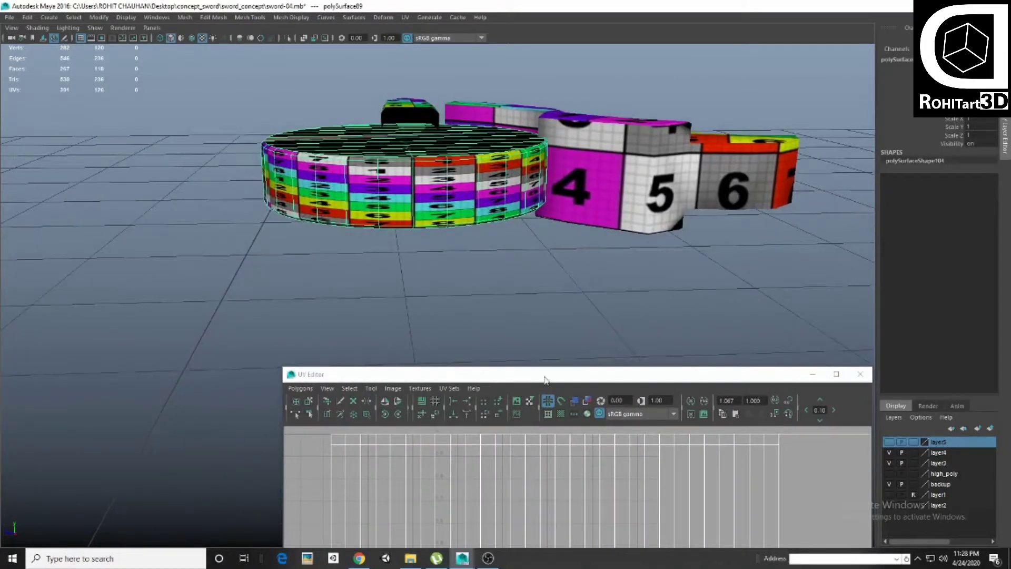
alt+drag(545, 316, 474, 295)
double_click(422, 210)
ctrl+right_drag(421, 216, 474, 188)
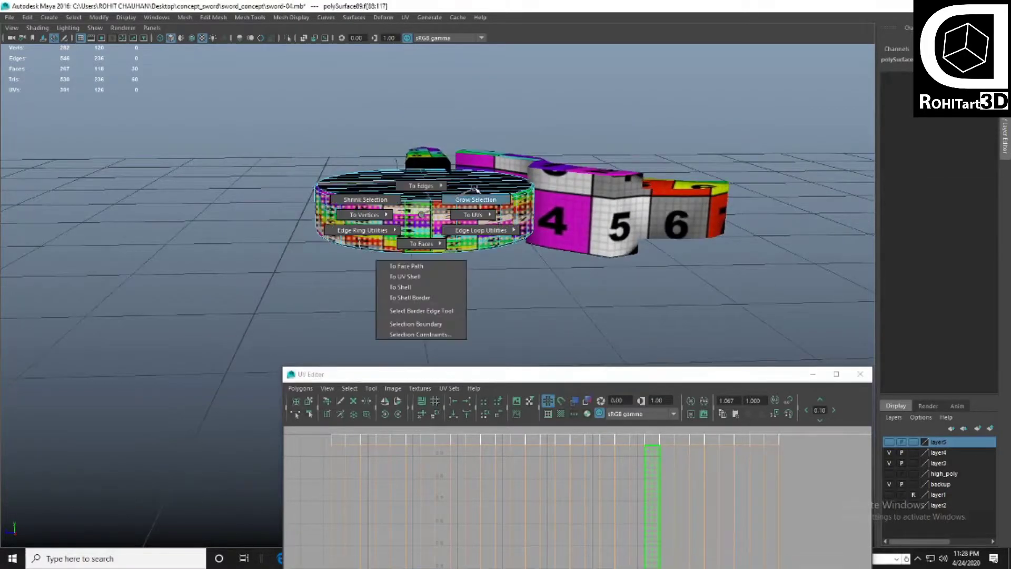
Planar-project the selected faces, unfold them into separate shells, and close the UV editor
scroll(473, 188, down, 3)
drag(637, 376, 552, 113)
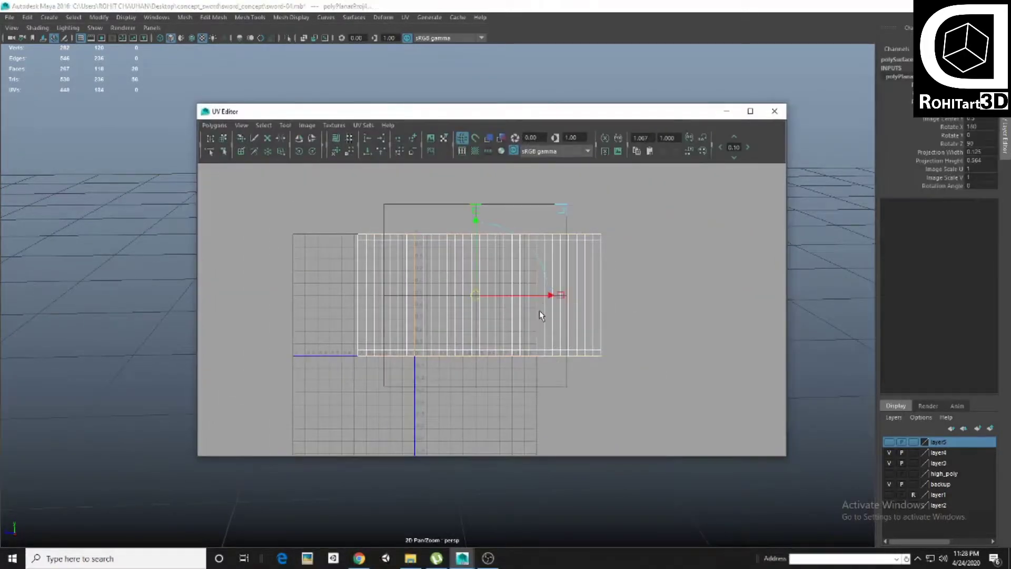
drag(691, 298, 606, 298)
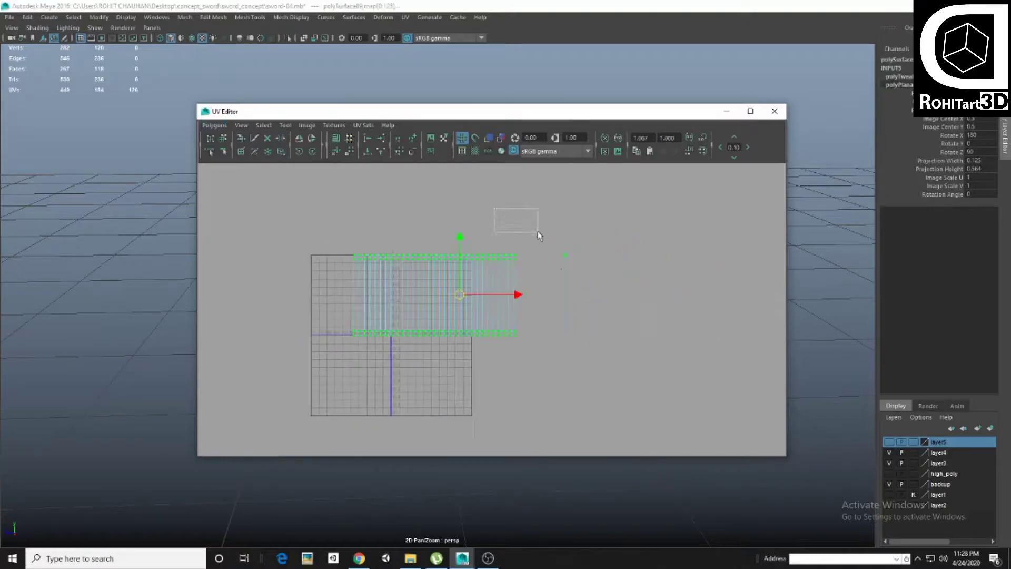
click(621, 212)
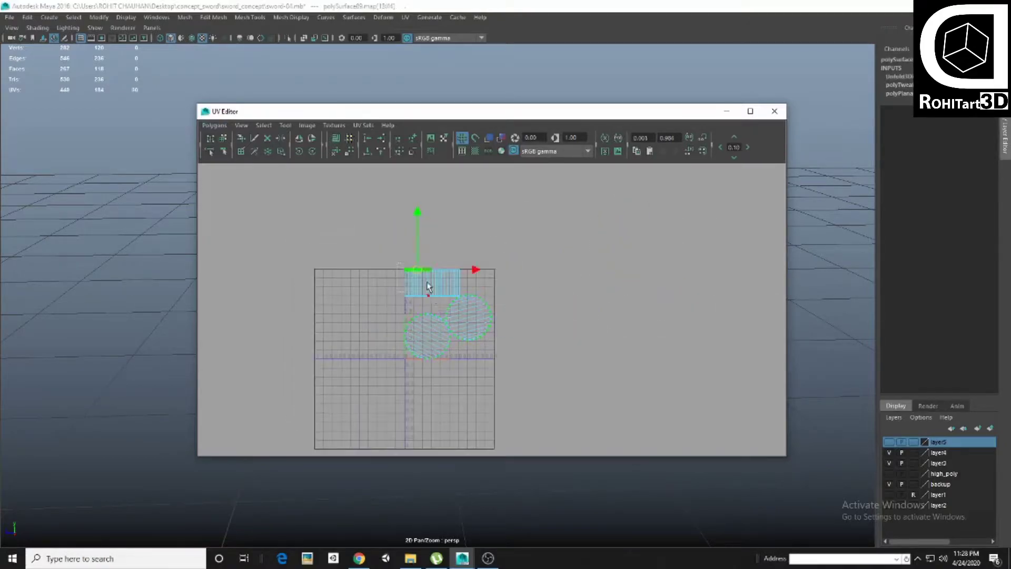
click(773, 111)
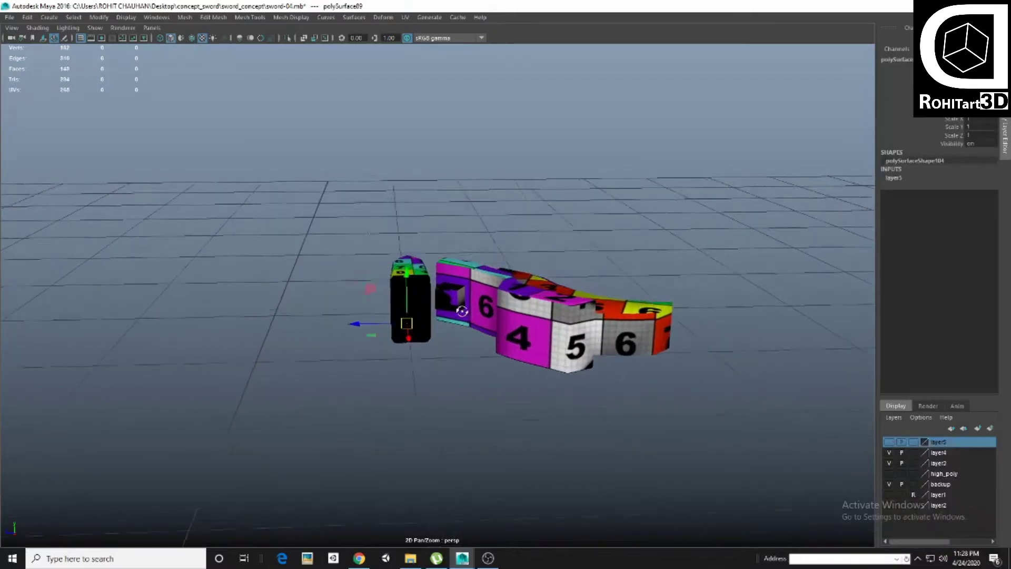
Open the UV Editor on the small boxy piece polySurface87
mouse_move(586, 397)
alt+mouse_down()
mouse_move(375, 350)
mouse_move(463, 347)
alt+mouse_up()
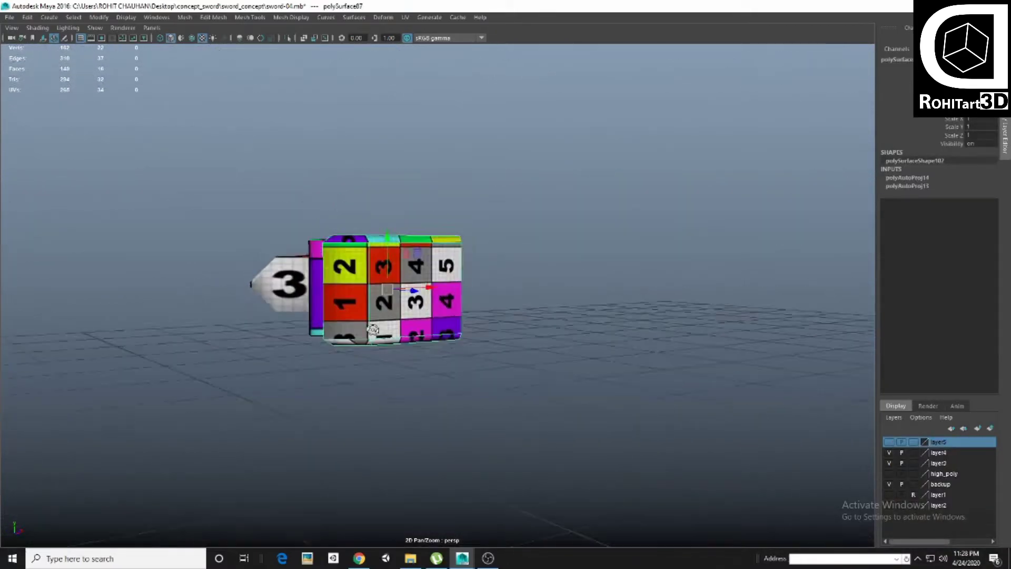
click(406, 17)
click(424, 41)
drag(596, 111, 739, 86)
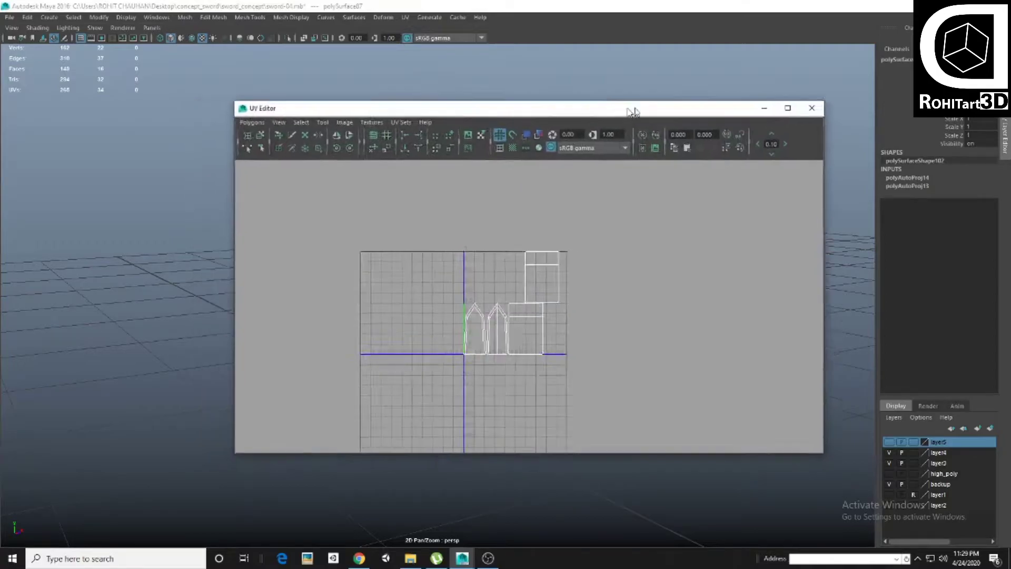
scroll(635, 301, up, 3)
Move and sew the rectangular UV shells together, then close the editor
click(596, 288)
shift+right_drag(596, 288, 684, 294)
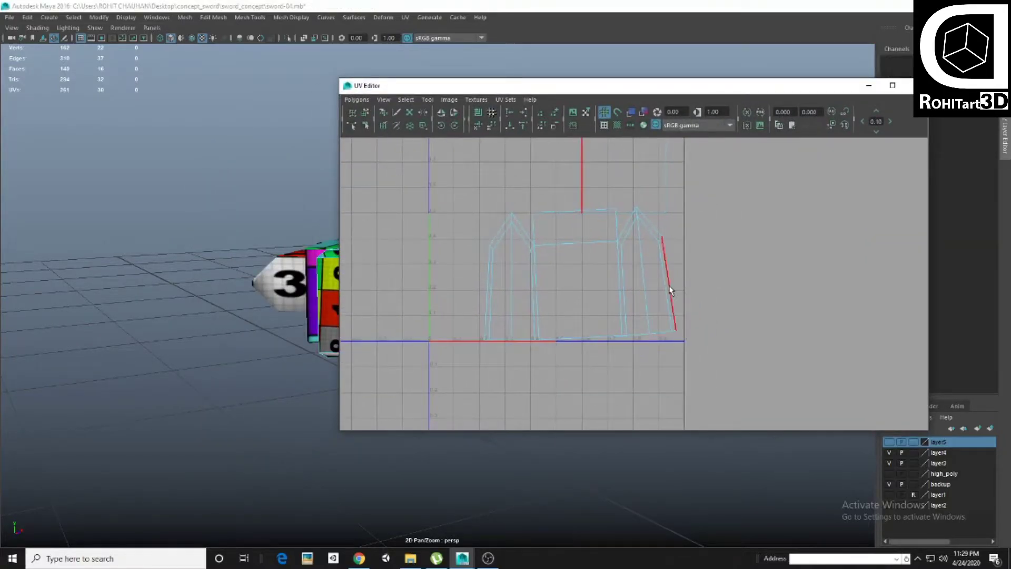
click(670, 290)
shift+right_drag(592, 273, 613, 291)
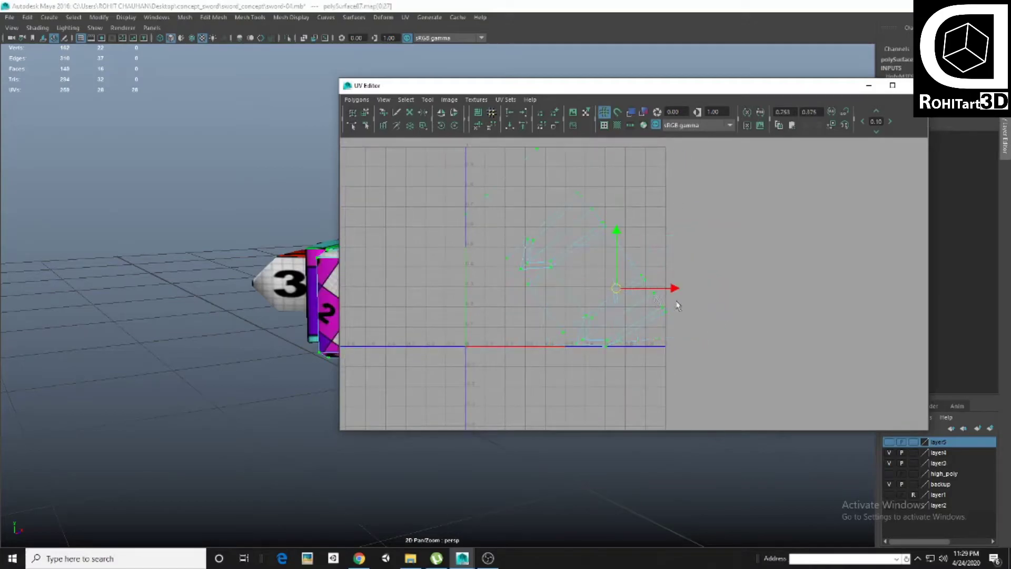
click(905, 85)
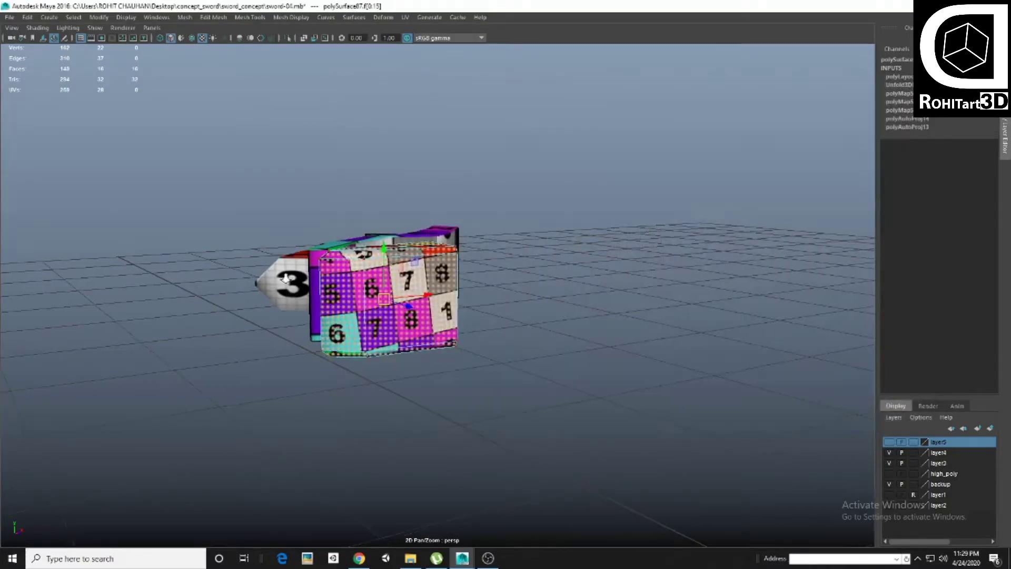
Add the finished boxy mesh to layer5
key(F8)
right_click(939, 442)
click(916, 466)
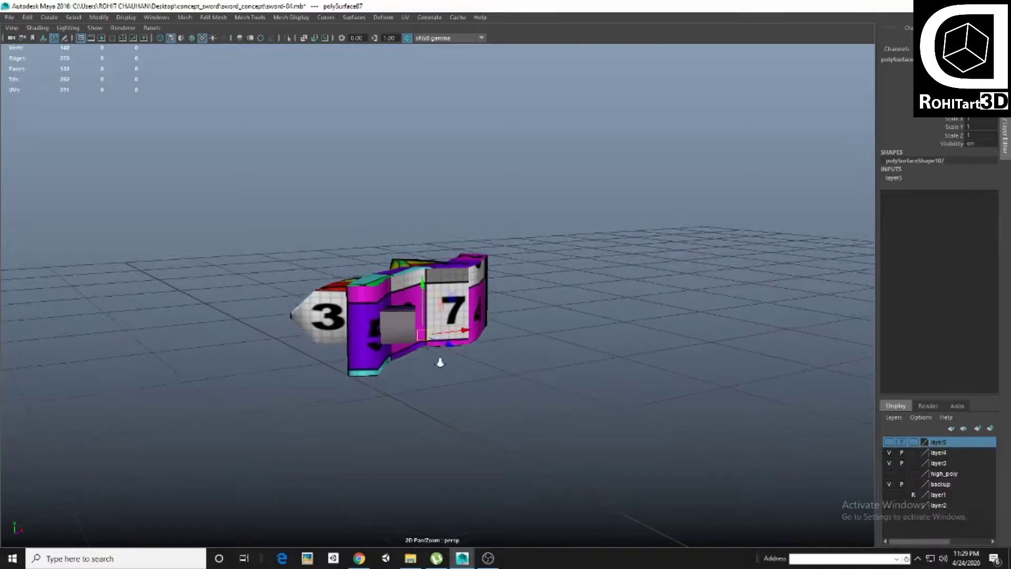
mouse_move(440, 362)
alt+mouse_down()
mouse_move(272, 343)
mouse_move(377, 271)
alt+mouse_up()
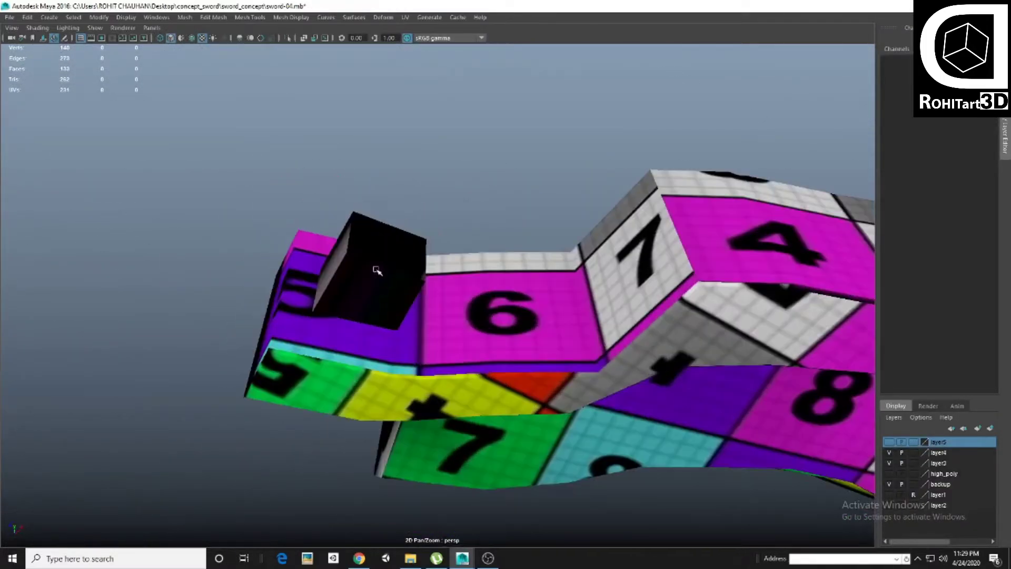
Select the black cube and apply an automatic UV projection to it
click(377, 271)
alt+drag(377, 270, 400, 158)
click(405, 17)
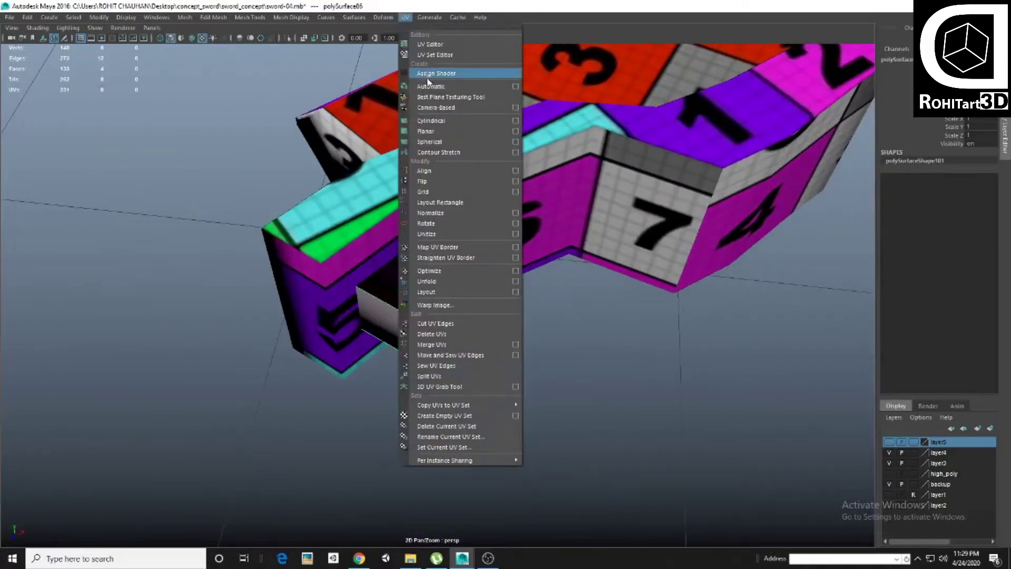
click(429, 87)
alt+drag(430, 87, 400, 158)
In the UV Editor, move the cube's UV shell into the 0–1 square and activate the Smooth UV Tool
click(405, 17)
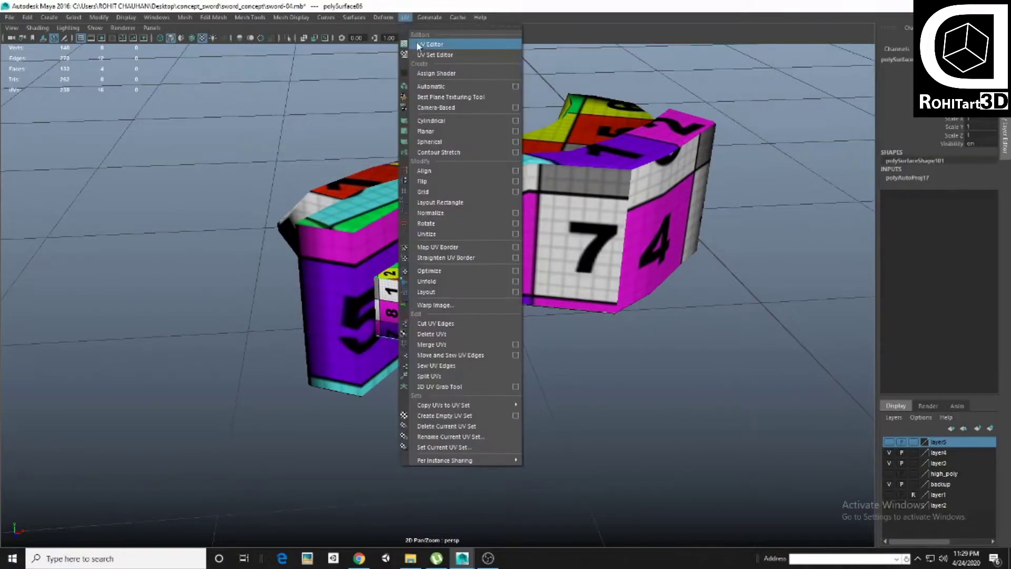
click(419, 45)
shift+right_drag(571, 296, 571, 297)
alt+middle_drag(539, 267, 519, 254)
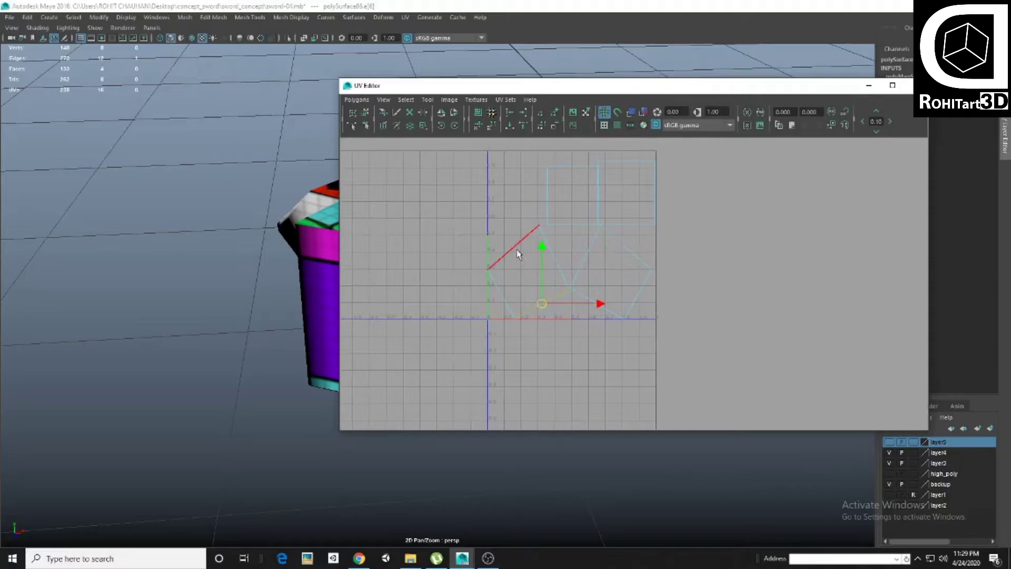
alt+middle_drag(596, 260, 575, 273)
key(ctrl+z)
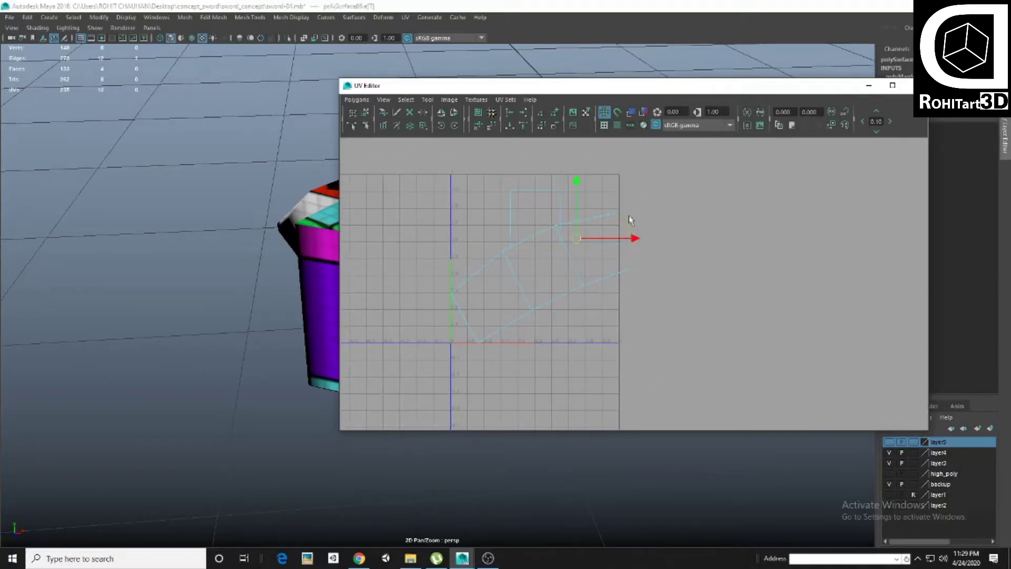
drag(654, 261, 654, 260)
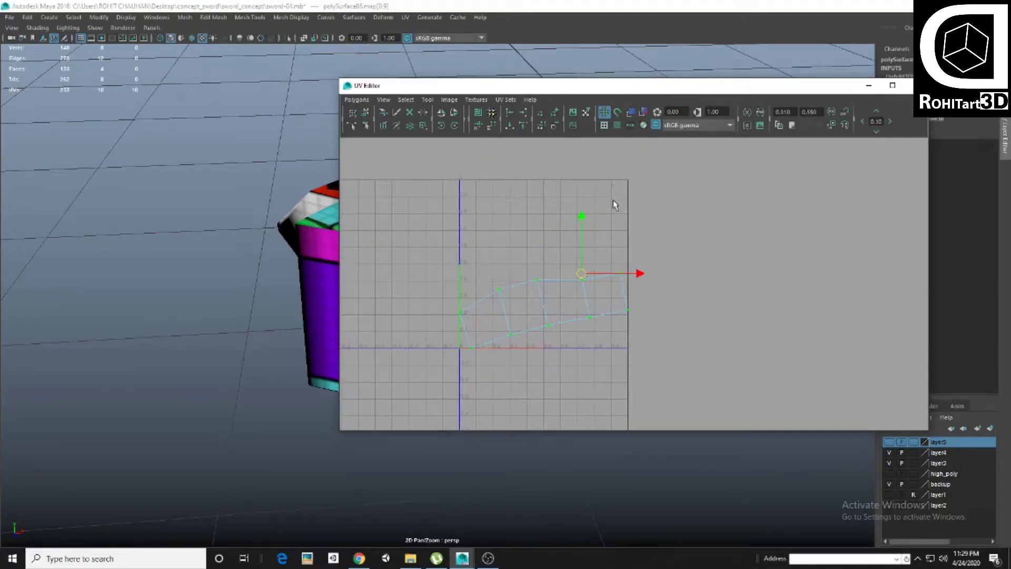
mouse_move(510, 238)
alt+middle_down()
mouse_move(549, 263)
mouse_move(542, 259)
alt+middle_up()
scroll(562, 276, down, 2)
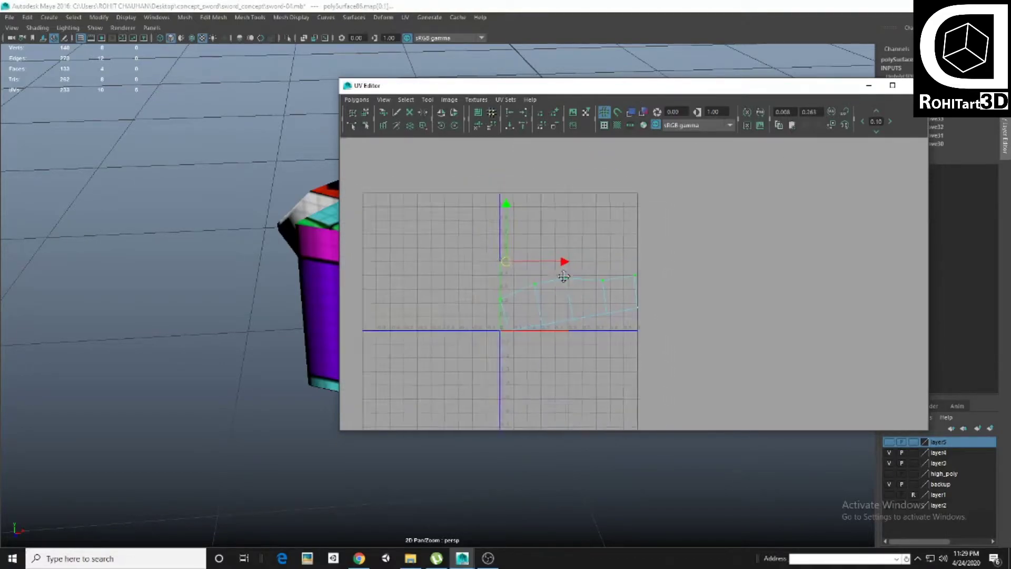
shift+right_click(541, 259)
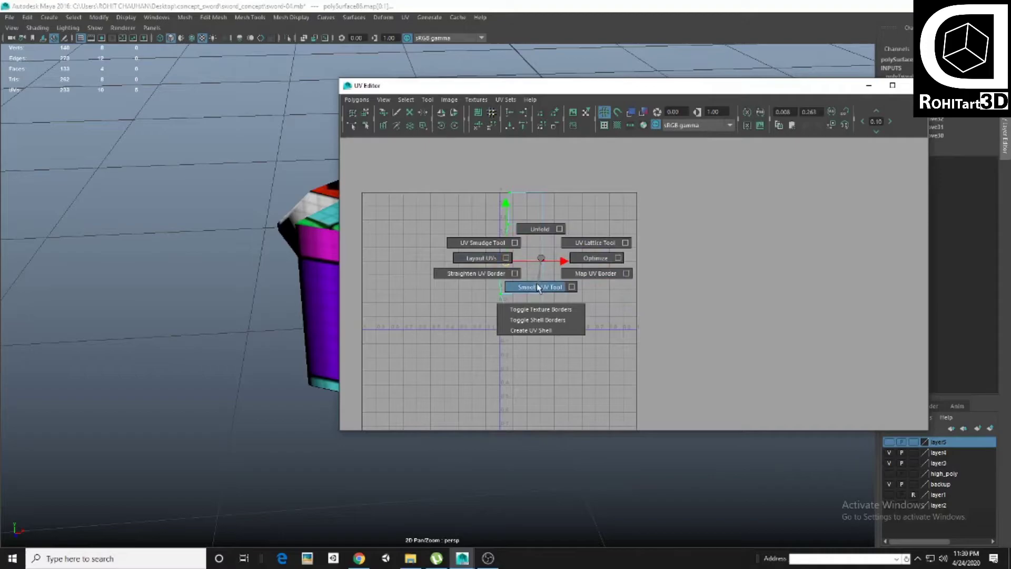
click(538, 287)
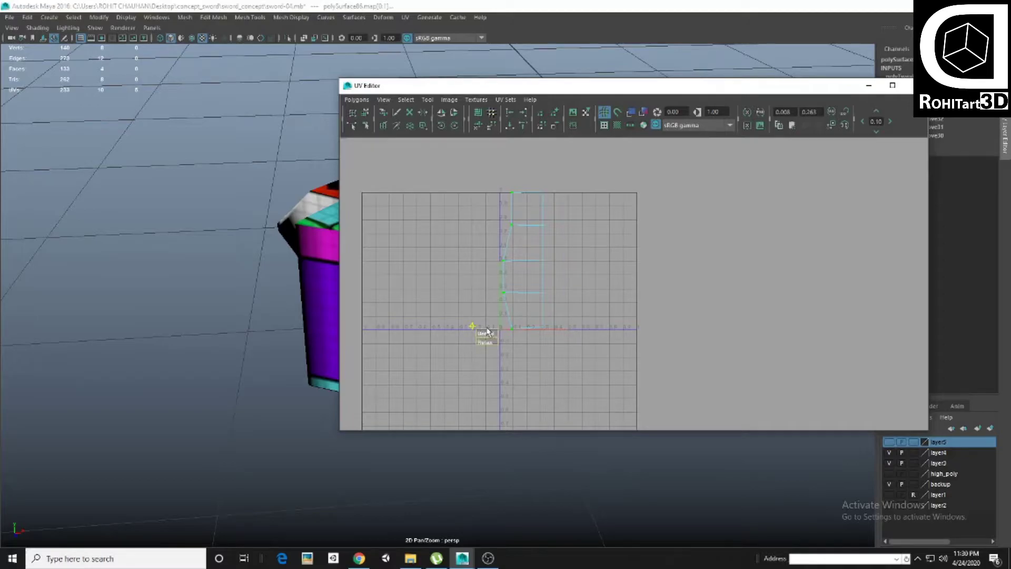
Unfold the small cylinder piece's UVs with the Legacy method, then refine the shell layout
shift+right_drag(505, 248, 526, 311)
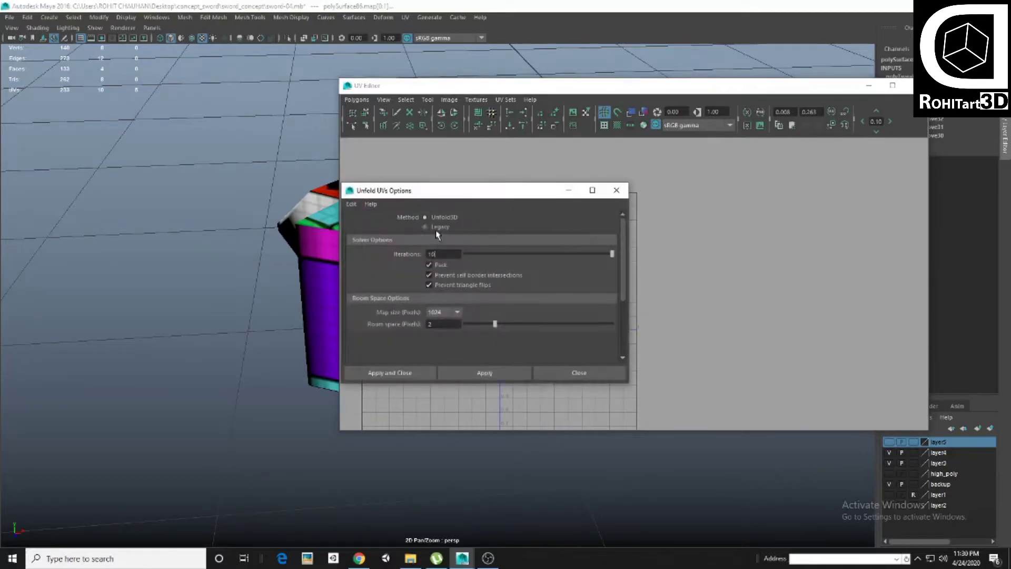
drag(540, 195, 863, 168)
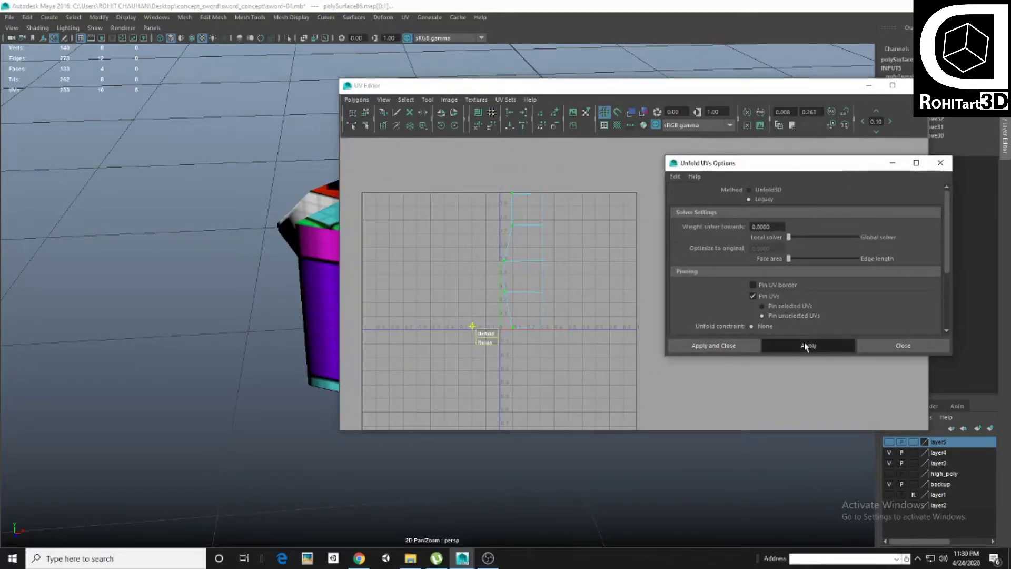
click(617, 290)
shift+right_drag(593, 282, 570, 270)
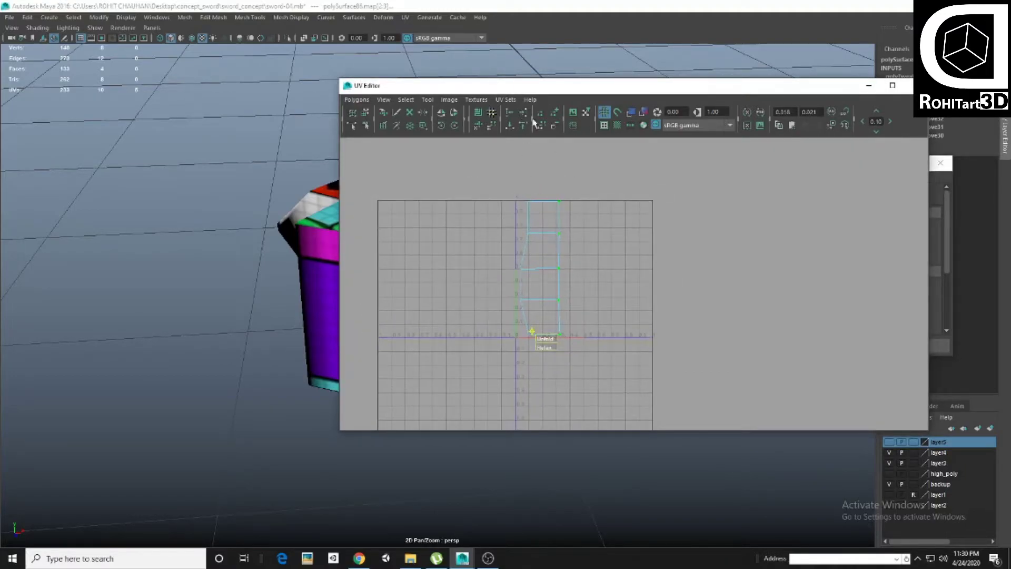
shift+right_drag(598, 283, 598, 252)
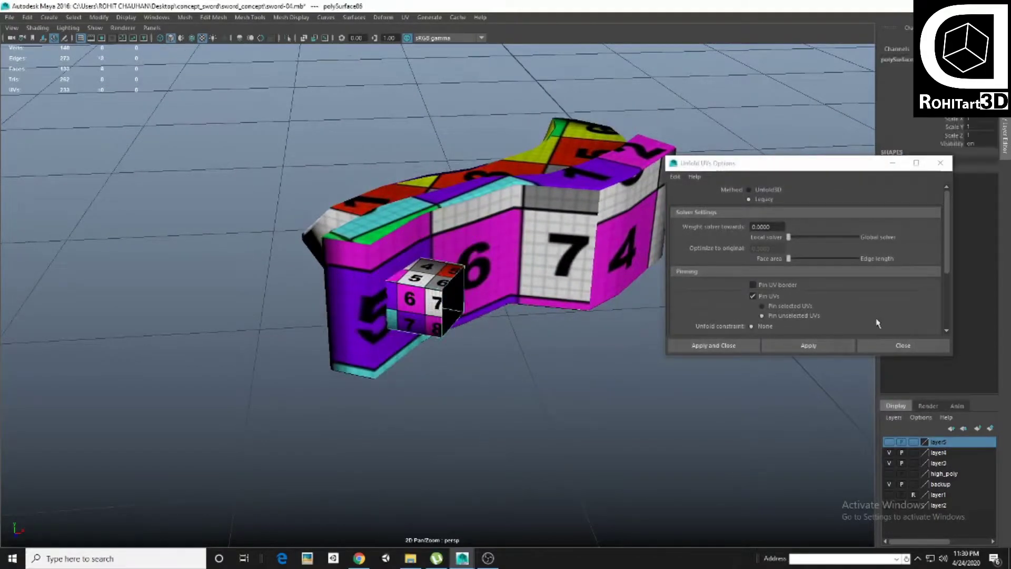
Bring up the UV Editor for the crossguard piece and place it beside the model
right_click(942, 446)
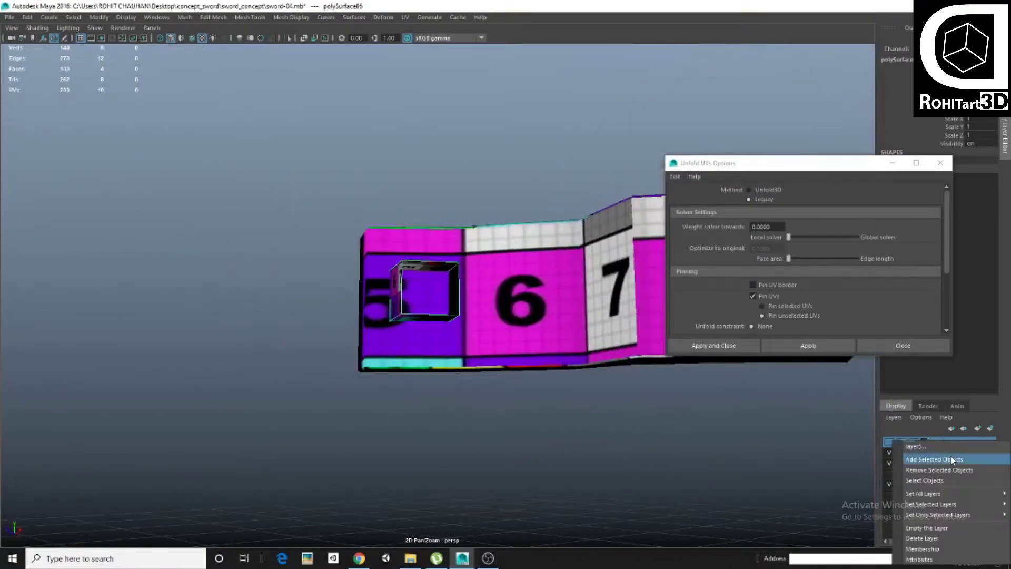
alt+drag(520, 354, 416, 21)
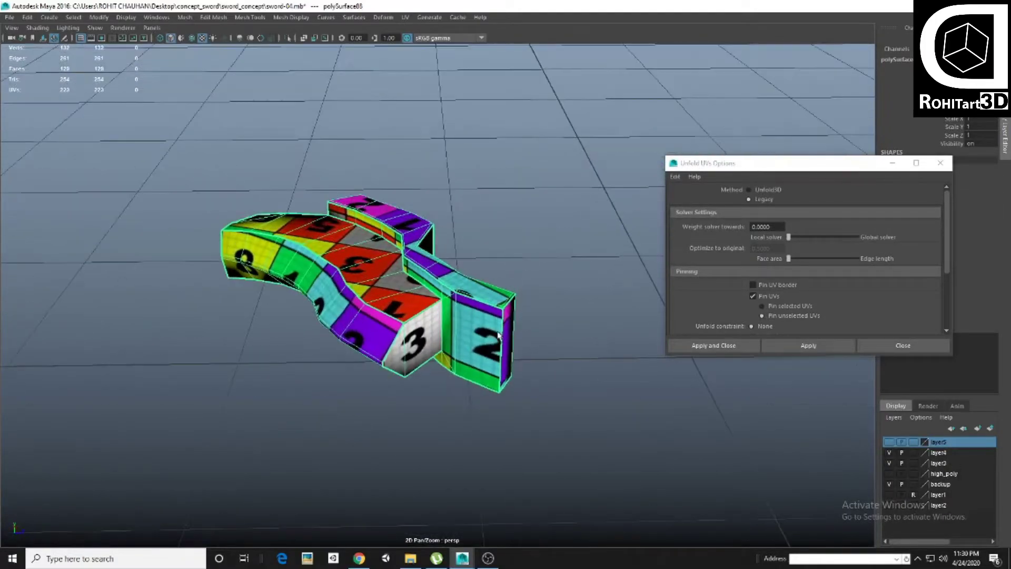
click(405, 18)
click(432, 44)
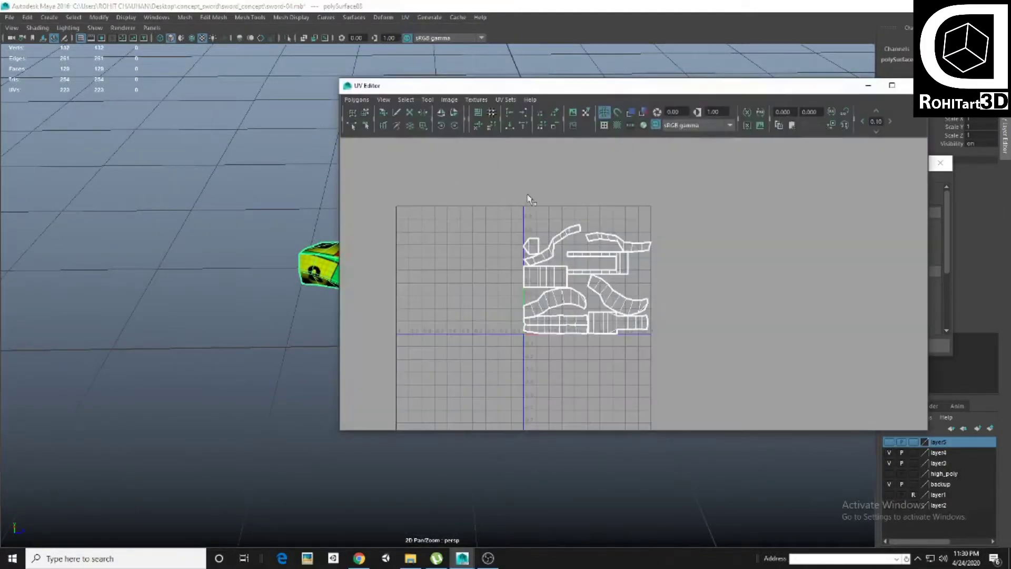
drag(361, 90, 526, 72)
scroll(414, 223, up, 5)
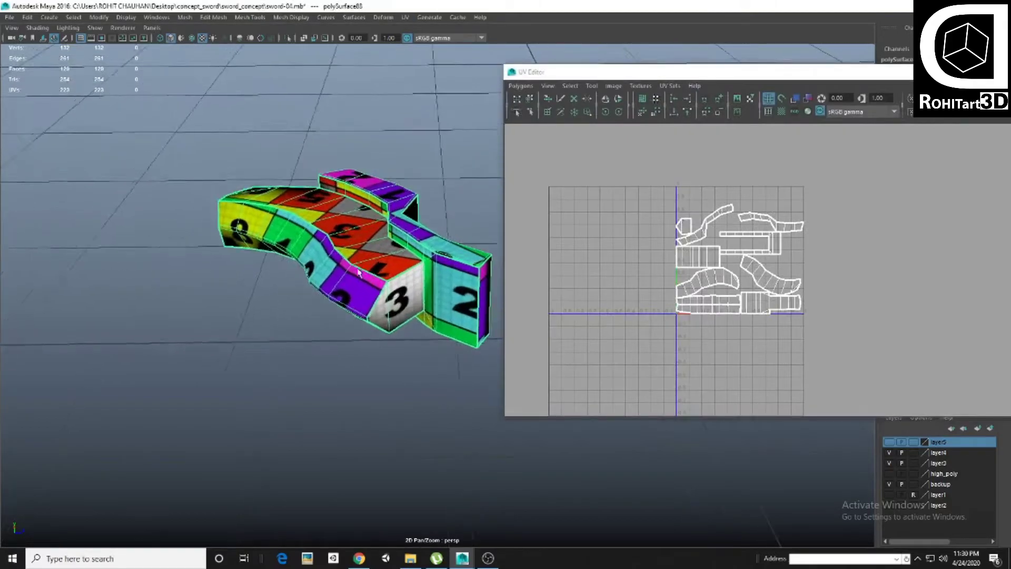
scroll(414, 223, up, 5)
Try sewing the lower UV shells, then undo the sew and re-inspect the piece
click(711, 226)
scroll(700, 292, up, 3)
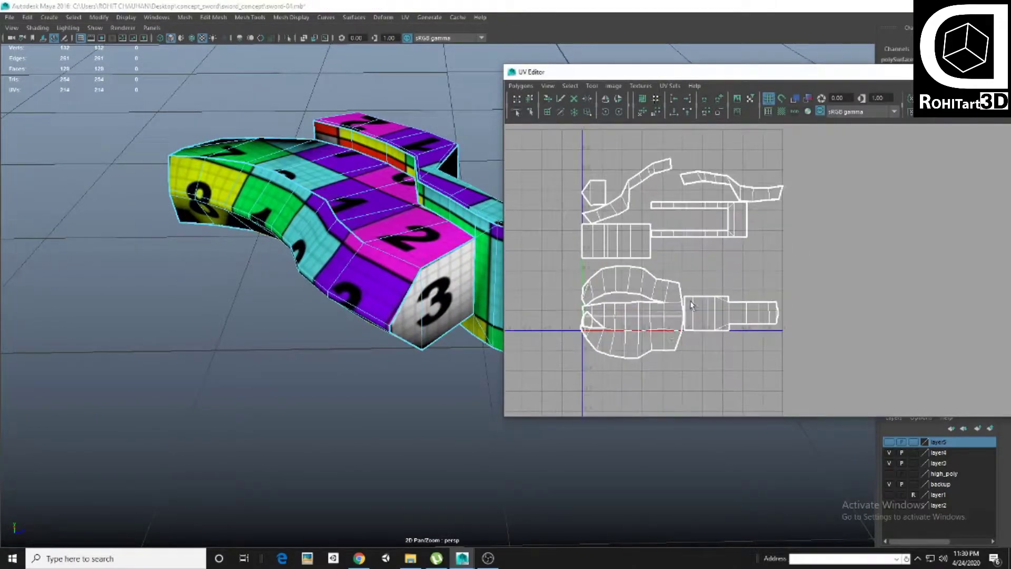
alt+middle_drag(664, 318, 825, 269)
key(ctrl+z)
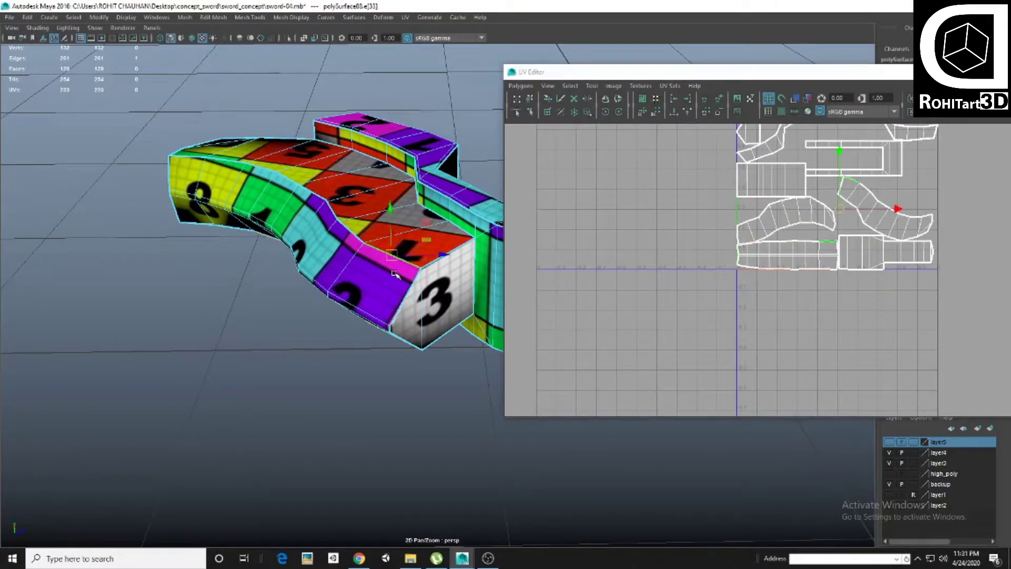
alt+drag(385, 273, 376, 319)
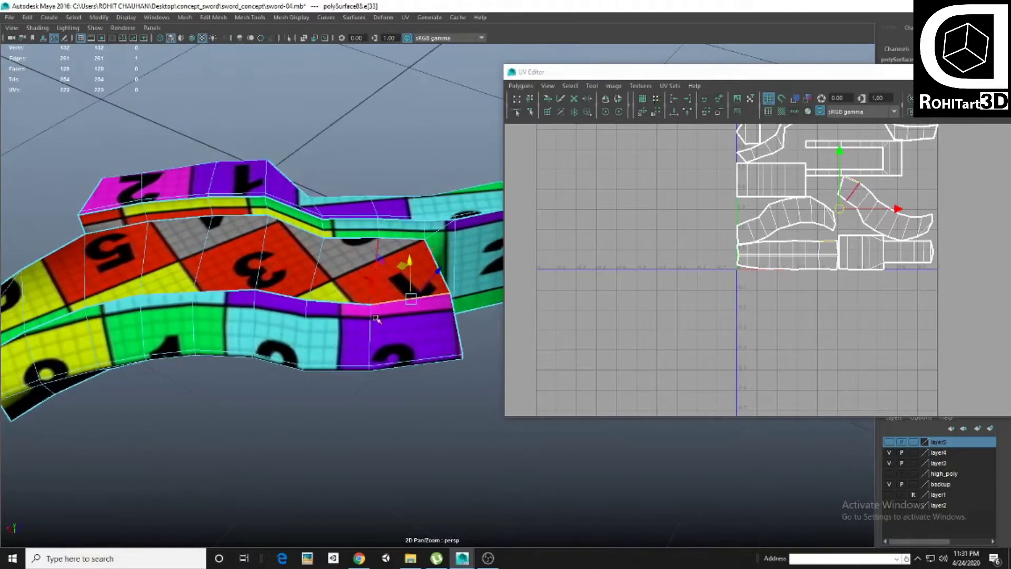
alt+drag(389, 282, 102, 273)
Select the crossguard's 24-face UV shell and move it beside the other shells
shift+double_click(90, 272)
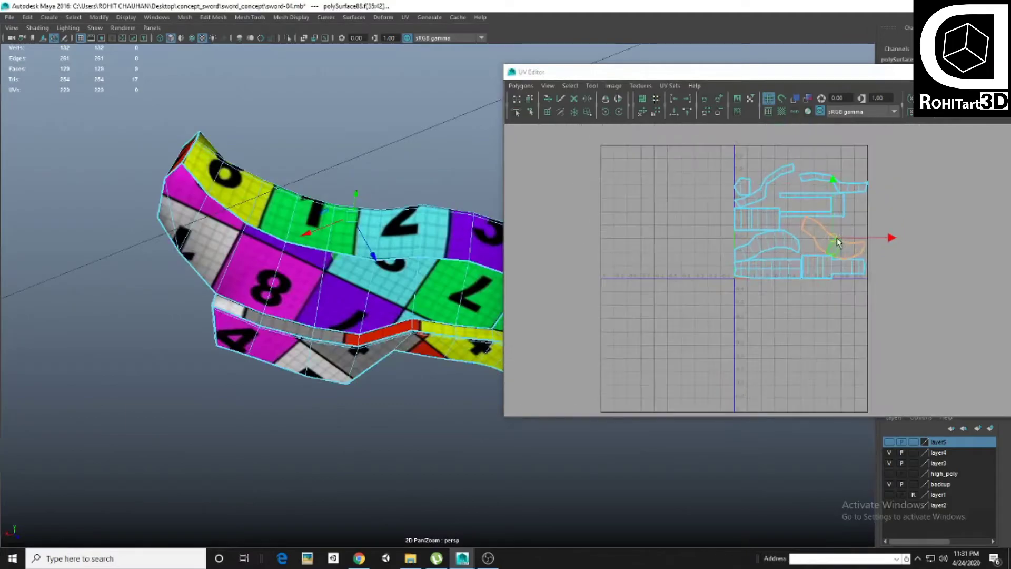
alt+drag(316, 237, 368, 232)
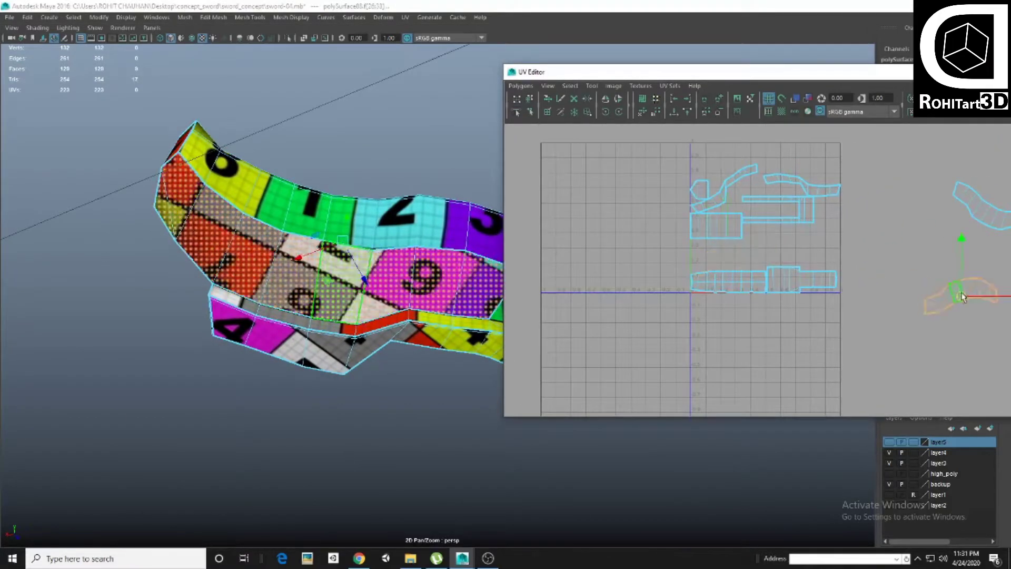
click(295, 258)
scroll(651, 298, up, 3)
double_click(652, 299)
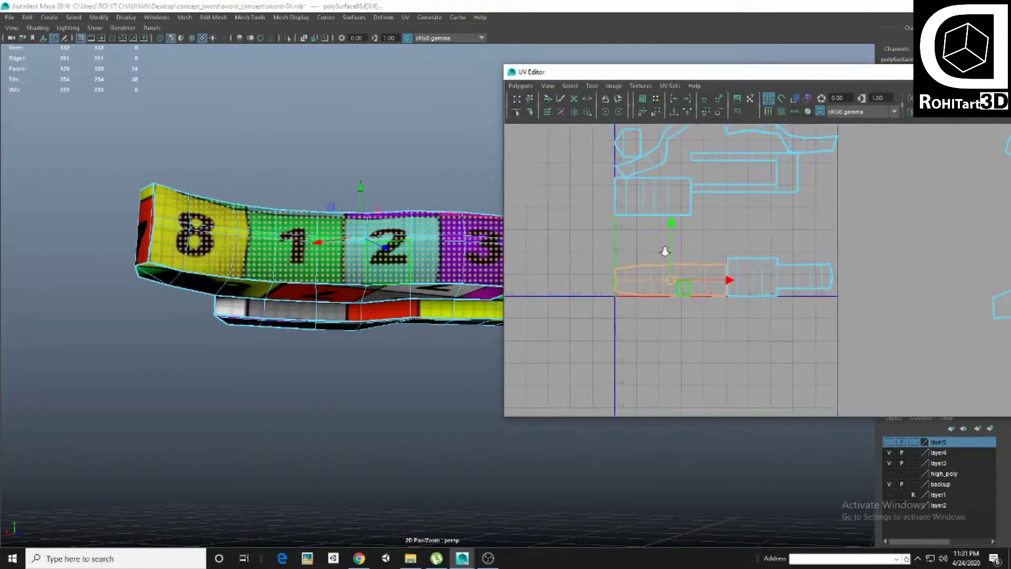
mouse_move(661, 289)
mouse_down()
mouse_move(907, 255)
mouse_move(760, 301)
mouse_up()
Select seam edges on the lower shell and Move and Sew it into one unfolded shell
key(F10)
click(672, 309)
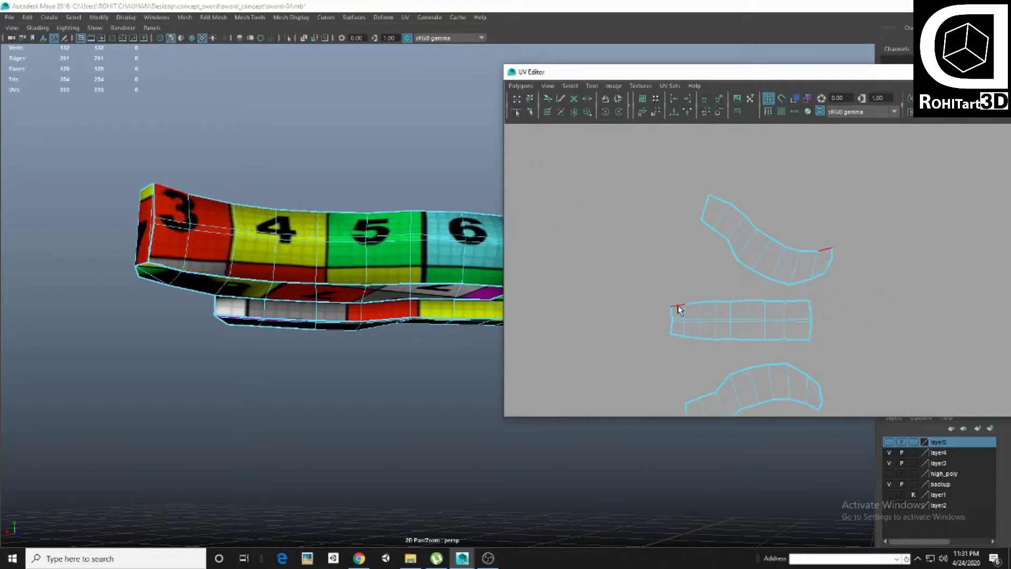
scroll(687, 321, up, 1)
click(756, 319)
scroll(740, 325, up, 1)
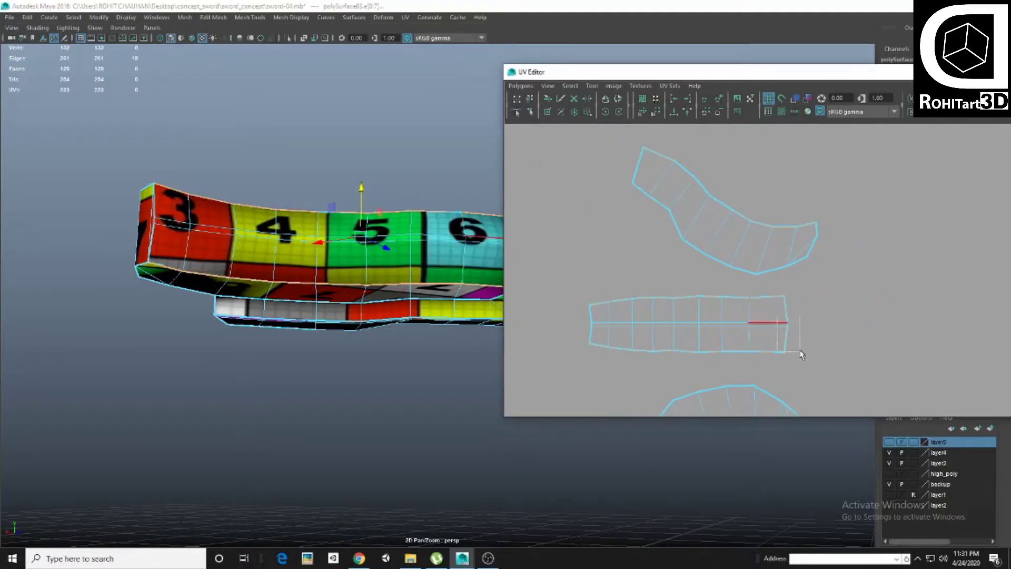
shift+right_drag(800, 354, 758, 326)
scroll(758, 231, up, 1)
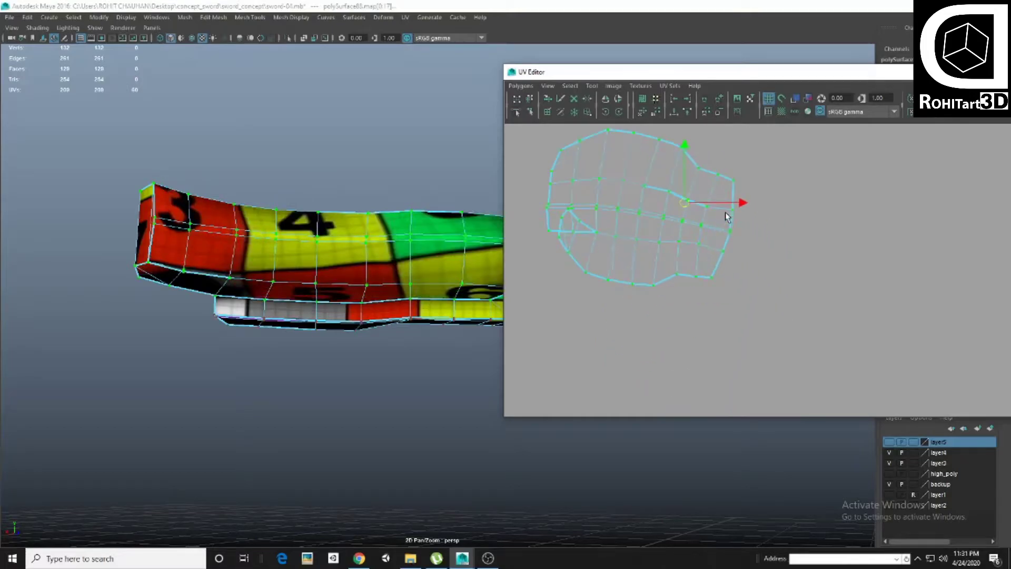
scroll(632, 275, up, 1)
Check edges on the combined shell, then return to object mode and lower the UV Editor
click(706, 233)
scroll(729, 264, up, 1)
click(731, 247)
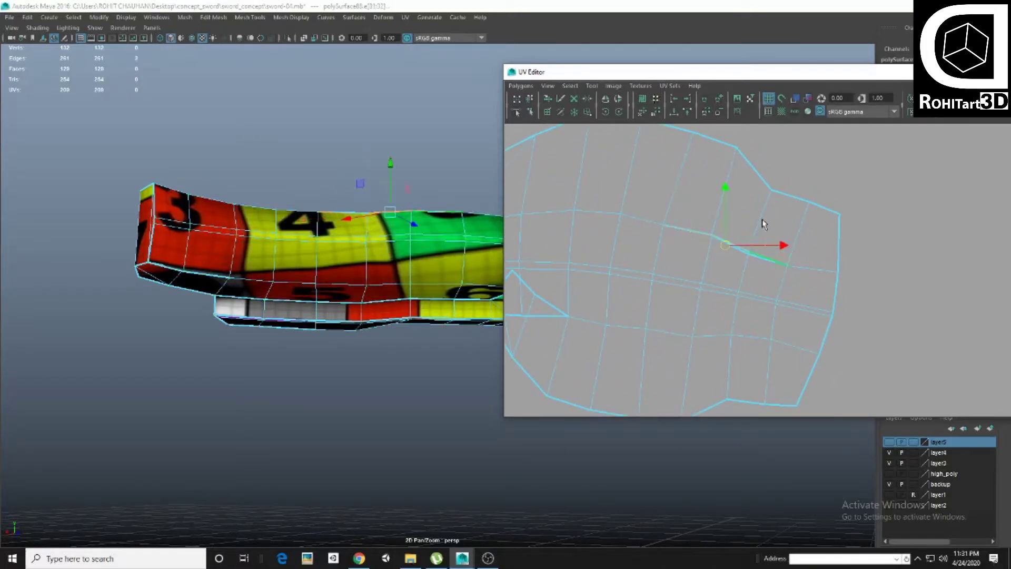
scroll(737, 263, up, 1)
scroll(755, 261, up, 2)
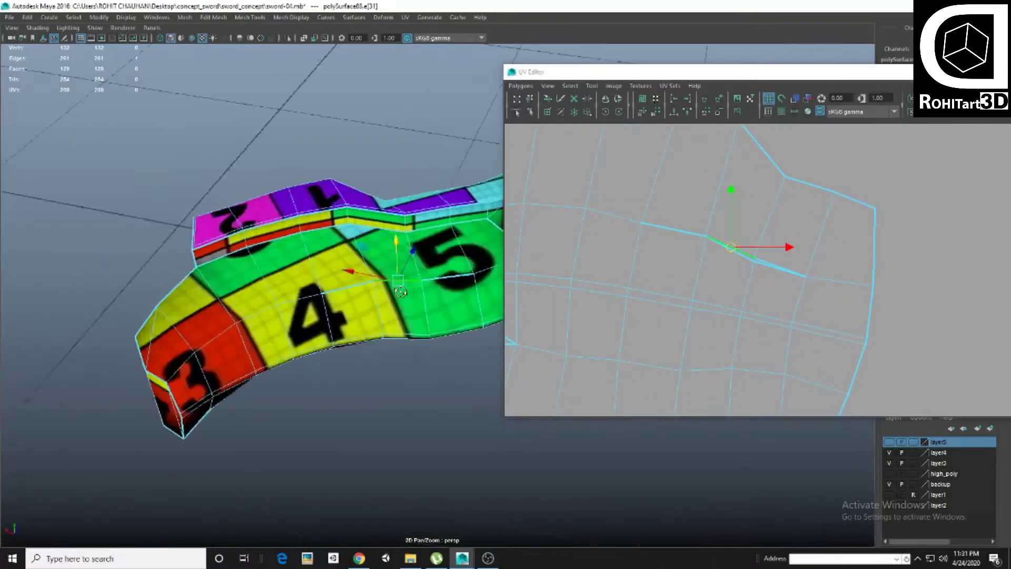
alt+drag(253, 295, 316, 263)
key(F8)
drag(832, 82, 813, 327)
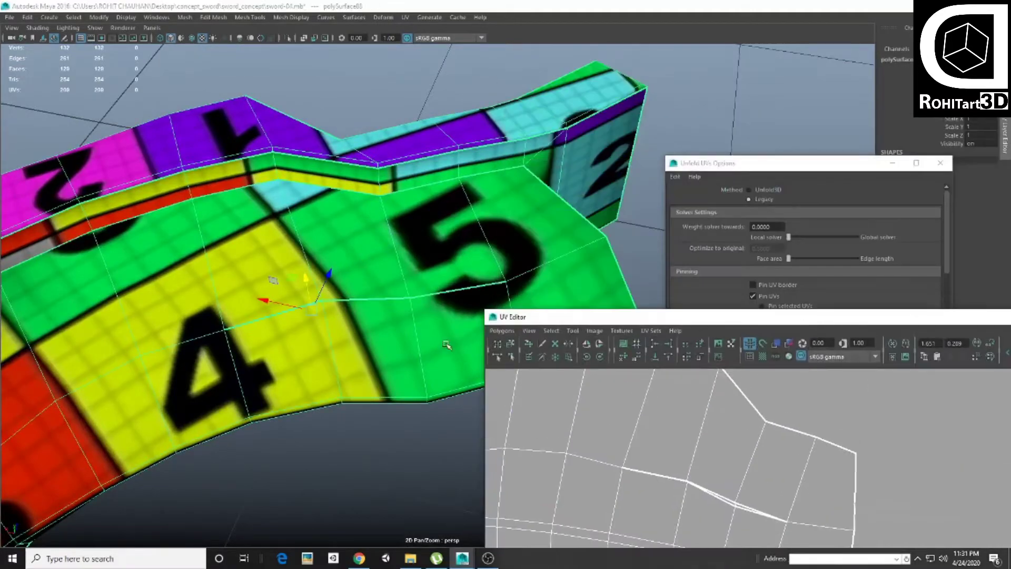
scroll(408, 279, down, 3)
Inspect the sword in smooth, wireframe and textured display while selecting it
key(3)
mouse_move(408, 279)
alt+mouse_down()
mouse_move(412, 233)
mouse_move(382, 296)
mouse_move(458, 263)
mouse_move(505, 294)
alt+mouse_up()
key(4)
click(382, 296)
click(469, 243)
key(6)
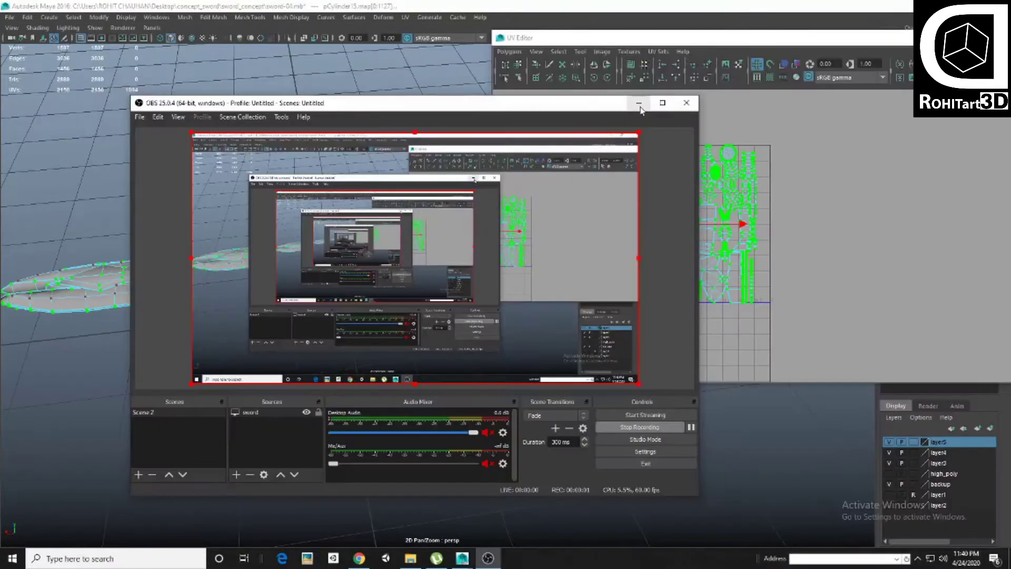
Run Layout UVs with a full square region to pack all sword shells into 0–1
scroll(700, 282, down, 2)
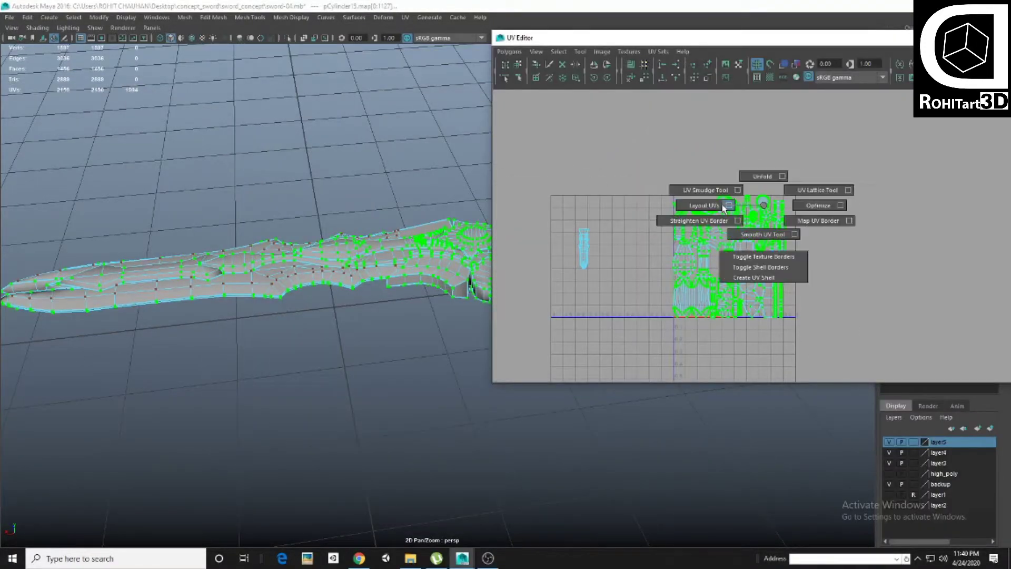
shift+right_drag(728, 211, 774, 208)
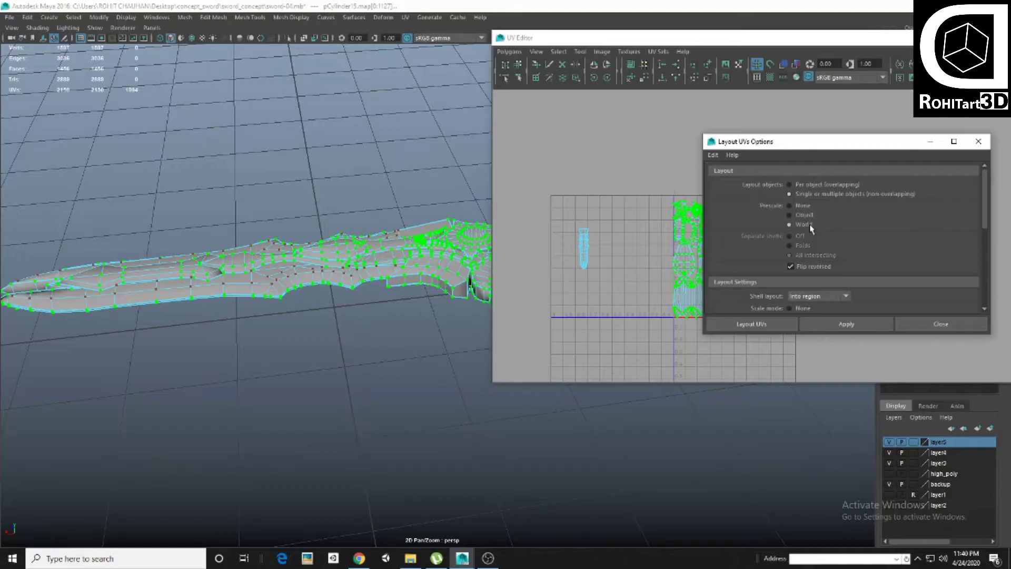
scroll(822, 256, down, 3)
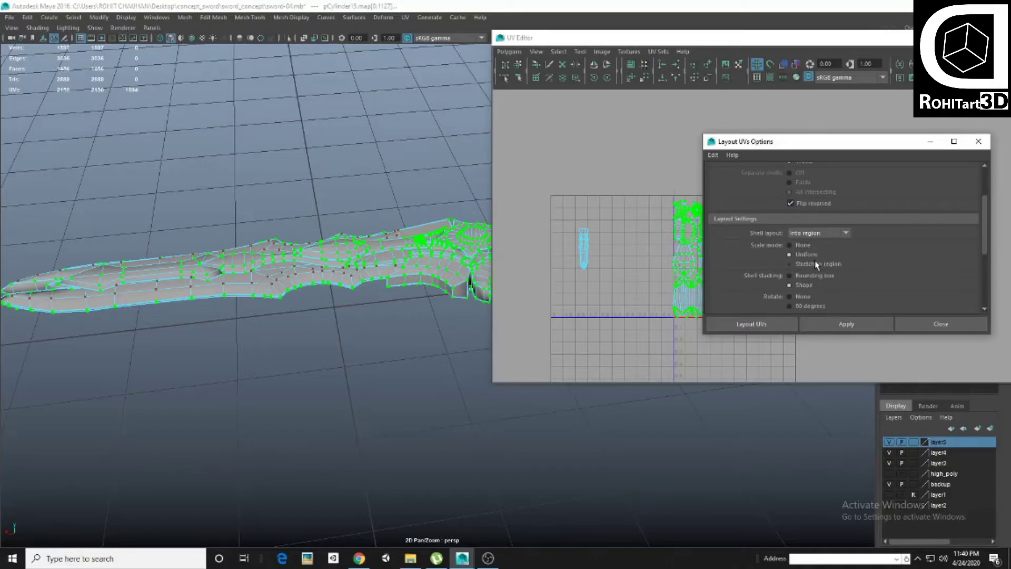
scroll(813, 278, down, 3)
scroll(811, 281, down, 3)
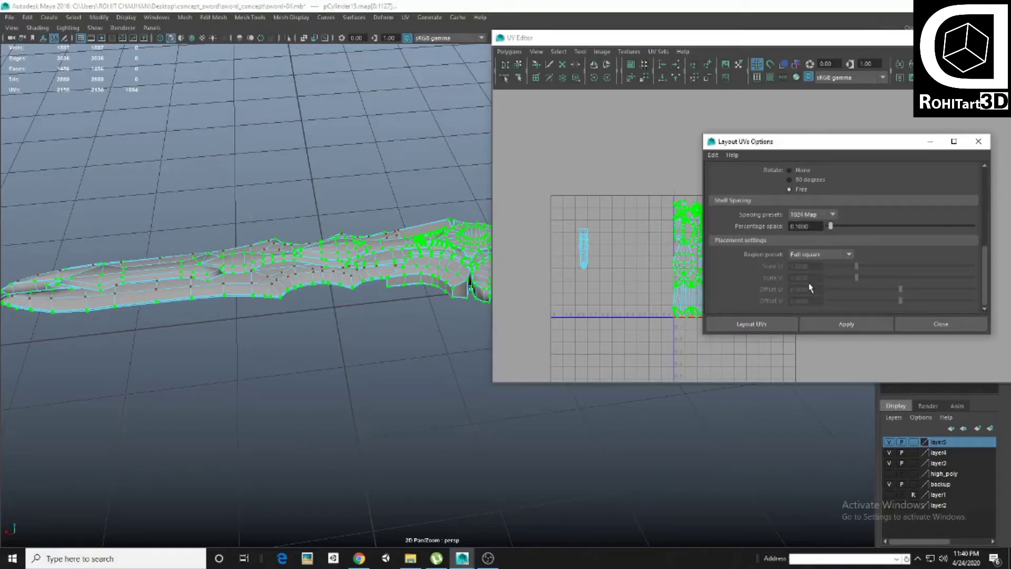
click(751, 324)
scroll(737, 252, up, 2)
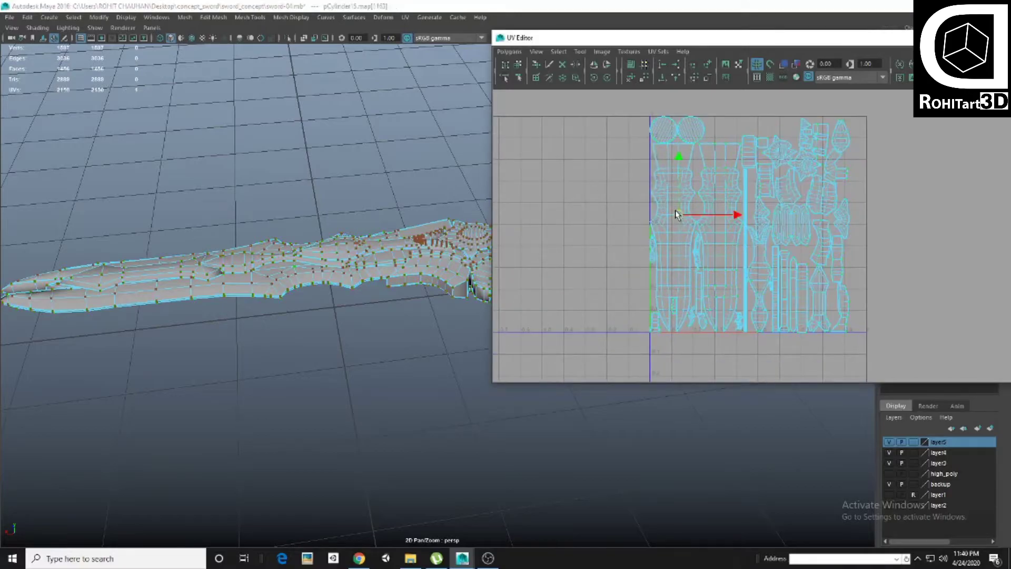
click(676, 185)
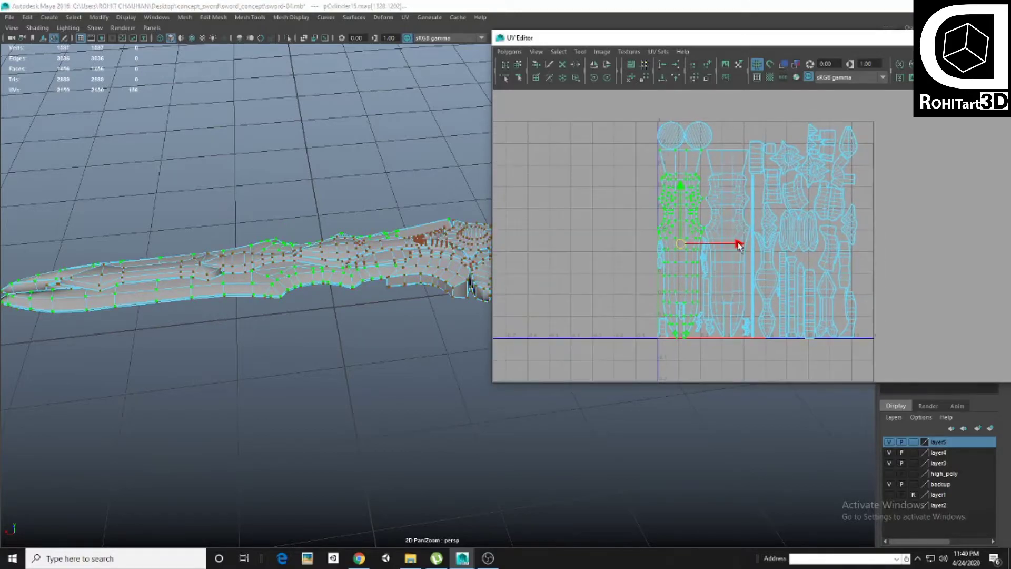
Maximize the UV Editor and nudge the selected blade UVs slightly left
double_click(758, 34)
scroll(440, 219, up, 3)
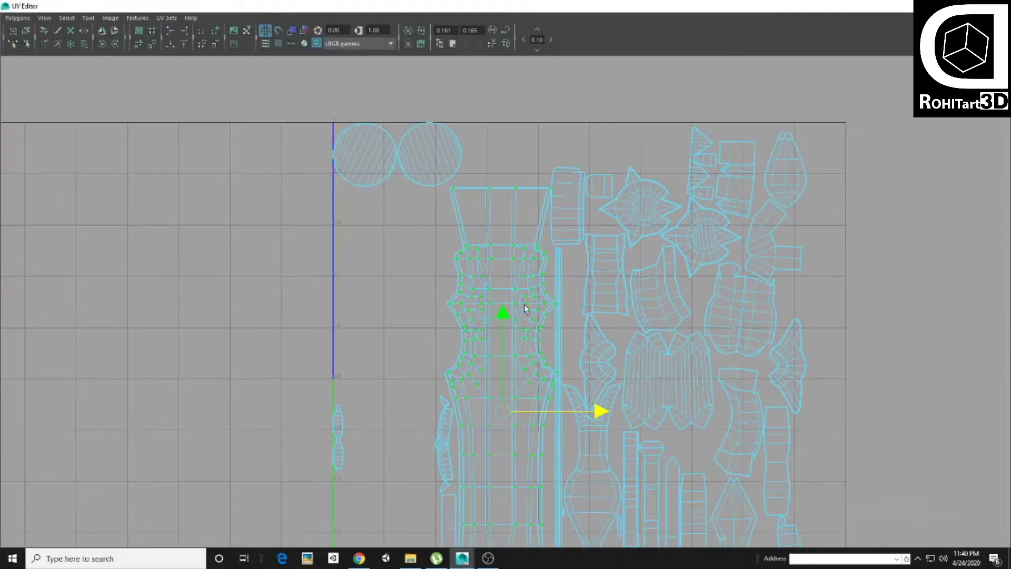
scroll(526, 309, up, 3)
scroll(535, 237, up, 2)
drag(588, 319, 582, 318)
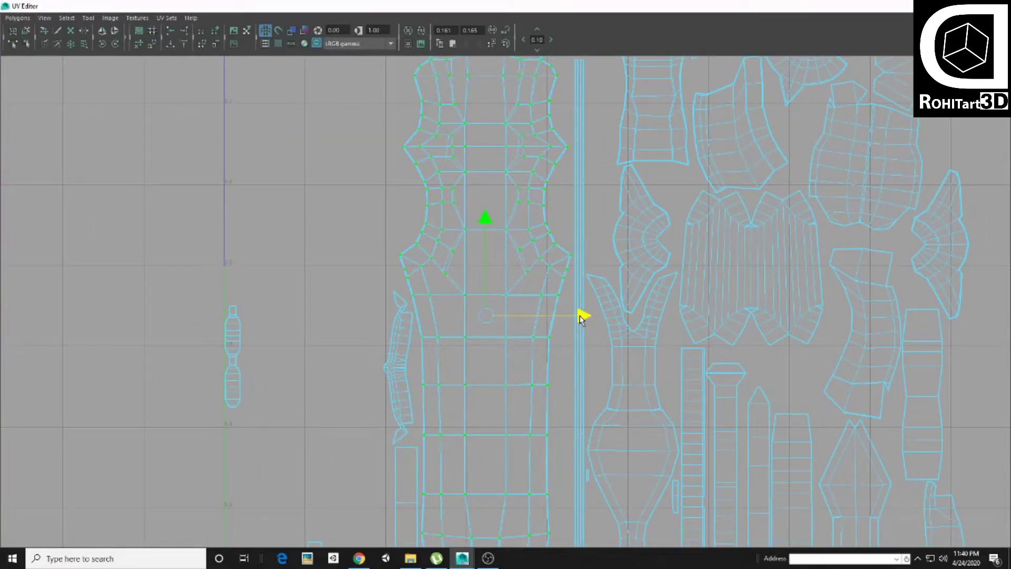
scroll(582, 319, down, 3)
scroll(537, 300, down, 3)
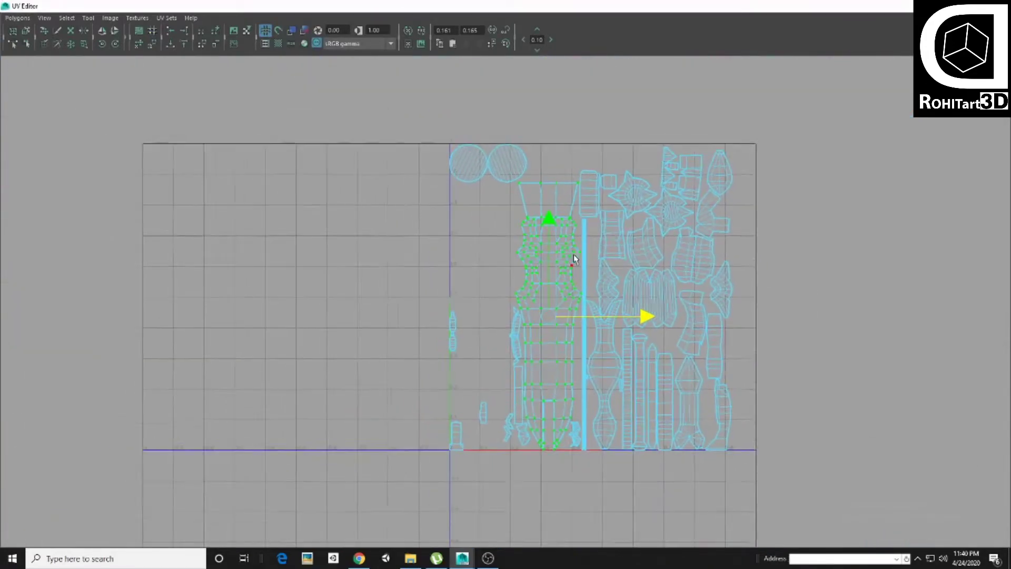
scroll(522, 226, up, 1)
Move the whole blade UV shell left outside the 0–1 tile and restore the floating editor
ctrl+right_drag(555, 258, 579, 268)
scroll(583, 281, down, 1)
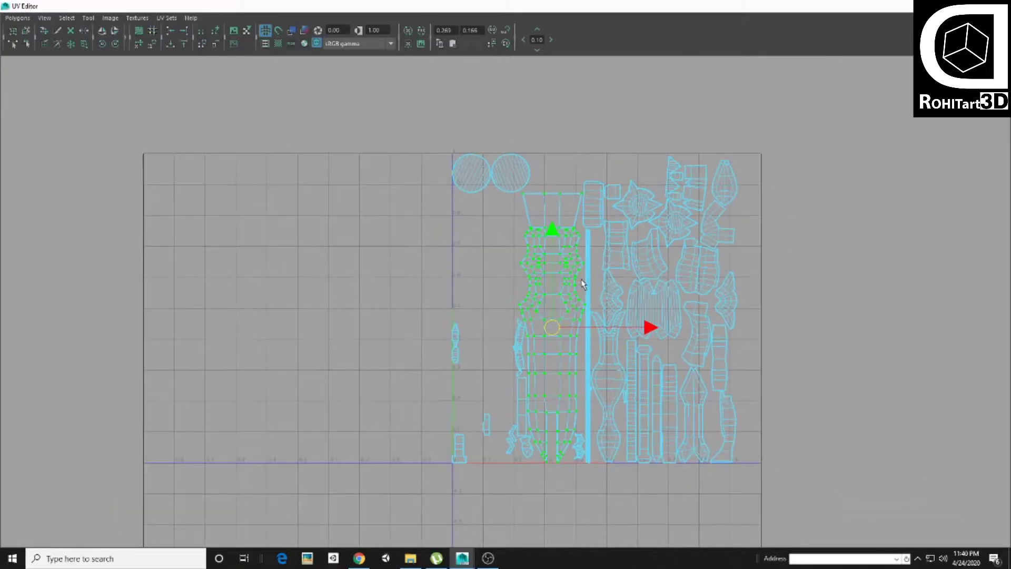
scroll(637, 328, down, 2)
mouse_move(666, 321)
mouse_down()
mouse_move(328, 320)
mouse_move(369, 320)
mouse_up()
alt+middle_drag(327, 326, 406, 318)
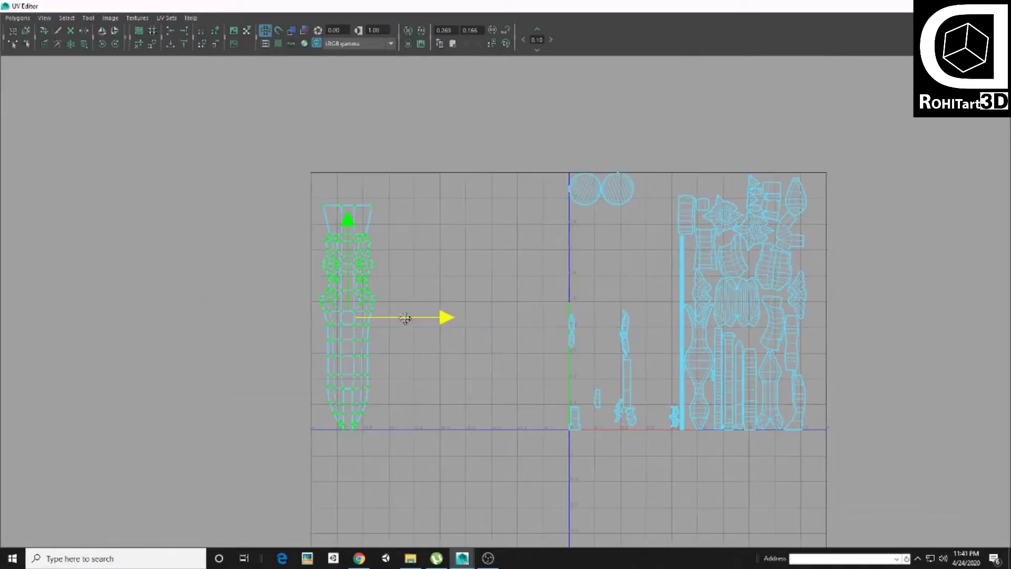
drag(443, 306, 435, 306)
scroll(579, 280, down, 2)
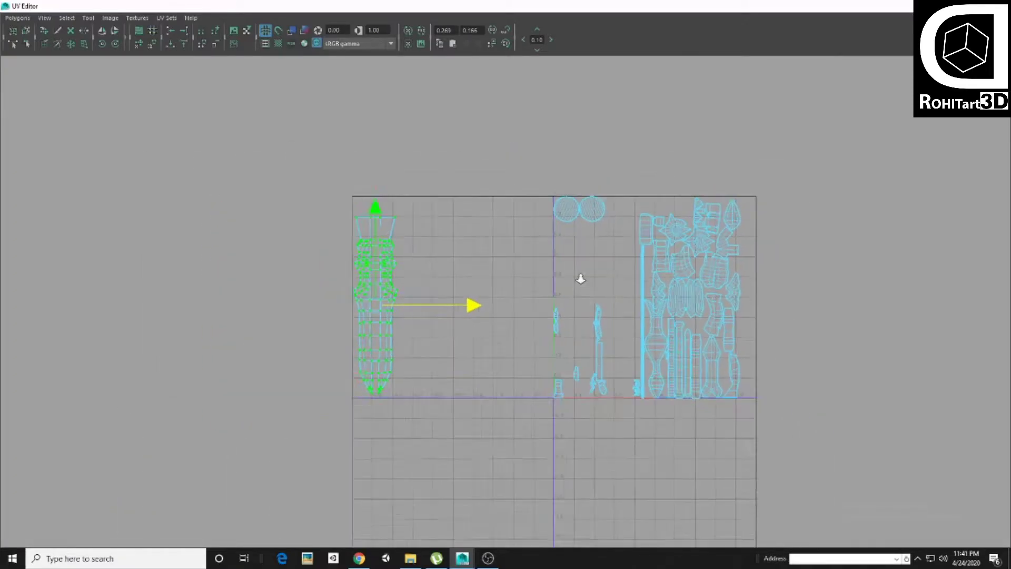
scroll(634, 360, down, 1)
drag(516, 6, 647, 45)
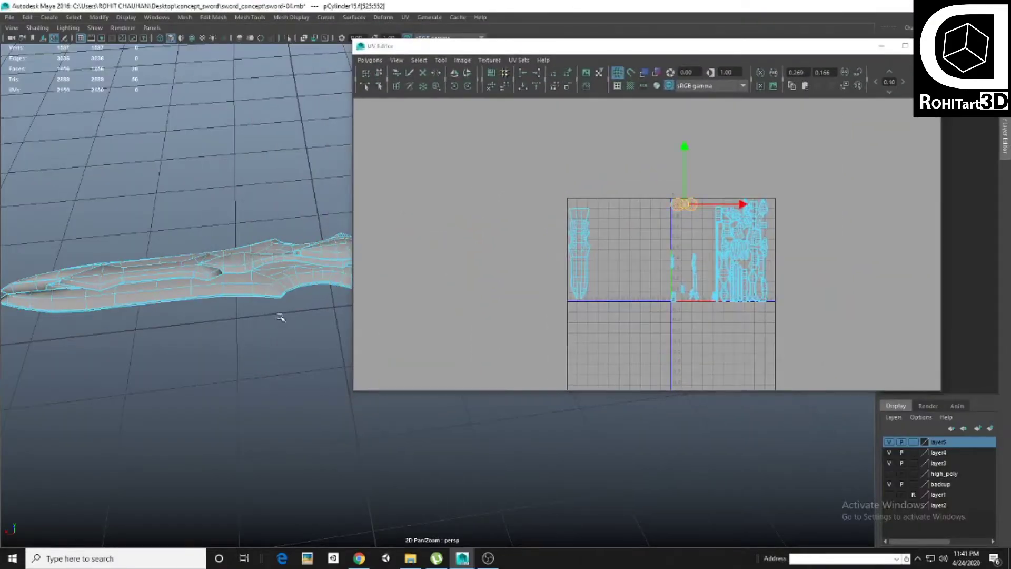
Switch to UV selection and select the whole blade shell
scroll(613, 259, up, 1)
right_drag(613, 259, 673, 243)
scroll(673, 244, down, 1)
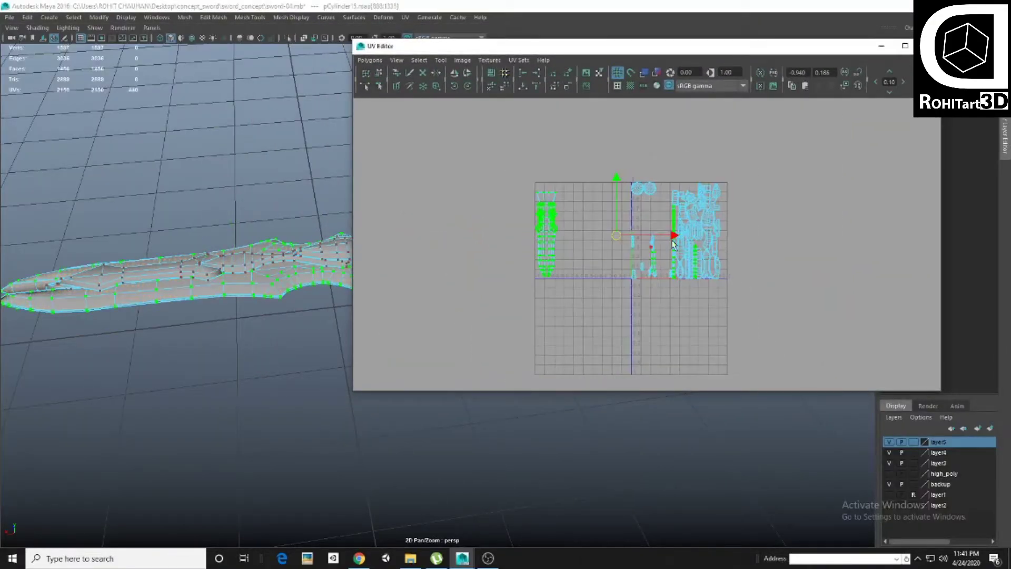
alt+middle_drag(569, 234, 625, 237)
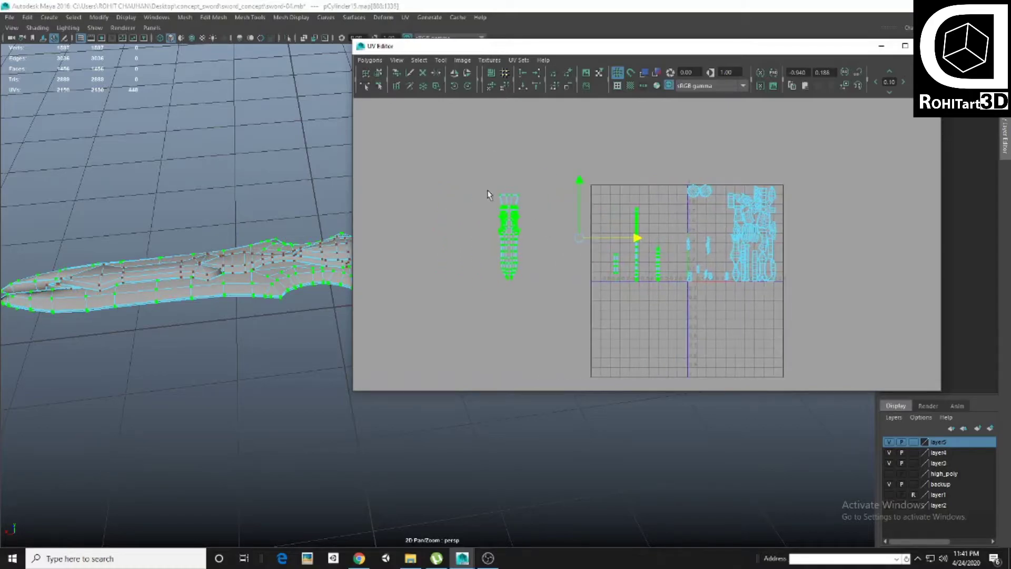
double_click(501, 196)
alt+right_drag(500, 196, 533, 238)
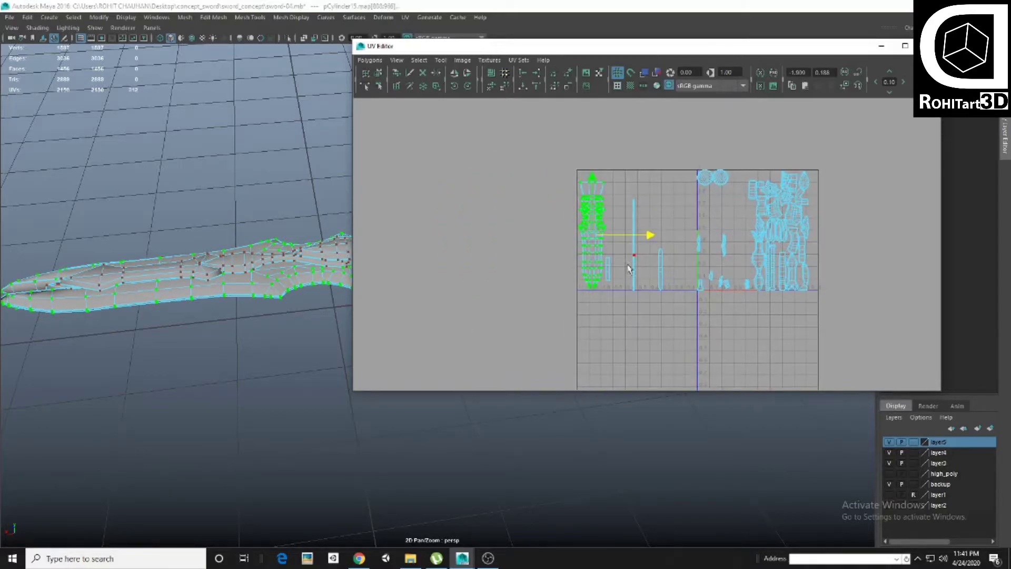
scroll(628, 266, up, 2)
scroll(621, 258, up, 2)
scroll(605, 248, up, 2)
Move the long thin strip shell left beside the blade shell
key(F10)
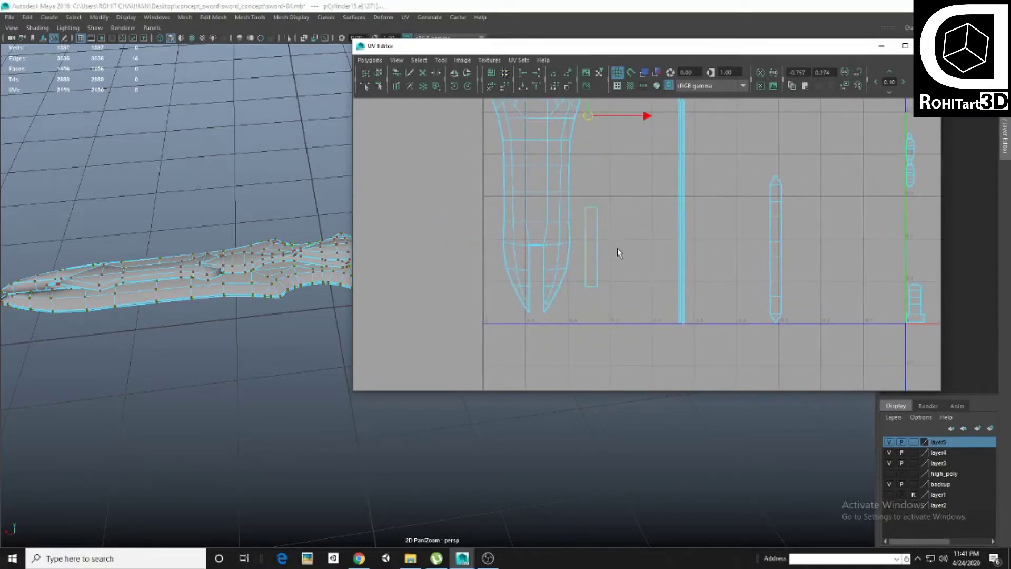
scroll(632, 225, up, 2)
scroll(588, 311, down, 2)
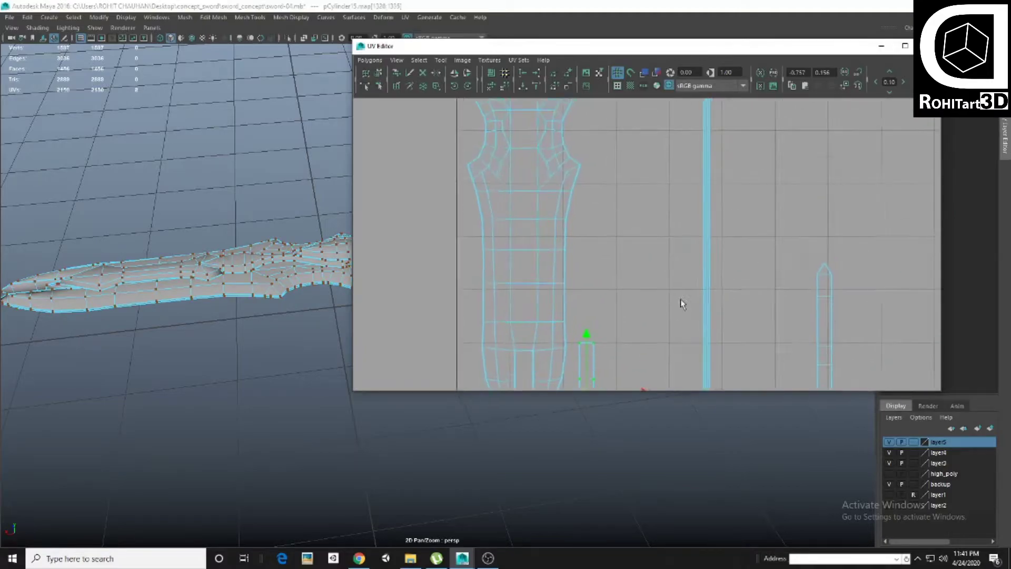
scroll(681, 300, down, 2)
click(678, 155)
ctrl+right_drag(663, 156, 687, 147)
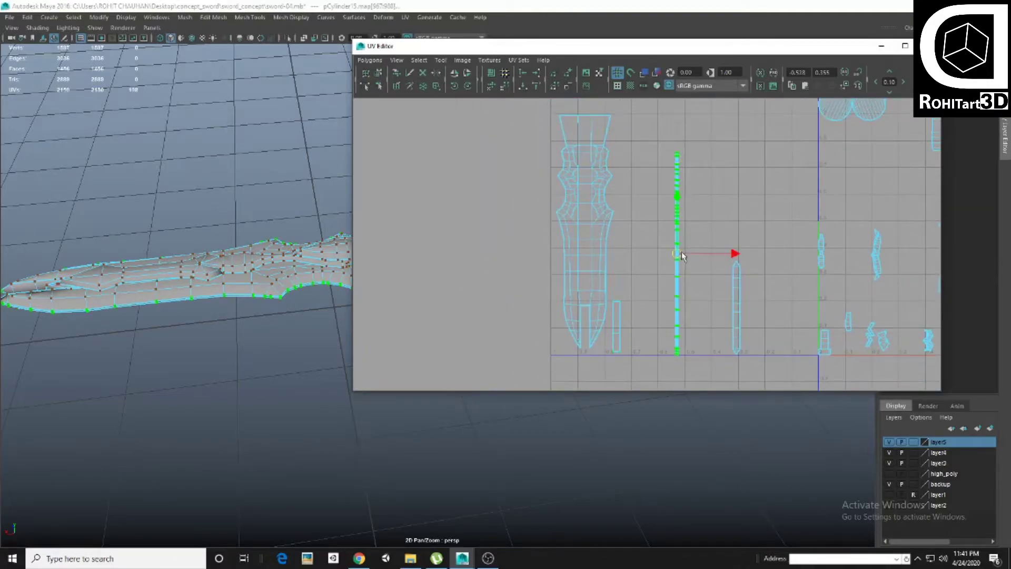
drag(679, 253, 632, 251)
Select the small shell and blade-tip UVs, then clear the selection
click(736, 309)
alt+middle_drag(735, 279, 716, 278)
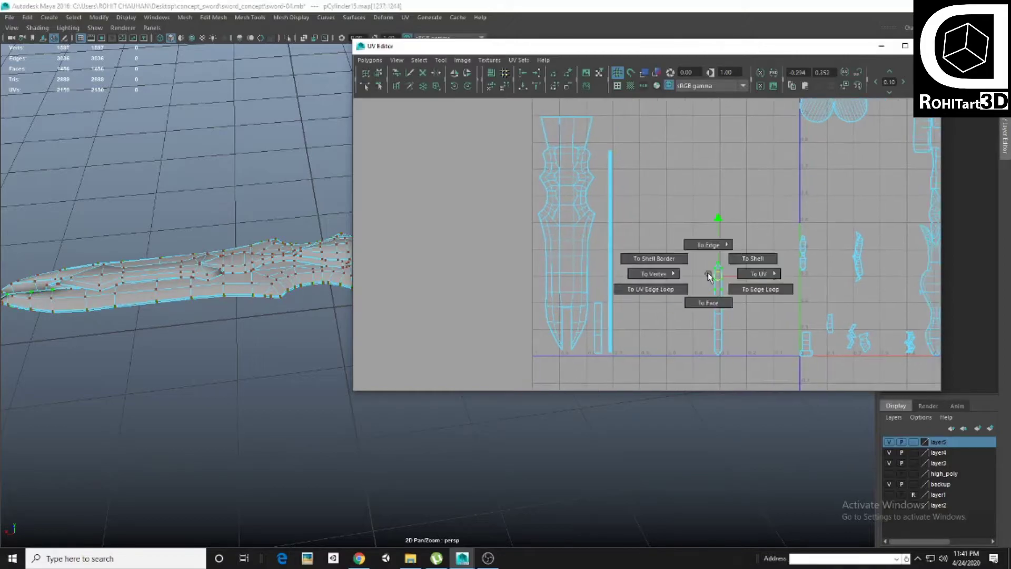
ctrl+right_drag(711, 278, 717, 309)
scroll(600, 242, up, 4)
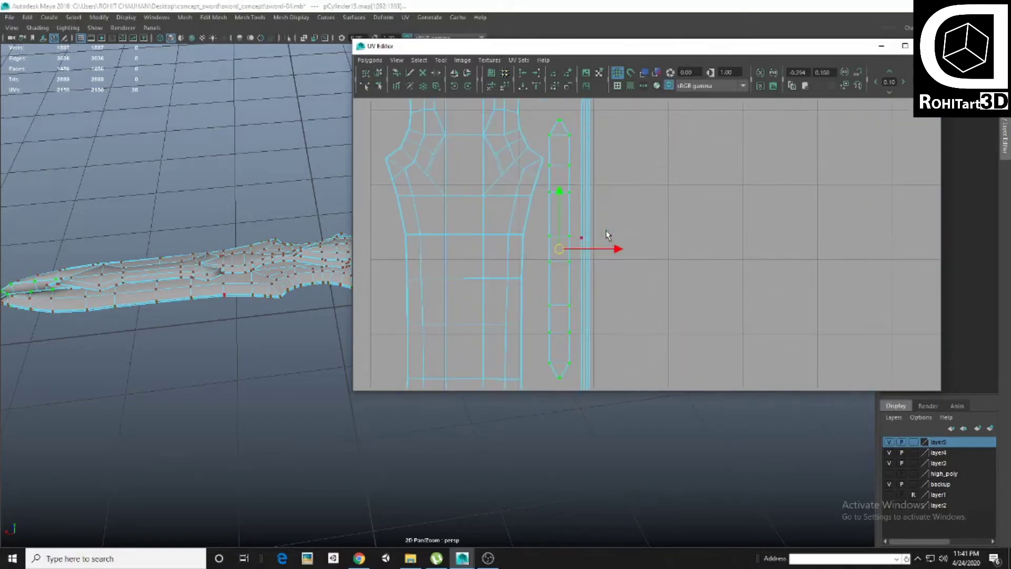
alt+middle_drag(564, 248, 591, 237)
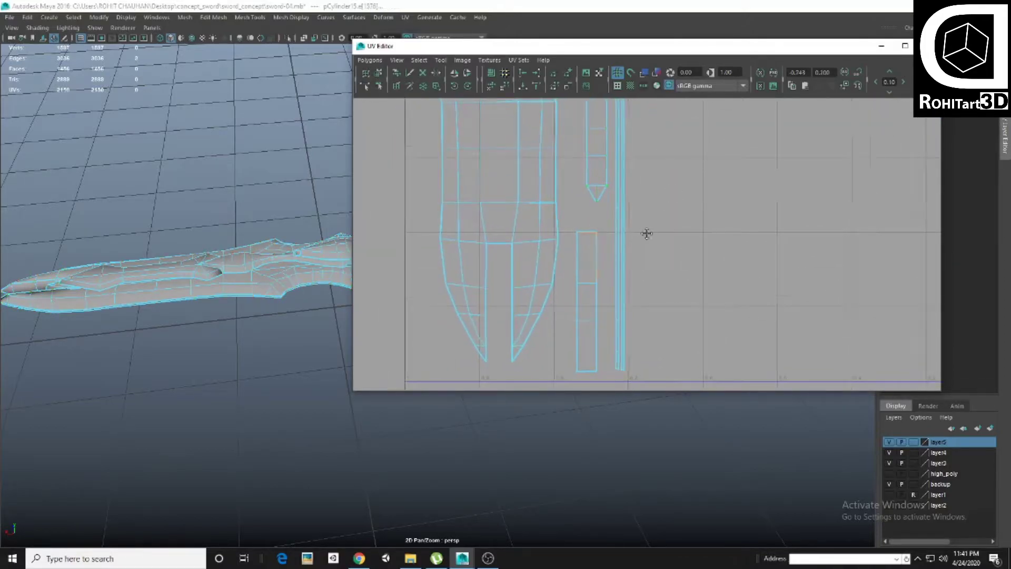
drag(606, 213, 626, 234)
key(F9)
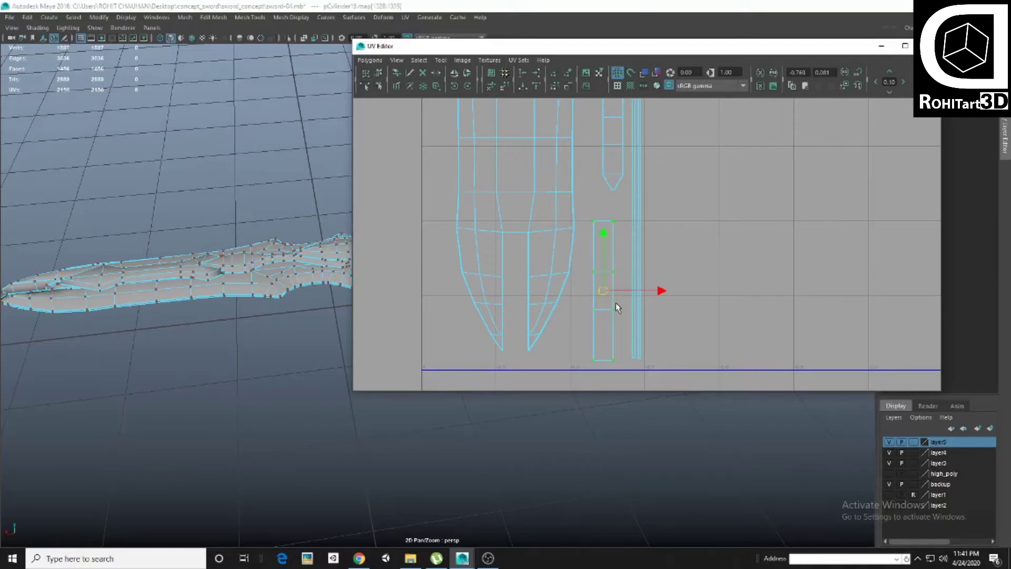
Marquee-select the right-side UV shells and bring up the Layout UVs options
scroll(613, 283, down, 3)
scroll(659, 241, down, 3)
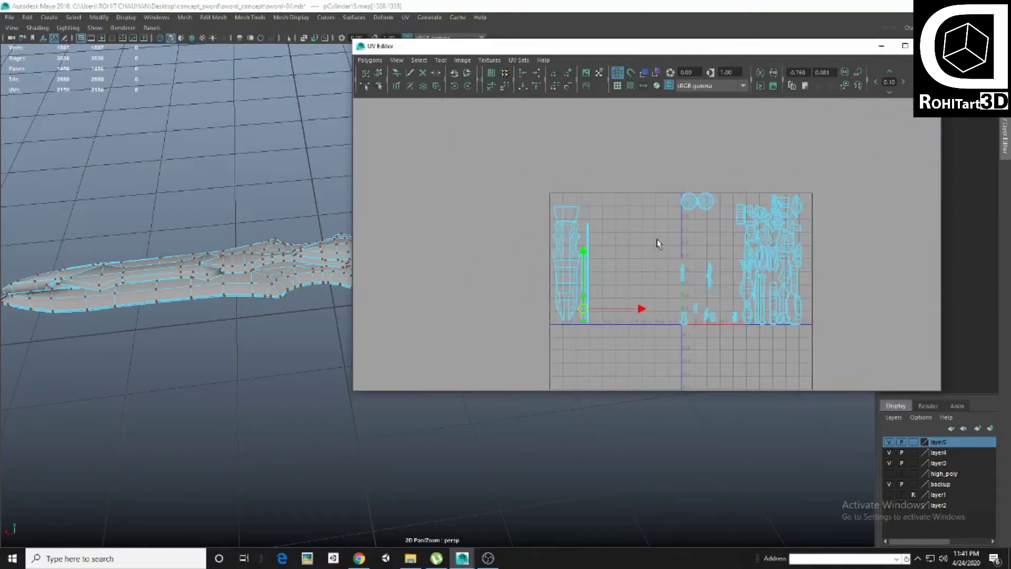
drag(643, 158, 869, 372)
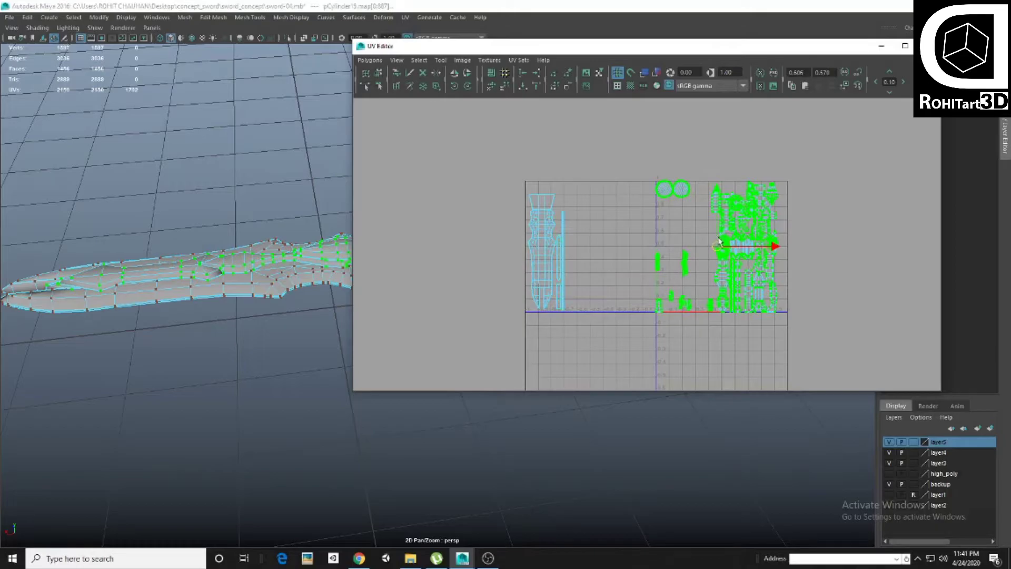
shift+right_drag(719, 242, 677, 224)
Apply Layout UVs to auto-arrange the selected right-side shells, then close the options
click(849, 322)
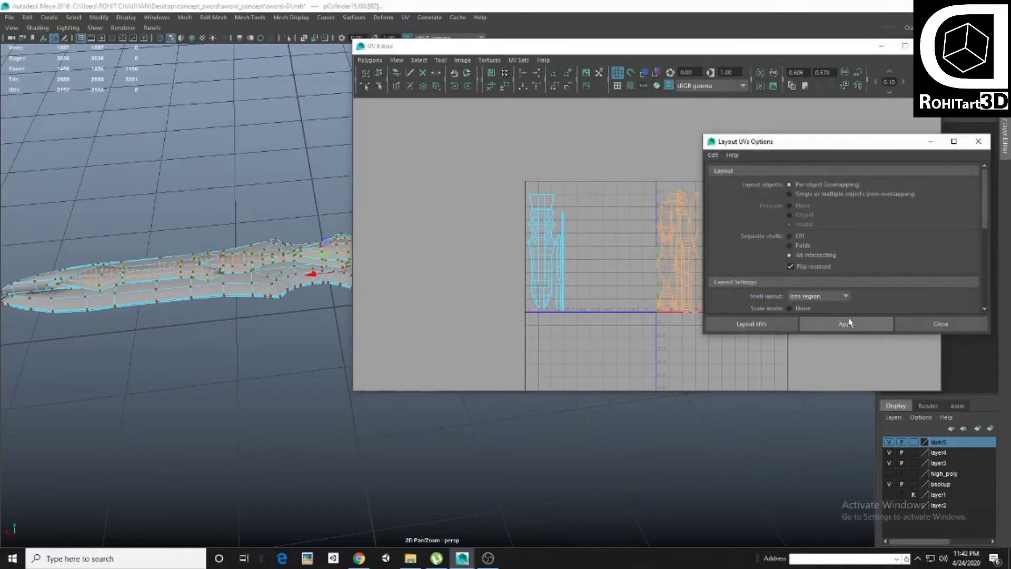
mouse_move(833, 141)
mouse_down()
mouse_move(660, 425)
mouse_move(511, 350)
mouse_up()
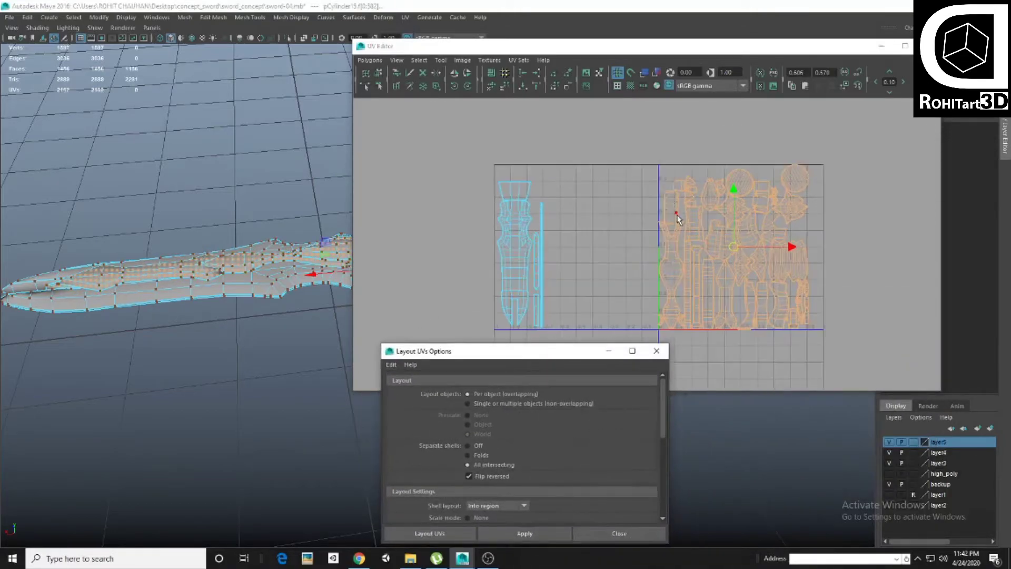
click(619, 533)
alt+middle_drag(752, 219, 693, 211)
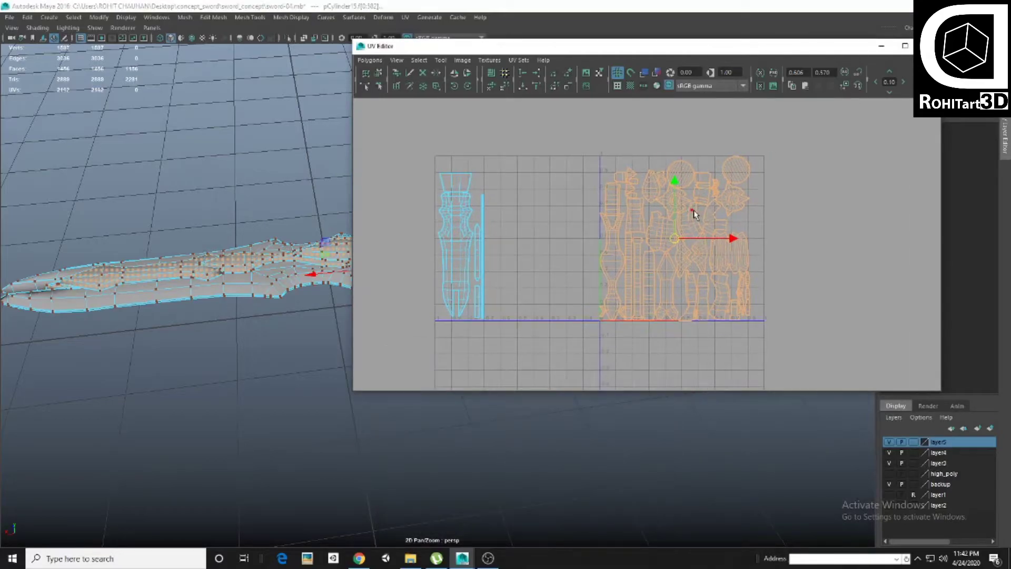
Shrink the laid-out shell block slightly and shift it a little right in the tile
drag(680, 240, 672, 240)
key(ctrl+F11)
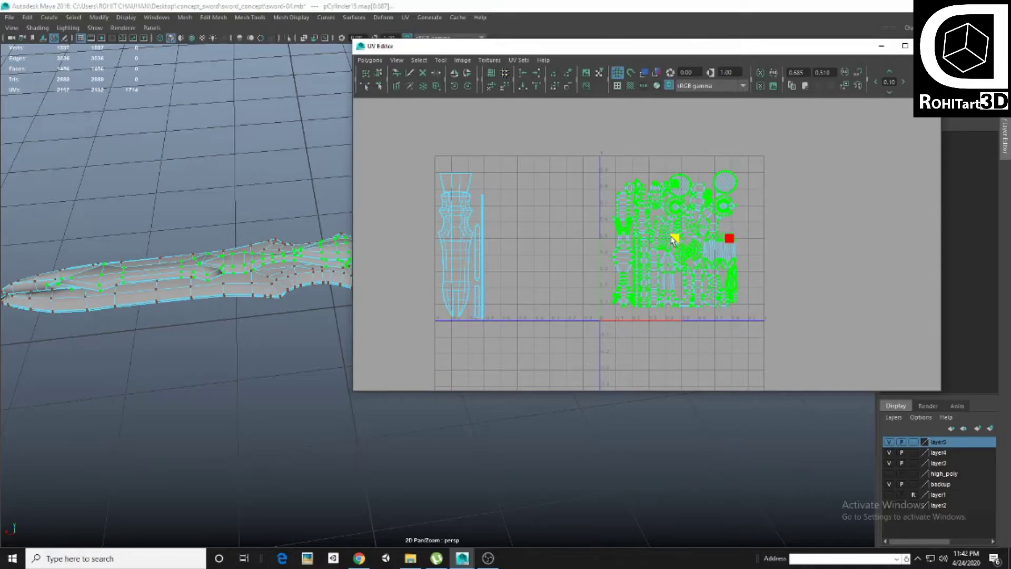
alt+middle_drag(673, 240, 669, 217)
drag(719, 225, 741, 228)
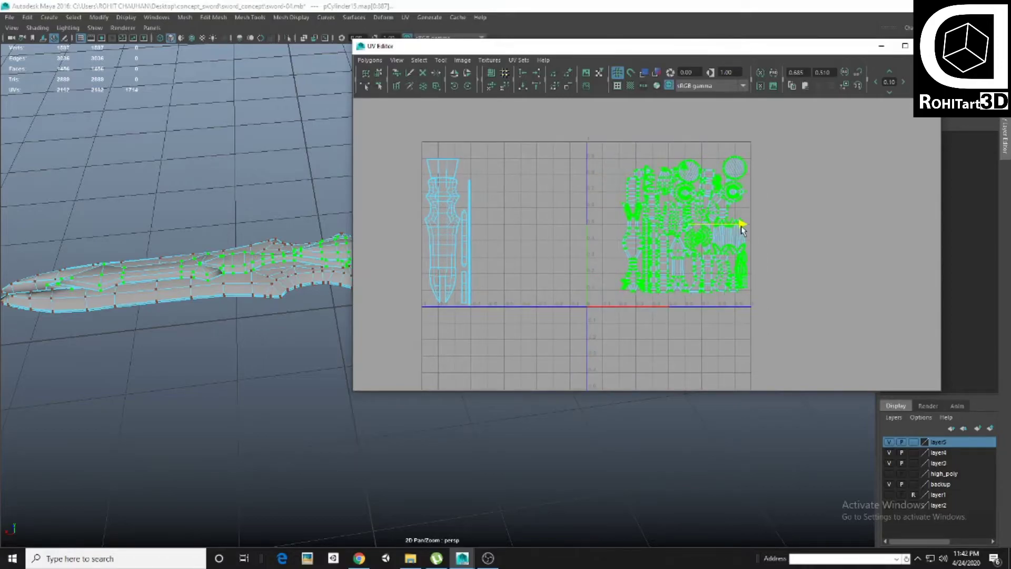
scroll(716, 174, up, 3)
scroll(705, 132, up, 2)
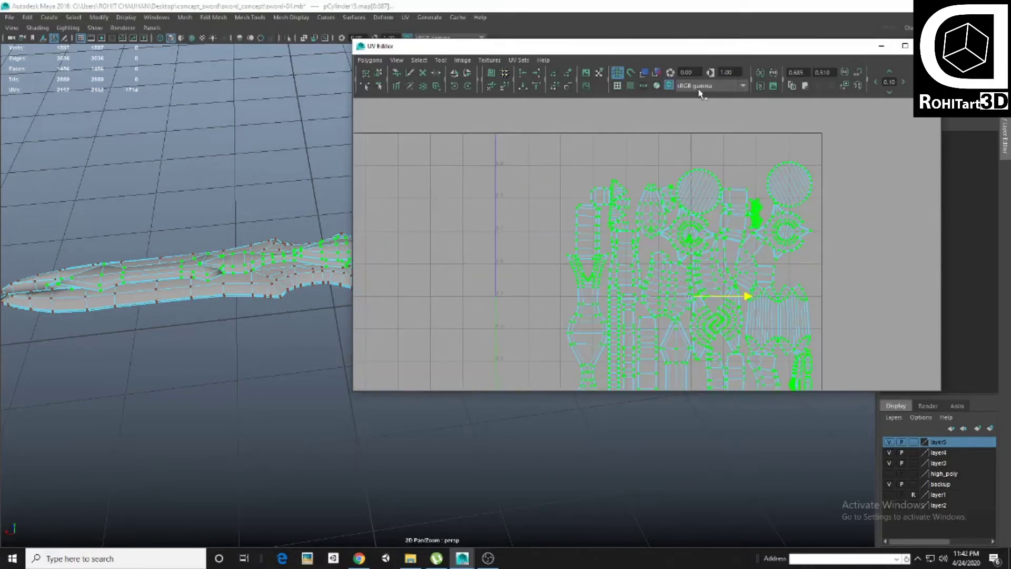
double_click(697, 53)
Move the central circle shell up beside the top-right circle shell
click(688, 247)
scroll(708, 234, up, 2)
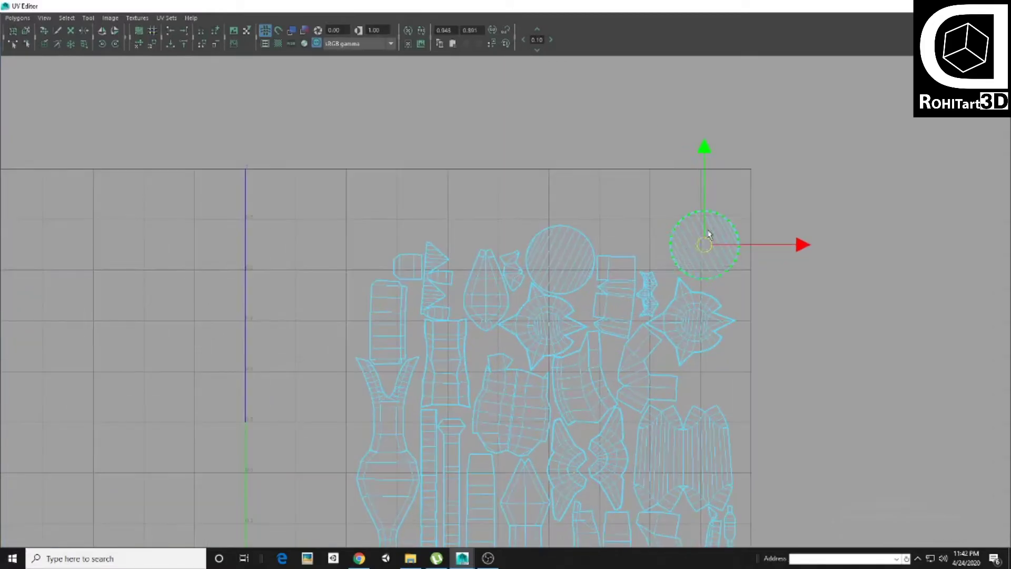
click(561, 236)
alt+middle_drag(560, 237, 566, 276)
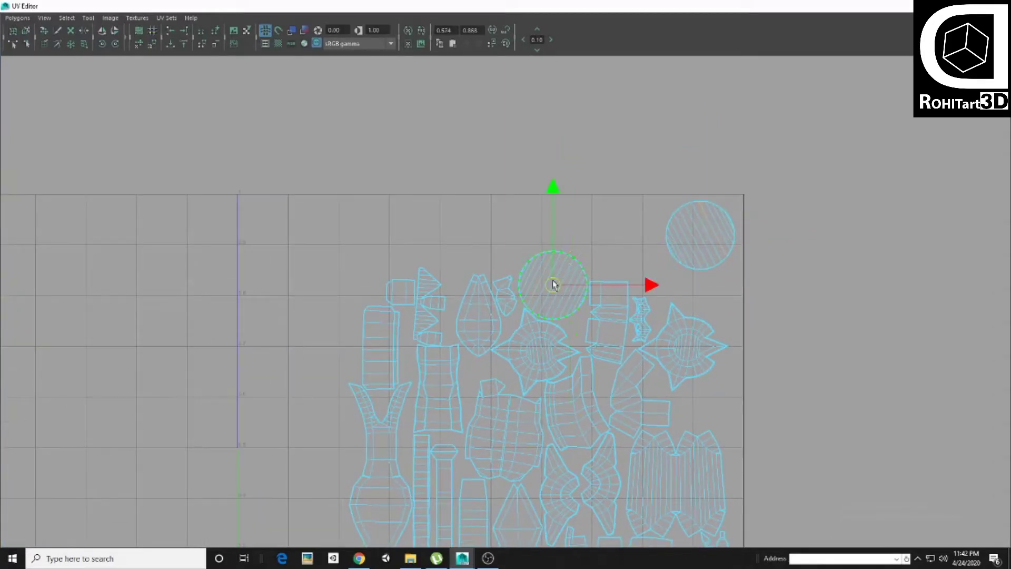
drag(553, 285, 624, 232)
scroll(488, 314, down, 2)
alt+middle_drag(487, 314, 406, 242)
Select the small rectangular shell and the two small shells under the vase shape
click(424, 282)
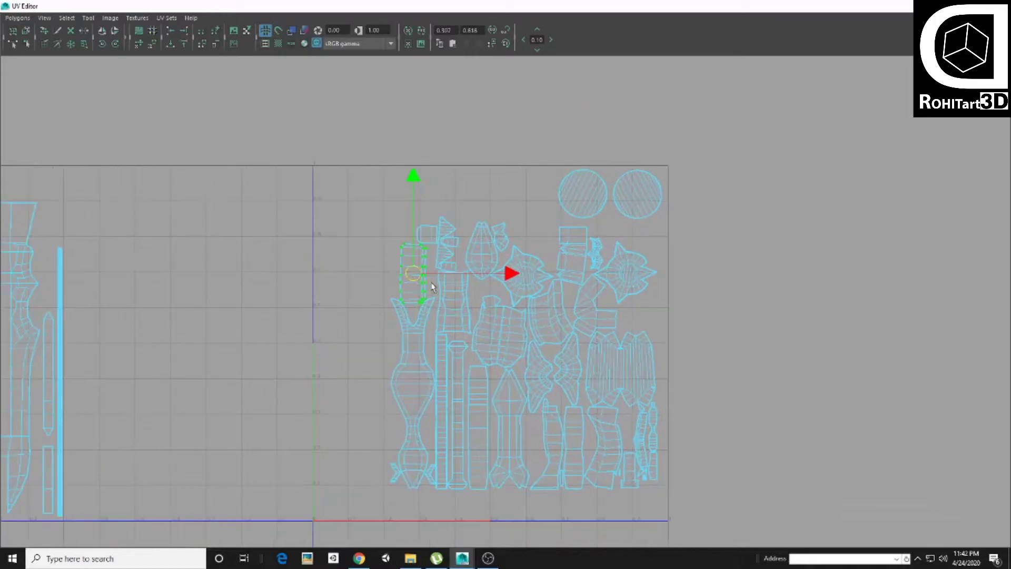
scroll(478, 203, down, 1)
scroll(514, 234, down, 1)
scroll(514, 234, up, 2)
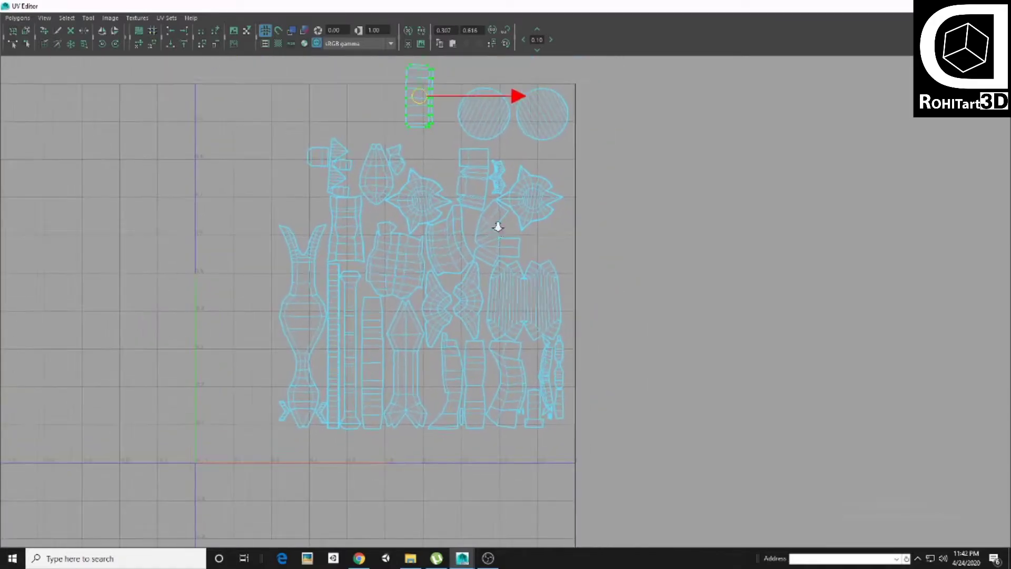
scroll(498, 223, up, 2)
scroll(494, 235, down, 2)
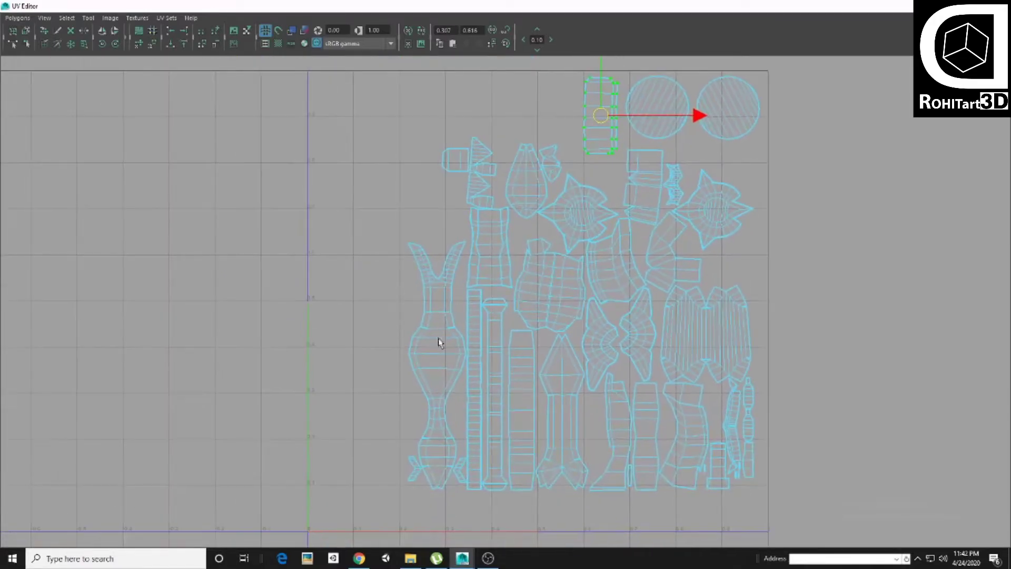
alt+middle_drag(440, 343, 402, 367)
click(402, 368)
scroll(428, 397, up, 1)
scroll(445, 425, up, 1)
scroll(445, 426, down, 2)
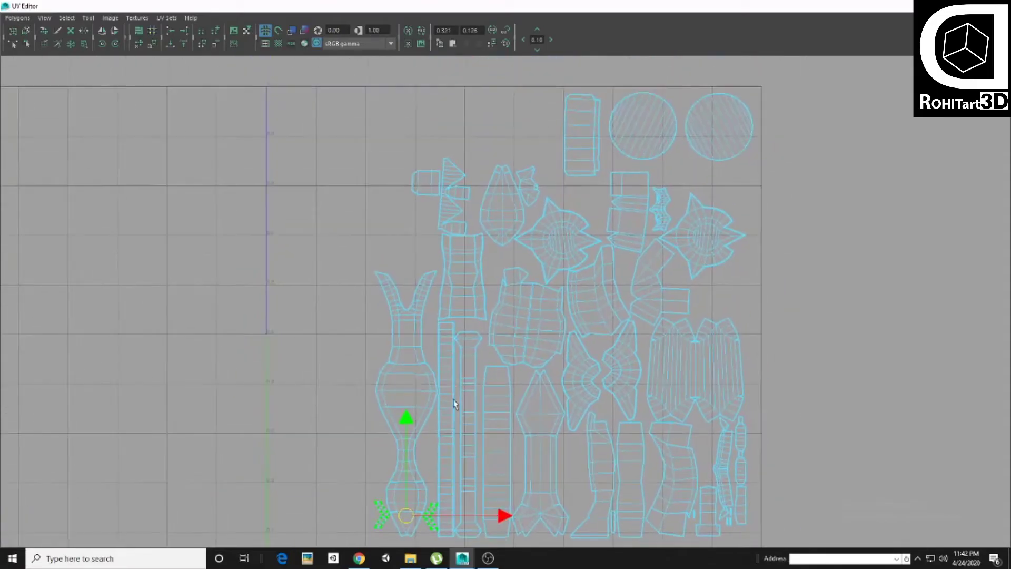
alt+middle_drag(445, 426, 418, 497)
scroll(313, 213, down, 1)
Move the tall blade and strip shells right into the 0–1 tile's left side
alt+middle_drag(313, 213, 324, 90)
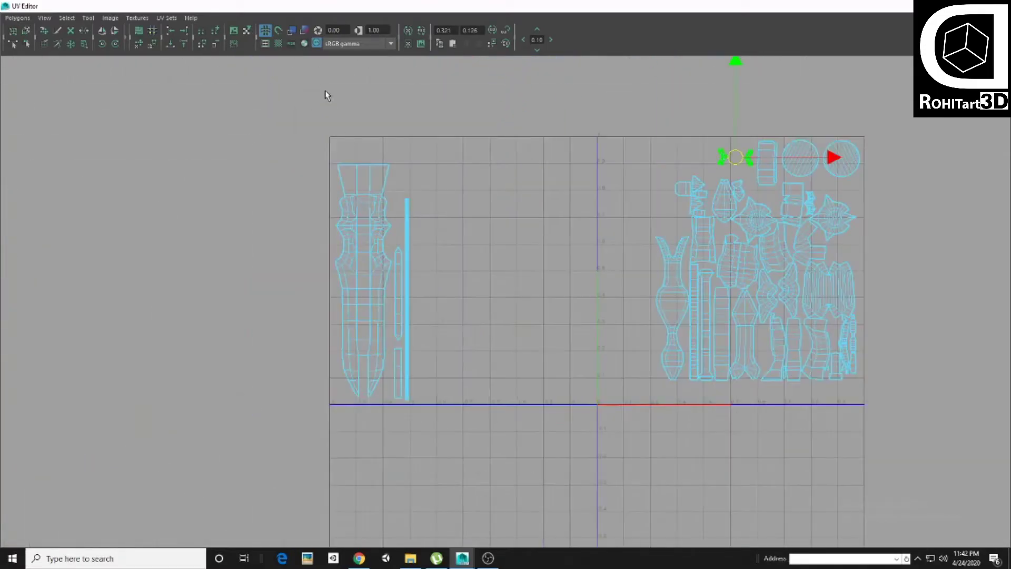
drag(324, 90, 461, 364)
drag(378, 286, 636, 283)
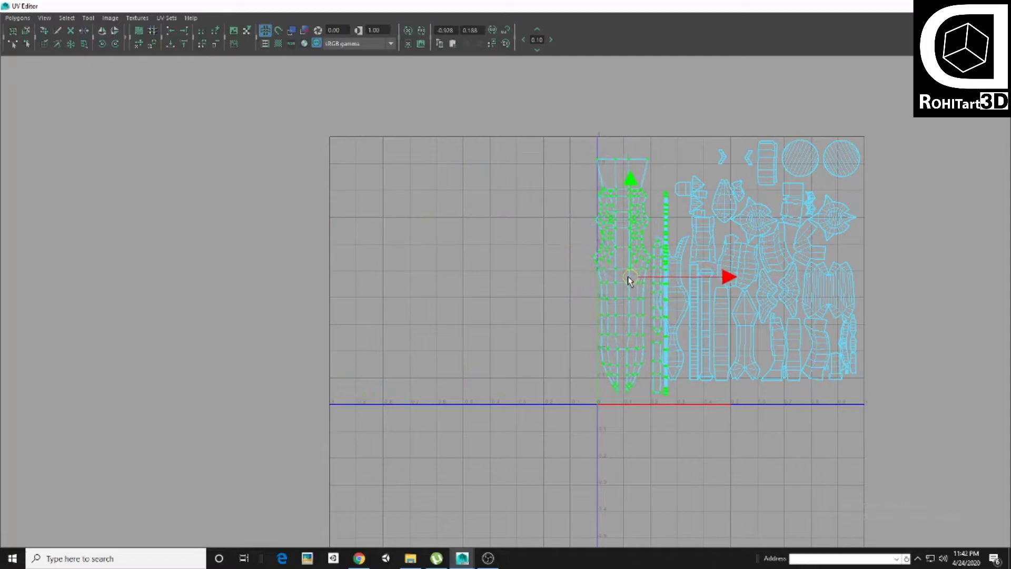
alt+middle_drag(636, 283, 506, 267)
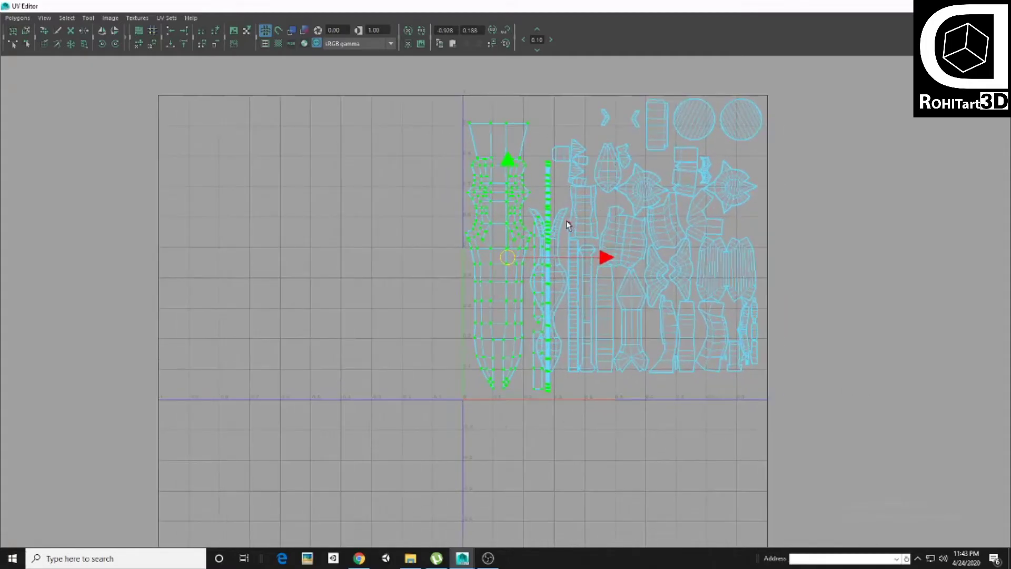
Place the thin strip shell to the left, next to the blade shell
scroll(519, 308, up, 1)
click(518, 308)
drag(869, 274, 802, 275)
alt+middle_drag(886, 251, 797, 211)
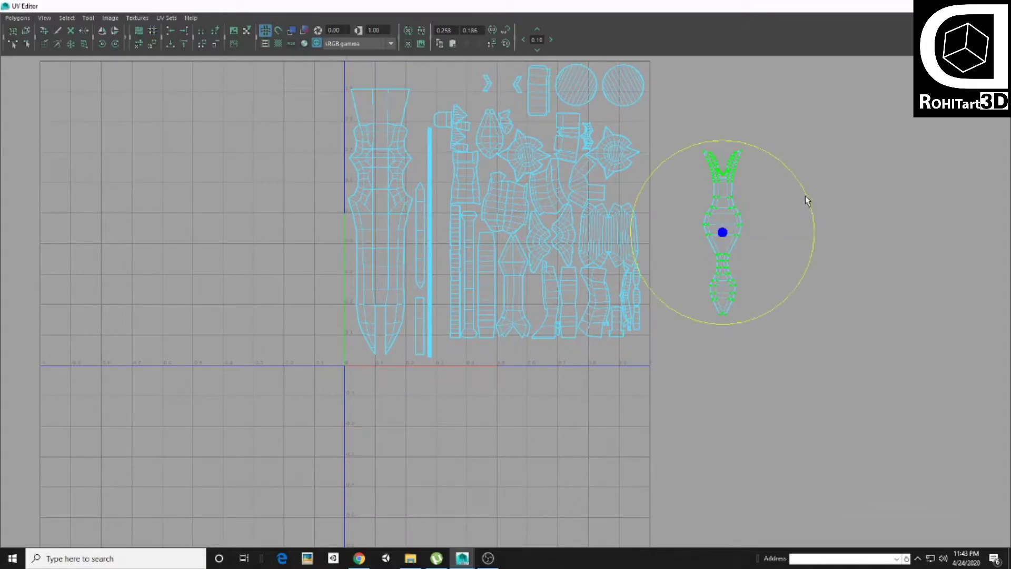
Rotate the long curved shell 90° to lie horizontally and place it below the 0–1 tile
drag(807, 200, 795, 379)
key(w)
drag(735, 249, 593, 345)
drag(544, 371, 543, 453)
key(a)
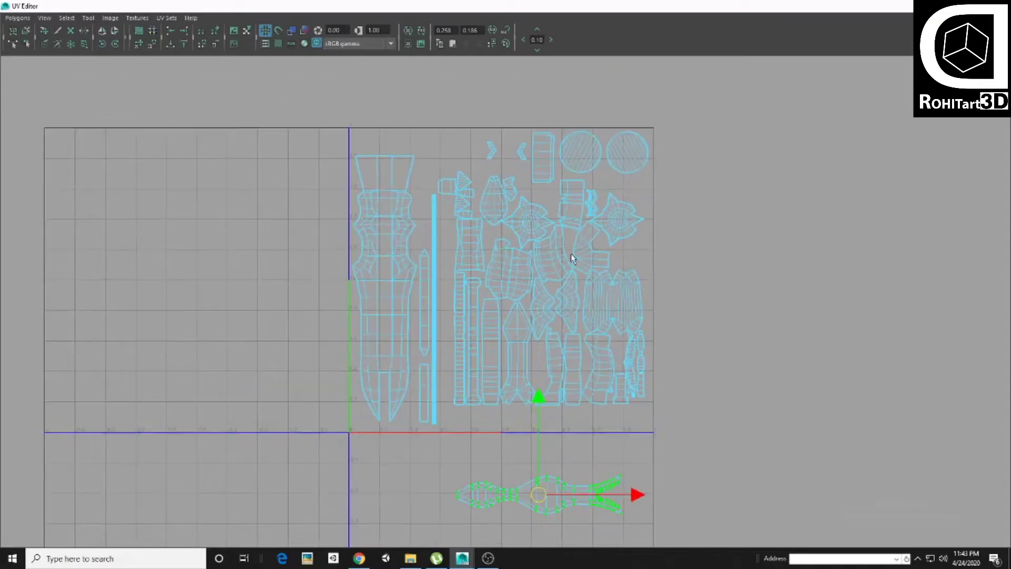
Move the cluster of packed shells upward in the tile, clearing room for the curved shell
drag(701, 378, 702, 400)
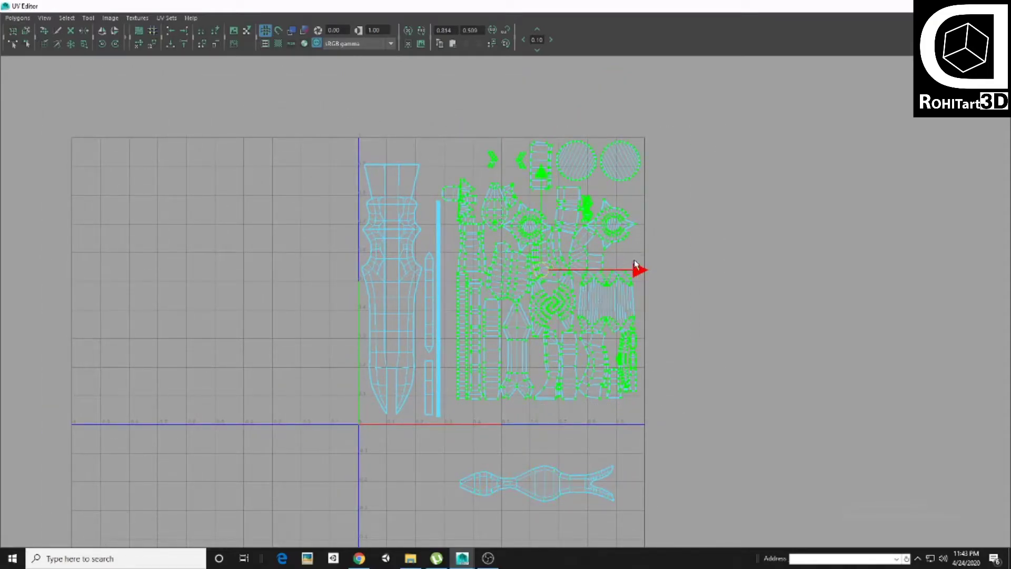
drag(565, 211, 565, 180)
mouse_move(582, 400)
alt+middle_down()
mouse_move(582, 333)
mouse_move(548, 426)
alt+middle_up()
click(545, 437)
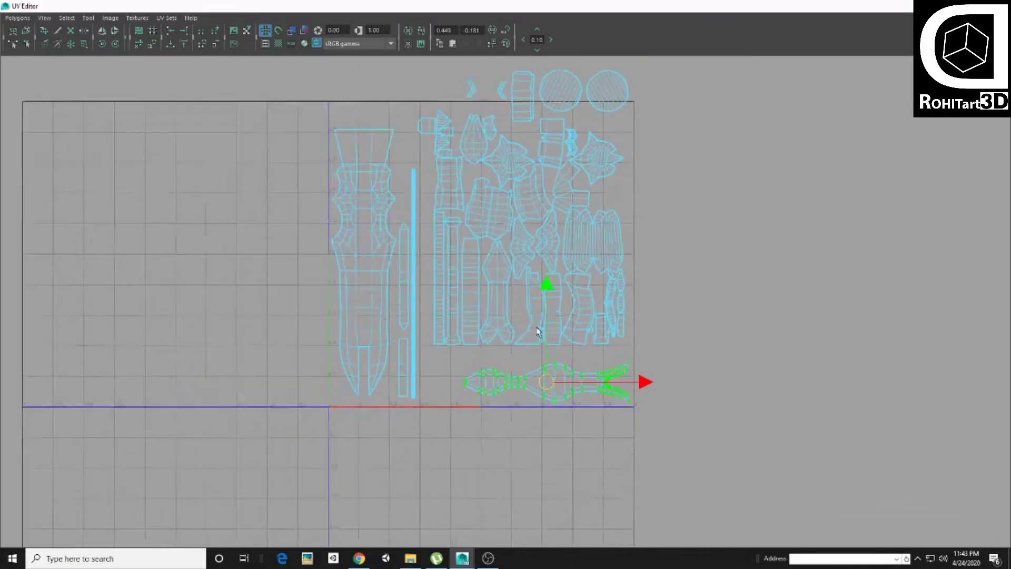
scroll(560, 284, up, 2)
scroll(490, 221, down, 2)
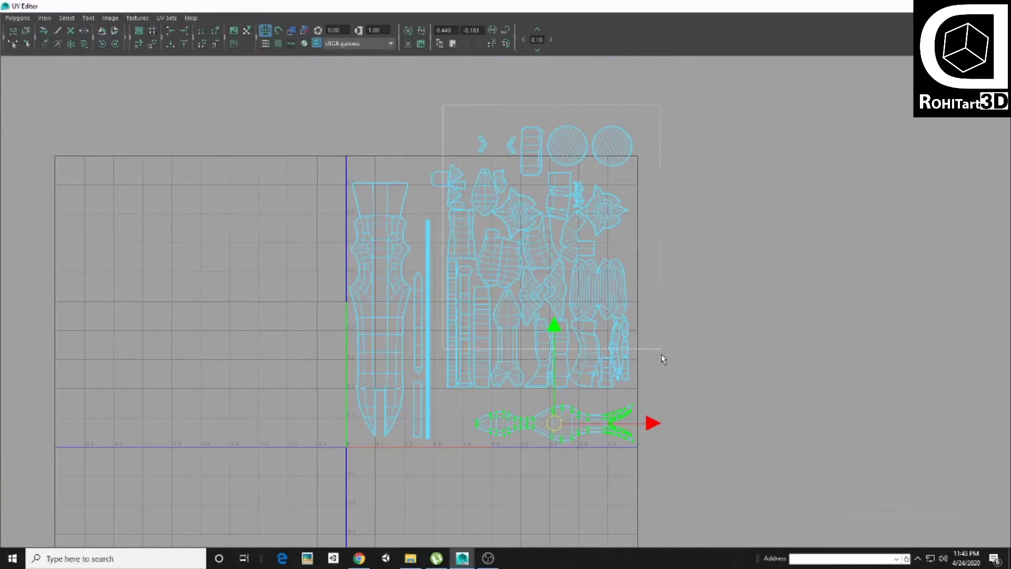
Shift the upper shells back down to close the gap above the curved handle shell
drag(663, 359, 660, 349)
right_drag(564, 293, 559, 188)
drag(537, 167, 540, 180)
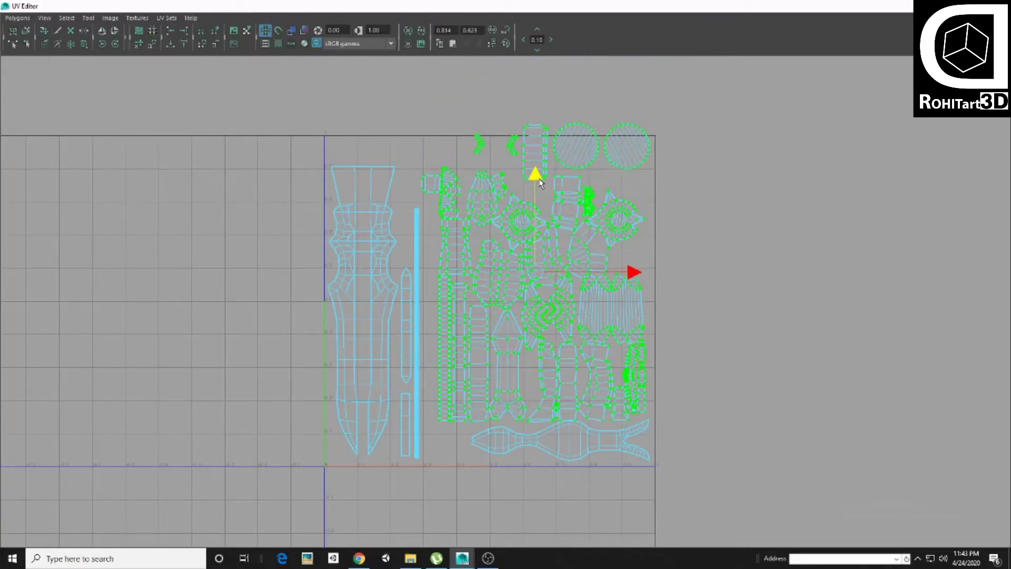
scroll(655, 273, up, 2)
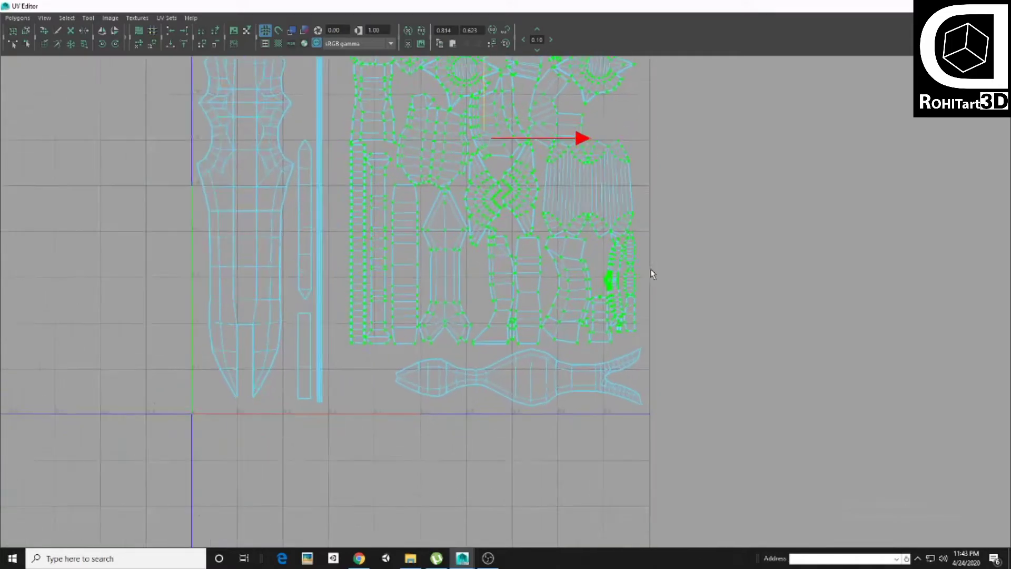
scroll(595, 286, up, 2)
scroll(574, 288, up, 1)
Check the narrow straight, curved and circular shells, then restore the UV Editor window
click(570, 279)
scroll(562, 266, down, 1)
scroll(566, 300, up, 1)
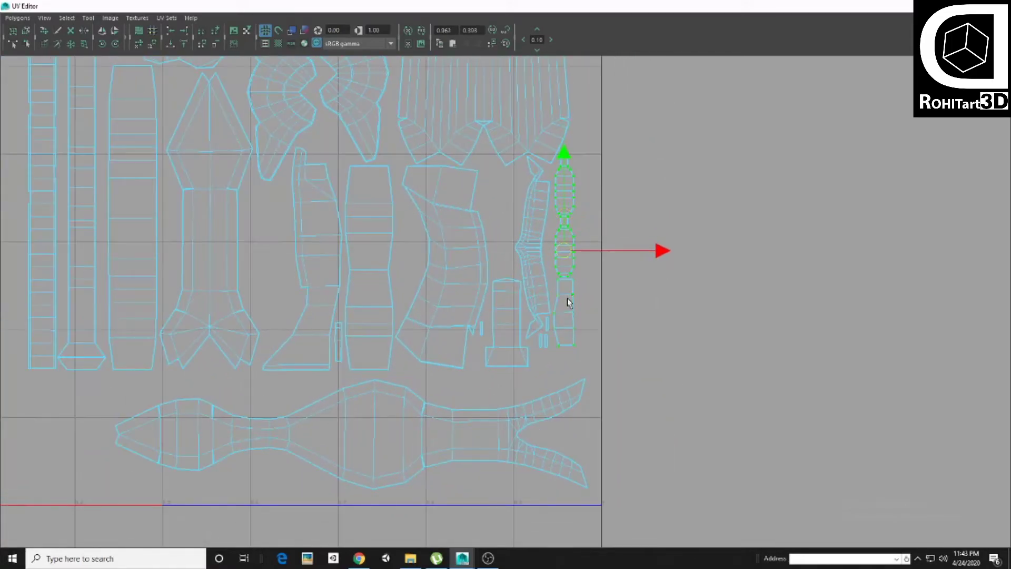
scroll(568, 289, up, 1)
scroll(543, 342, down, 1)
click(548, 342)
scroll(562, 304, up, 1)
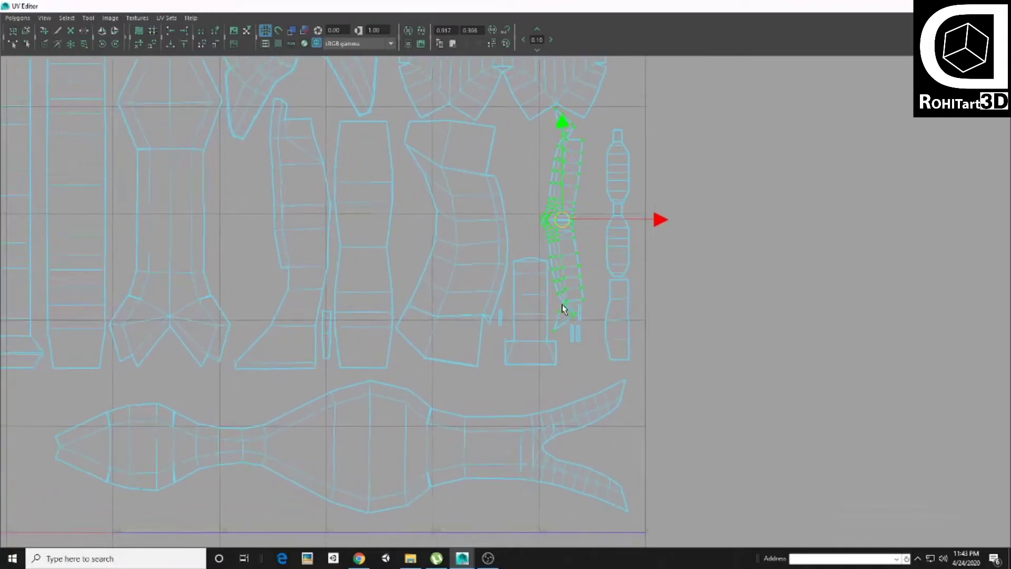
scroll(550, 337, up, 1)
scroll(526, 237, down, 2)
scroll(524, 221, down, 2)
click(509, 213)
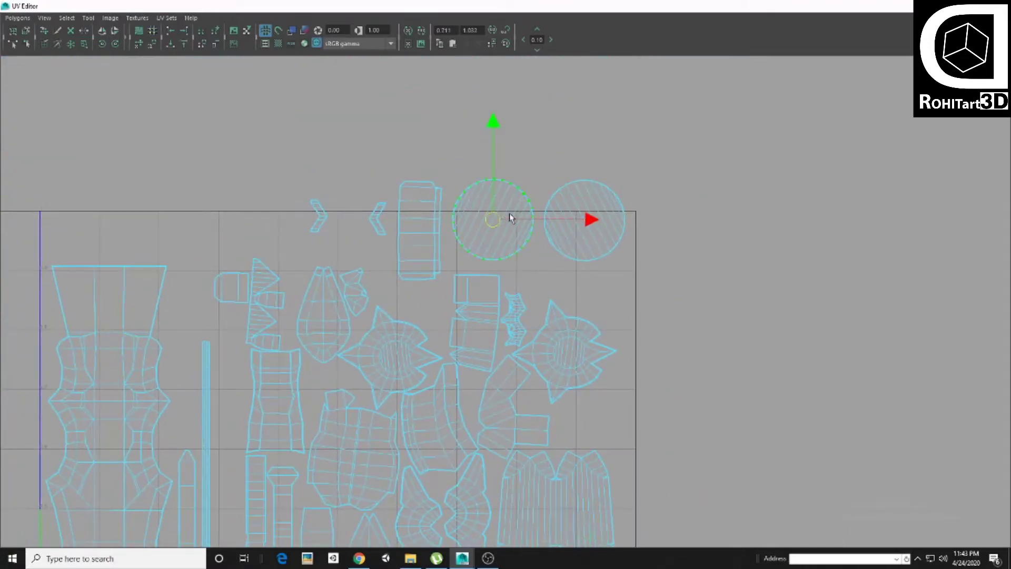
scroll(580, 216, up, 1)
double_click(576, 7)
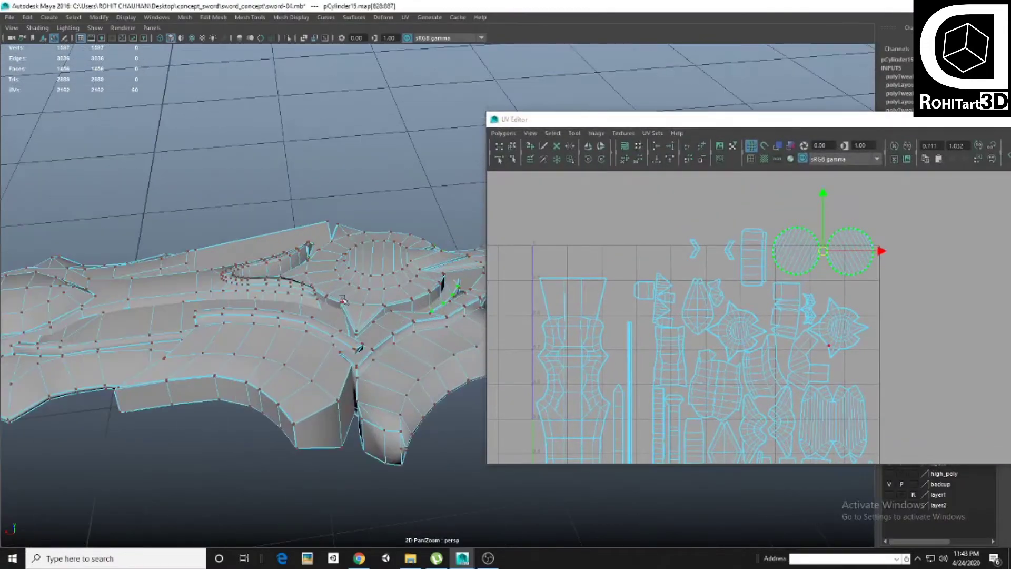
Maximize the UV Editor and move a circle shell to the top-left, above the handle shell
scroll(719, 251, down, 2)
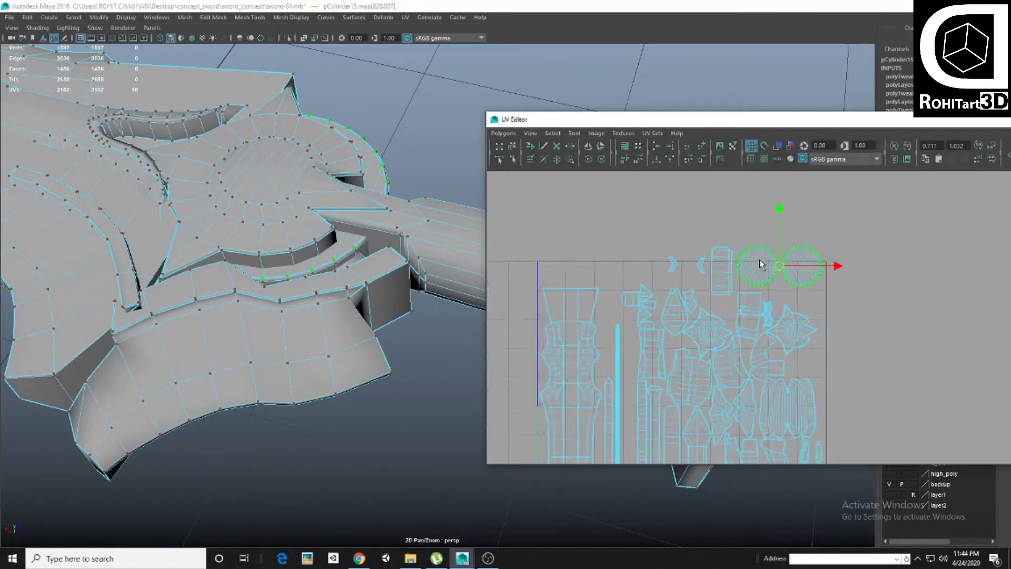
scroll(759, 259, up, 1)
scroll(781, 287, up, 3)
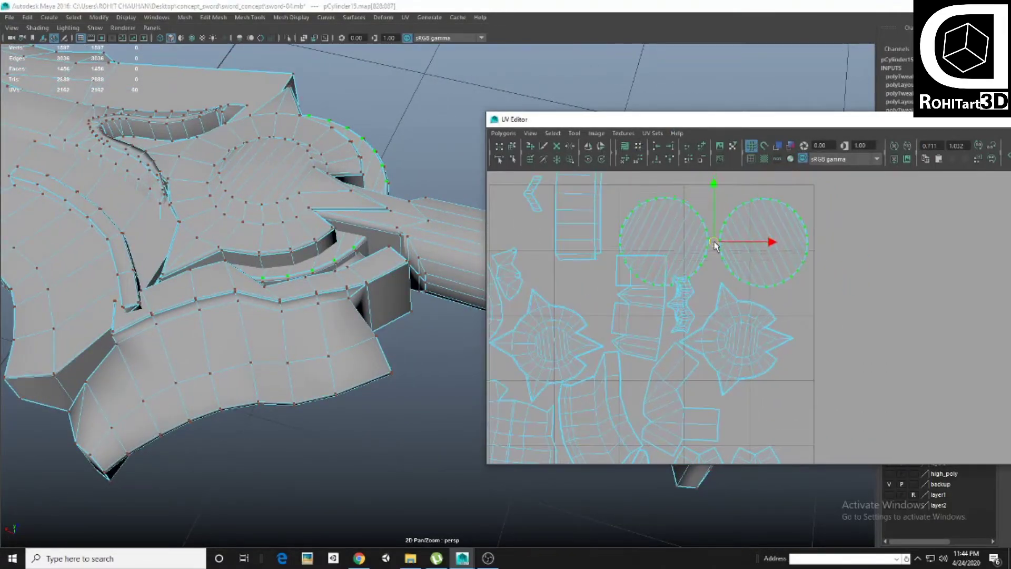
scroll(681, 240, down, 2)
scroll(811, 277, up, 1)
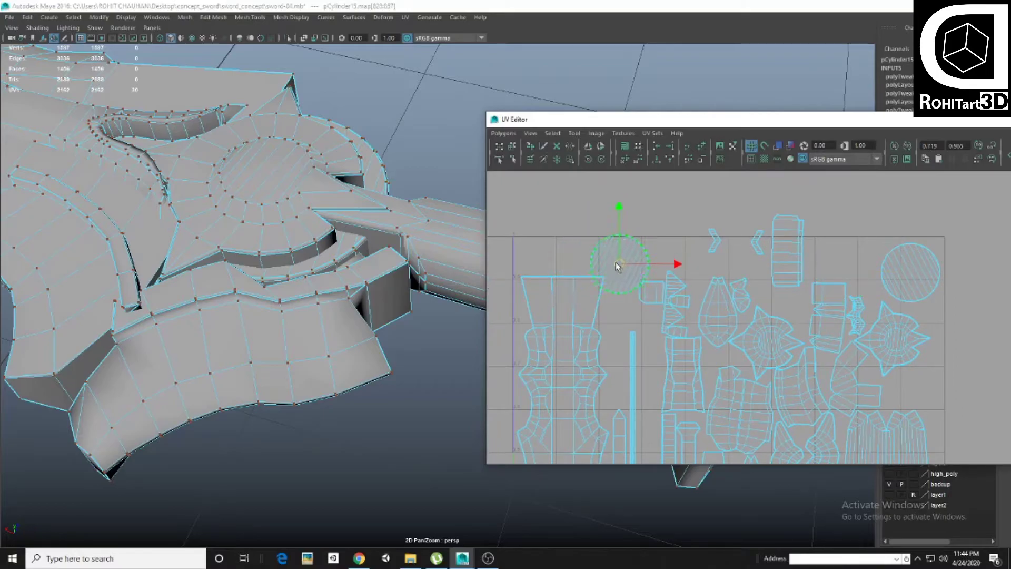
scroll(615, 262, up, 2)
double_click(664, 120)
scroll(513, 255, up, 1)
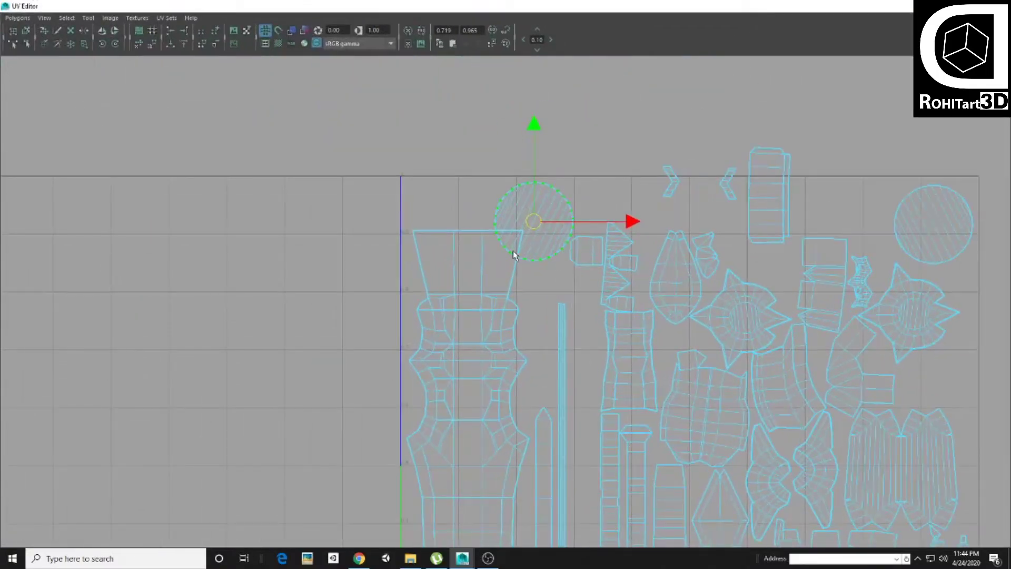
drag(513, 255, 400, 221)
Select the handle shell's UVs and the small square shell, then restore the editor window
alt+middle_drag(481, 259, 420, 199)
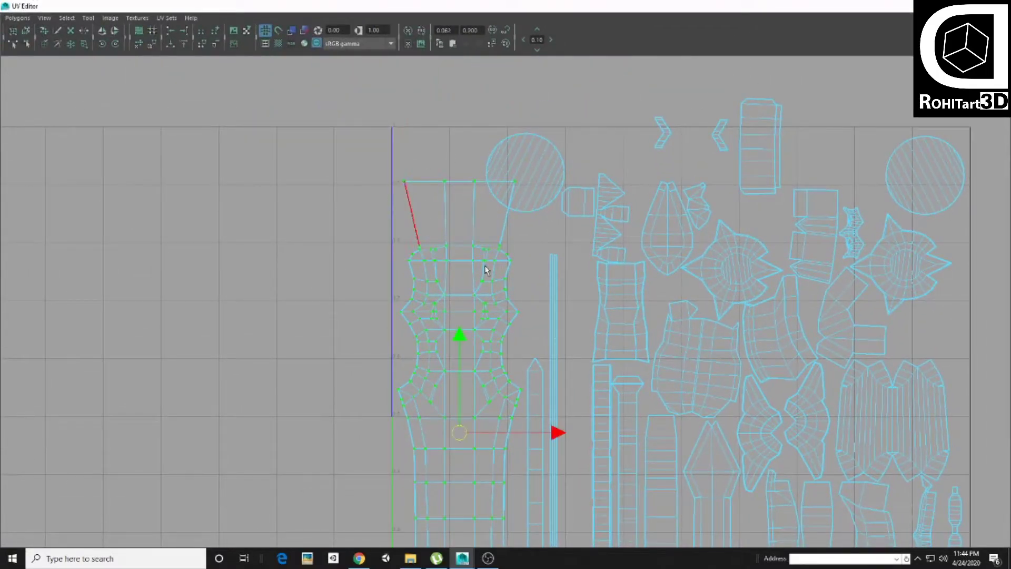
scroll(485, 270, down, 2)
scroll(513, 143, up, 2)
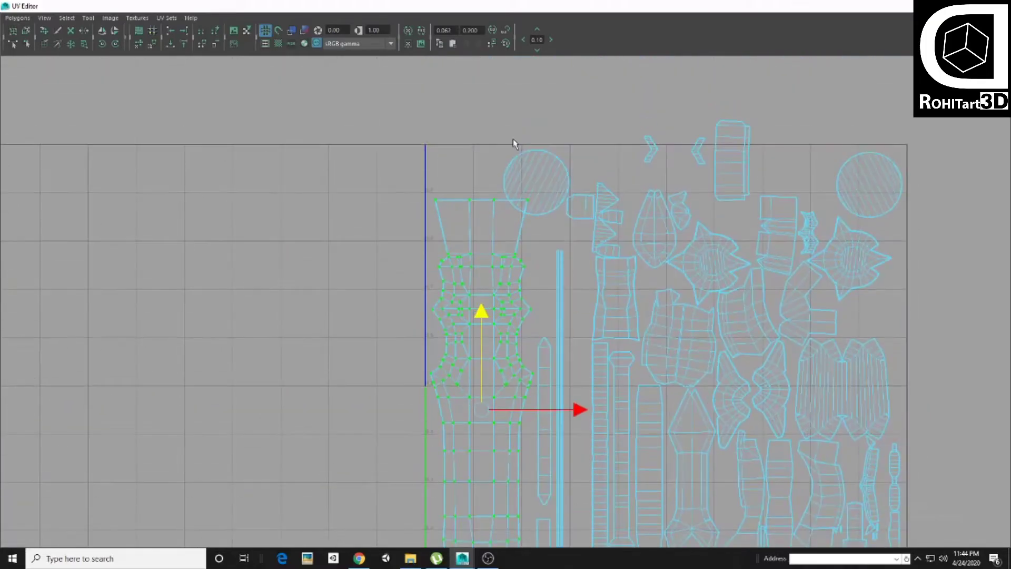
scroll(513, 143, up, 1)
alt+middle_drag(569, 237, 497, 200)
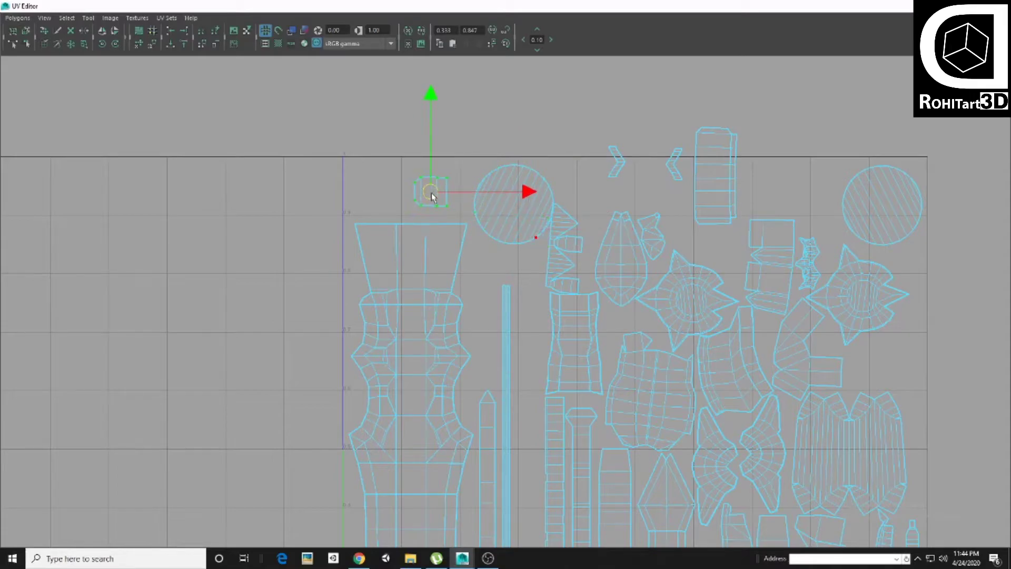
double_click(468, 5)
alt+drag(158, 158, 285, 121)
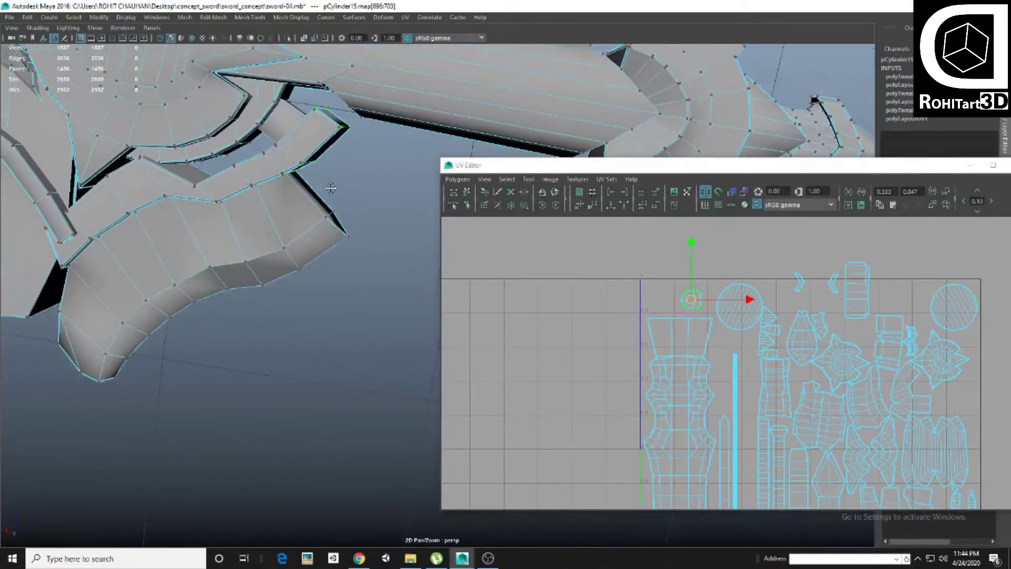
Select the small face on the guard and convert it to its UV shell
click(285, 121)
scroll(684, 369, up, 5)
shift+right_click(680, 372)
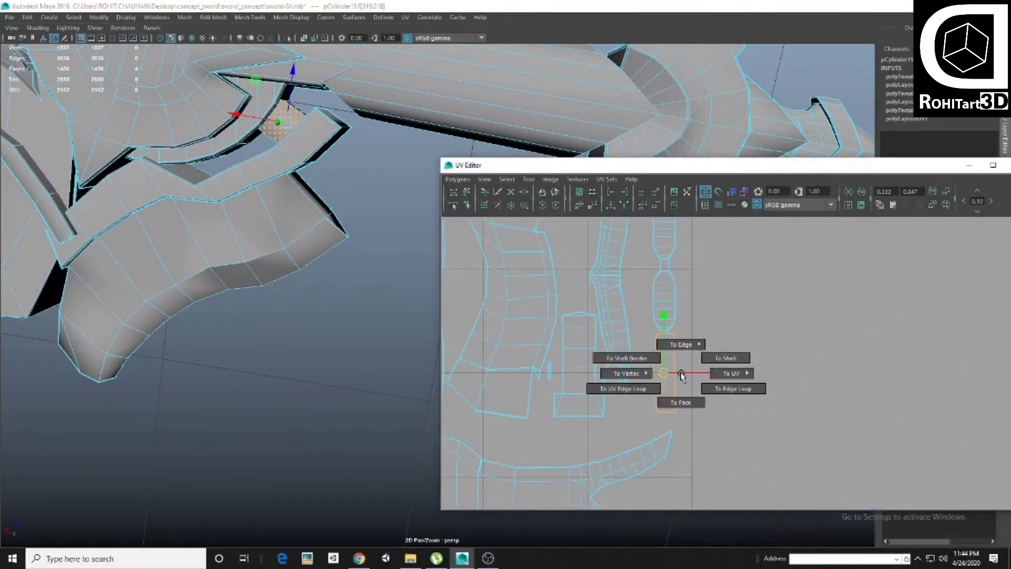
shift+right_drag(680, 371, 644, 377)
key(r)
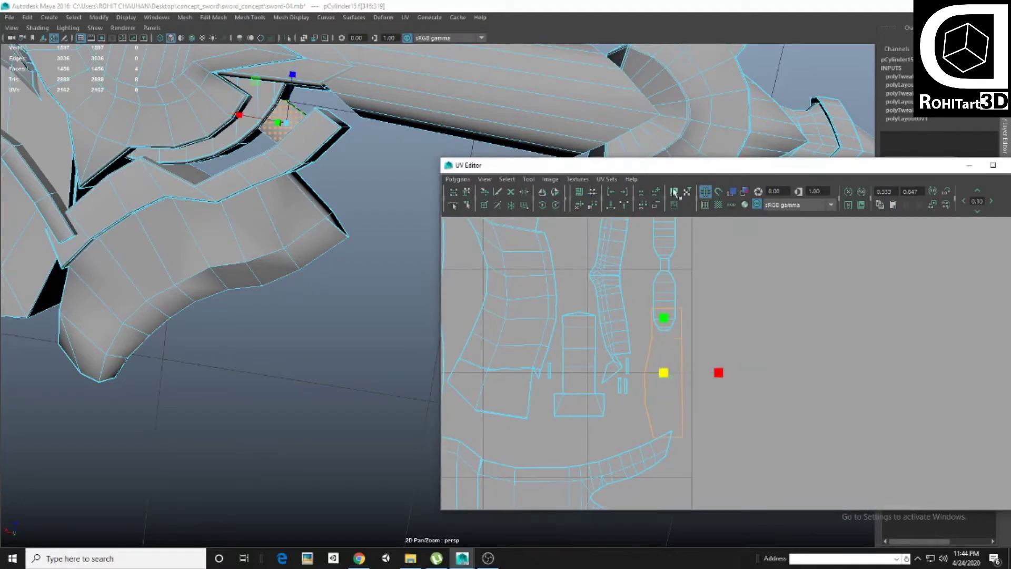
Scale and move the small face shell to the right edge of the 0–1 tile
double_click(677, 165)
scroll(683, 372, down, 3)
scroll(508, 368, down, 3)
scroll(518, 390, down, 2)
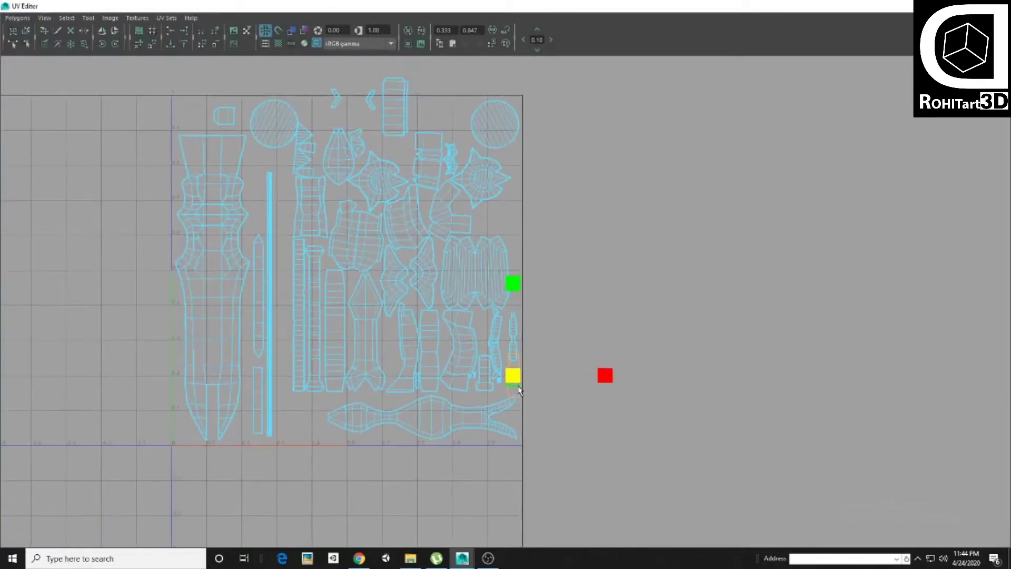
key(r)
scroll(513, 226, up, 1)
scroll(542, 240, up, 1)
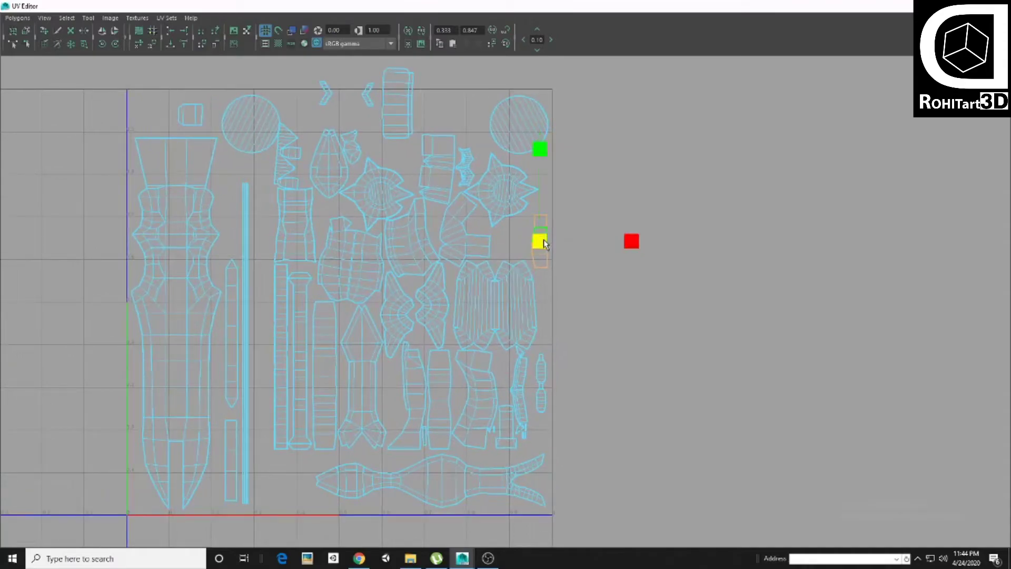
key(w)
scroll(553, 237, up, 2)
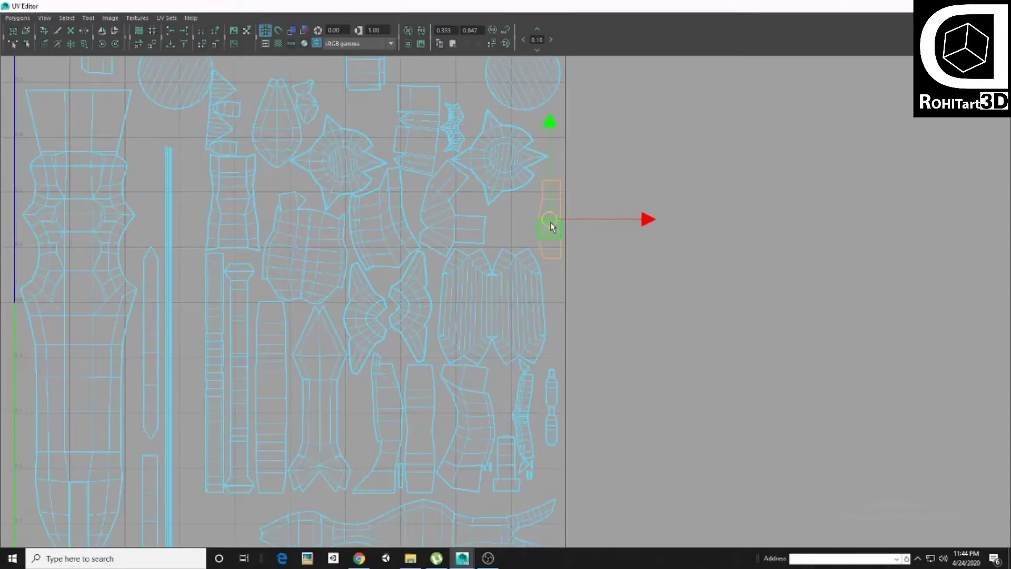
double_click(501, 4)
Select the whole face loop of the guard's curved band
scroll(589, 279, up, 2)
scroll(568, 231, up, 2)
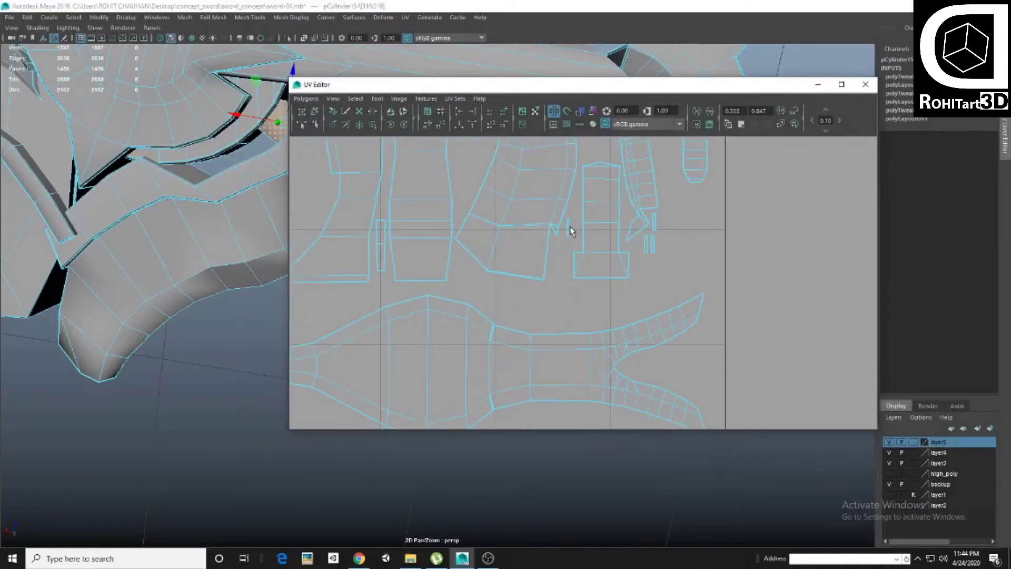
key(f)
drag(526, 85, 742, 284)
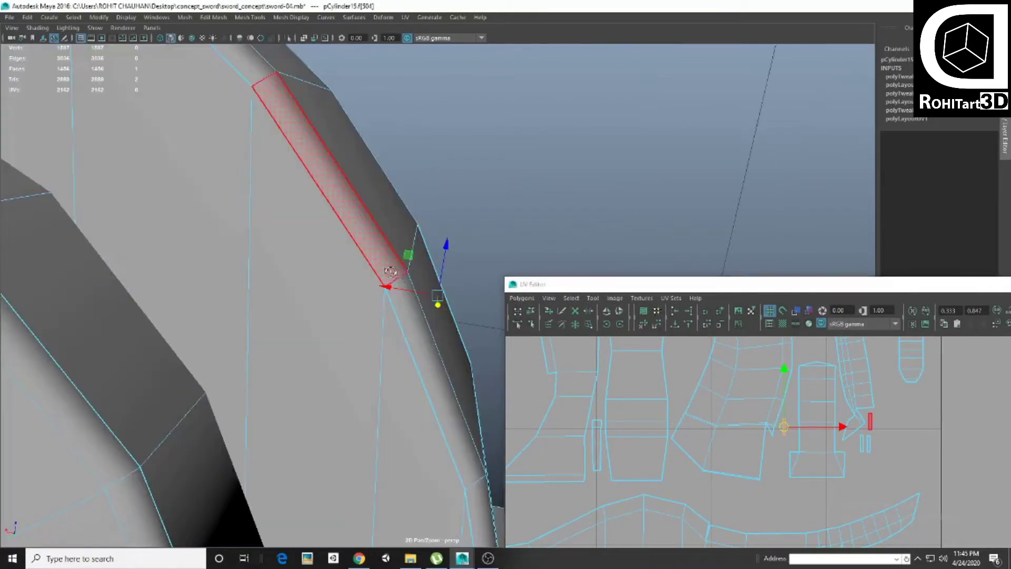
alt+drag(368, 265, 409, 226)
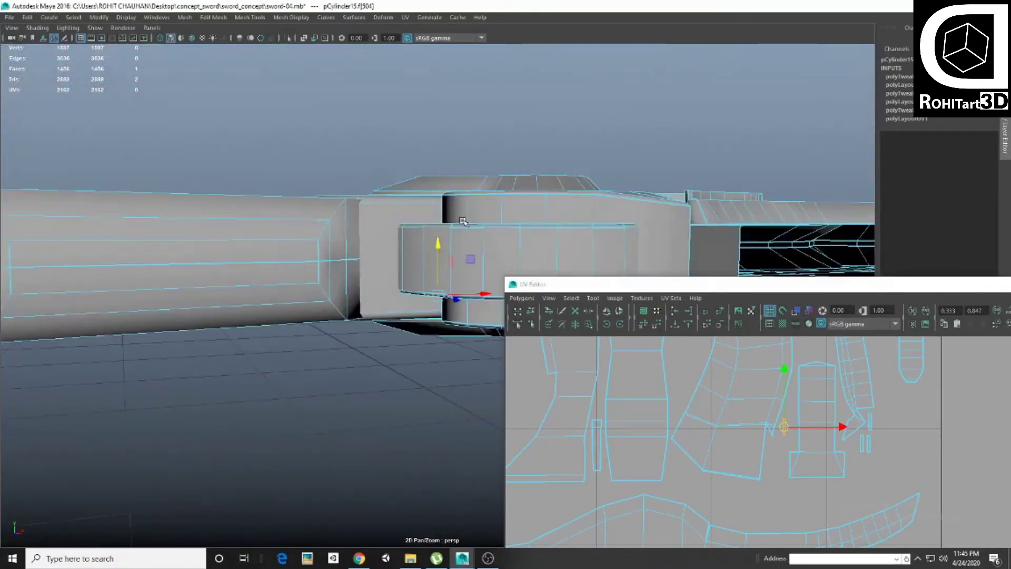
click(409, 225)
shift+double_click(421, 221)
Move the band's strip and circle shells out of the tile to its right
drag(553, 284, 447, 82)
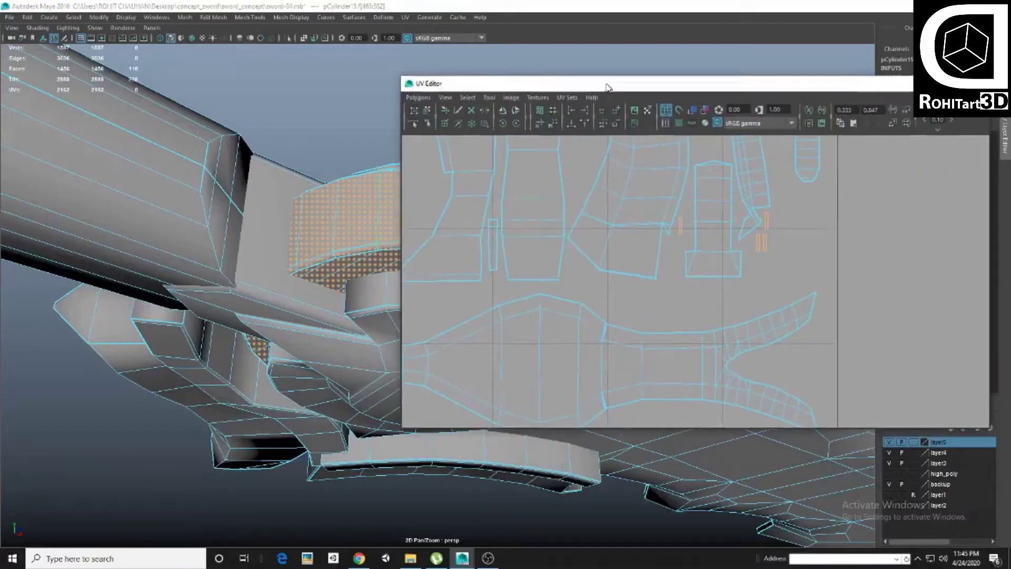
scroll(696, 265, down, 5)
key(w)
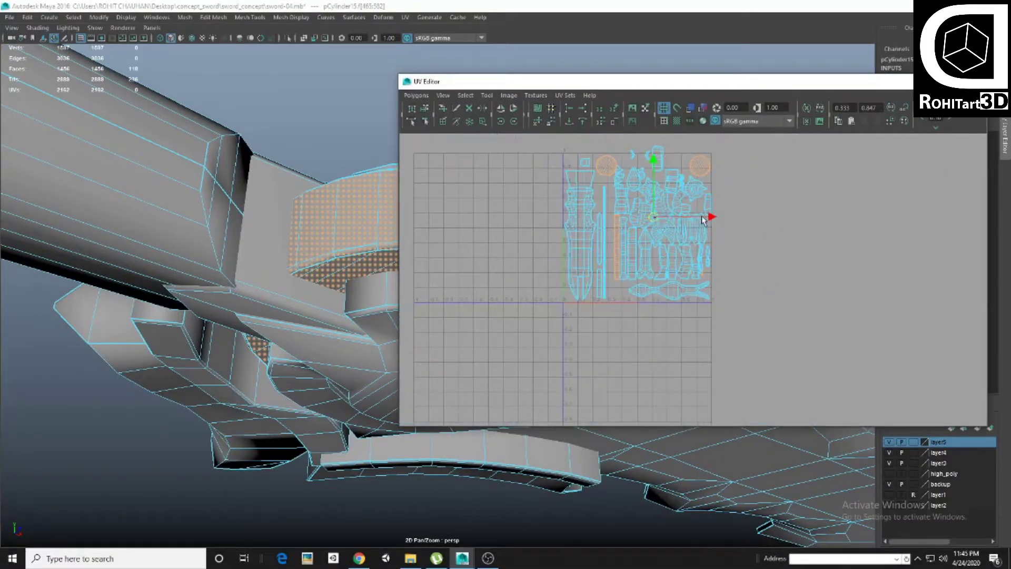
scroll(819, 235, up, 3)
alt+middle_drag(735, 257, 609, 273)
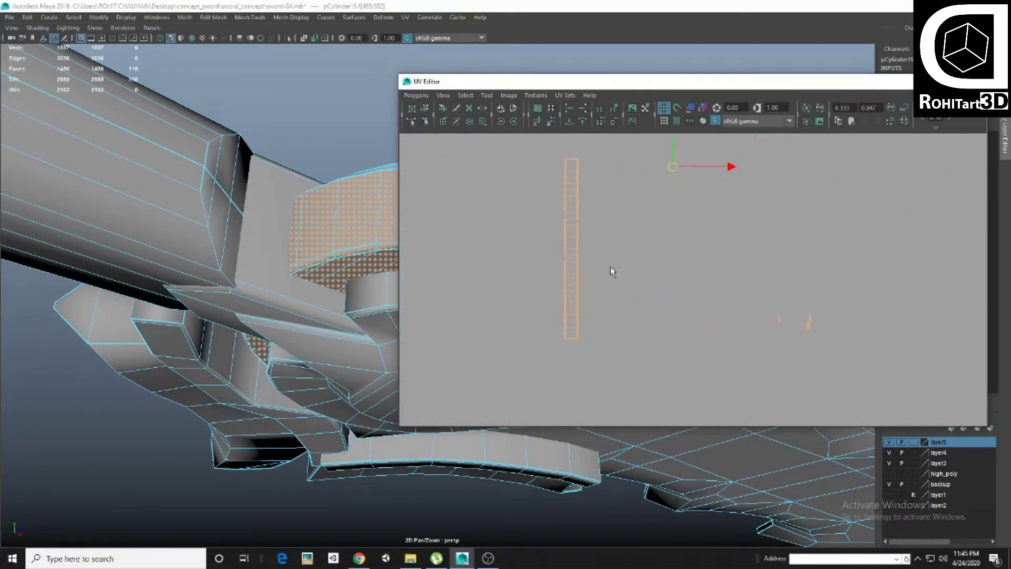
key(ctrl+F10)
scroll(616, 221, down, 4)
key(ctrl+z)
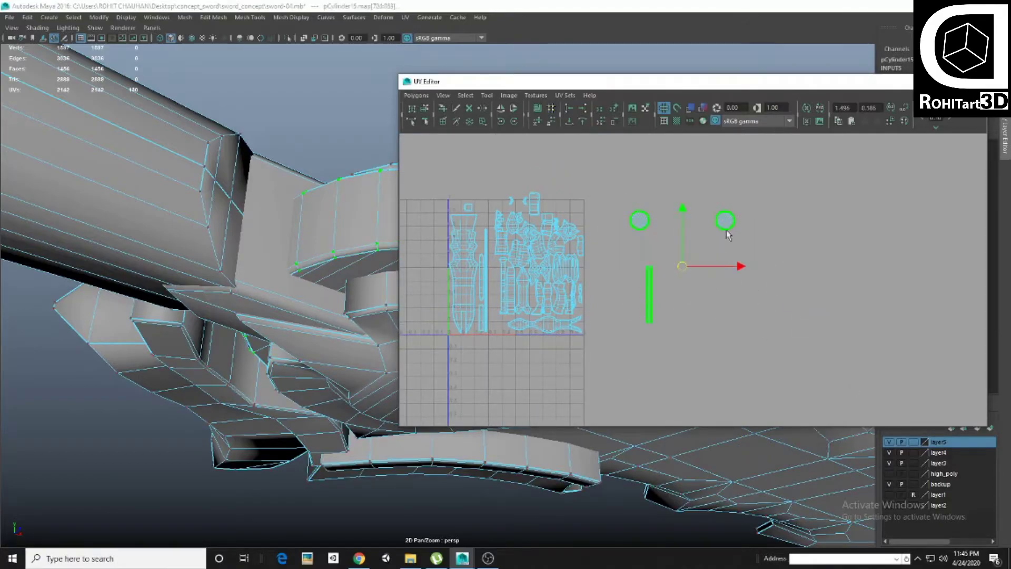
Try unfolding the thin strip shell with the default settings, then undo the result
scroll(695, 279, up, 2)
drag(625, 248, 655, 293)
shift+right_drag(655, 267, 687, 227)
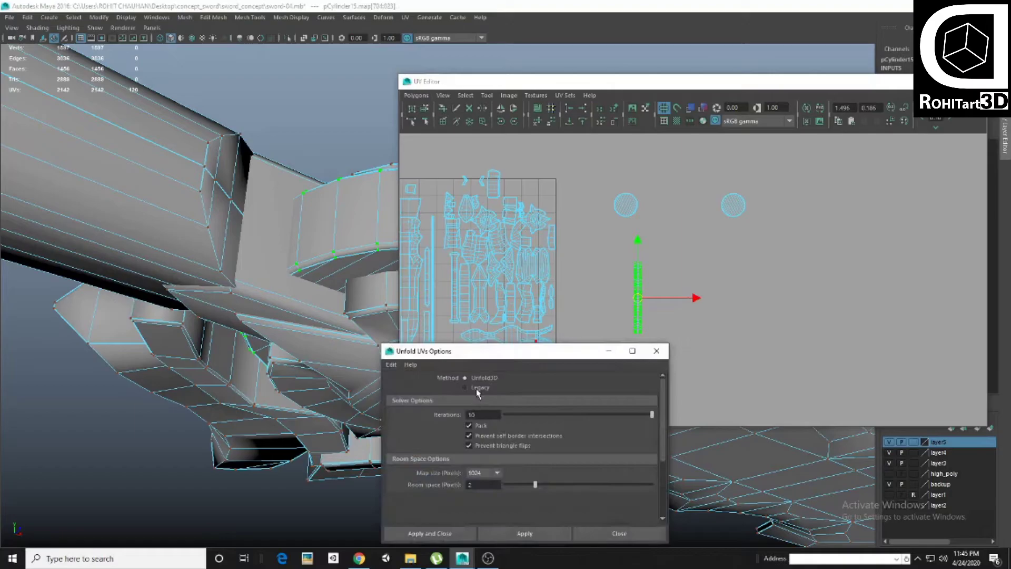
click(524, 533)
drag(544, 356, 817, 232)
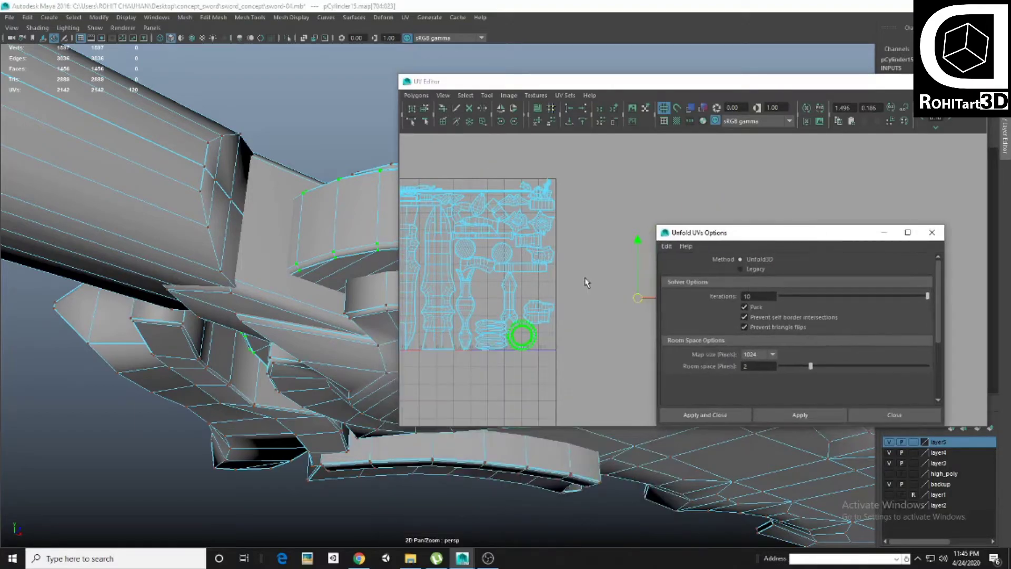
click(589, 318)
key(ctrl+z)
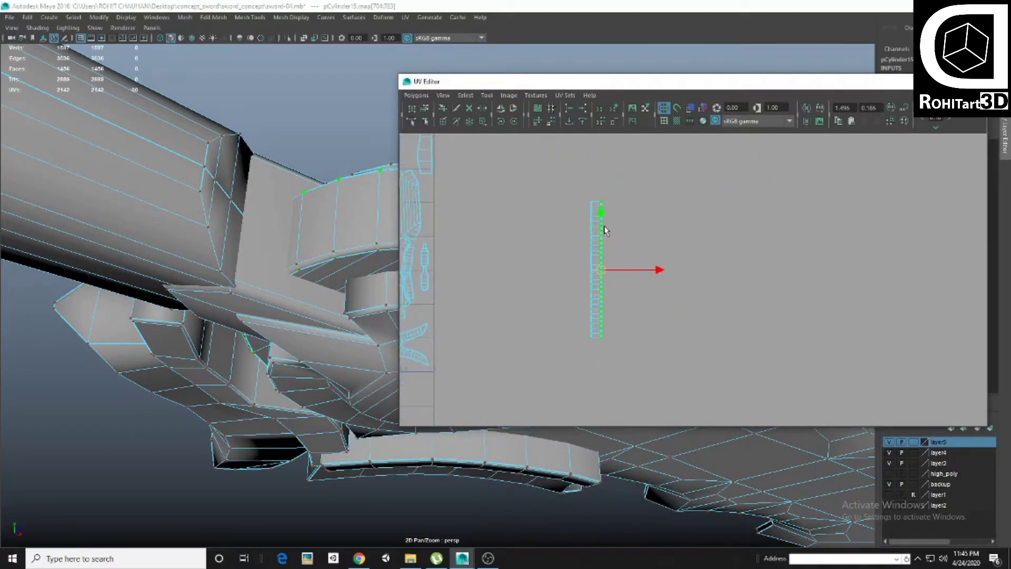
Unfold the thin strip with the Legacy method into a long, narrow shell
shift+right_drag(605, 230, 625, 204)
click(740, 268)
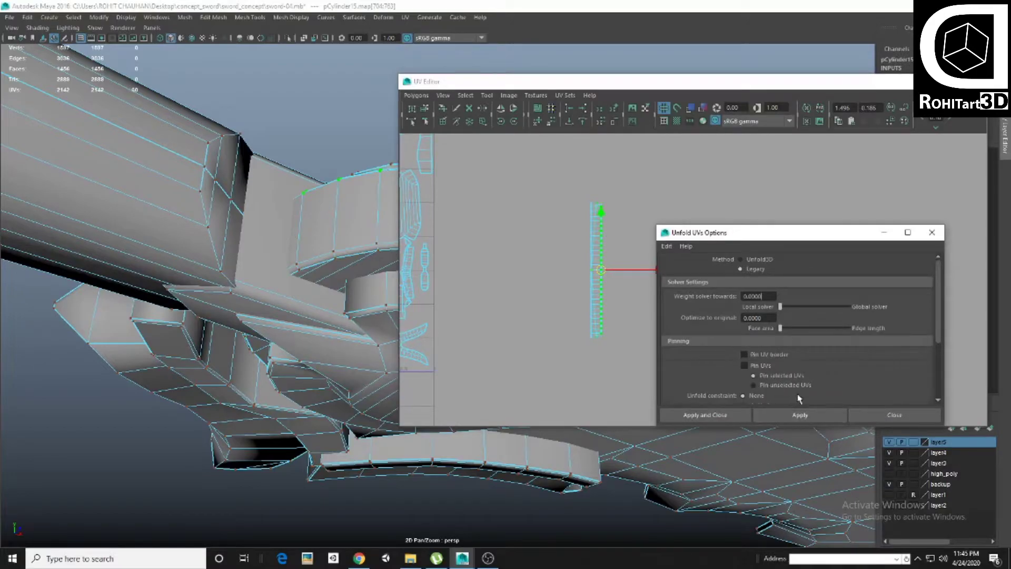
click(894, 414)
shift+right_drag(625, 255, 609, 277)
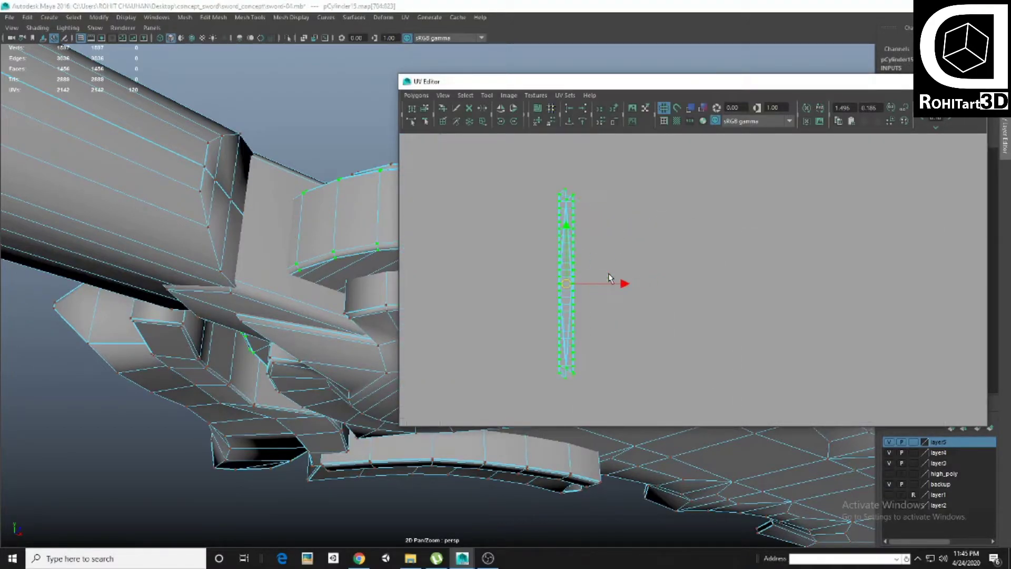
drag(516, 82, 687, 89)
key(f)
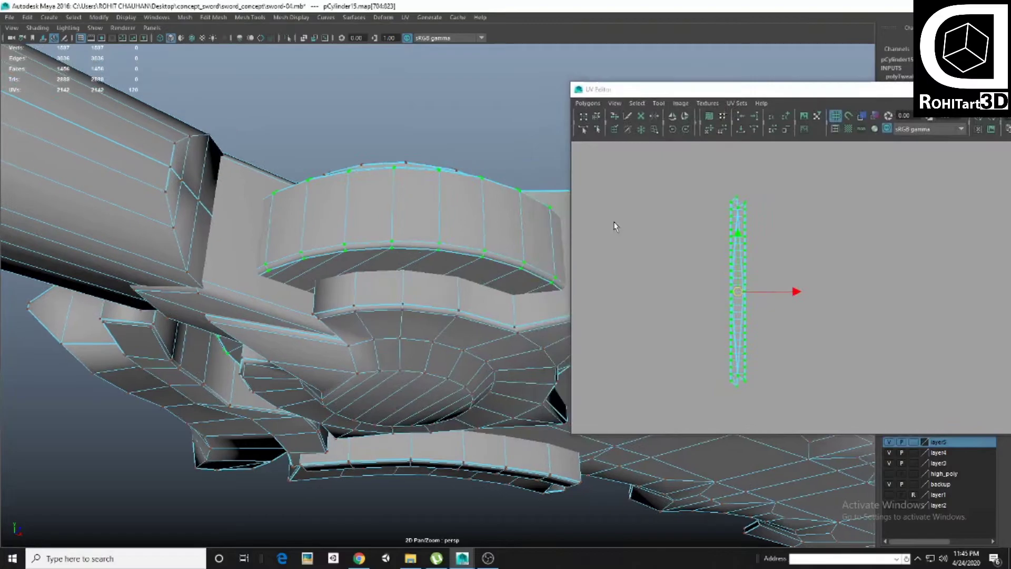
key(f)
right_click(375, 195)
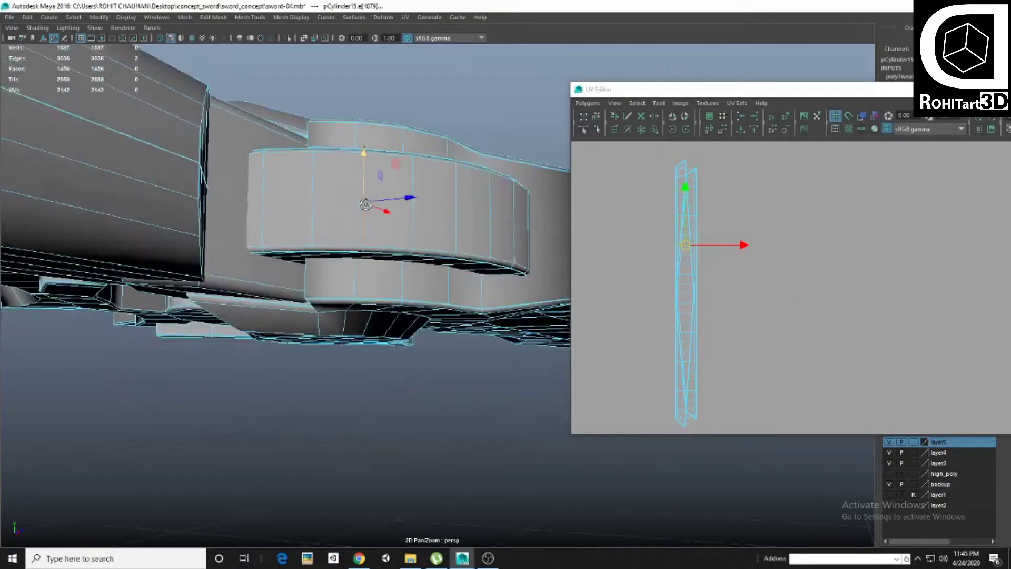
Separate the sword mesh into individual objects so the round disc stands alone
alt+drag(481, 316, 309, 275)
click(311, 281)
double_click(310, 282)
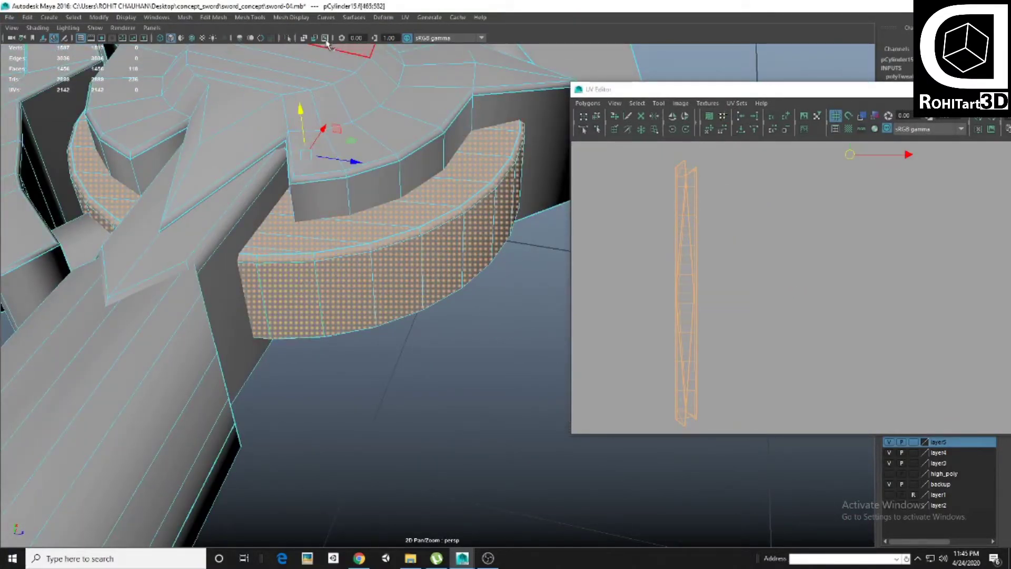
key(ctrl+z)
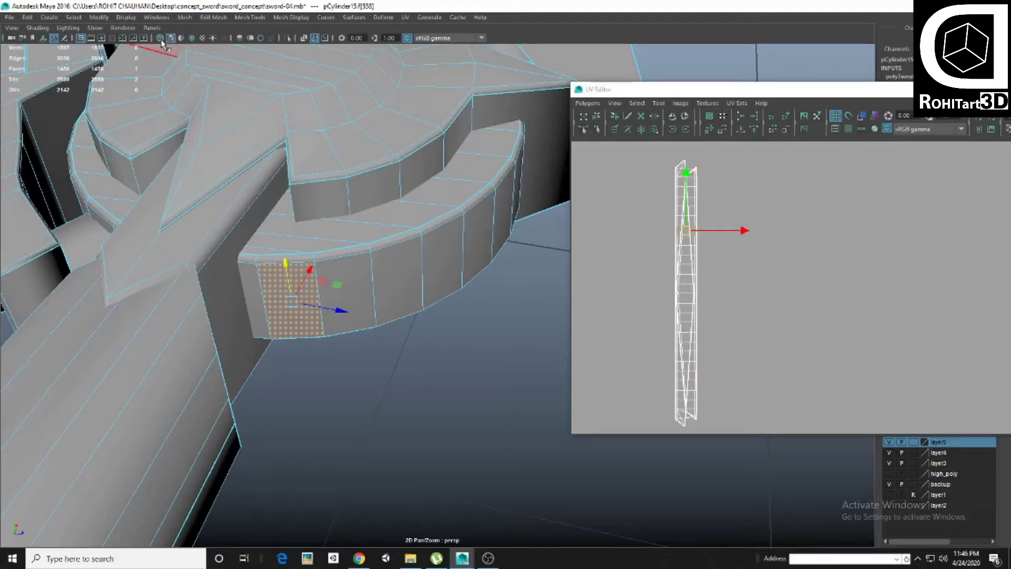
scroll(433, 275, down, 5)
click(433, 275)
shift+right_drag(418, 272, 396, 441)
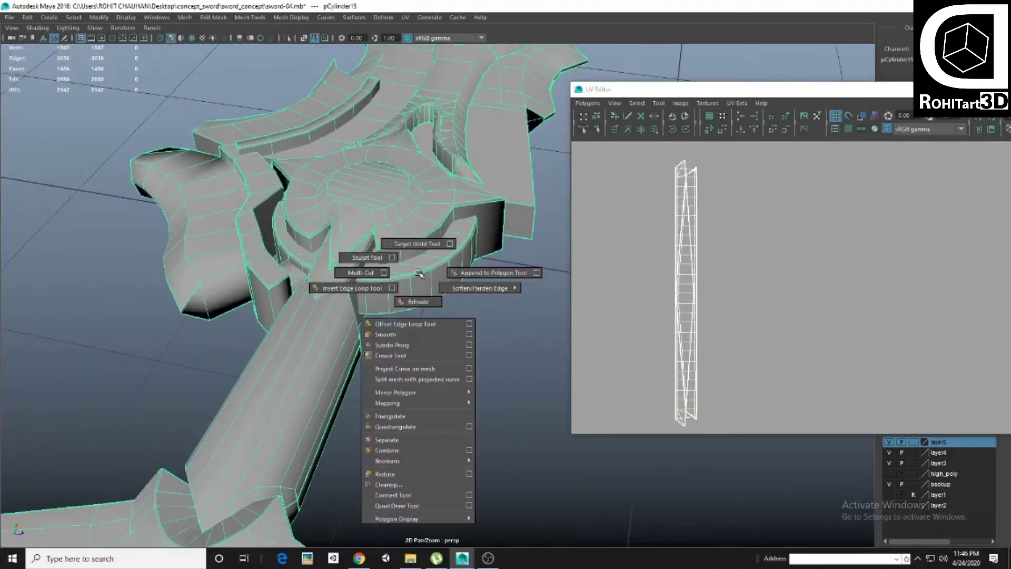
click(396, 441)
Isolate the disc and apply a Planar Map to all its faces
key(alt+h)
key(f)
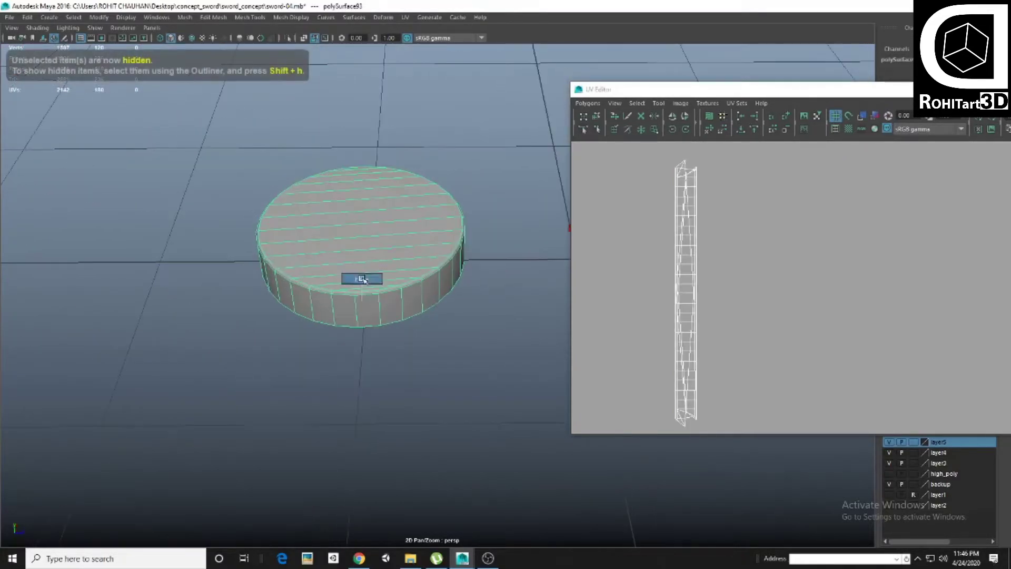
mouse_move(722, 241)
right_down()
mouse_move(618, 223)
mouse_move(781, 178)
right_up()
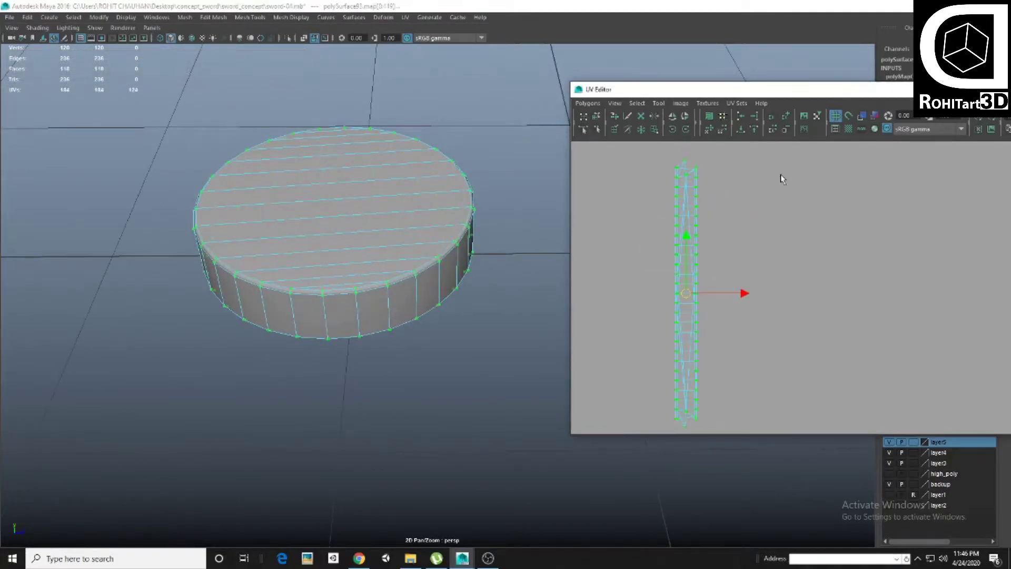
shift+right_drag(668, 208, 721, 225)
key(f)
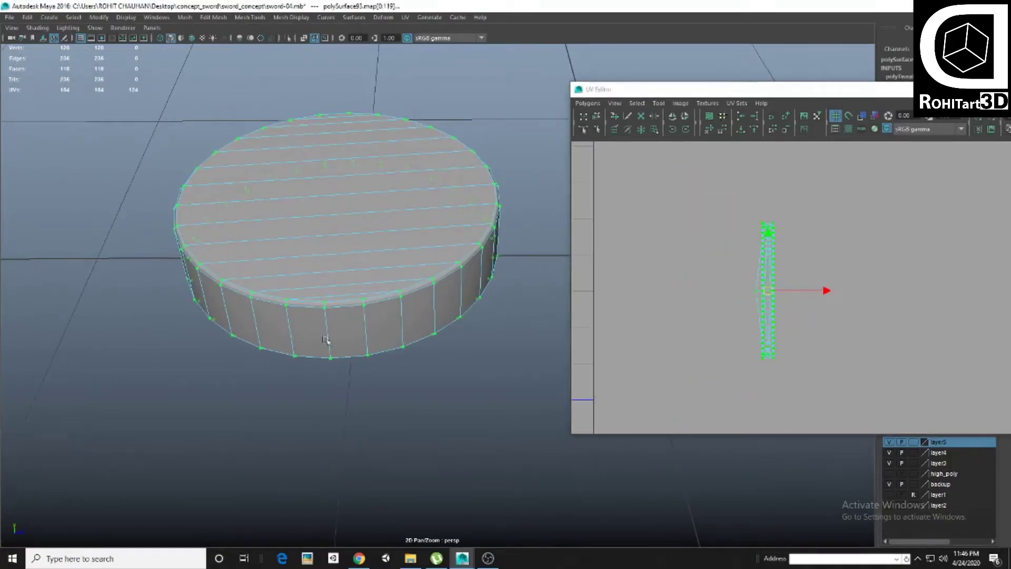
key(ctrl+F11)
shift+right_click(702, 303)
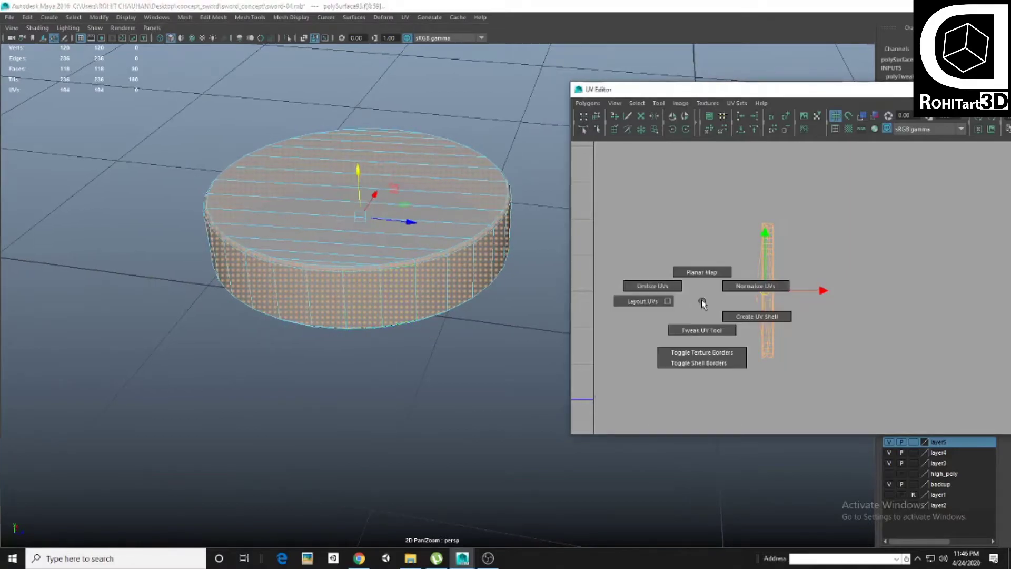
click(702, 272)
Cut the disc's UVs along one edge to create a seam
key(F10)
click(344, 295)
shift+right_click(681, 232)
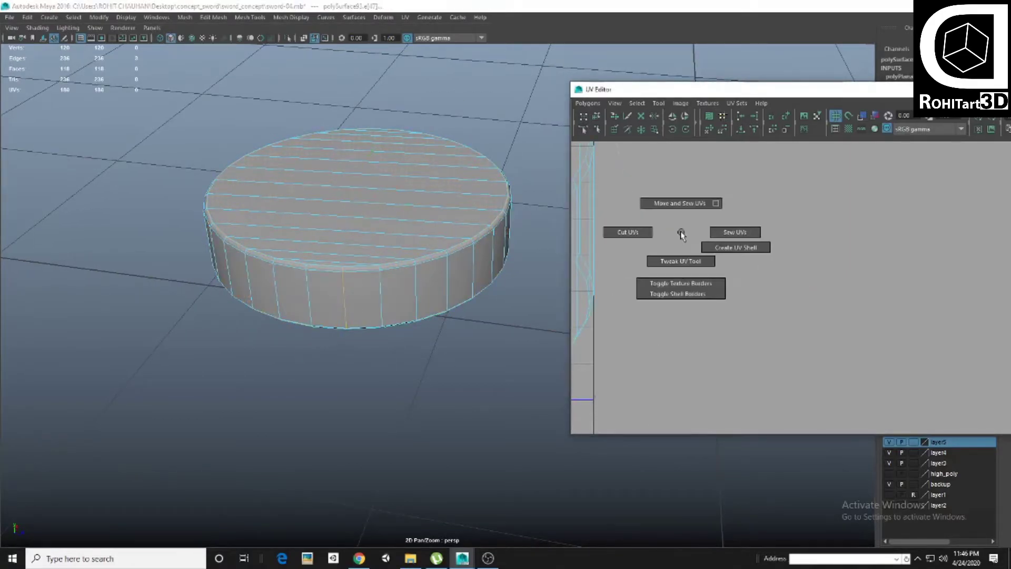
click(628, 232)
key(f)
mouse_move(759, 261)
ctrl+right_down()
mouse_move(813, 268)
mouse_move(748, 263)
ctrl+right_up()
key(f)
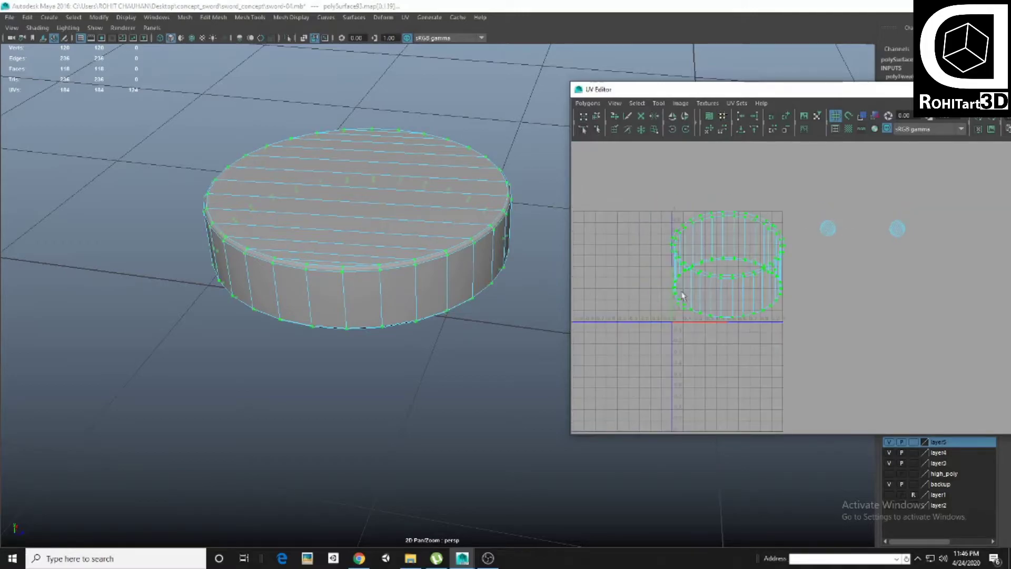
Preview the disc smoothed, then select its ring of side faces
key(3)
mouse_move(474, 293)
alt+mouse_down()
mouse_move(356, 311)
mouse_move(406, 311)
alt+mouse_up()
mouse_move(406, 311)
alt+right_down()
mouse_move(438, 326)
mouse_move(435, 235)
mouse_move(334, 192)
mouse_move(453, 215)
mouse_move(413, 306)
mouse_move(558, 353)
alt+right_up()
mouse_move(479, 318)
alt+mouse_down()
mouse_move(462, 334)
mouse_move(369, 355)
alt+mouse_up()
key(F8)
key(1)
key(F11)
double_click(440, 339)
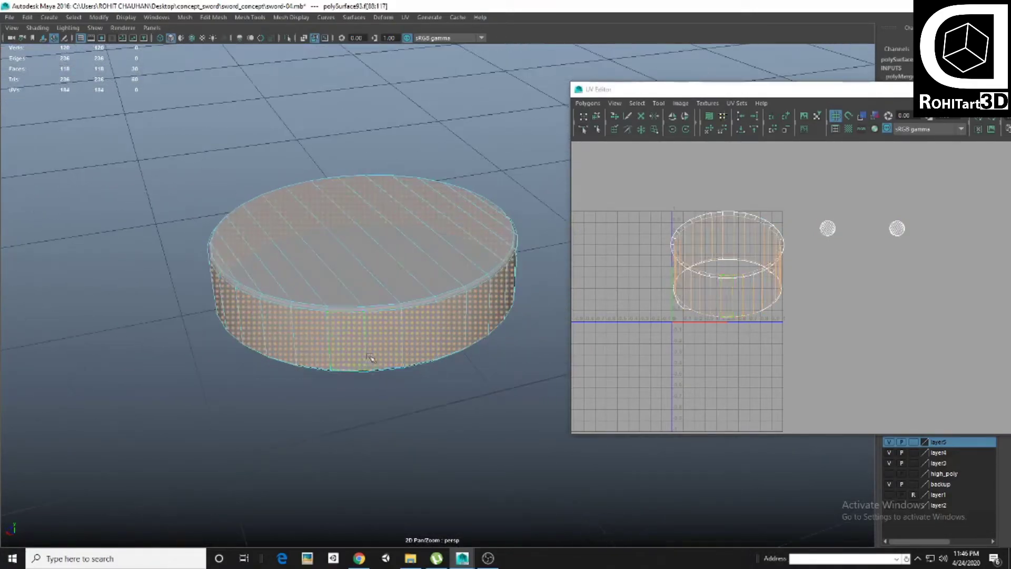
click(406, 16)
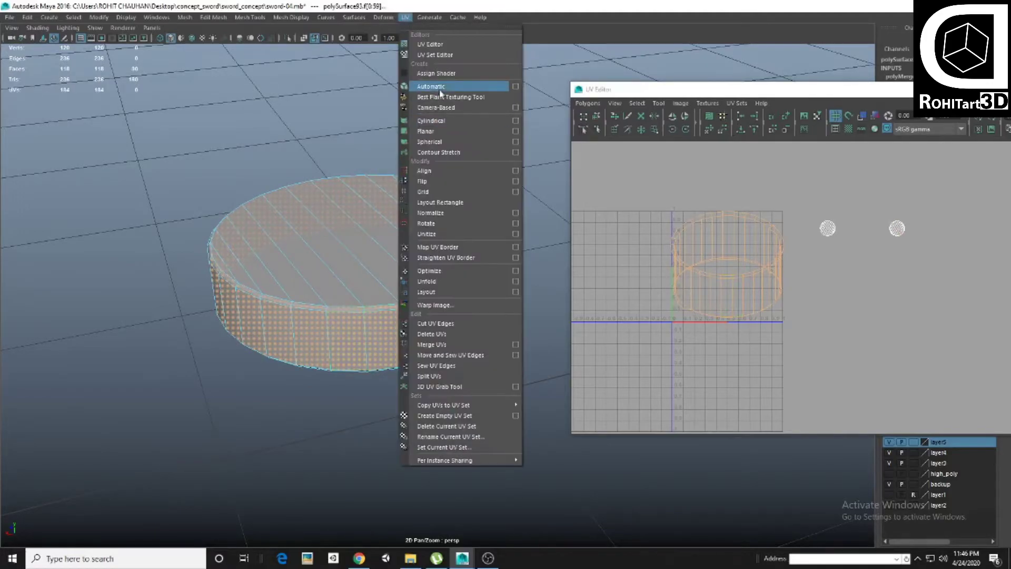
Project the disc's side faces cylindrically and move the resulting UV shell down
click(442, 123)
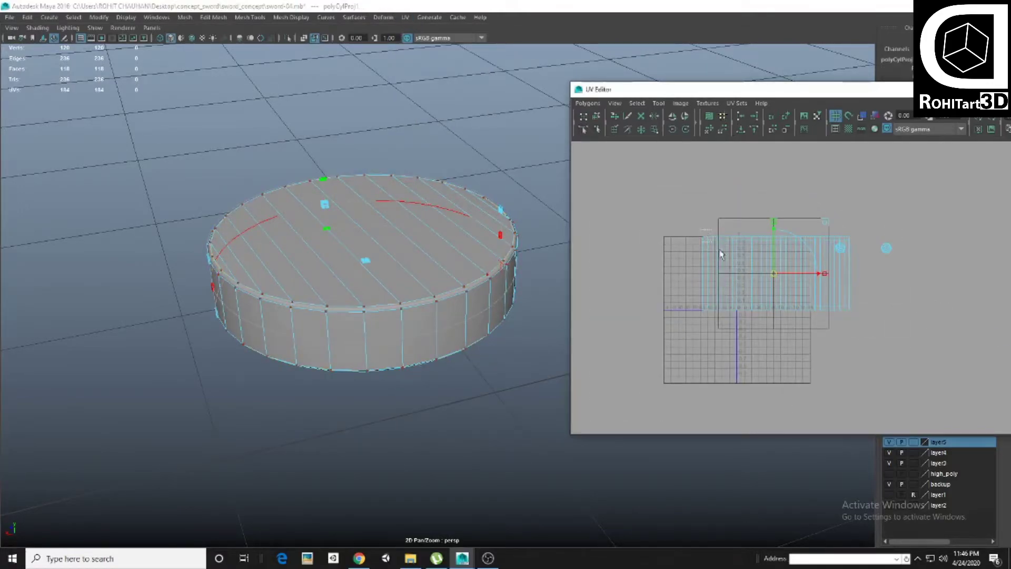
key(ctrl+F12)
scroll(771, 274, up, 2)
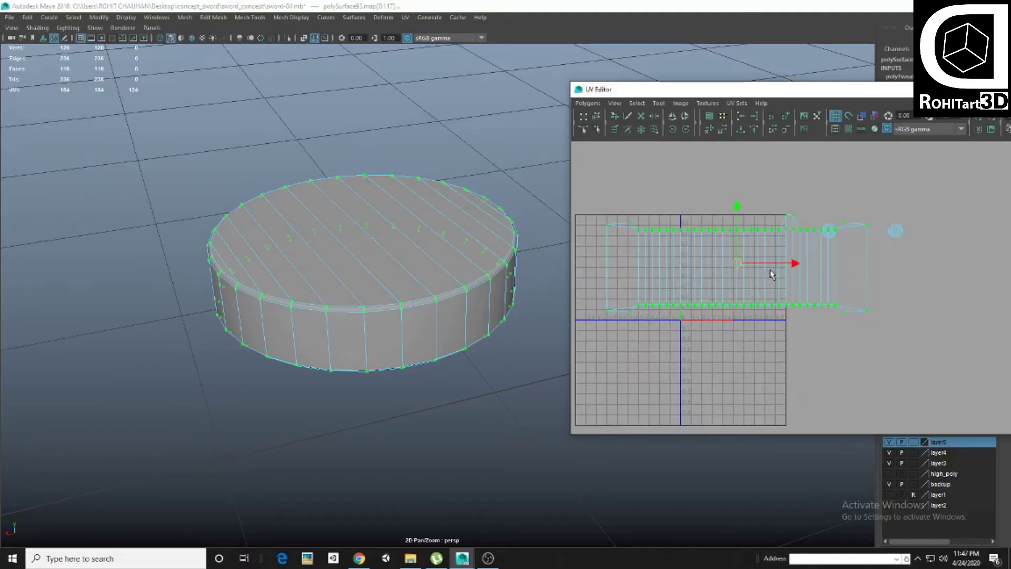
drag(735, 261, 731, 323)
scroll(731, 321, up, 1)
scroll(731, 320, up, 2)
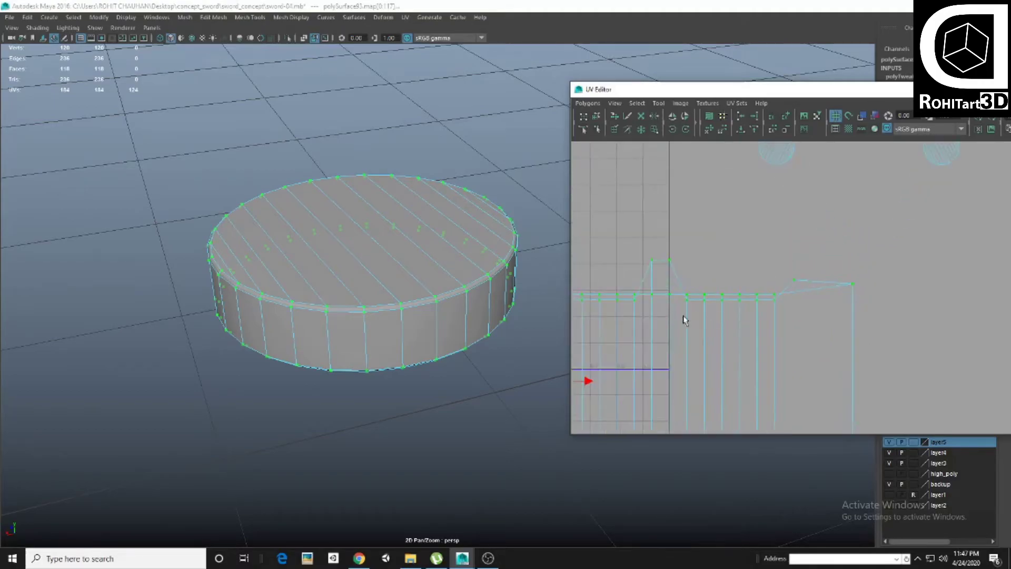
scroll(731, 321, up, 1)
key(F11)
click(745, 251)
Check the disc with smooth preview, then return to the unsmoothed view from above
mouse_move(473, 273)
alt+mouse_down()
mouse_move(333, 235)
mouse_move(397, 325)
mouse_move(333, 321)
mouse_move(391, 388)
alt+mouse_up()
key(3)
key(F11)
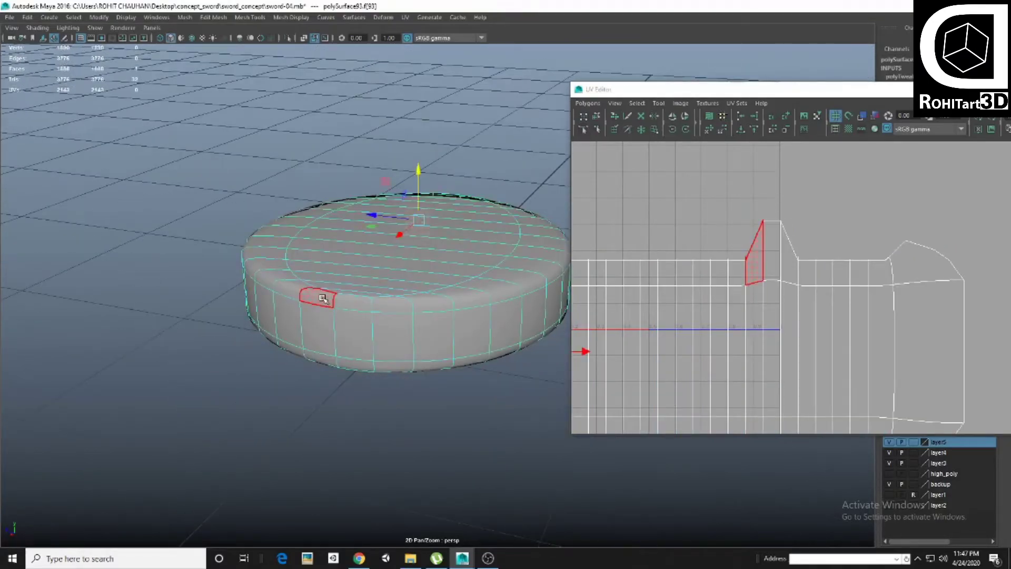
key(1)
alt+drag(340, 317, 354, 352)
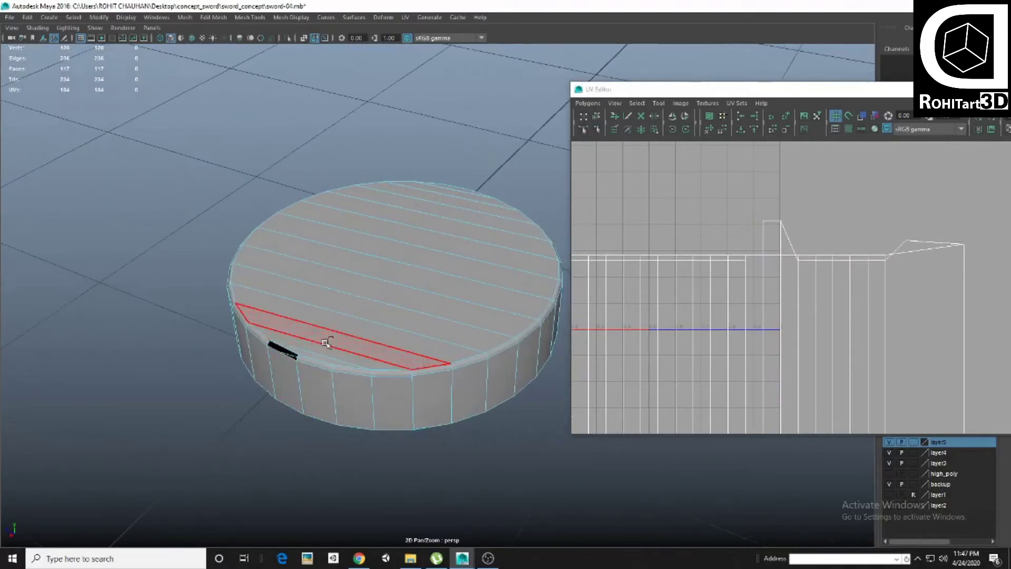
scroll(355, 352, down, 3)
scroll(731, 282, down, 3)
Unfold and straighten the disc's side UVs into one flat strip
drag(906, 232, 738, 295)
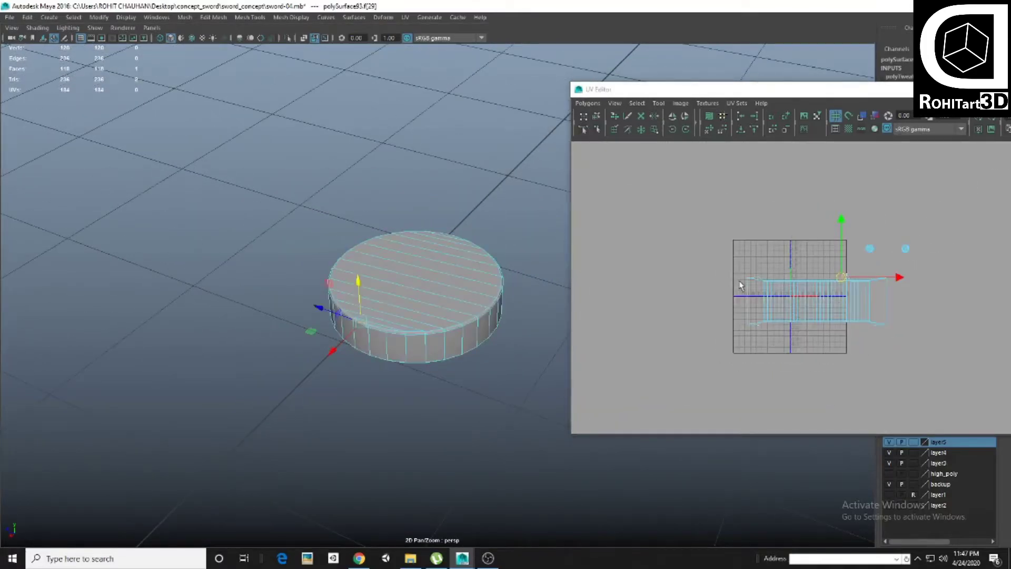
alt+middle_drag(739, 285, 678, 298)
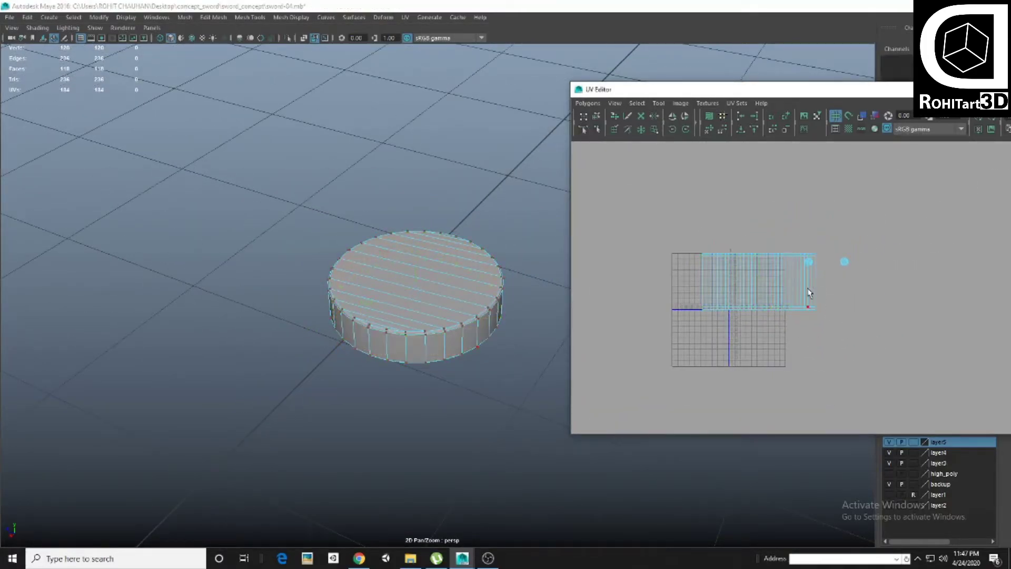
shift+right_drag(679, 302, 710, 333)
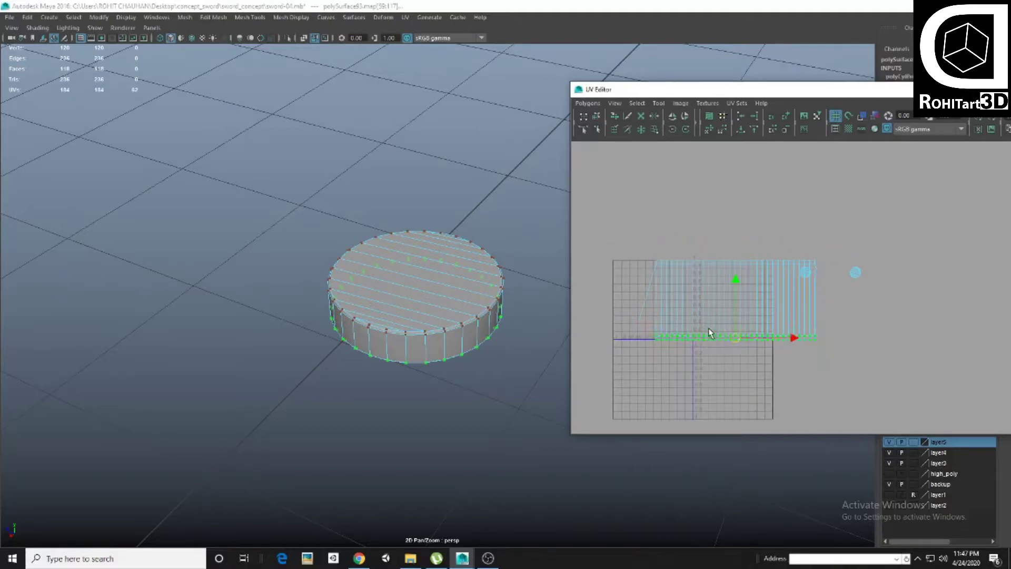
mouse_move(345, 333)
alt+mouse_down()
mouse_move(413, 291)
mouse_move(391, 278)
mouse_move(406, 327)
alt+mouse_up()
scroll(413, 291, up, 2)
scroll(406, 327, down, 3)
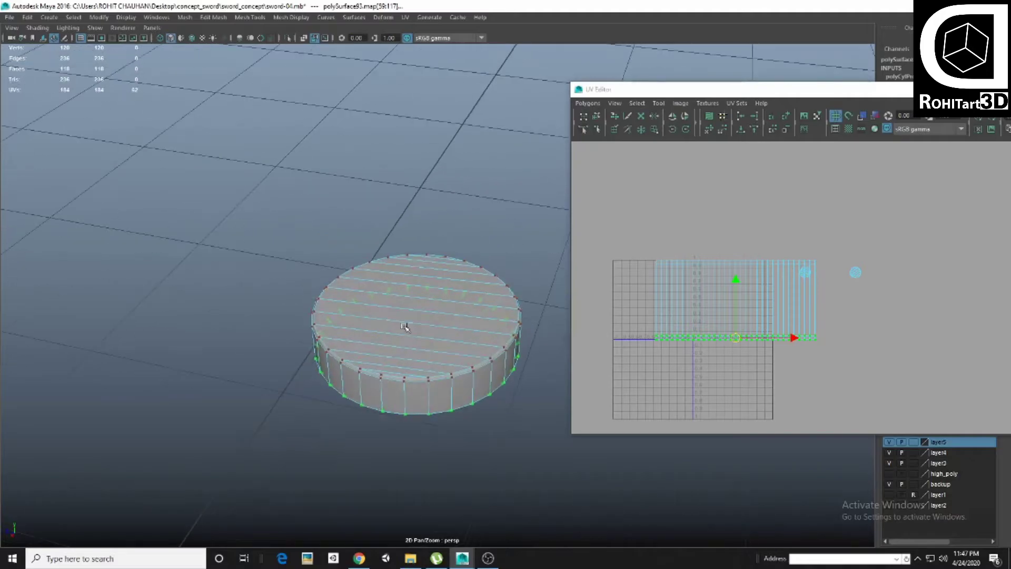
right_drag(389, 284, 433, 293)
mouse_move(825, 271)
right_down()
mouse_move(700, 300)
mouse_move(764, 262)
right_up()
click(700, 297)
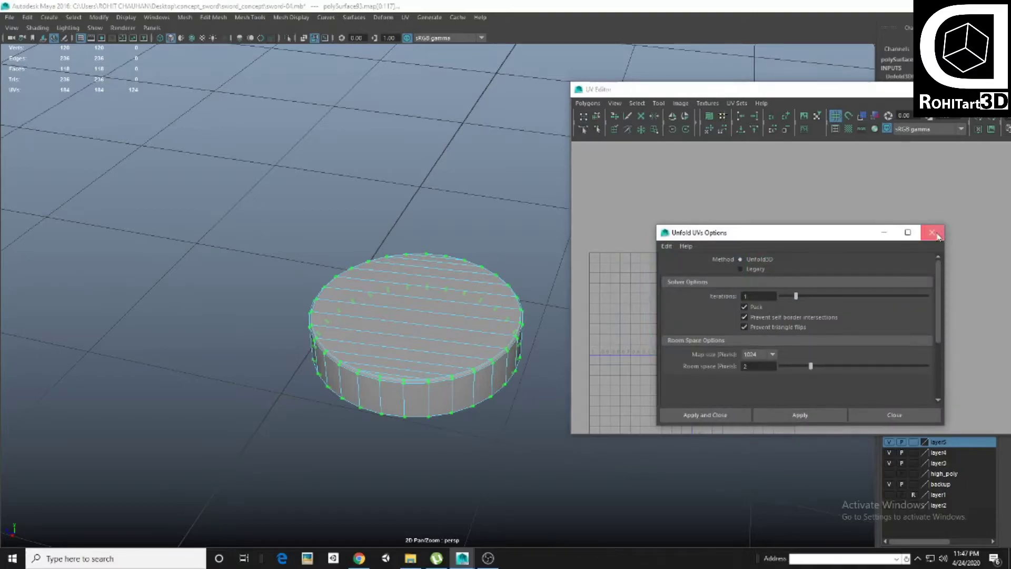
click(932, 233)
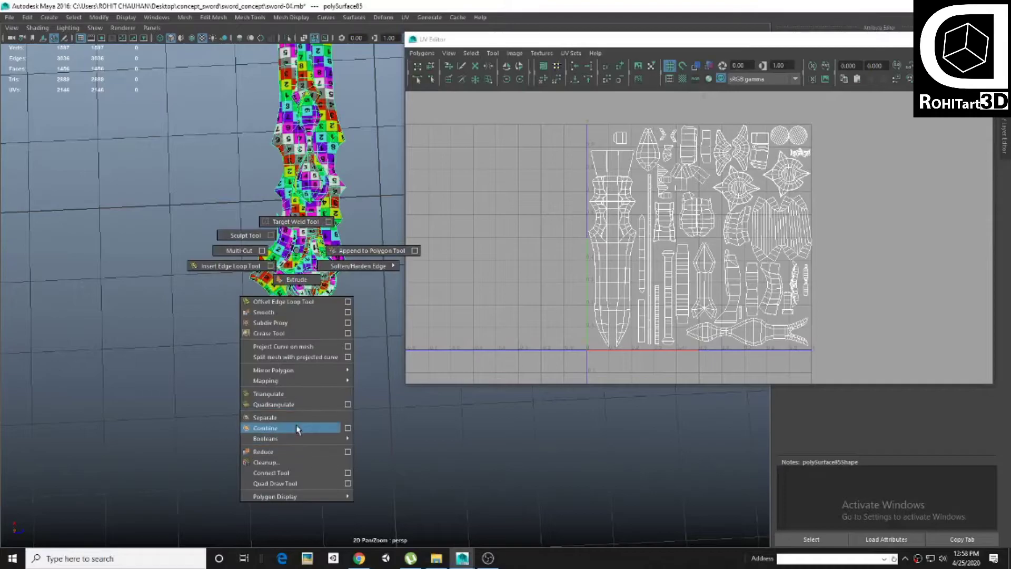
Combine the meshes into one object and select all its UV shells
click(298, 428)
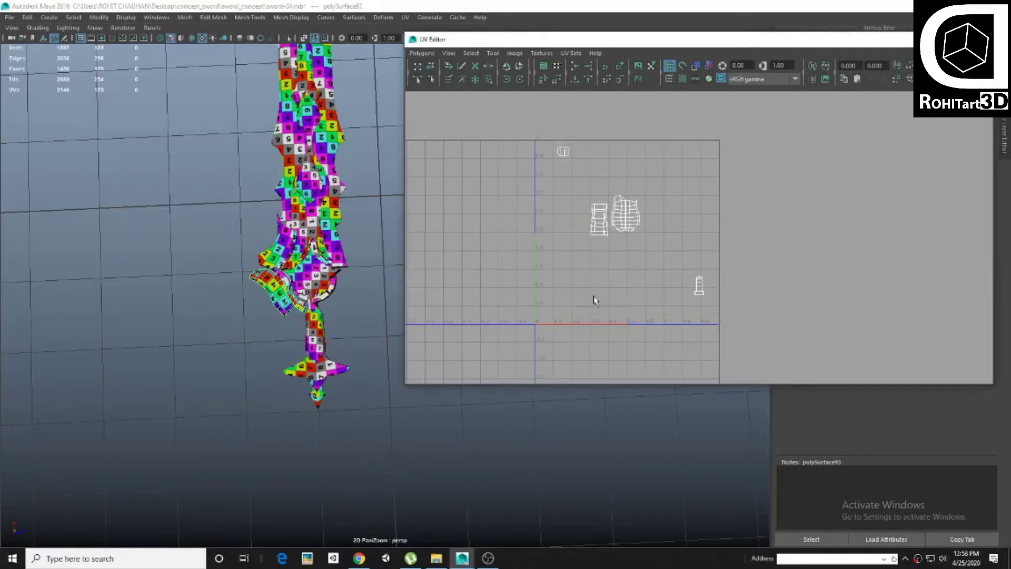
click(519, 162)
drag(808, 376, 595, 168)
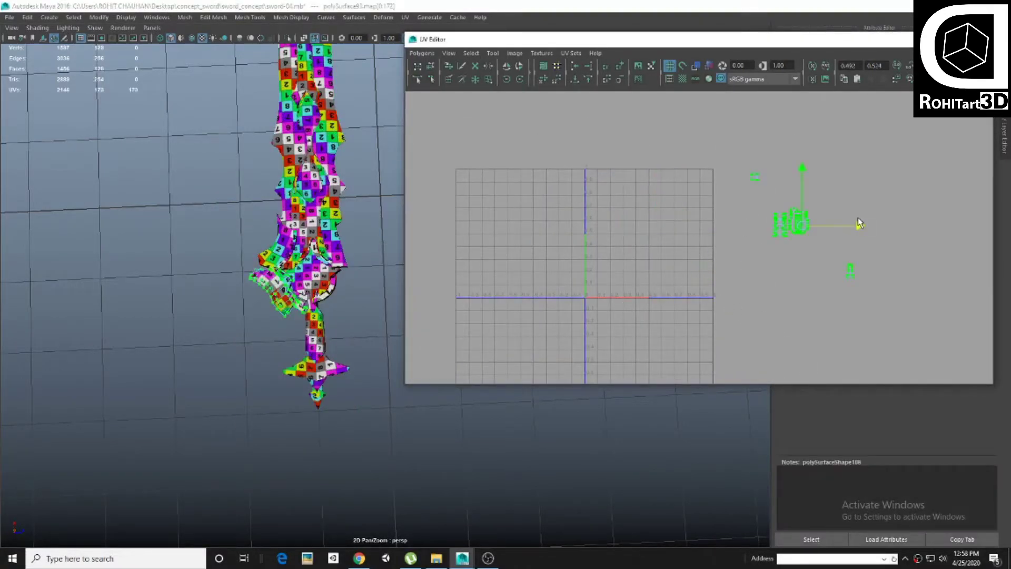
mouse_move(192, 307)
alt+mouse_down()
mouse_move(283, 367)
mouse_move(274, 316)
alt+mouse_up()
key(space)
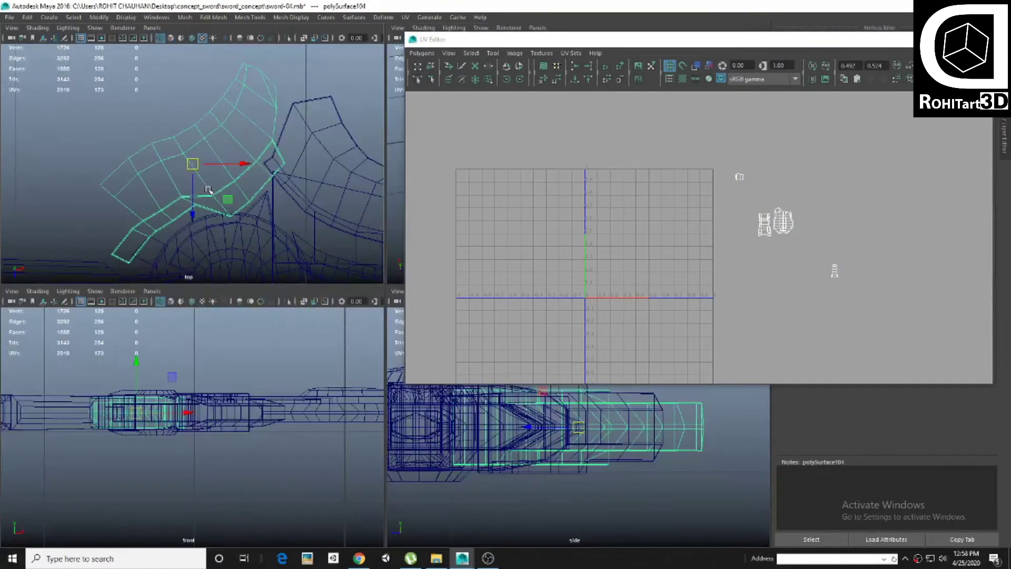
key(space)
scroll(261, 197, up, 3)
scroll(181, 299, up, 2)
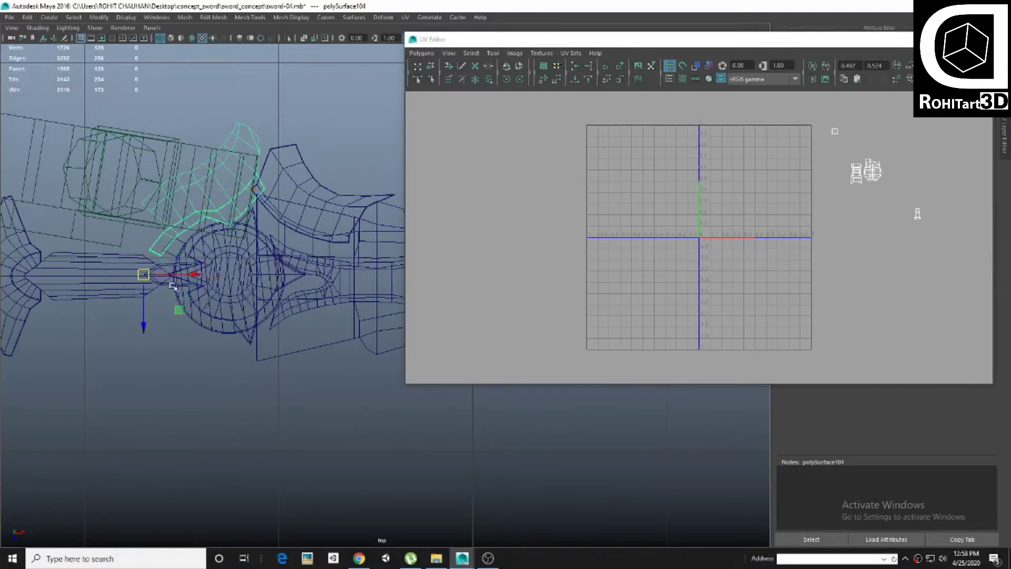
key(space)
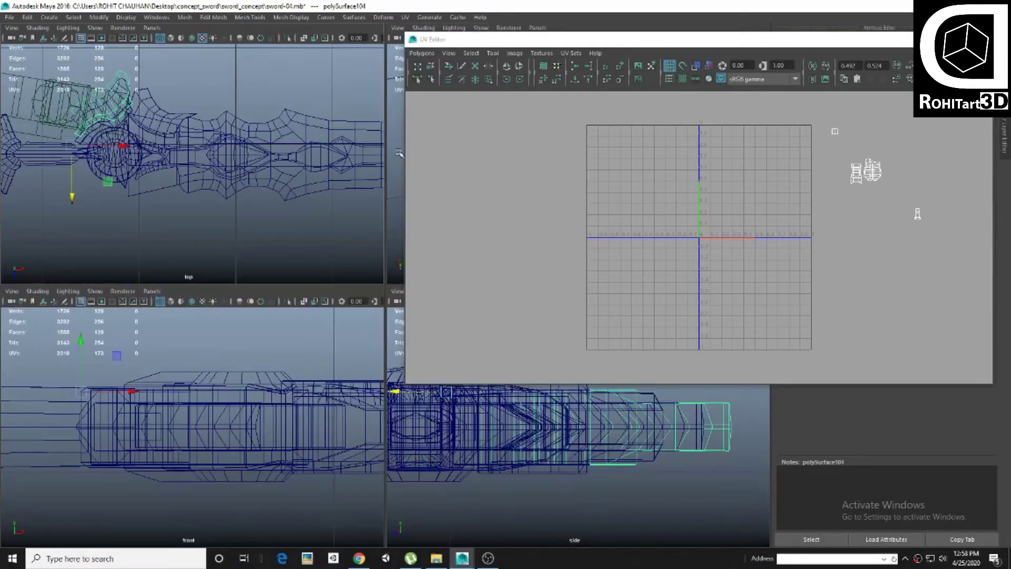
key(space)
Mirror the hilt piece by setting its Scale Z to -1
drag(406, 190, 672, 191)
alt+drag(369, 263, 474, 253)
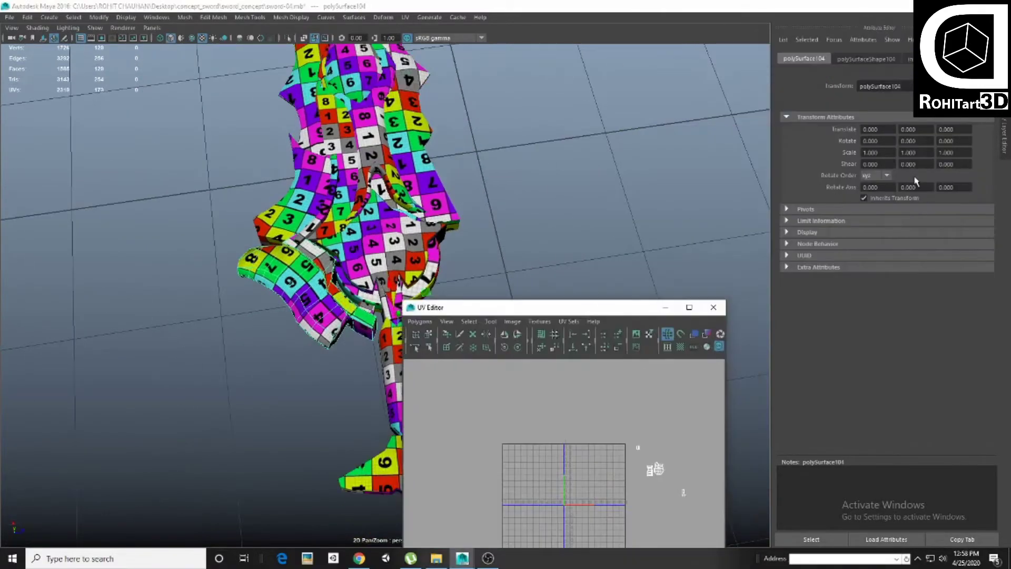
key(ctrl+a)
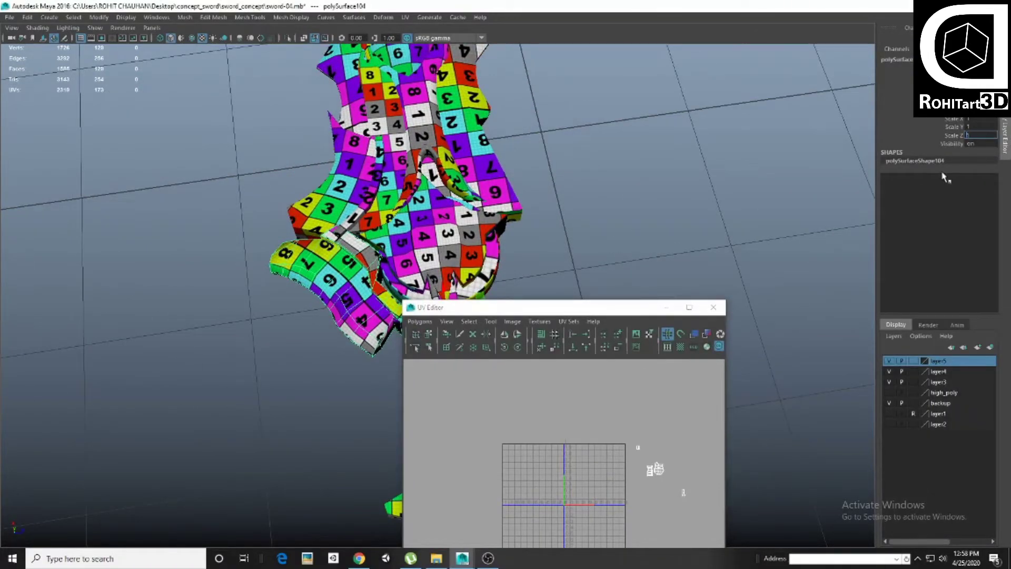
text(-1)
key(Return)
Enlarge the UV Editor to full screen to show the whole sword's layout
mouse_move(590, 217)
alt+mouse_down()
mouse_move(509, 309)
mouse_move(479, 107)
mouse_move(669, 305)
alt+mouse_up()
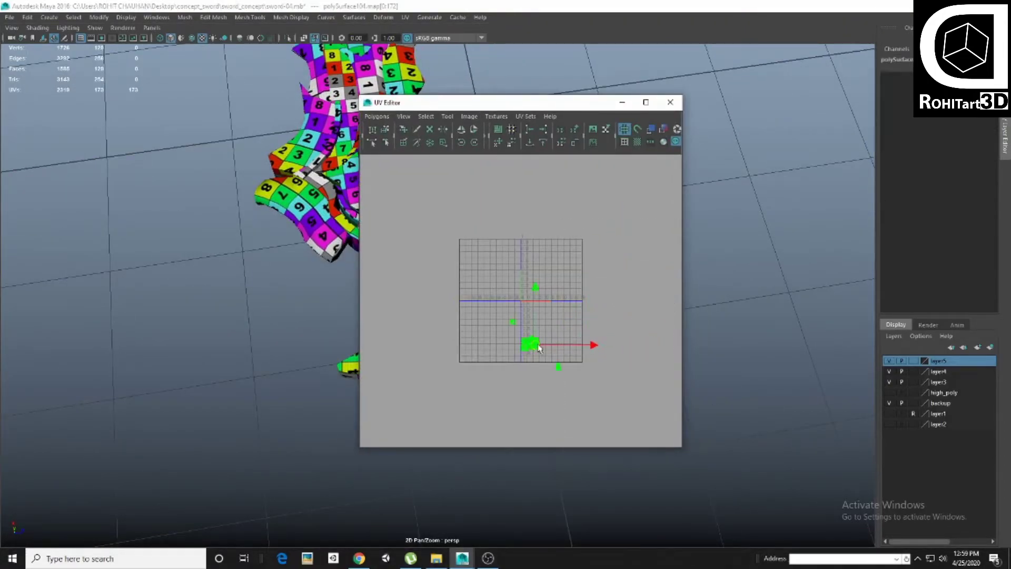
drag(464, 105, 711, 107)
alt+drag(368, 263, 295, 237)
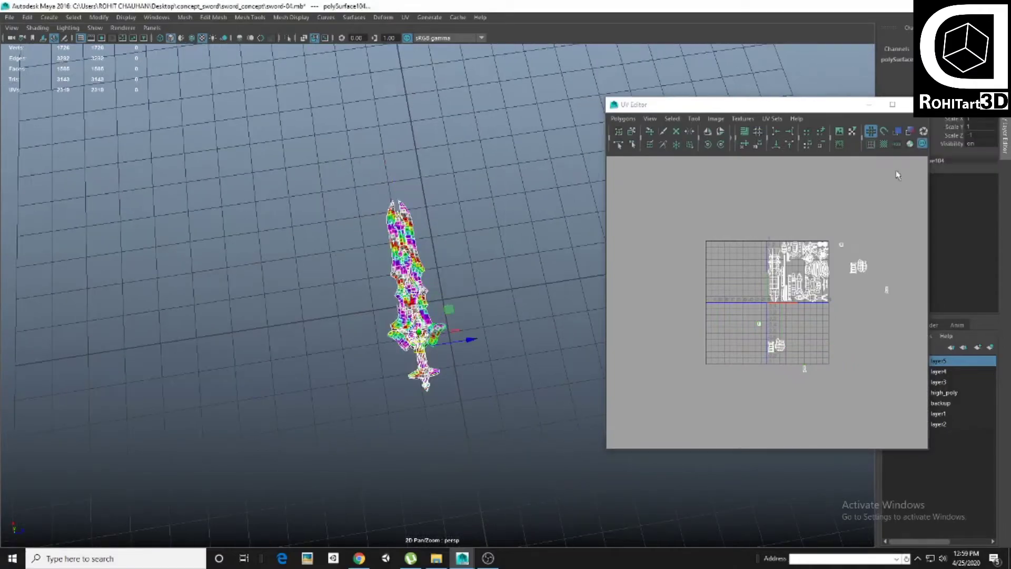
double_click(808, 108)
Move the stray UV shells to the right of the 0–1 square
scroll(521, 386, up, 2)
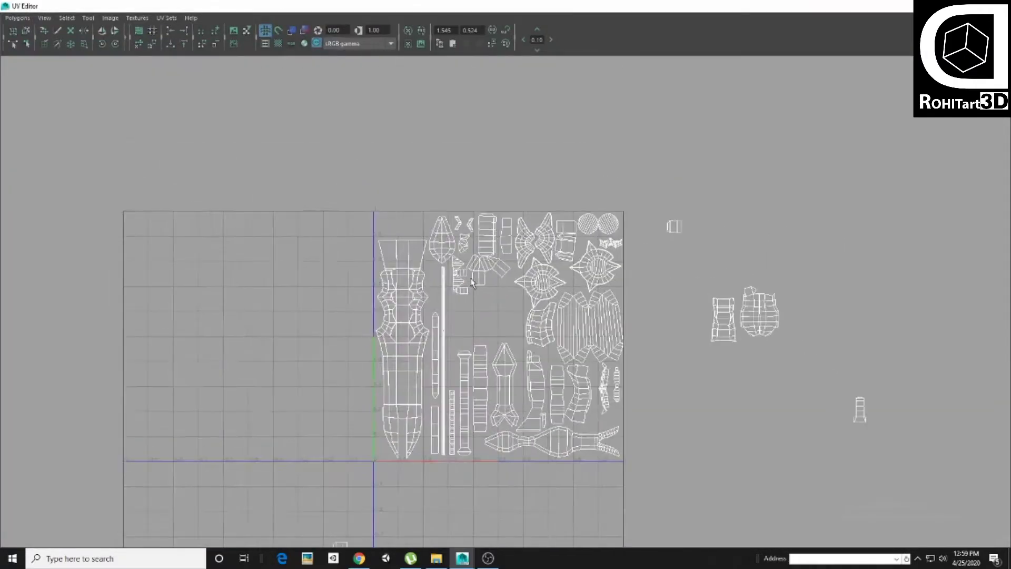
scroll(493, 305, up, 2)
scroll(493, 306, down, 3)
drag(376, 230, 518, 365)
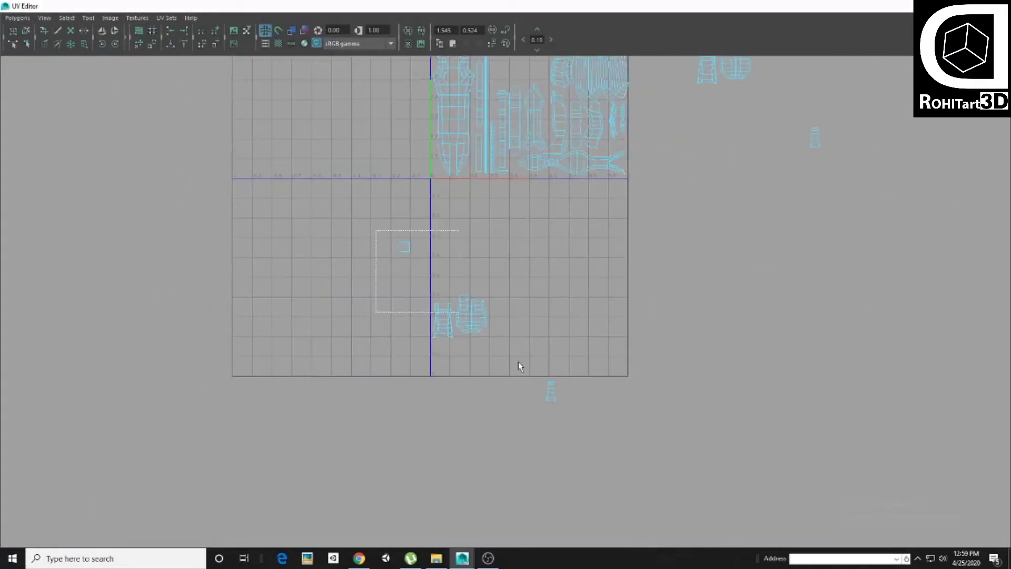
alt+middle_drag(358, 122, 284, 309)
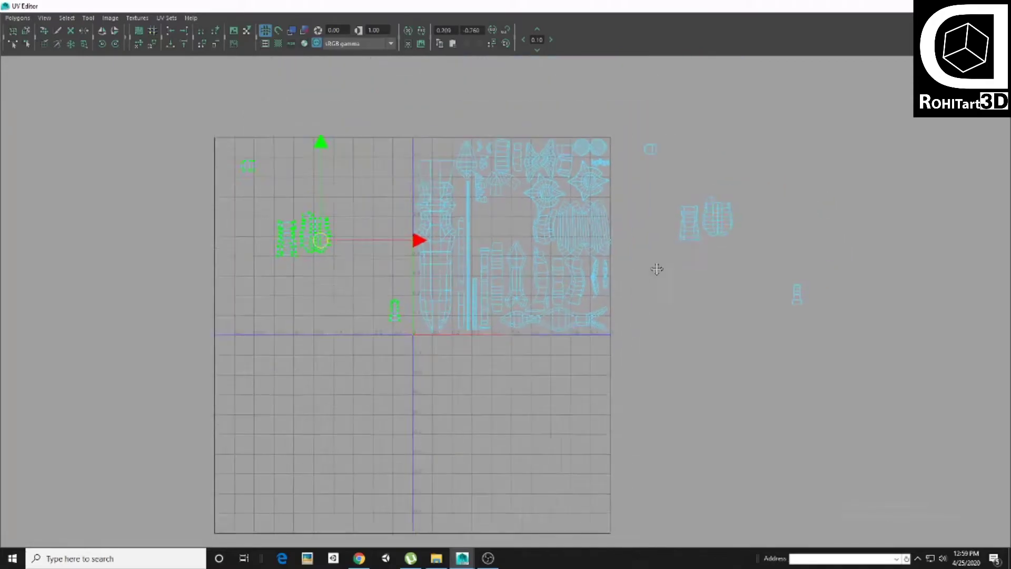
drag(606, 195, 819, 410)
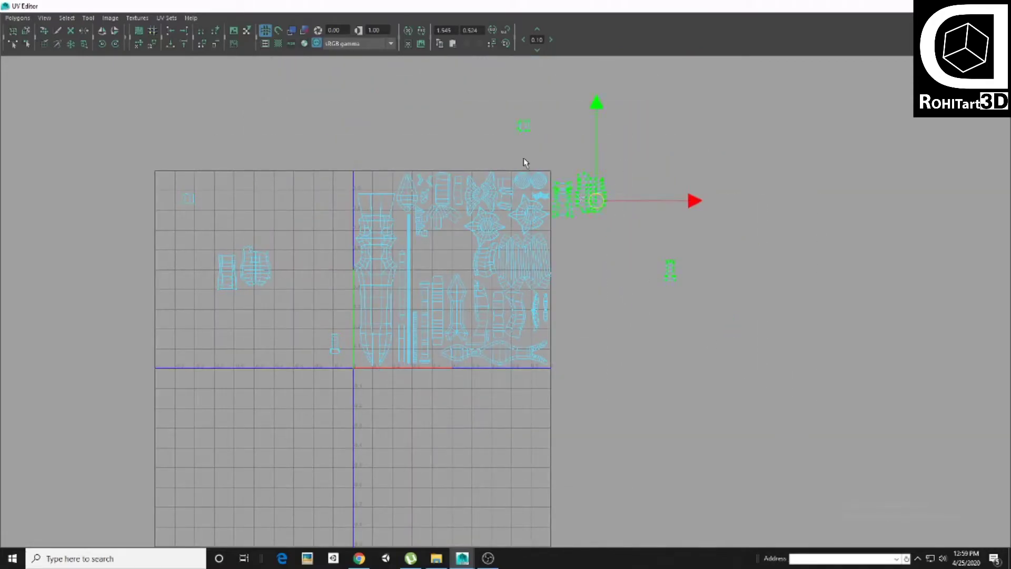
drag(446, 115, 635, 288)
Select the thin blade strip shells near the tile's right edge
scroll(362, 225, up, 1)
scroll(368, 298, up, 1)
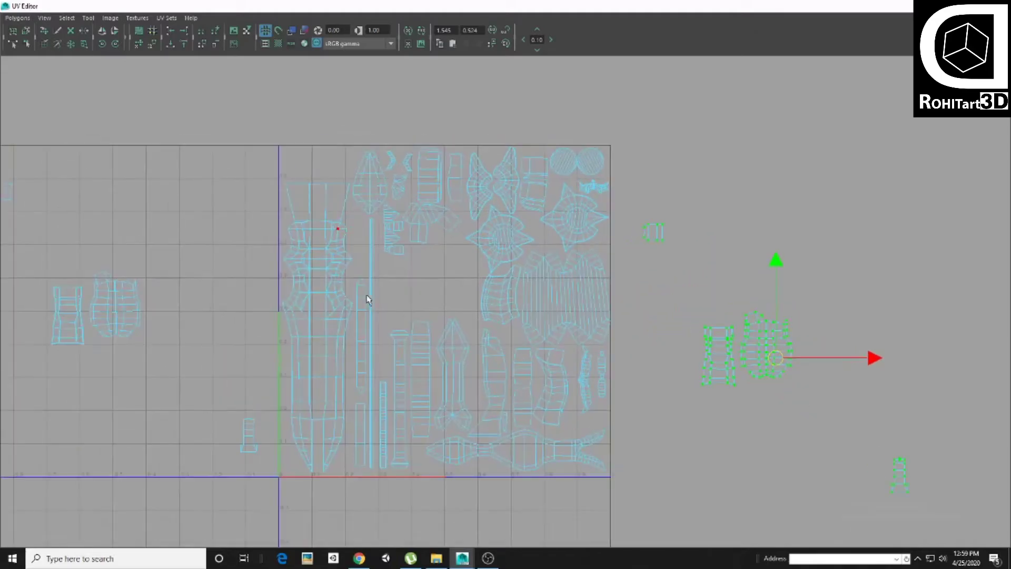
alt+middle_drag(368, 298, 413, 274)
scroll(413, 270, up, 2)
alt+middle_drag(373, 233, 393, 242)
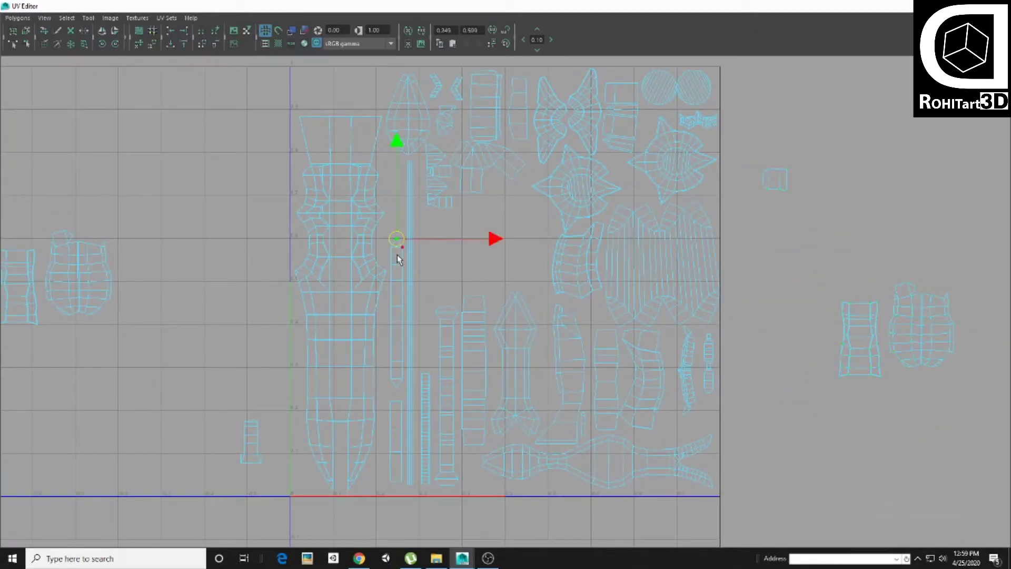
ctrl+right_drag(397, 258, 390, 254)
scroll(388, 345, up, 1)
scroll(387, 363, up, 1)
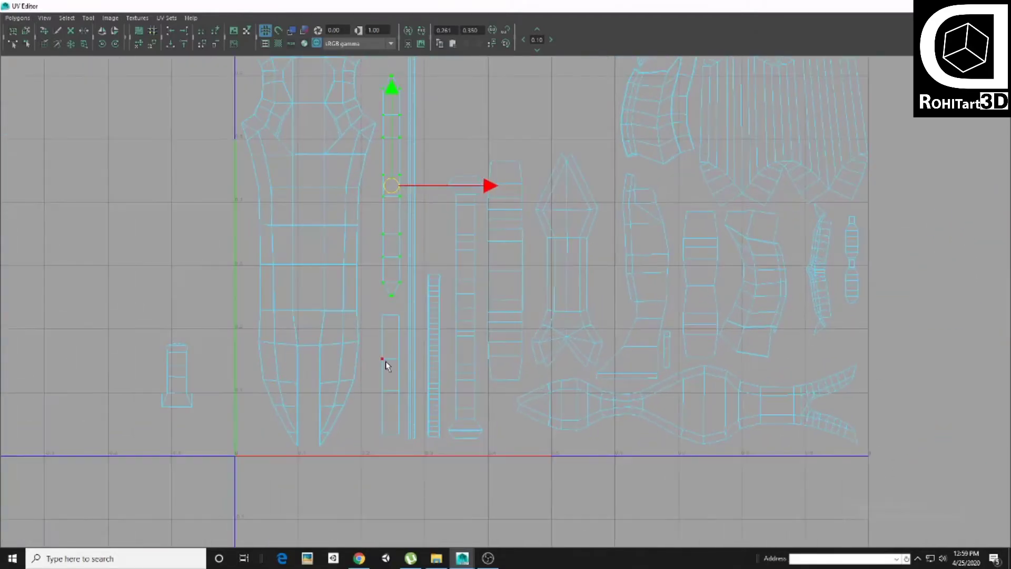
shift+double_click(383, 359)
scroll(439, 315, up, 1)
Select the ladder strip shell and nudge it slightly left and down
alt+middle_drag(406, 284, 394, 474)
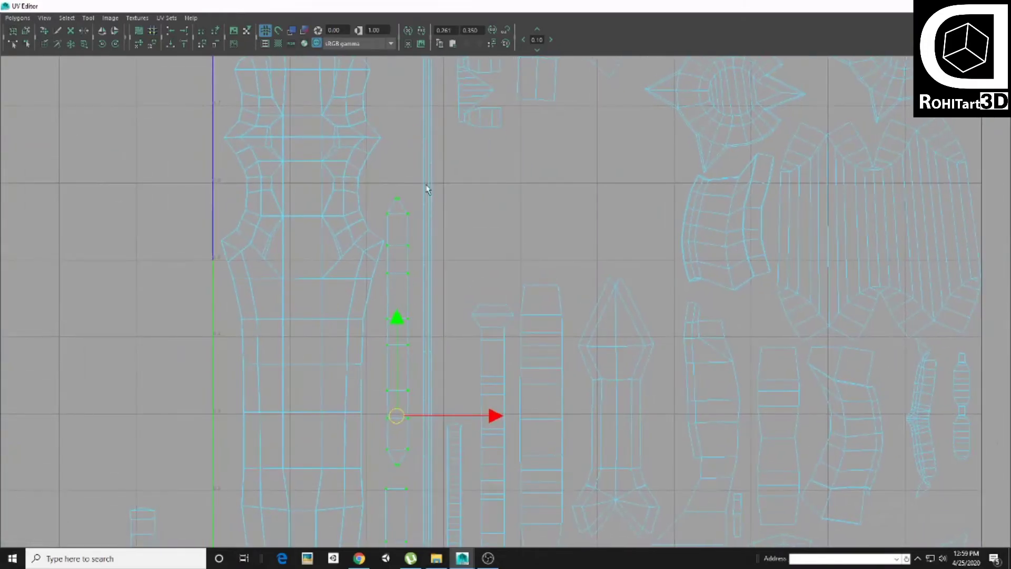
click(429, 187)
alt+middle_drag(422, 221, 492, 204)
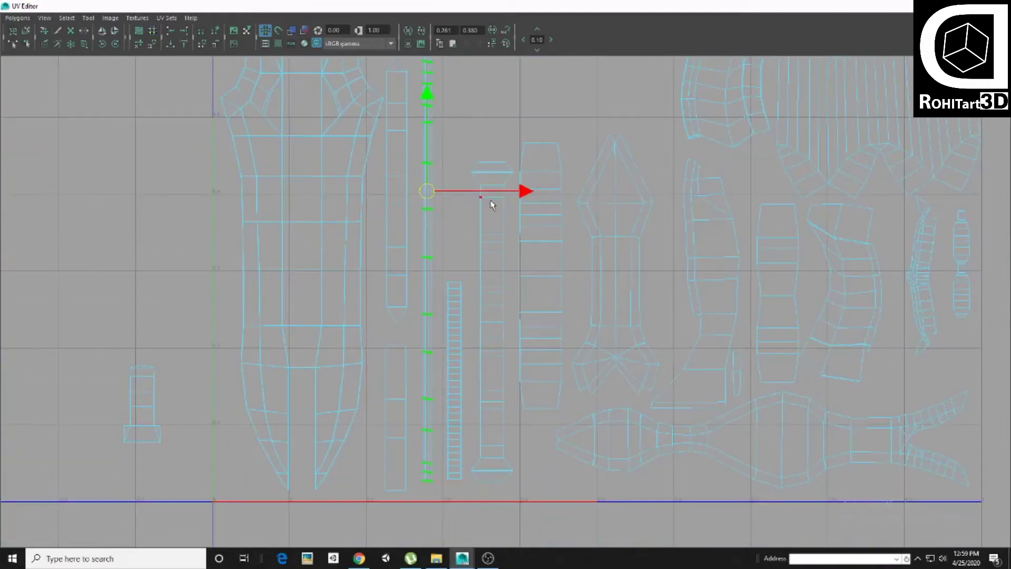
alt+middle_drag(418, 105, 463, 221)
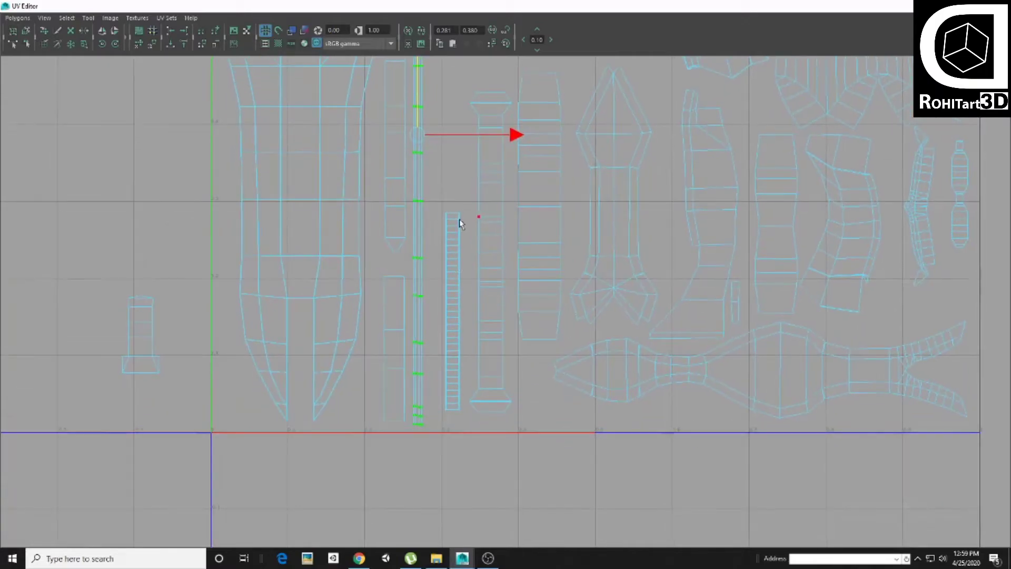
double_click(458, 227)
scroll(456, 265, down, 2)
scroll(437, 284, down, 1)
scroll(456, 308, up, 3)
scroll(456, 308, up, 1)
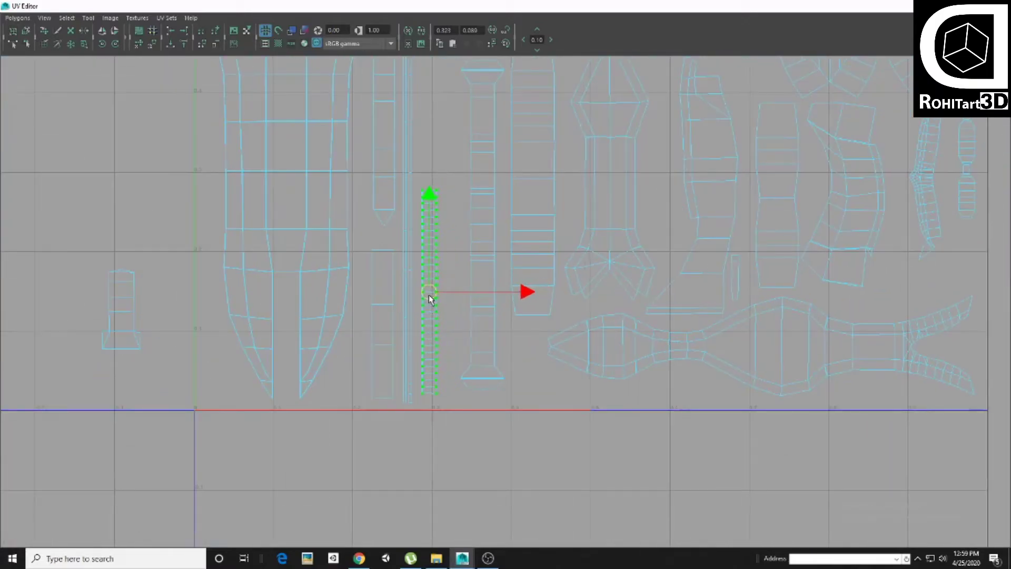
drag(481, 227, 456, 239)
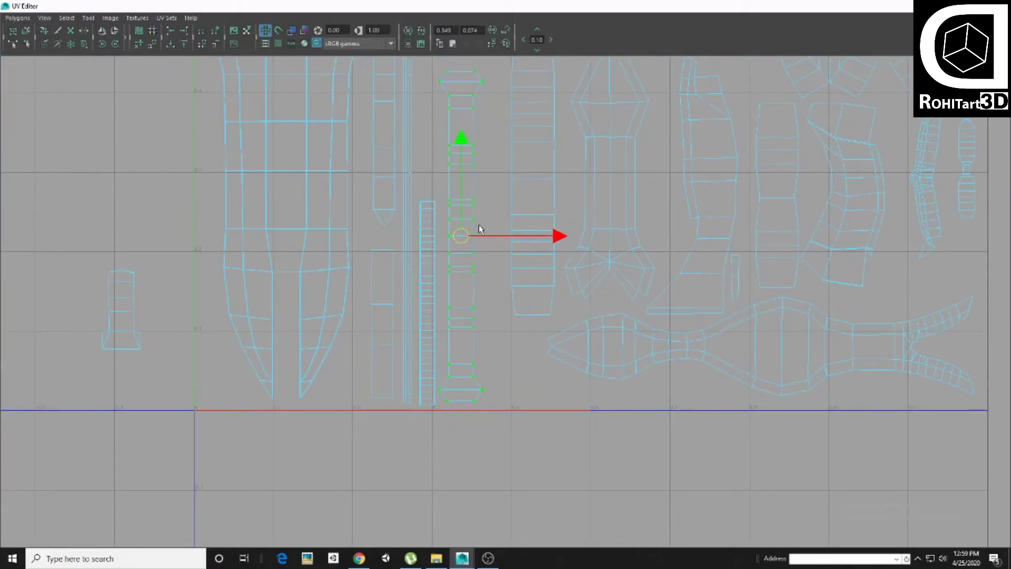
Select the neighbouring vertical strip and the arrow-shaped shell
alt+middle_drag(480, 229, 387, 269)
double_click(431, 280)
alt+middle_drag(425, 296, 376, 298)
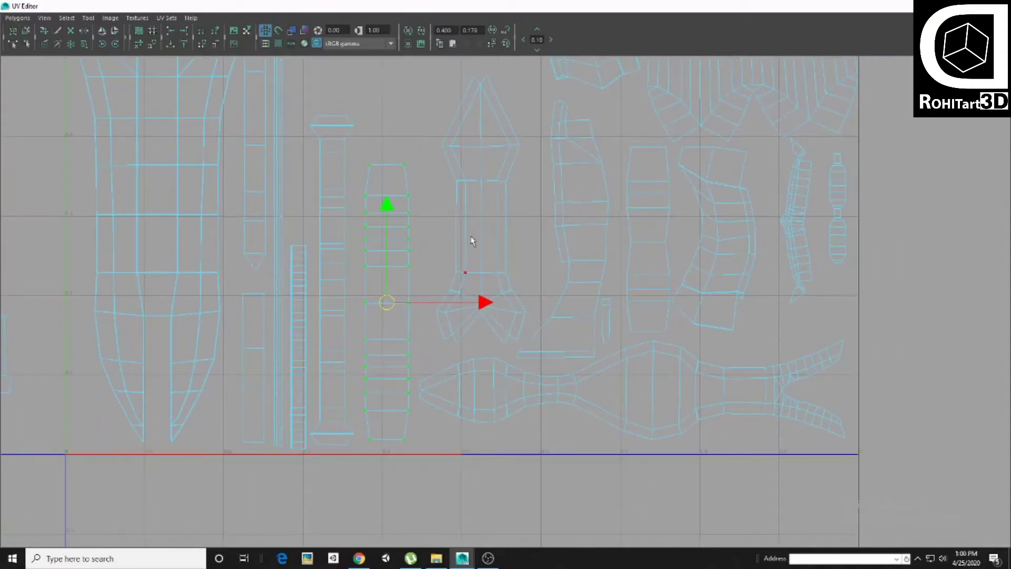
double_click(468, 205)
double_click(481, 394)
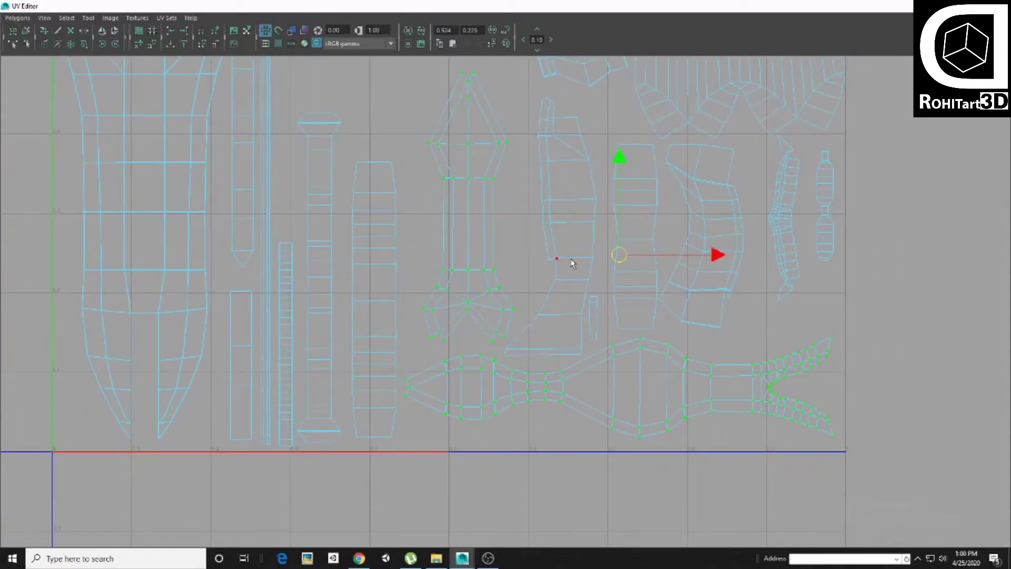
alt+middle_drag(618, 252, 601, 239)
double_click(452, 231)
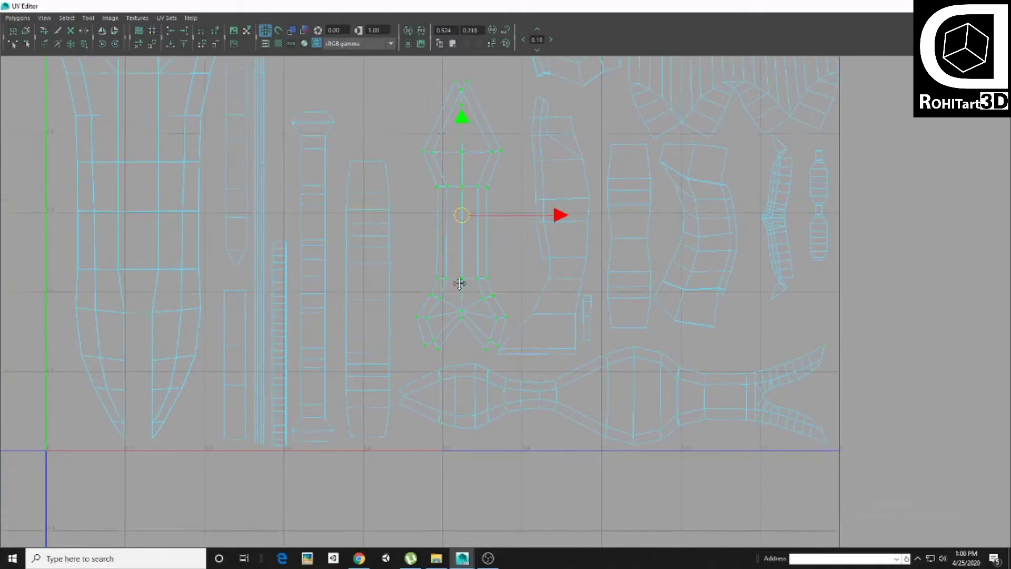
alt+middle_drag(458, 227, 460, 230)
Select the column and thin curved shells, moving the curved shell up and right
double_click(589, 282)
mouse_move(589, 282)
alt+middle_down()
mouse_move(499, 309)
mouse_move(479, 341)
alt+middle_up()
alt+middle_drag(466, 254, 411, 300)
double_click(429, 271)
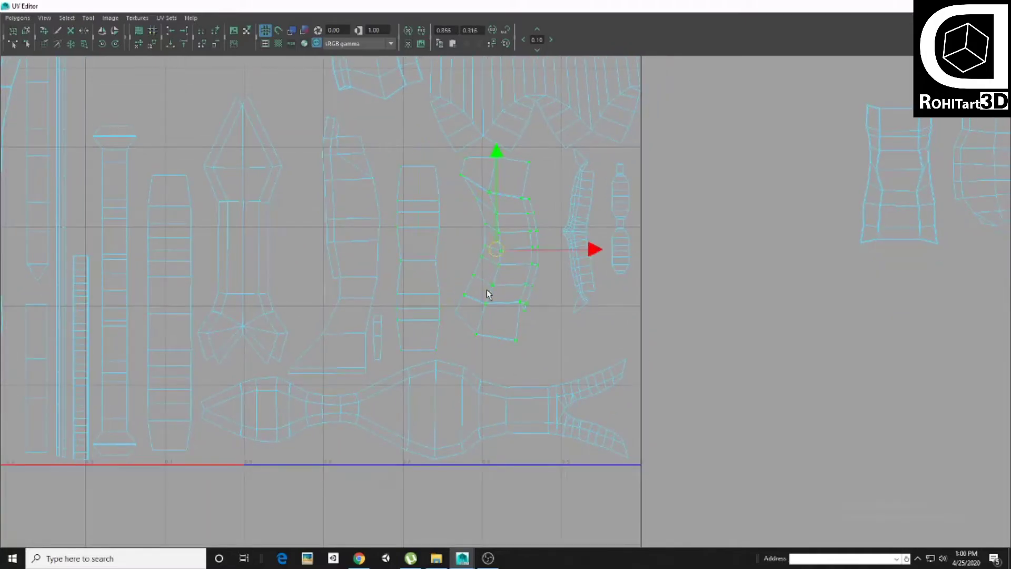
double_click(589, 246)
alt+middle_drag(594, 243, 530, 265)
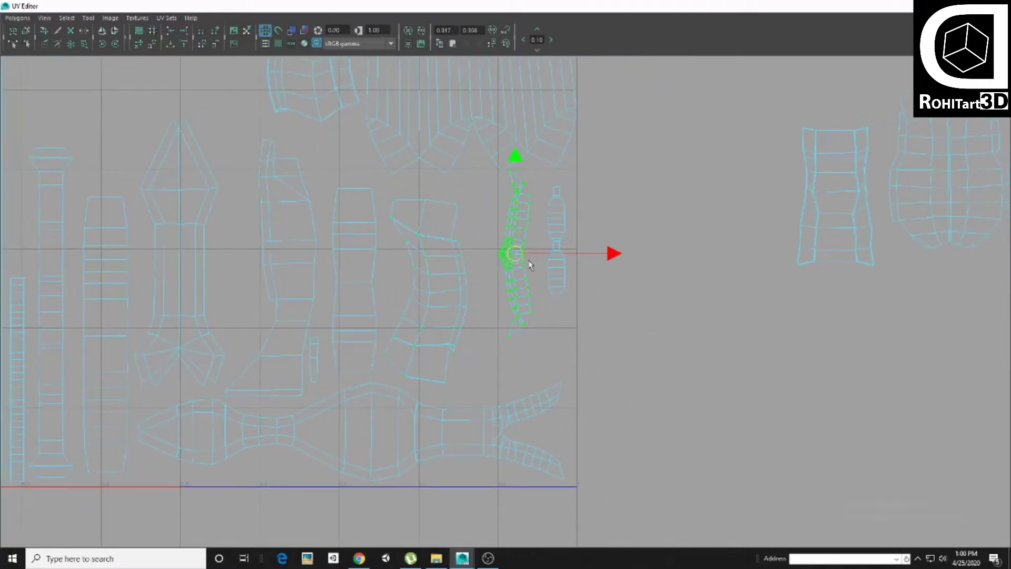
scroll(481, 260, down, 2)
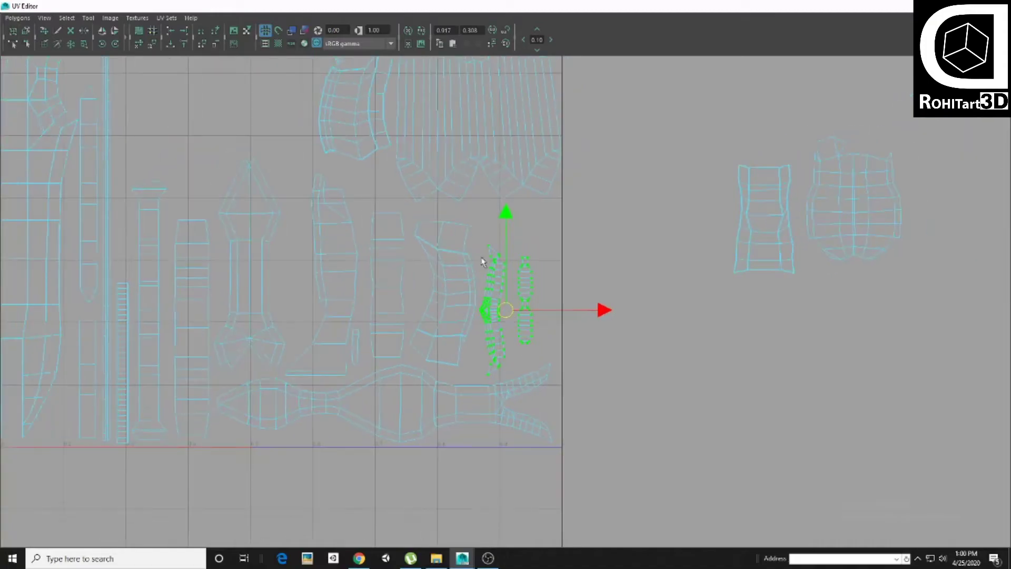
mouse_move(467, 237)
alt+middle_down()
mouse_move(479, 292)
mouse_move(470, 195)
mouse_move(410, 224)
alt+middle_up()
scroll(447, 232, down, 1)
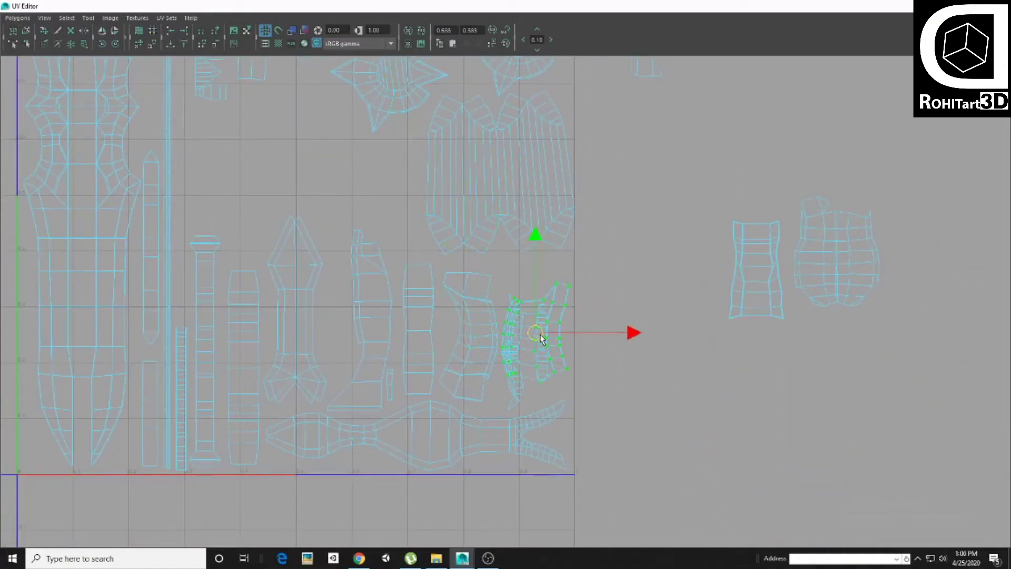
drag(539, 352, 638, 292)
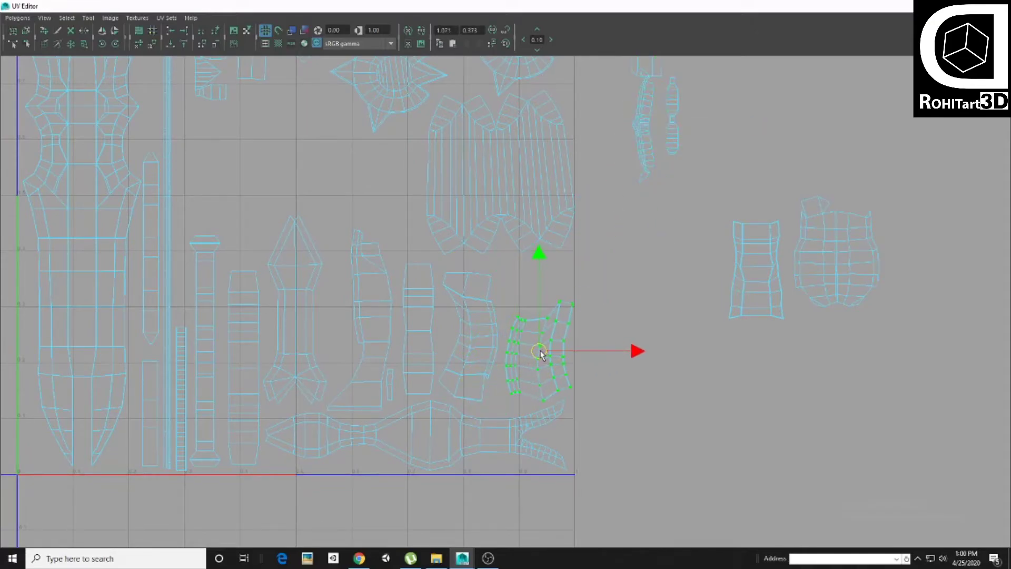
key(a)
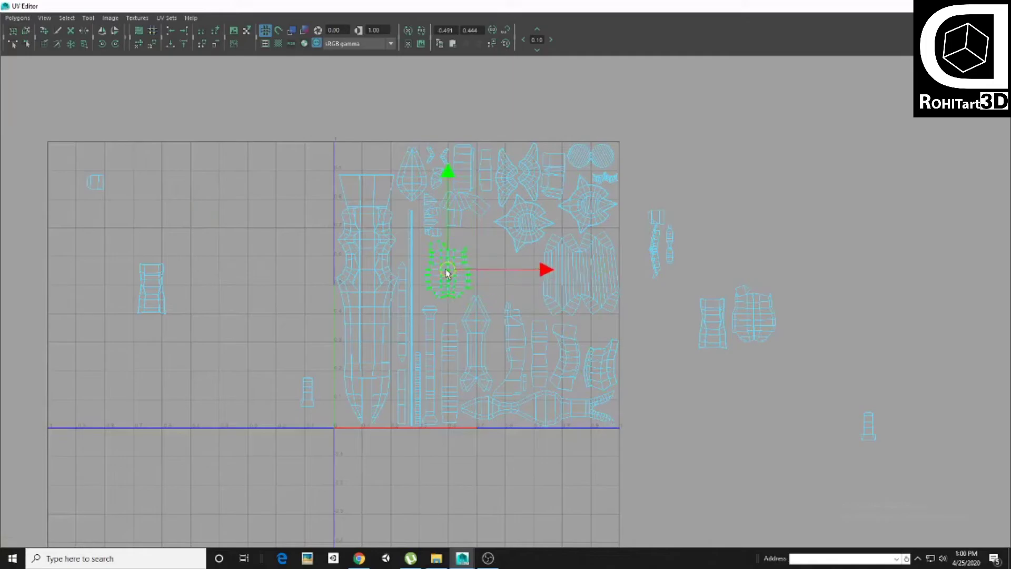
alt+middle_drag(446, 271, 420, 290)
drag(420, 290, 729, 335)
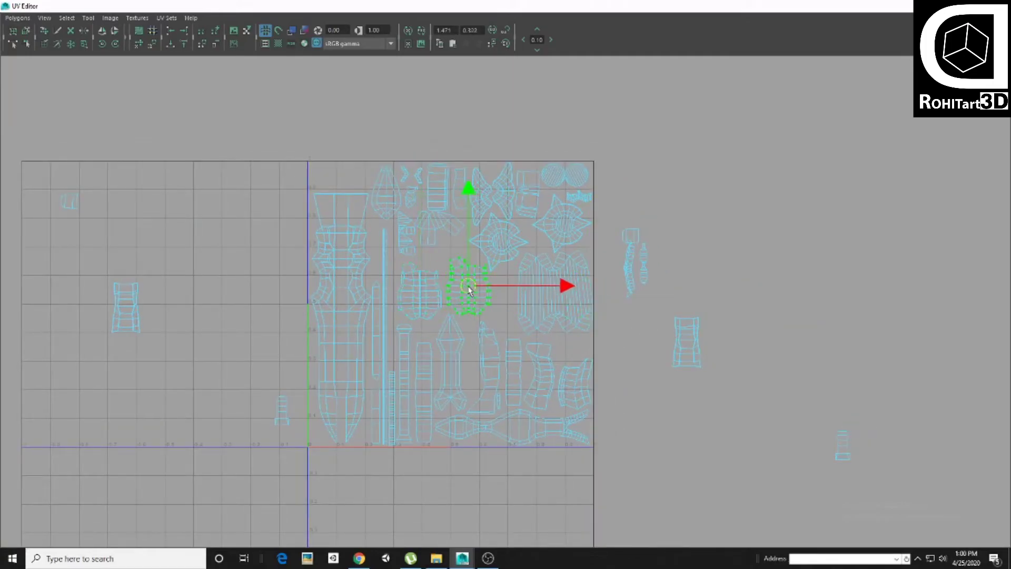
scroll(468, 289, up, 2)
alt+middle_drag(215, 318, 197, 309)
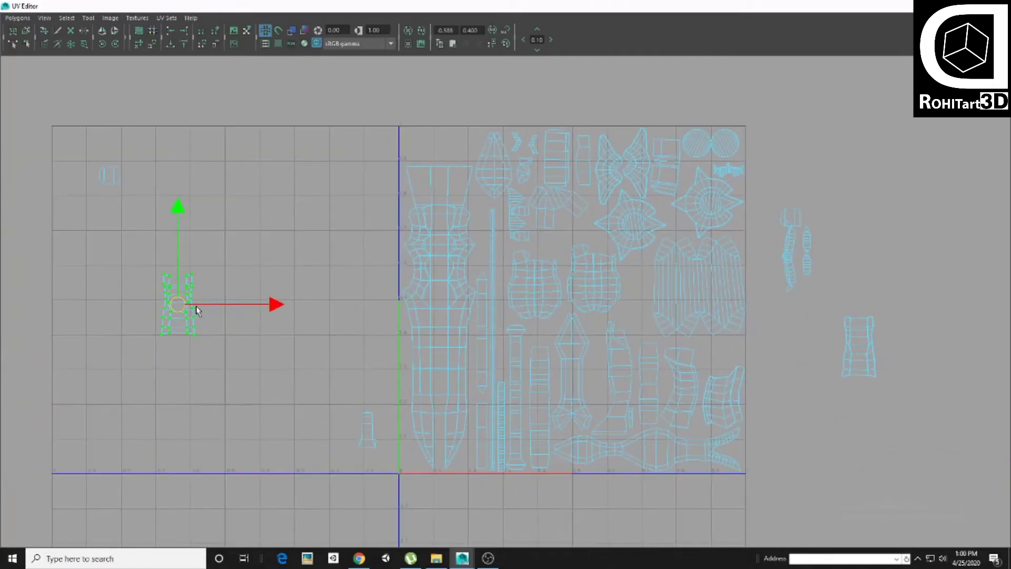
scroll(640, 299, up, 3)
scroll(522, 322, up, 2)
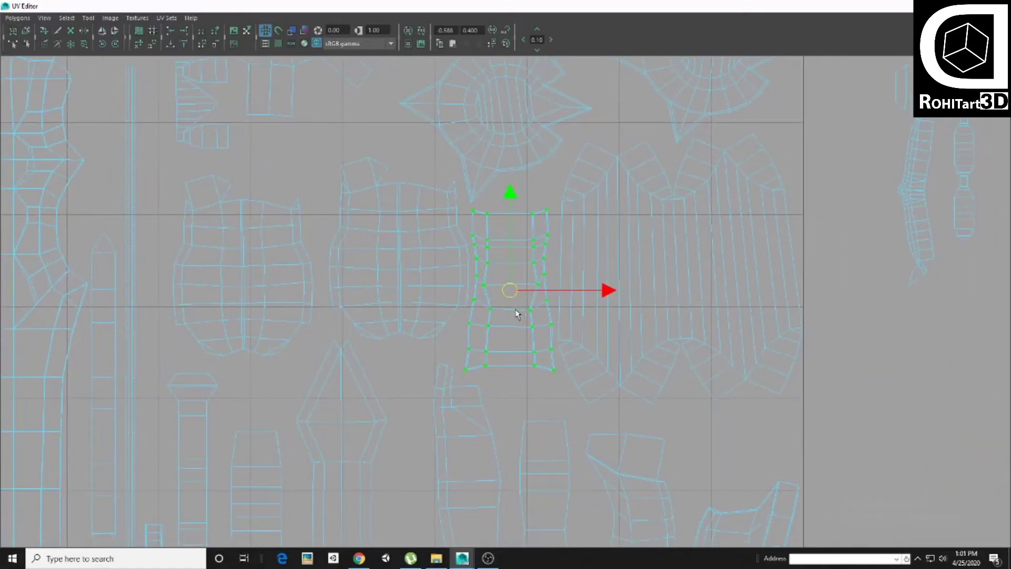
scroll(511, 303, down, 3)
scroll(526, 295, down, 2)
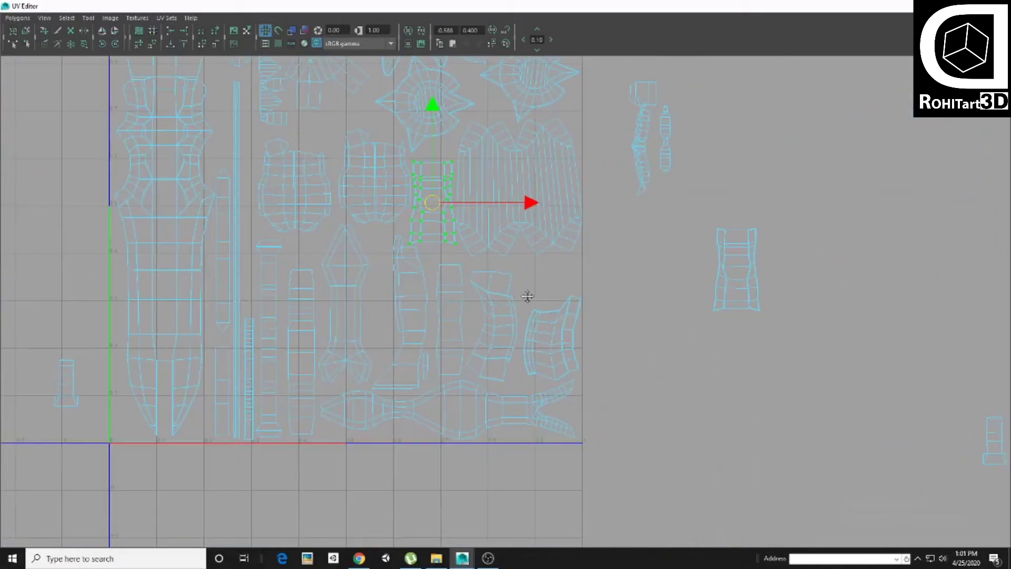
mouse_move(697, 312)
alt+middle_down()
mouse_move(623, 317)
mouse_move(629, 352)
mouse_move(650, 349)
alt+middle_up()
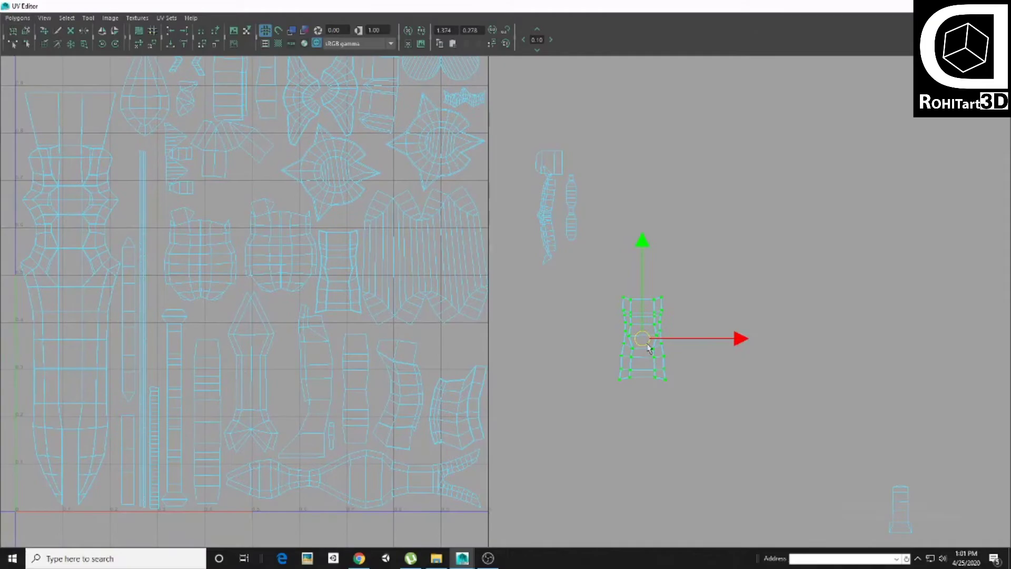
scroll(462, 345, down, 1)
alt+middle_drag(460, 339, 547, 441)
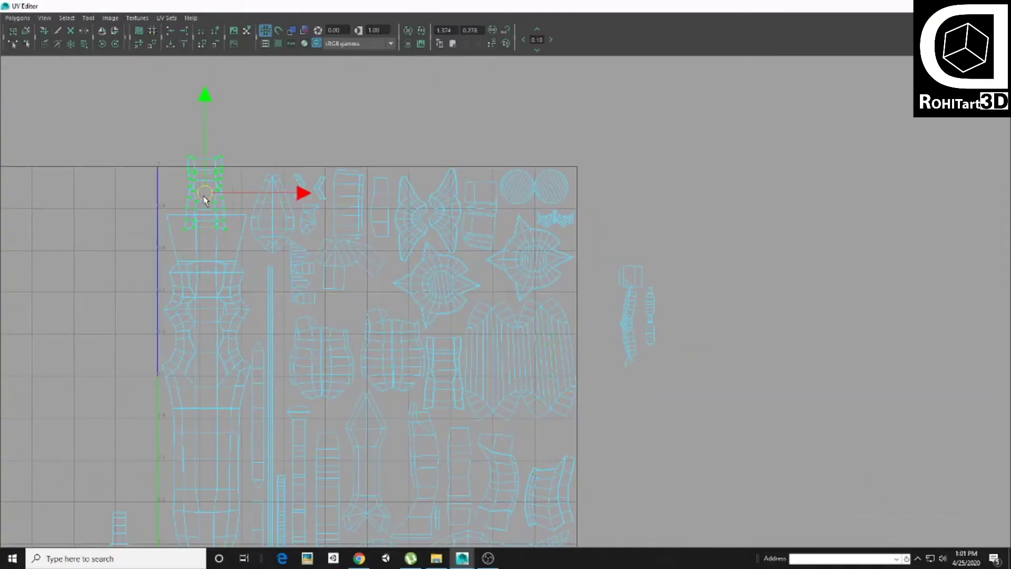
alt+middle_drag(205, 200, 272, 227)
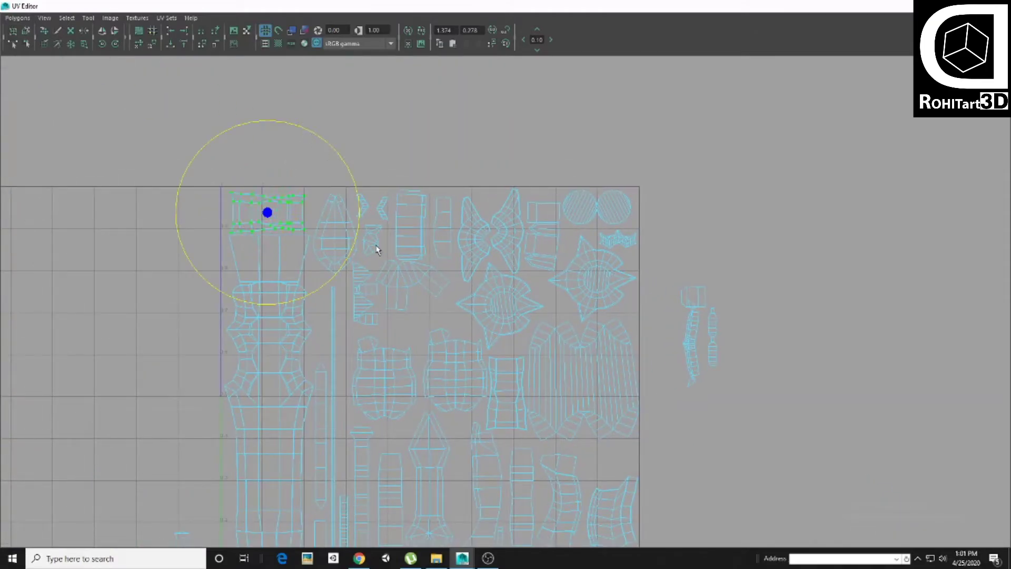
scroll(304, 304, down, 1)
scroll(207, 232, up, 1)
scroll(94, 235, up, 3)
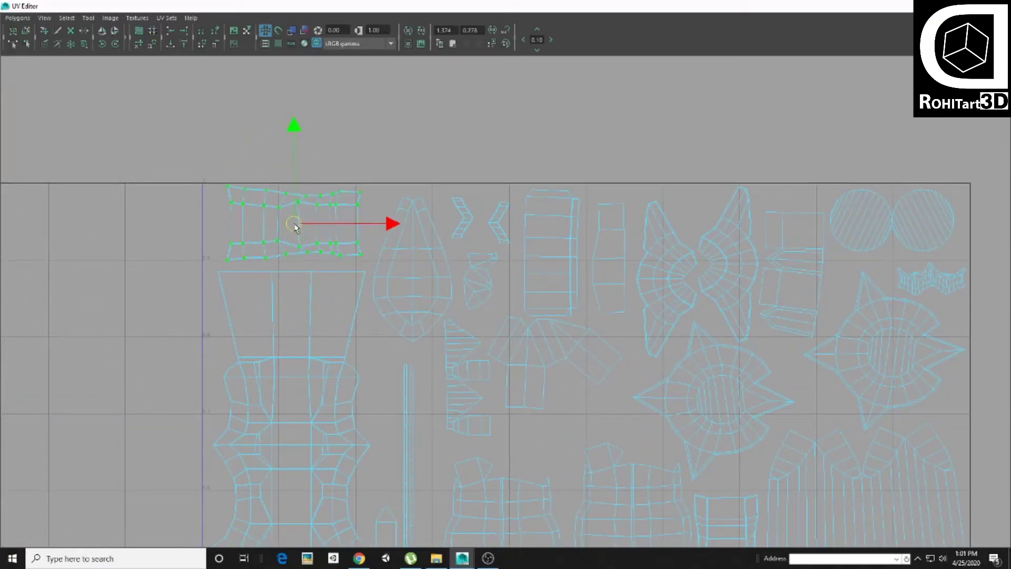
scroll(266, 284, down, 3)
scroll(184, 242, down, 3)
click(214, 239)
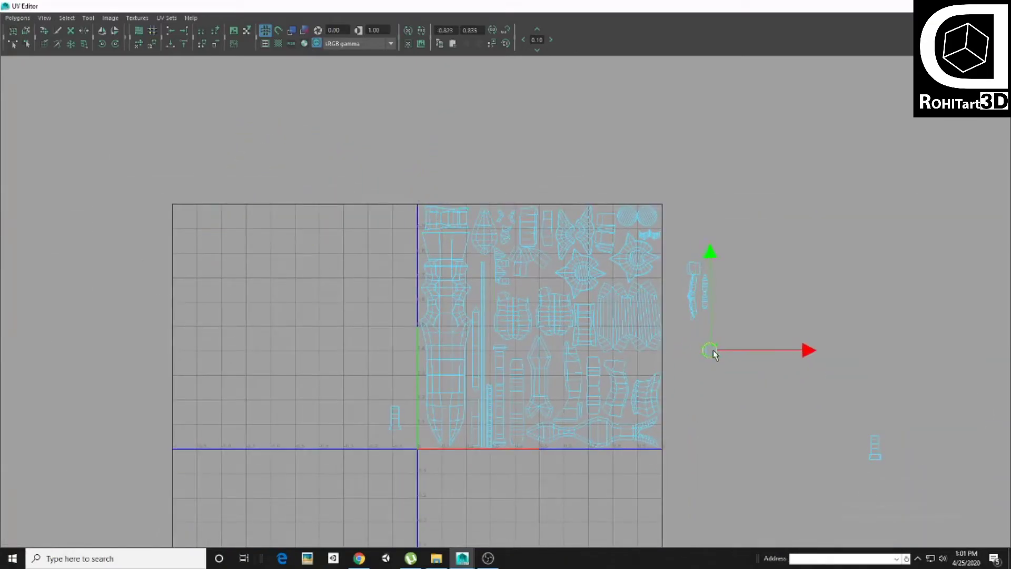
alt+middle_drag(404, 383, 356, 324)
alt+middle_drag(670, 328, 605, 320)
drag(736, 327, 803, 425)
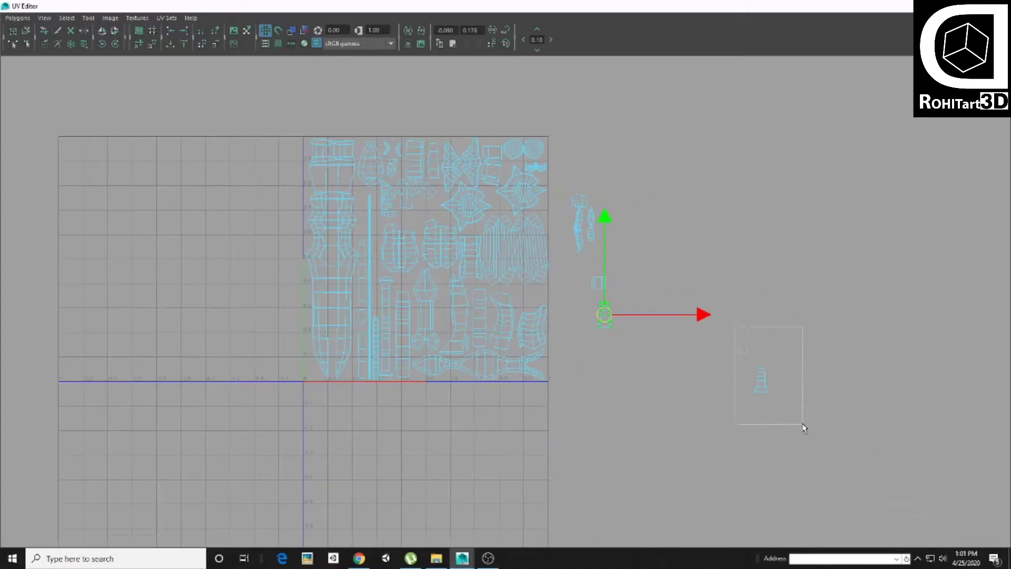
scroll(534, 262, up, 1)
scroll(421, 244, up, 3)
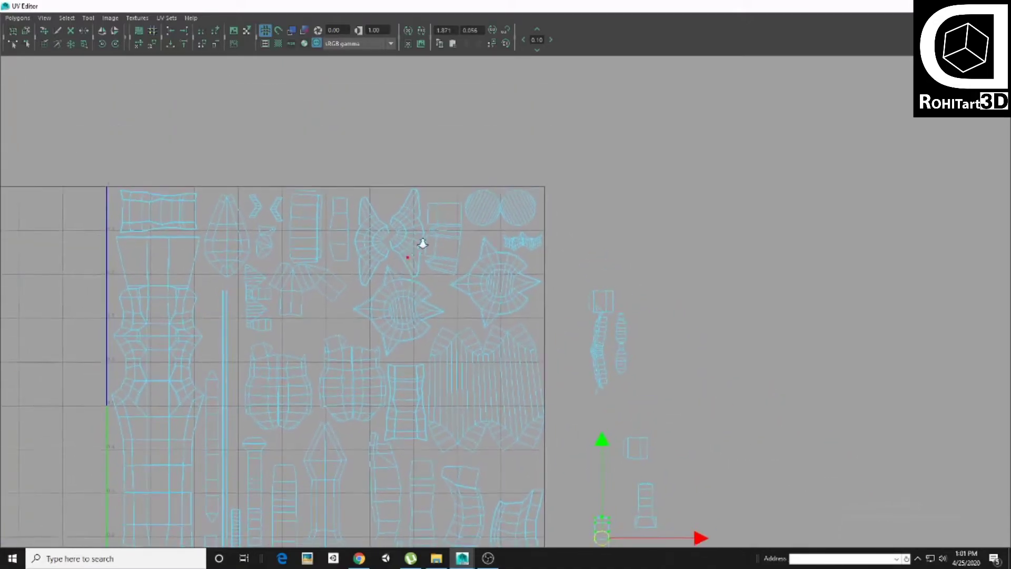
scroll(449, 234, up, 3)
click(465, 195)
scroll(465, 203, up, 1)
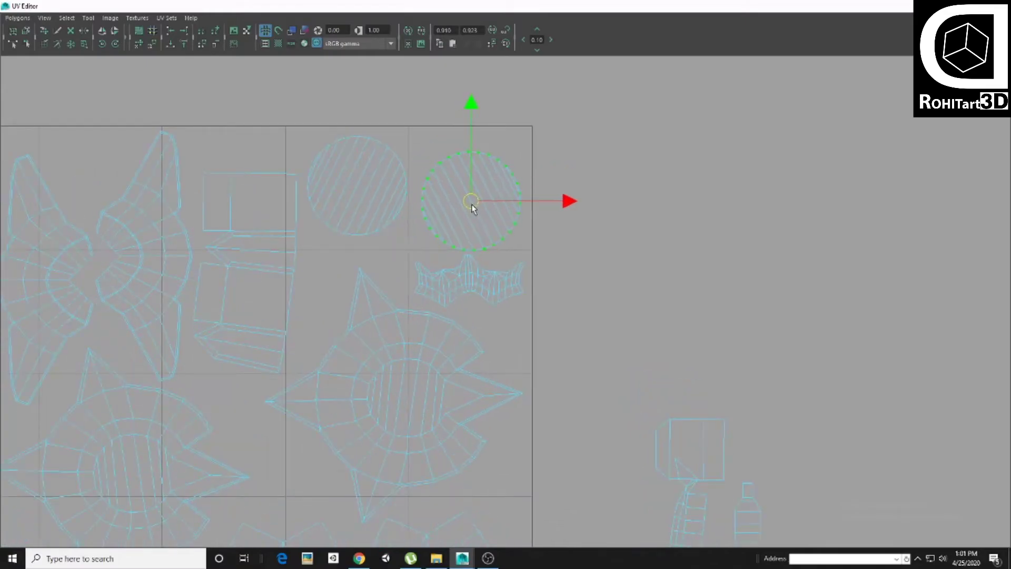
alt+middle_drag(360, 212, 410, 298)
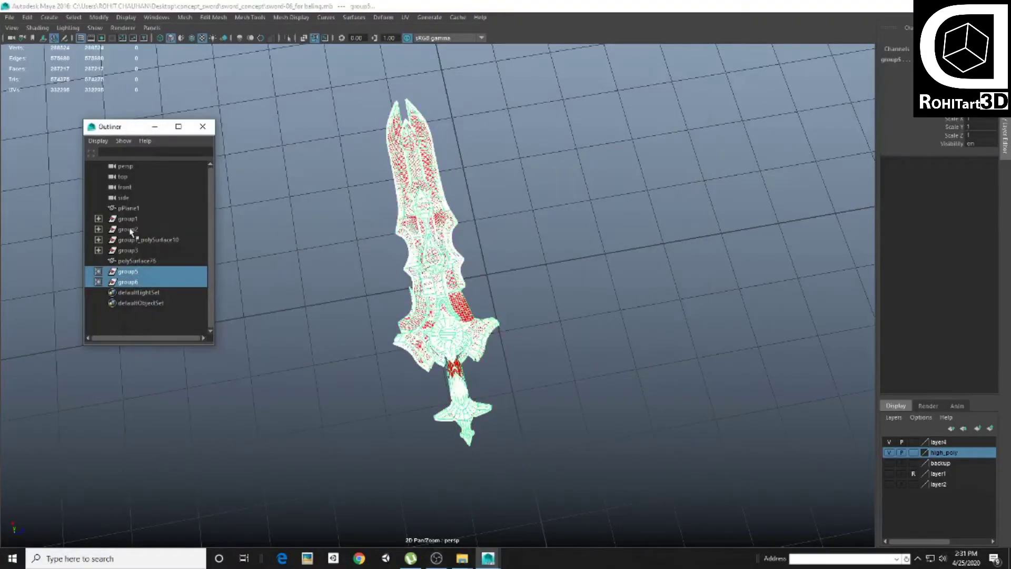
Delete leftover objects pPlane1 through polySurface76 and expand group5 and group6
shift+click(125, 209)
key(Delete)
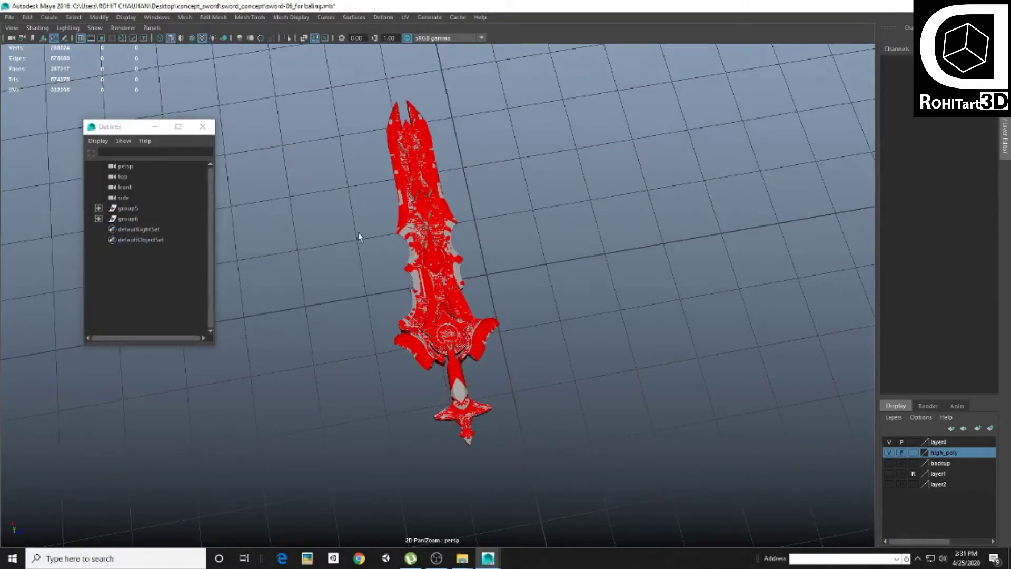
click(147, 209)
alt+drag(369, 263, 237, 247)
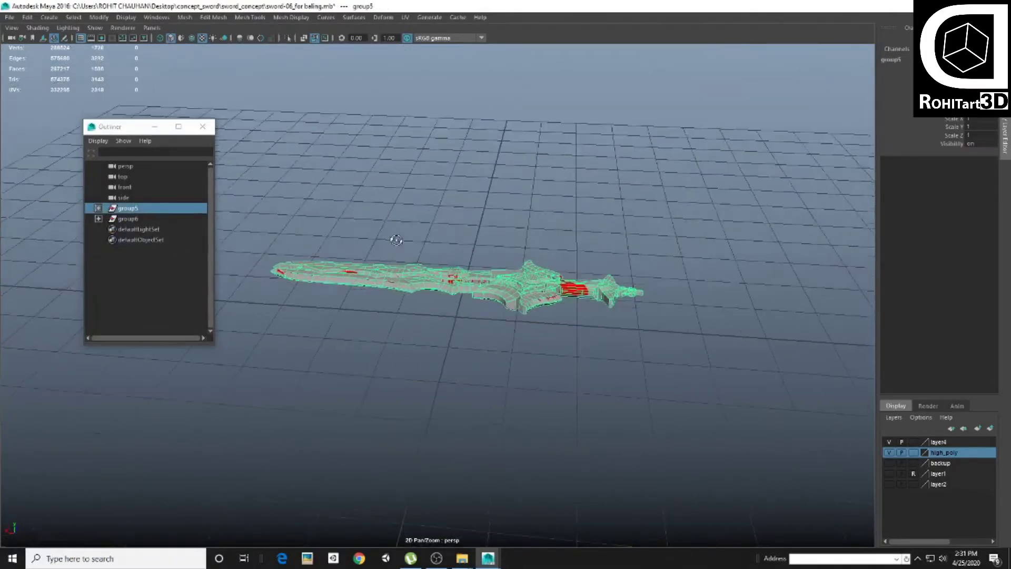
mouse_move(388, 237)
alt+mouse_down()
mouse_move(491, 250)
mouse_move(474, 207)
alt+mouse_up()
scroll(491, 250, up, 5)
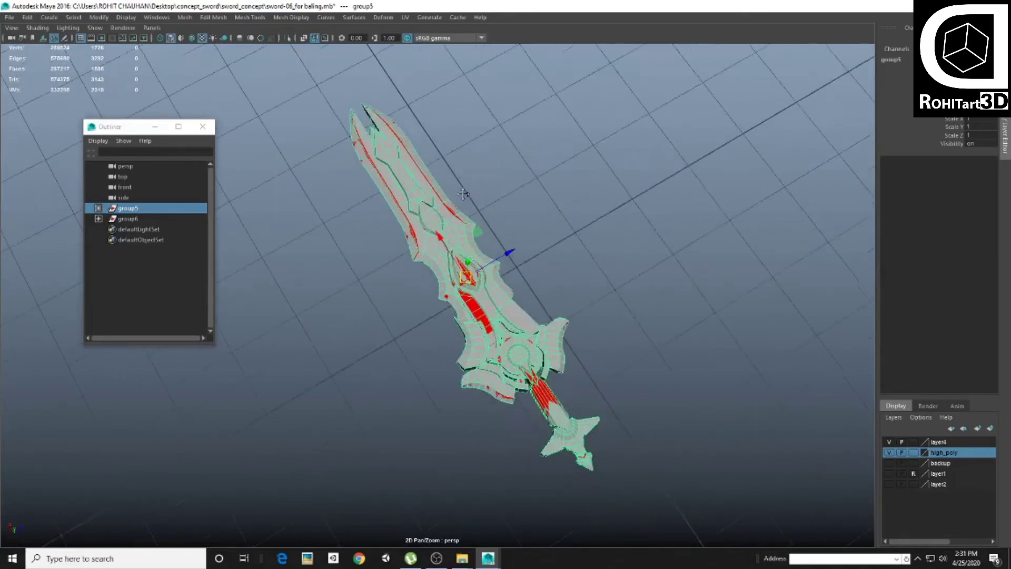
click(99, 208)
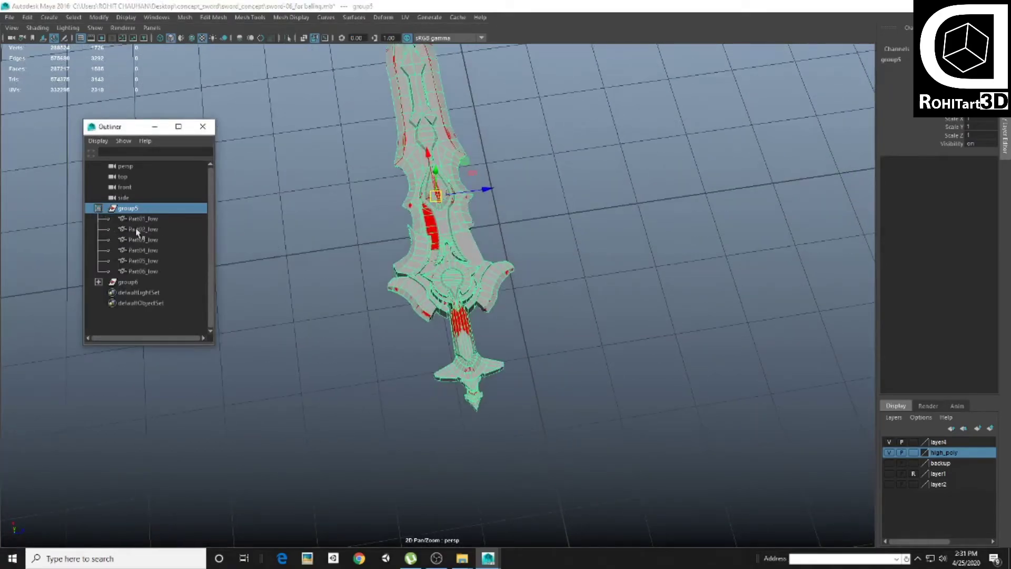
click(99, 281)
Try moving the Part02 low/high pair aside, undo it, and dismiss the Save As window
click(139, 292)
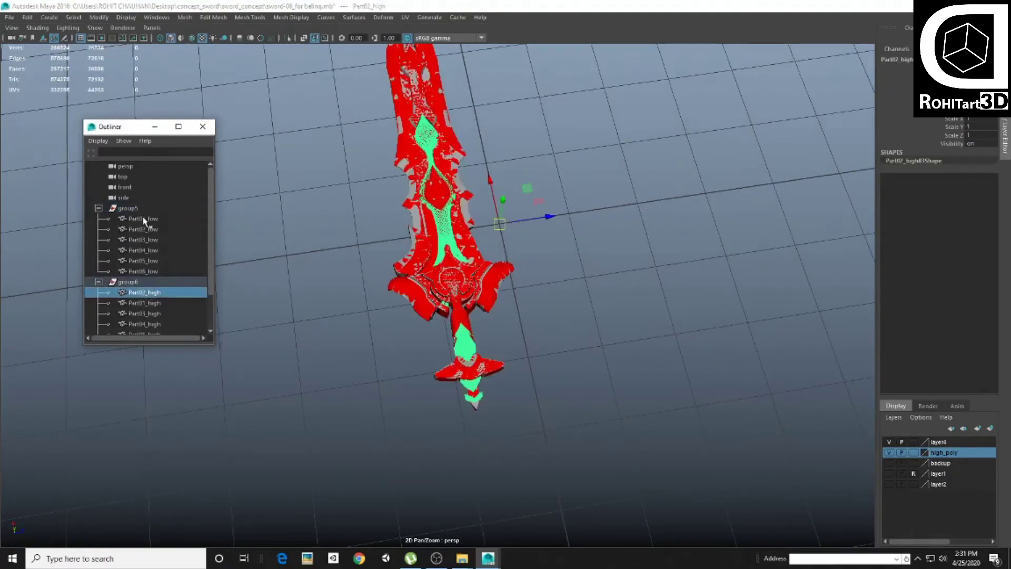
ctrl+click(143, 229)
key(f)
drag(442, 253, 536, 253)
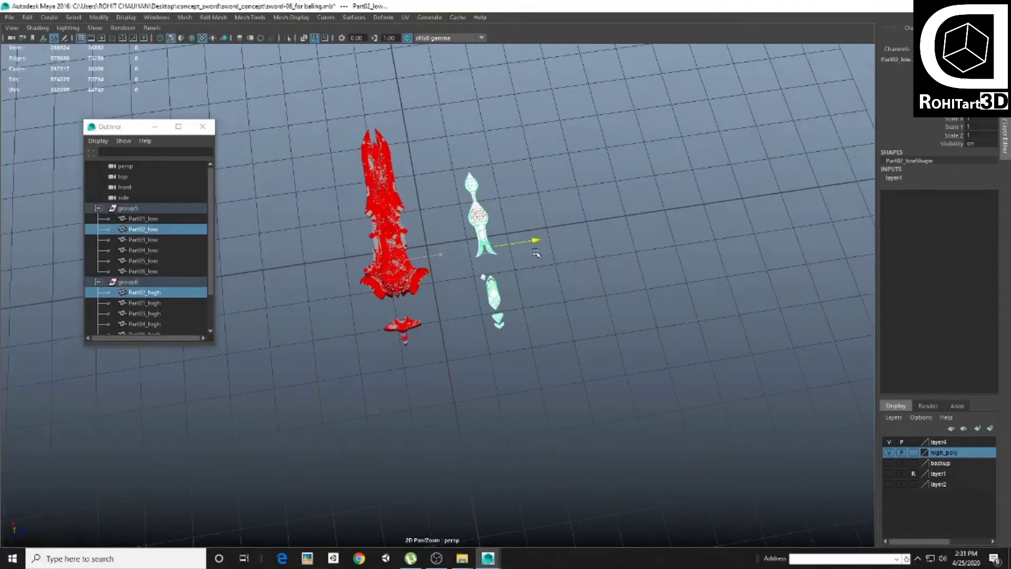
key(ctrl+z)
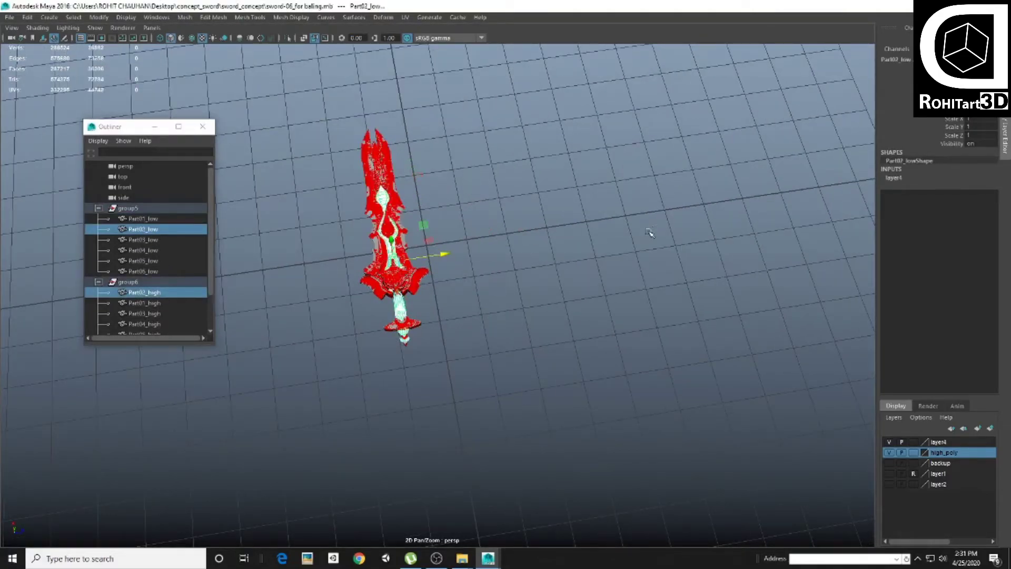
click(538, 288)
key(ctrl+shift+s)
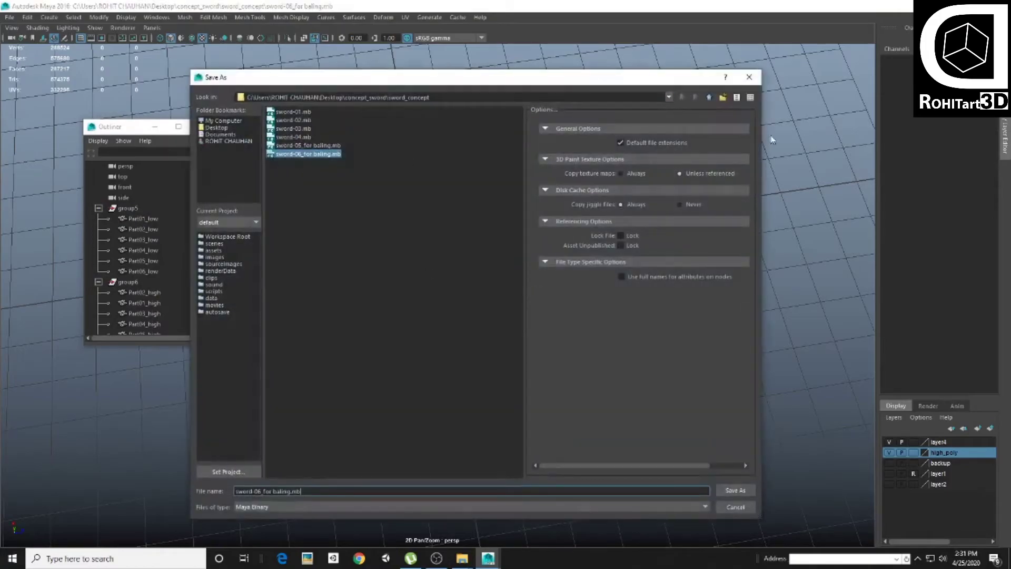
click(746, 79)
Select the group6 and group5 parts and hide the duplicated sword copy group7
click(153, 283)
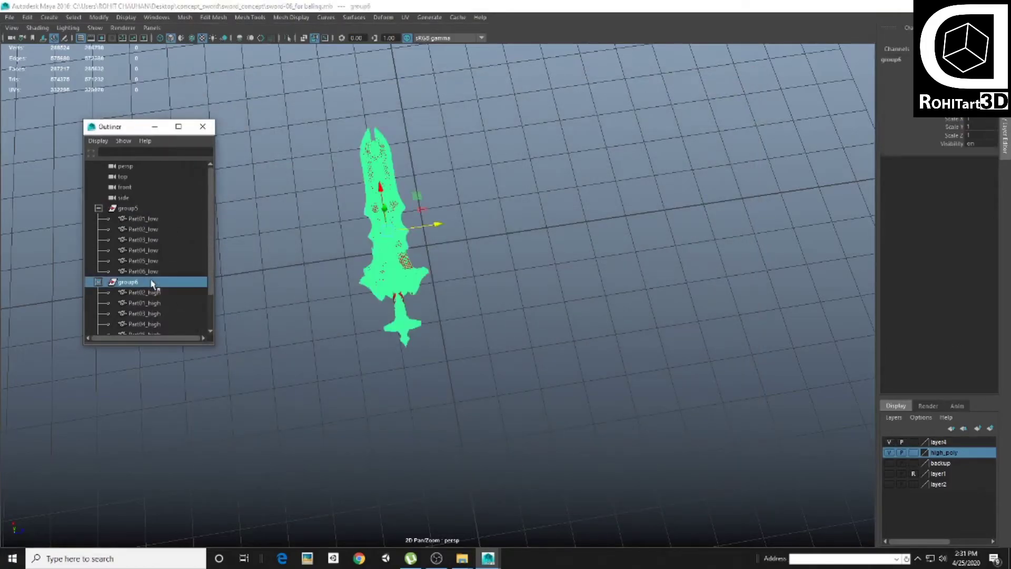
click(147, 210)
middle_drag(430, 264, 642, 234)
scroll(116, 273, down, 2)
key(ctrl+h)
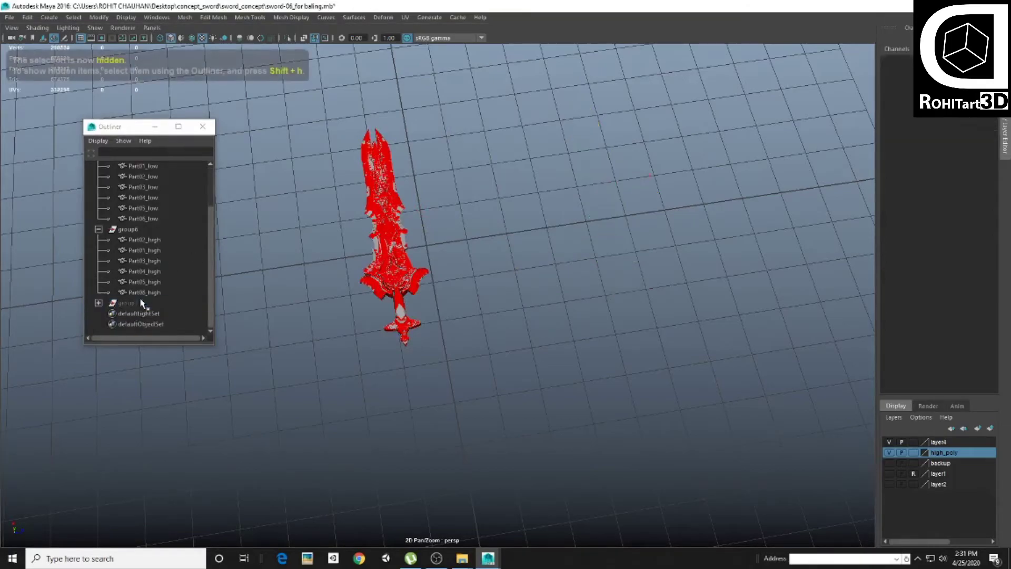
scroll(137, 295, up, 2)
Move Part01_low and Part01_high to the right of the sword
click(142, 219)
ctrl+click(144, 293)
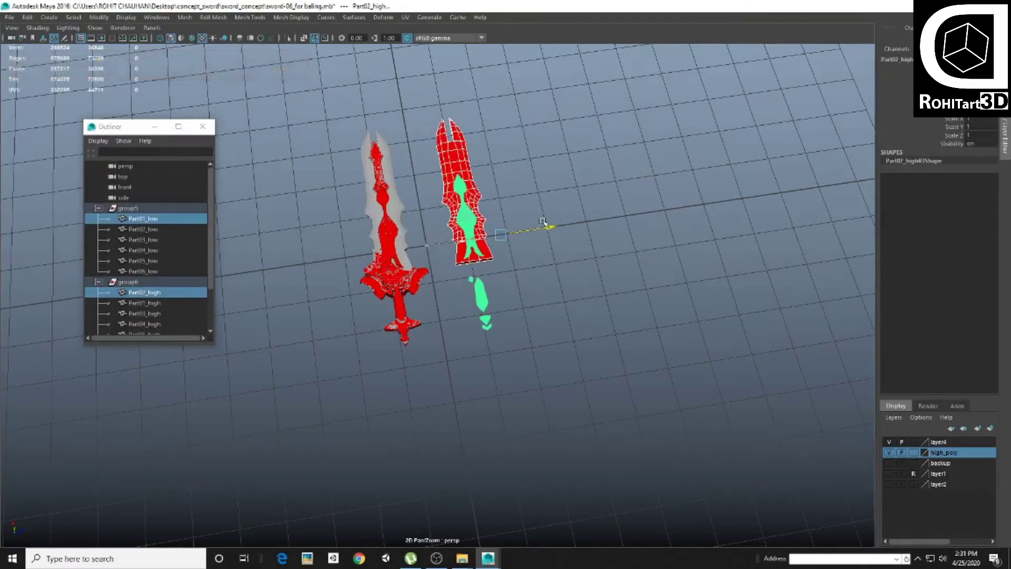
ctrl+click(158, 293)
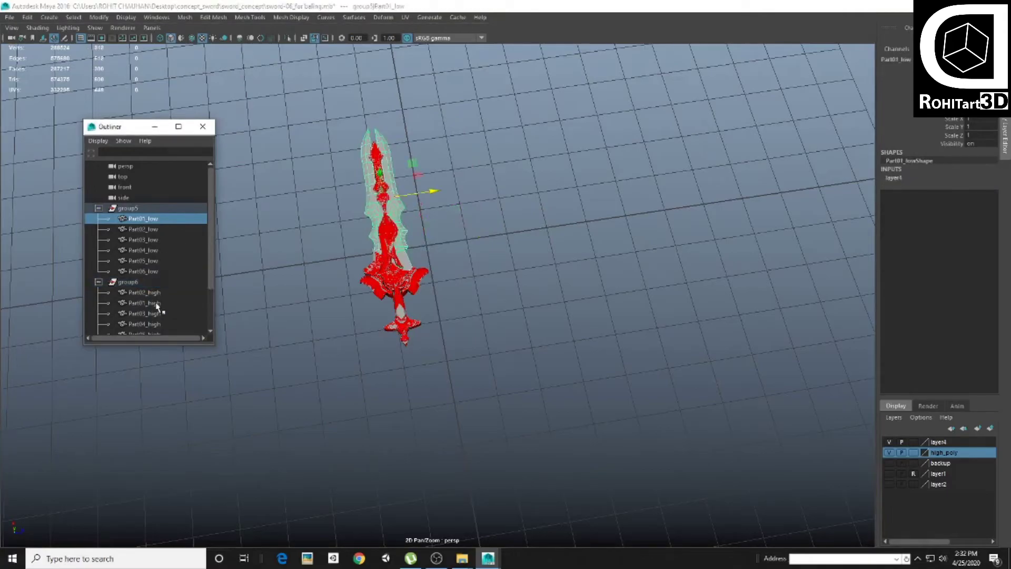
ctrl+click(154, 303)
drag(429, 195, 508, 194)
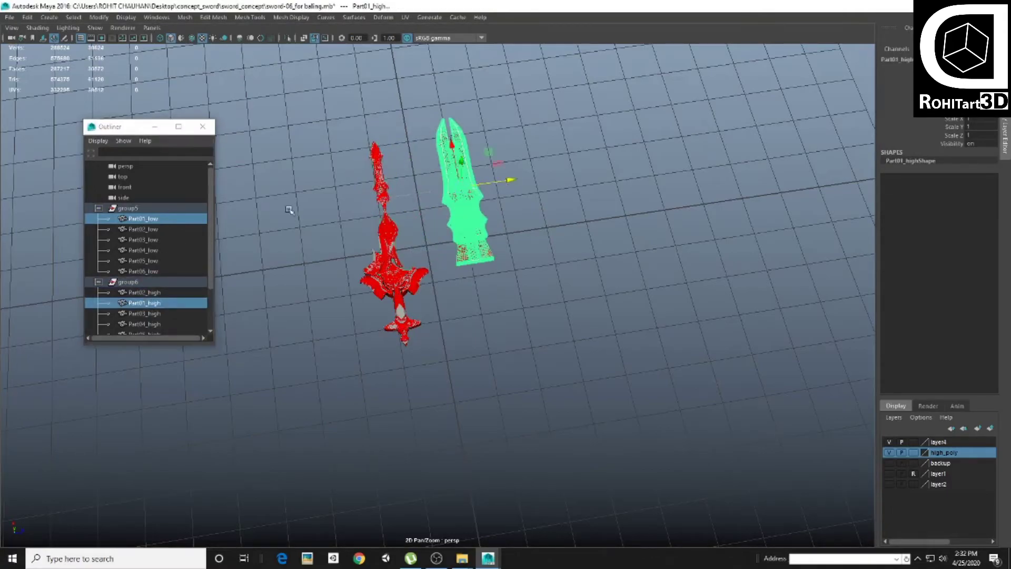
Move the Part02 pair to the right and the Part03 pair to the left
click(140, 229)
ctrl+click(152, 293)
drag(464, 241, 600, 232)
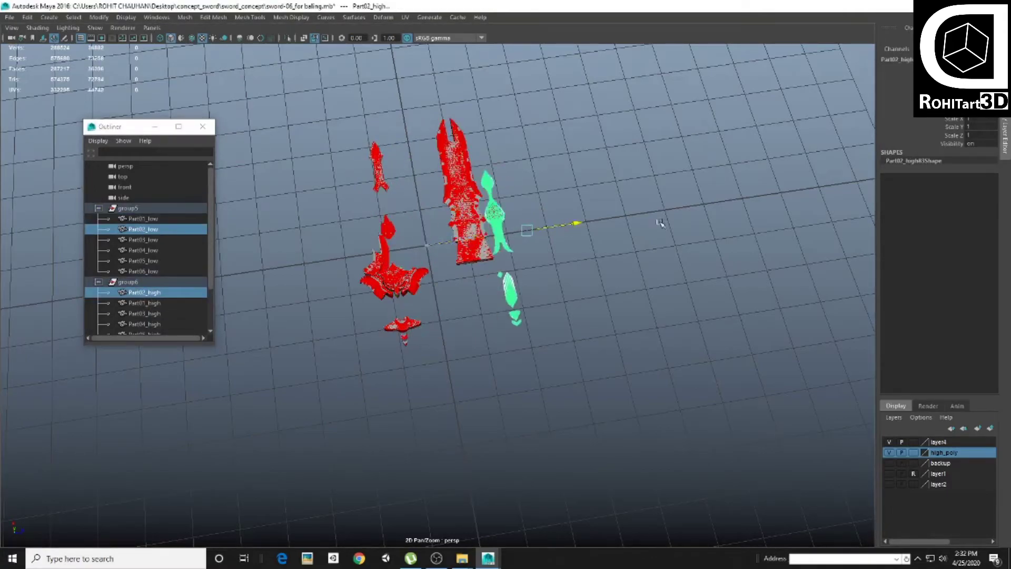
click(146, 240)
ctrl+click(153, 315)
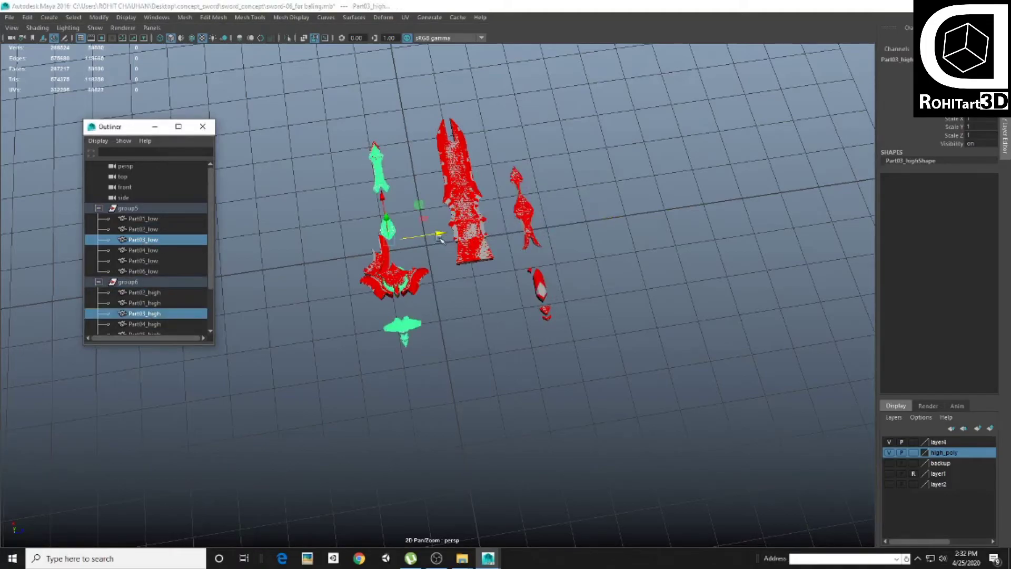
drag(440, 240, 373, 241)
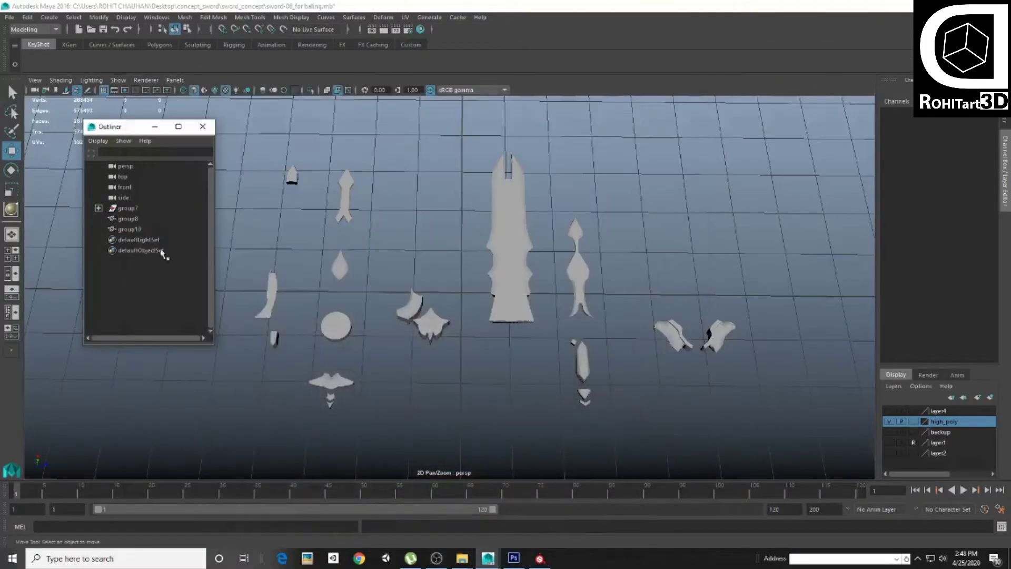
Export group8 as 'low poly' OBJ into a new baking03 folder
click(9, 17)
click(53, 154)
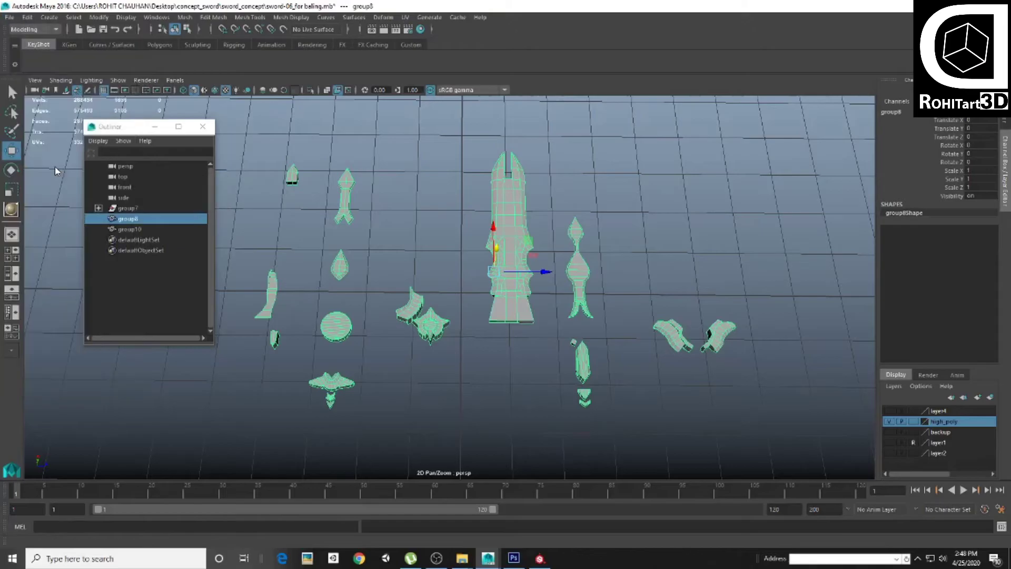
click(334, 228)
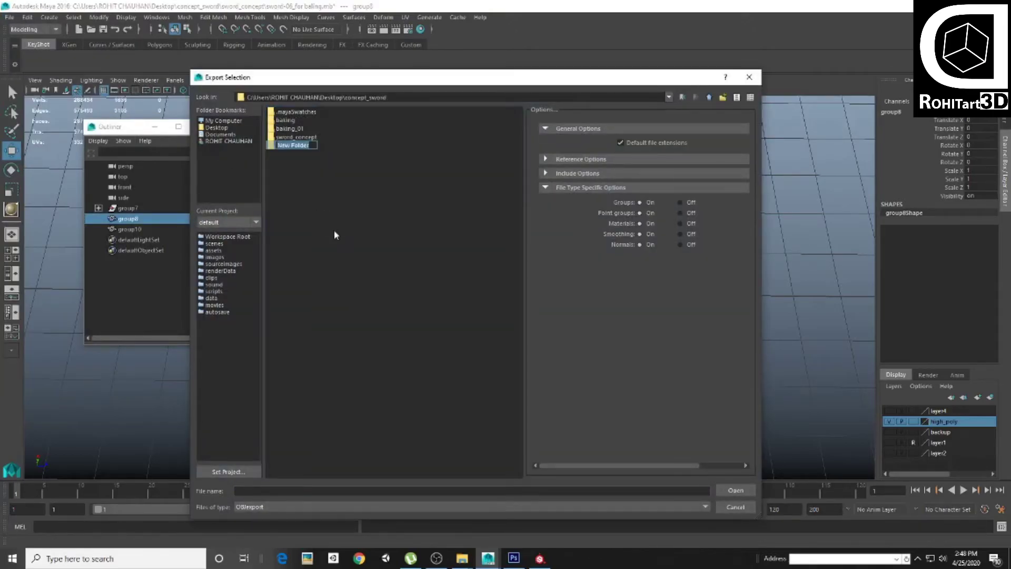
text(baking03)
key(Return)
double_click(306, 150)
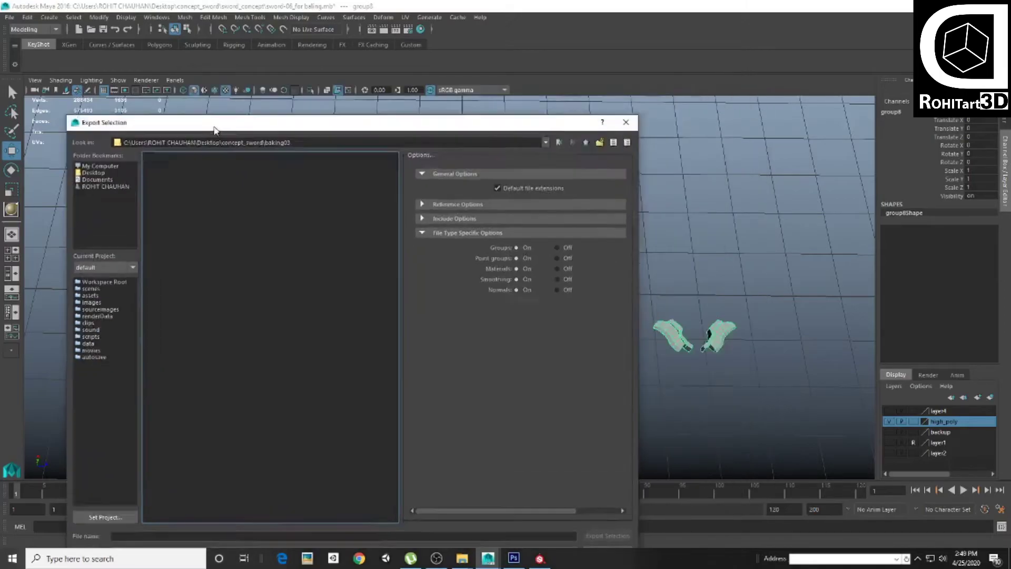
drag(295, 77, 240, 124)
drag(329, 124, 340, 75)
click(258, 487)
text(low poly)
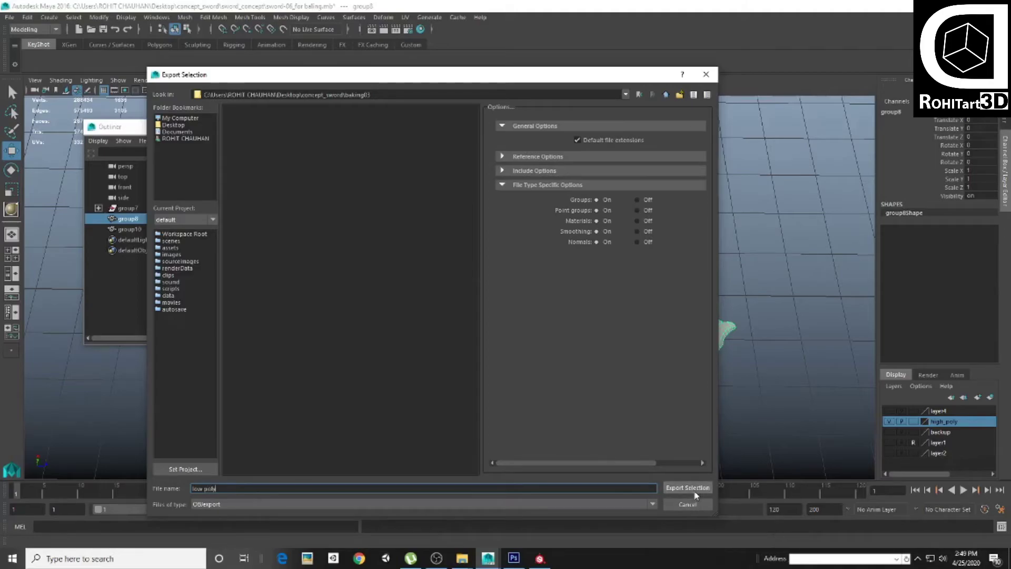
click(695, 492)
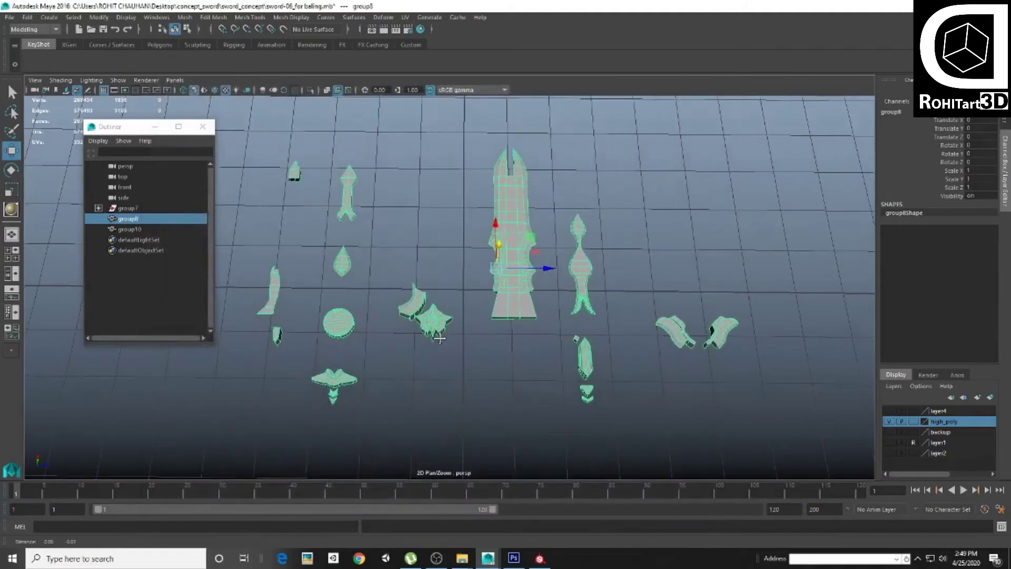
Select group10 and export it as 'high poly' OBJ into the same folder
click(511, 315)
click(9, 17)
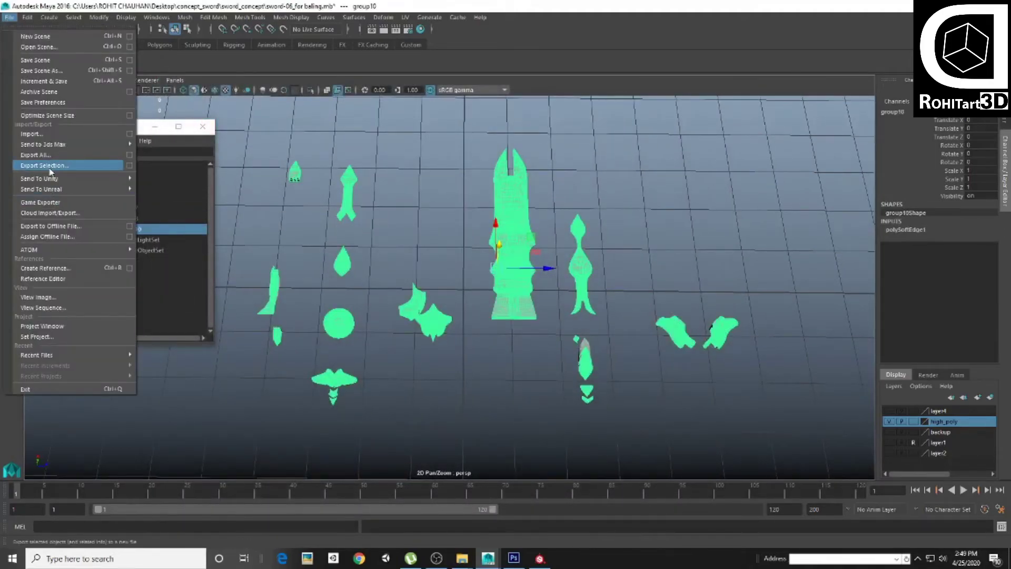
click(50, 168)
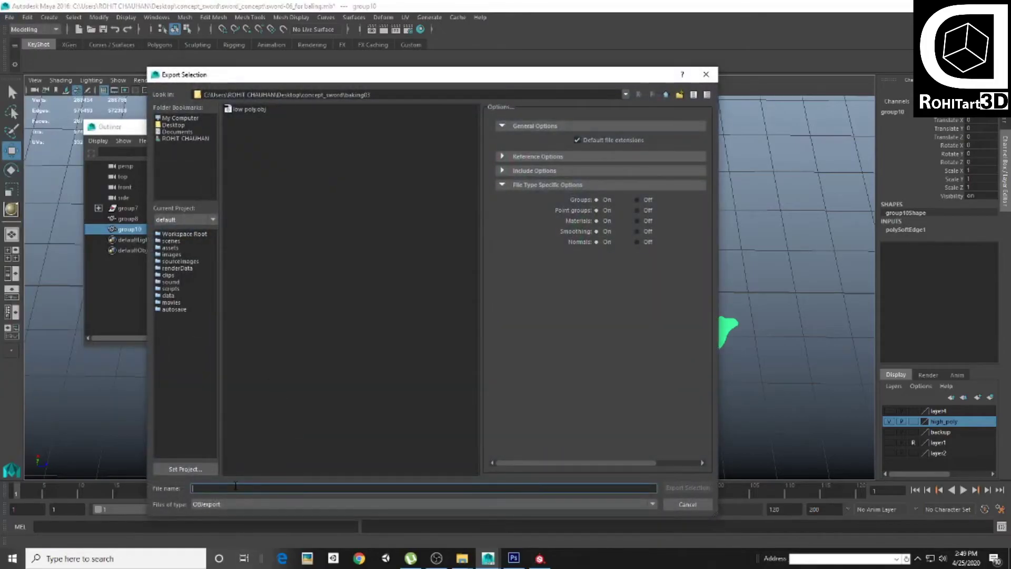
text(high poly)
key(Return)
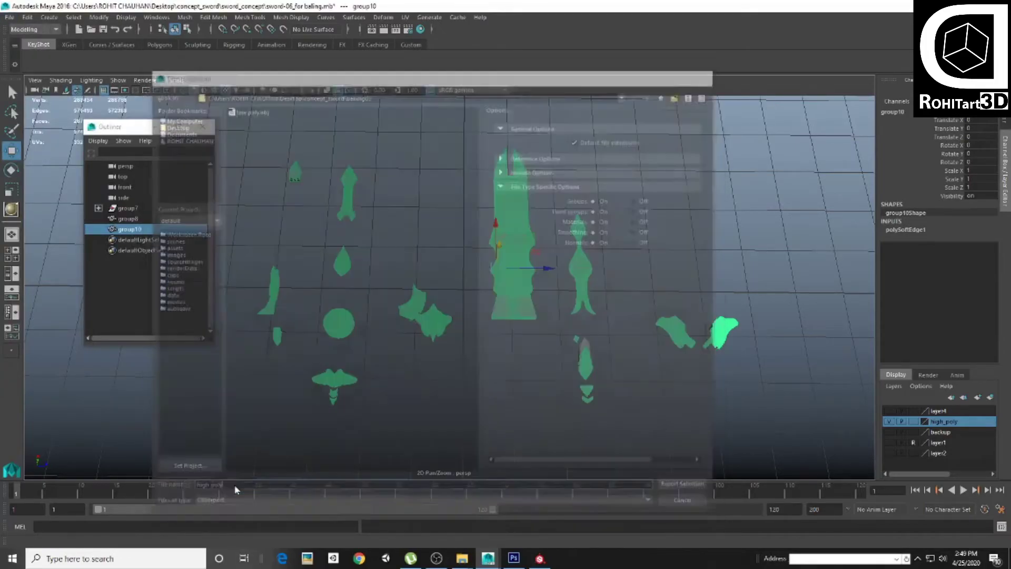
click(105, 559)
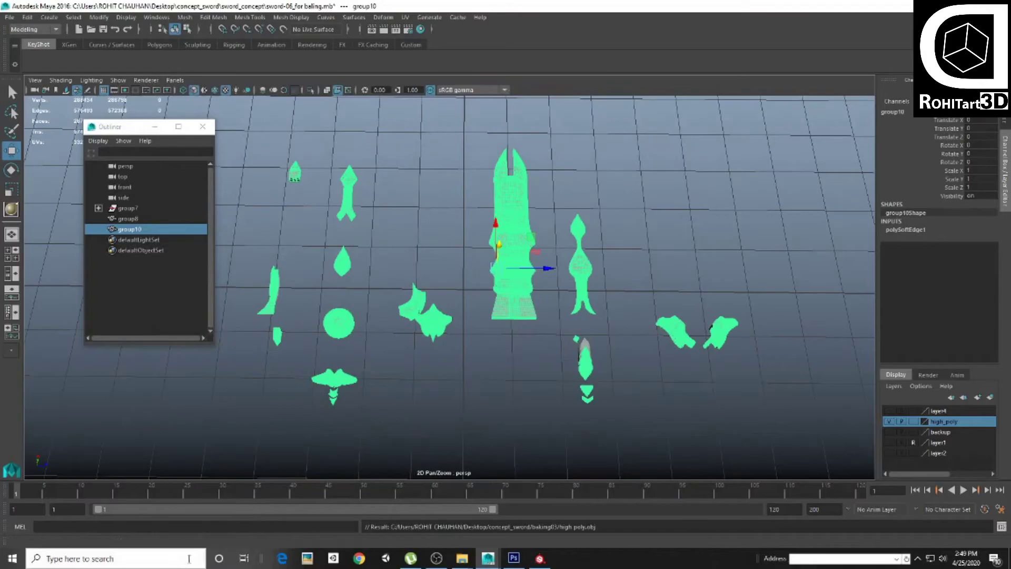
Create a new Substance Painter project using low_poly.obj from the baking03 folder
text(su)
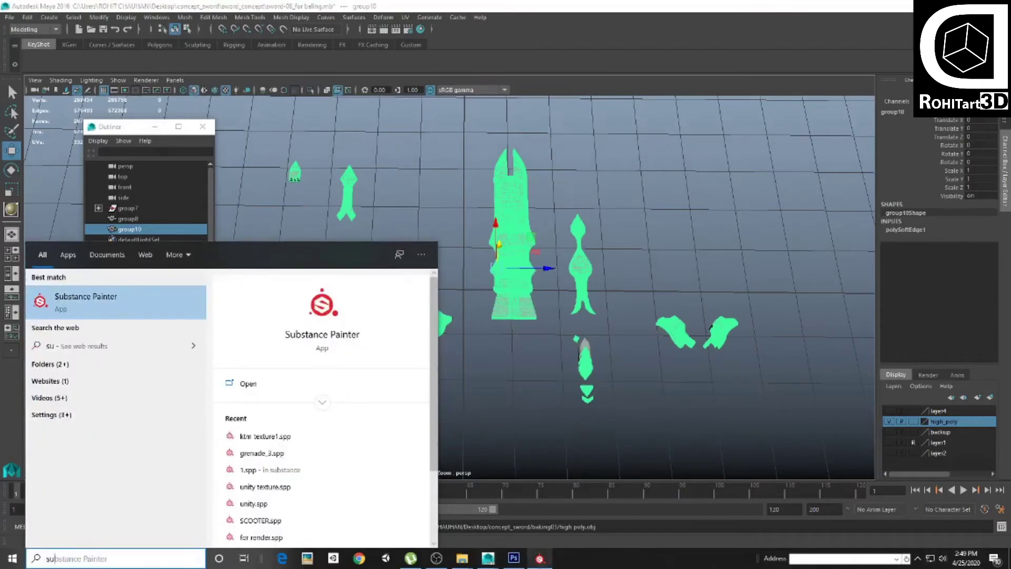
click(543, 558)
click(13, 23)
click(20, 31)
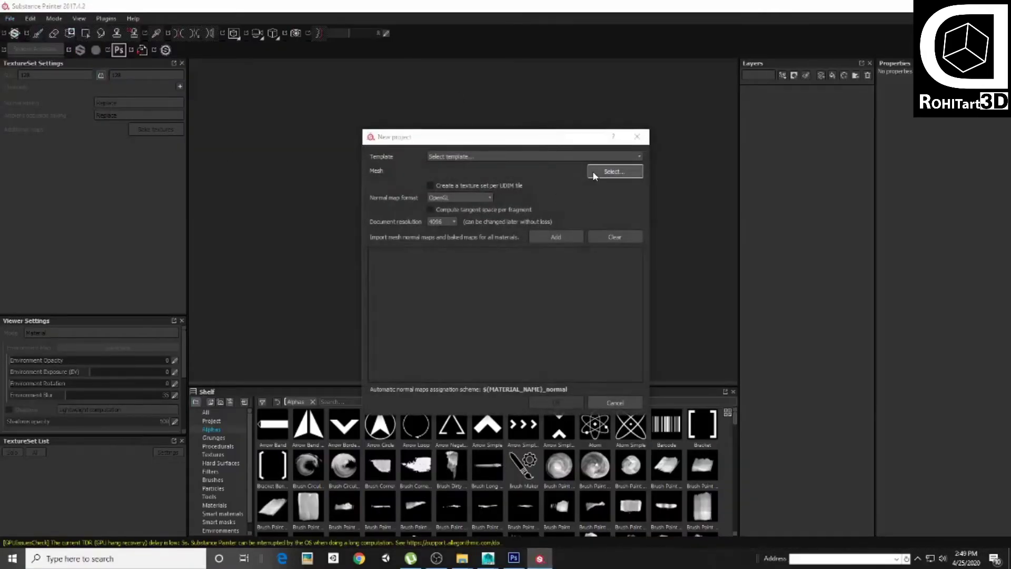
click(606, 173)
click(532, 170)
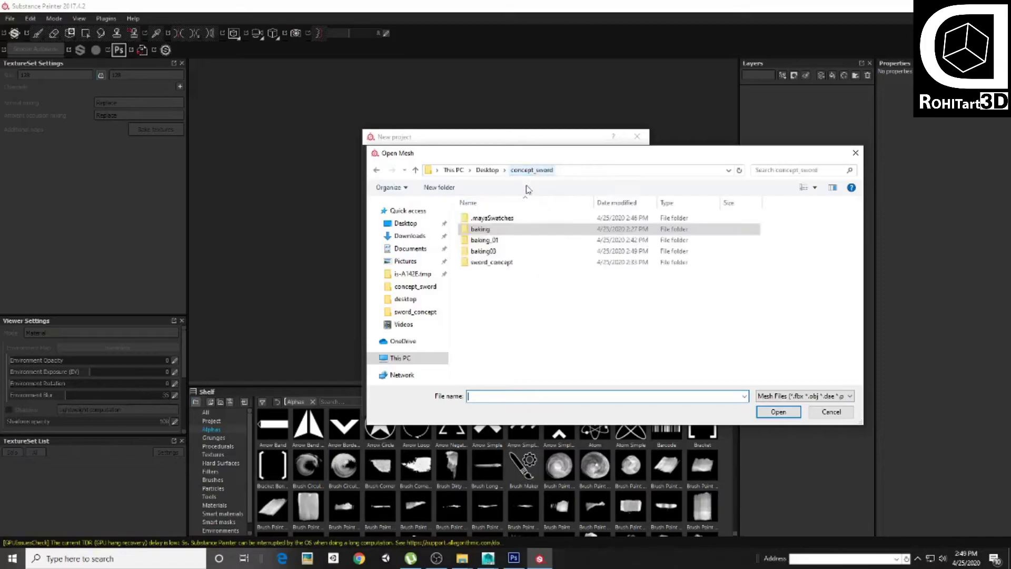
double_click(481, 254)
double_click(529, 229)
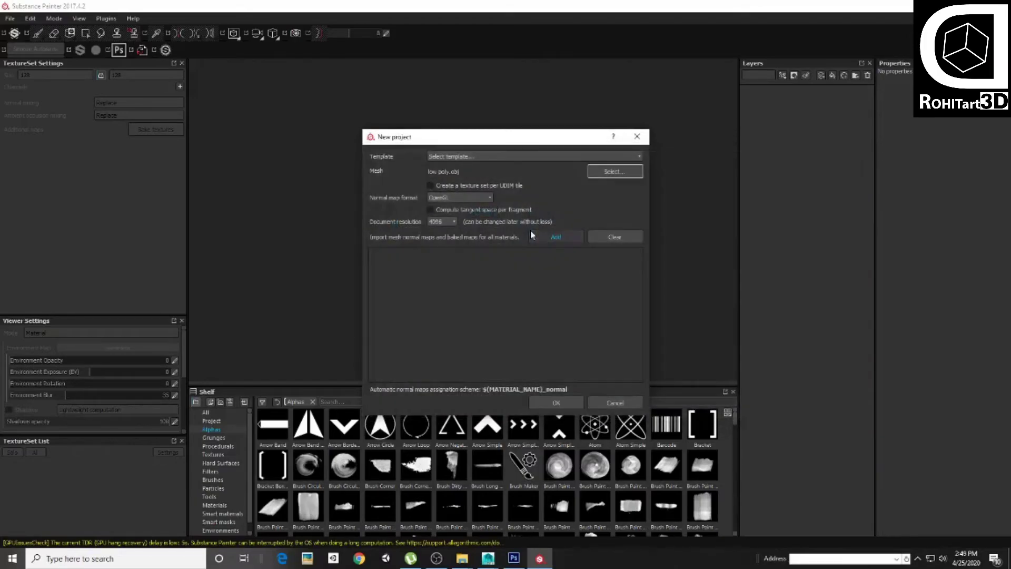
click(544, 404)
Bake the normal map with the high-poly mesh added as a High Definition Mesh
click(164, 193)
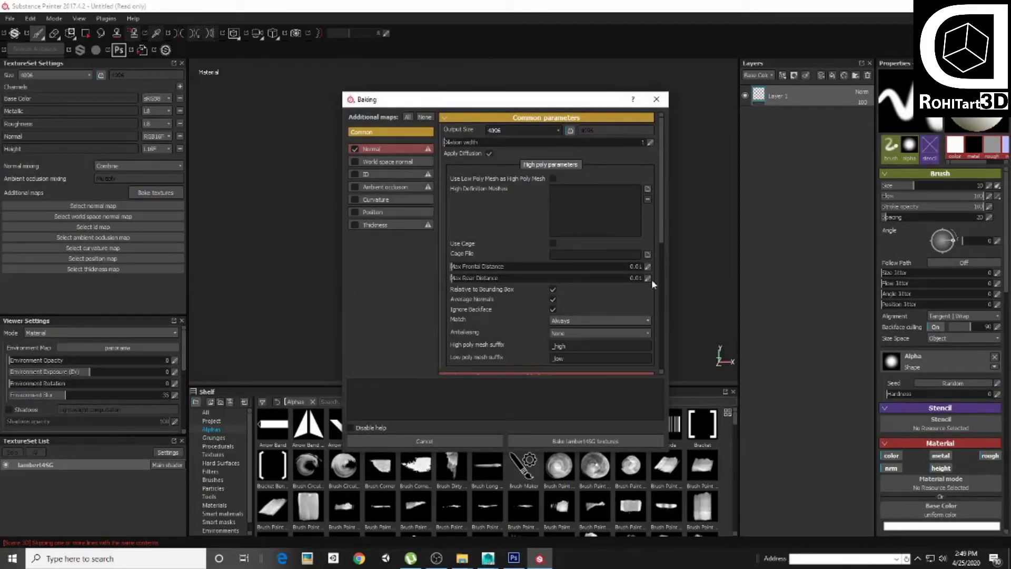
click(647, 189)
double_click(465, 176)
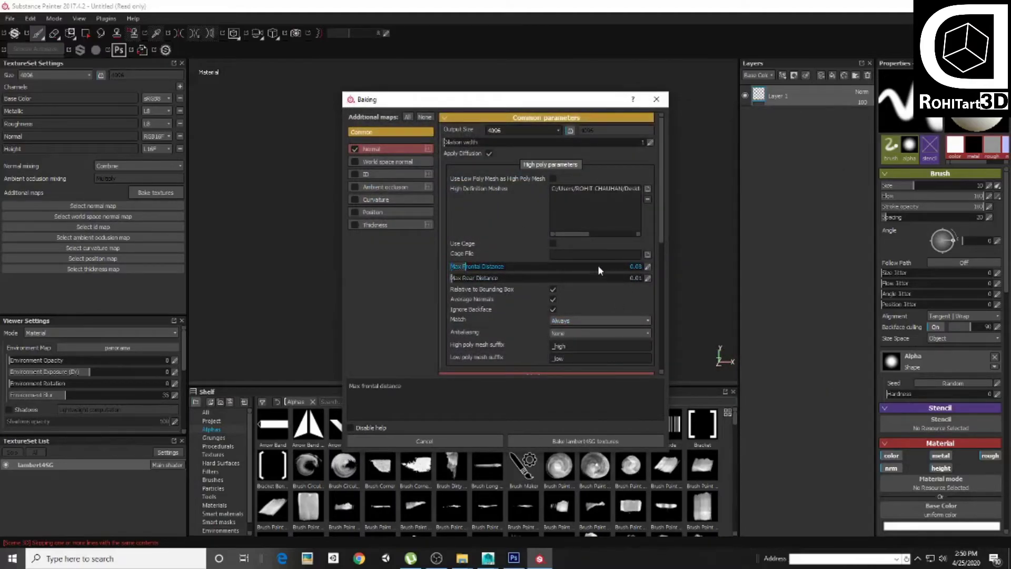
scroll(543, 340, down, 5)
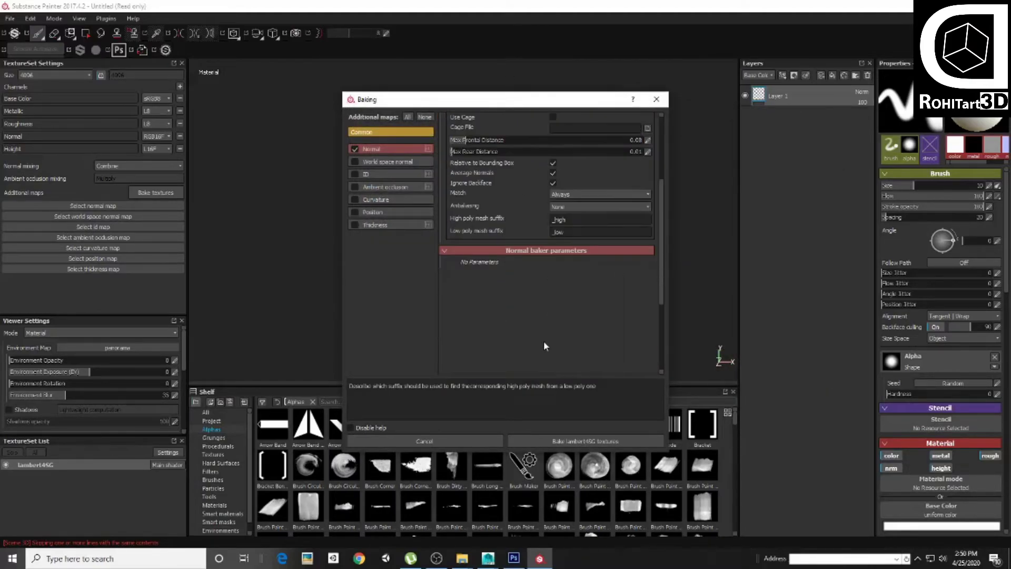
click(544, 440)
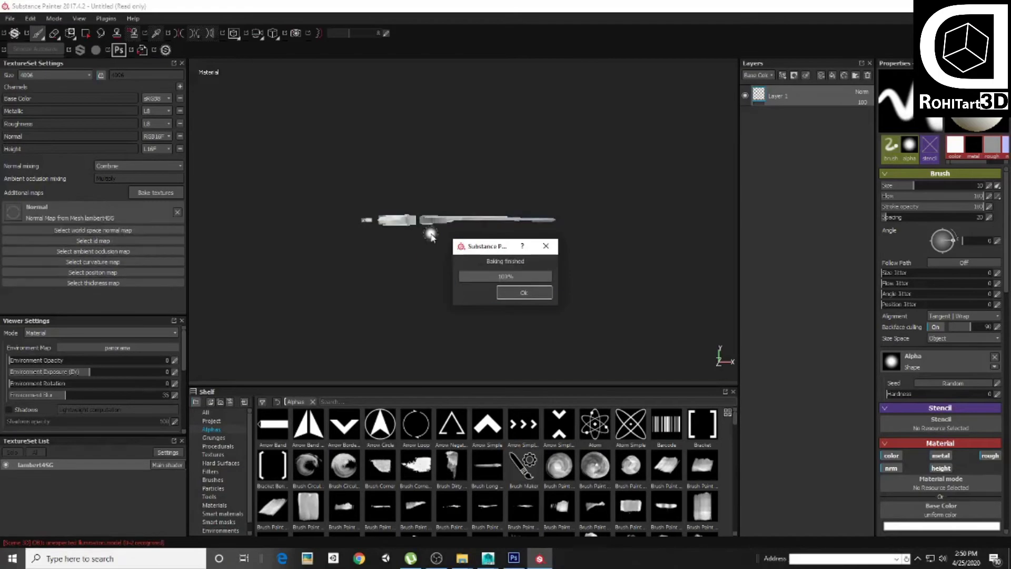
Dismiss the bake-finished message and orbit around the baked sword to inspect it
key(Return)
alt+drag(430, 232, 464, 240)
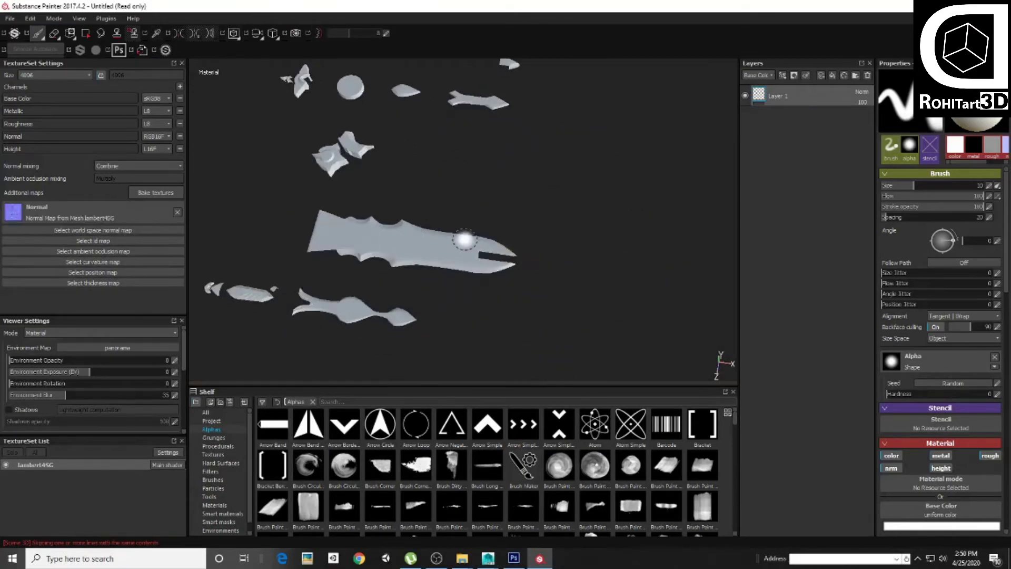
scroll(388, 183, up, 5)
alt+drag(388, 184, 425, 224)
mouse_move(424, 223)
shift+right_down()
mouse_move(452, 242)
mouse_move(470, 298)
shift+right_up()
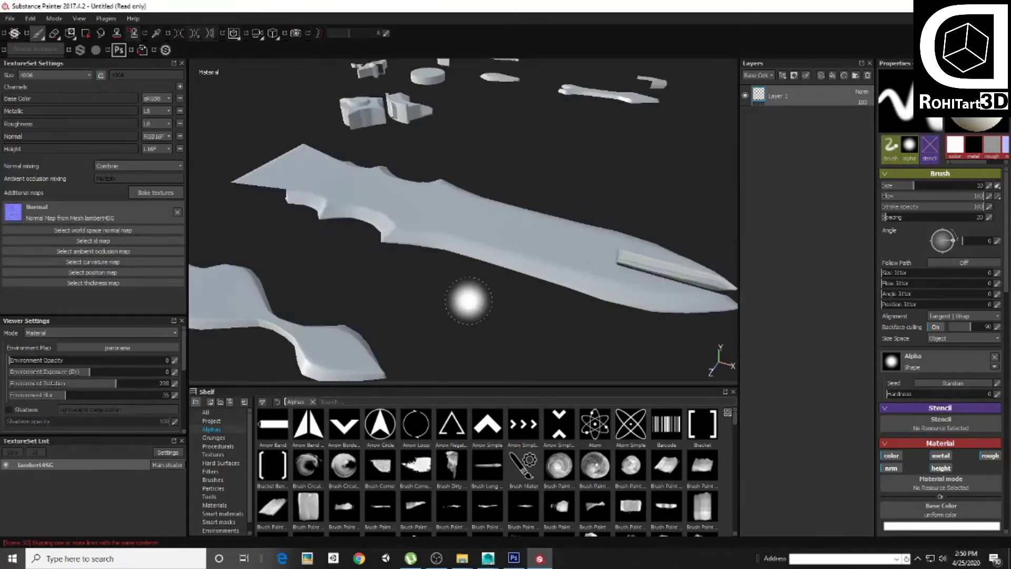
mouse_move(470, 298)
alt+mouse_down()
mouse_move(458, 135)
mouse_move(549, 305)
alt+mouse_up()
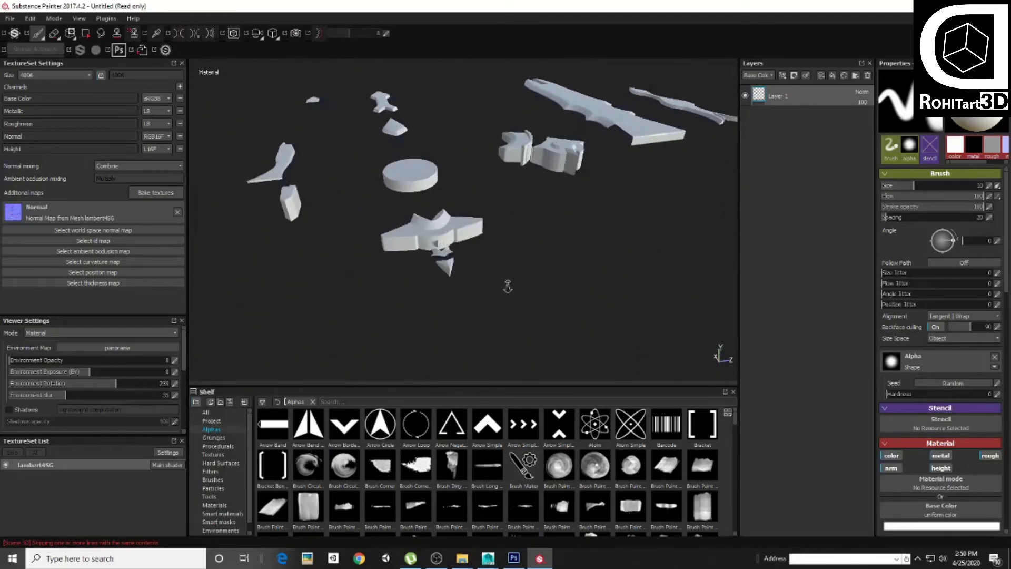
mouse_move(549, 305)
alt+mouse_down()
mouse_move(564, 283)
mouse_move(465, 283)
mouse_move(541, 253)
mouse_move(480, 232)
alt+mouse_up()
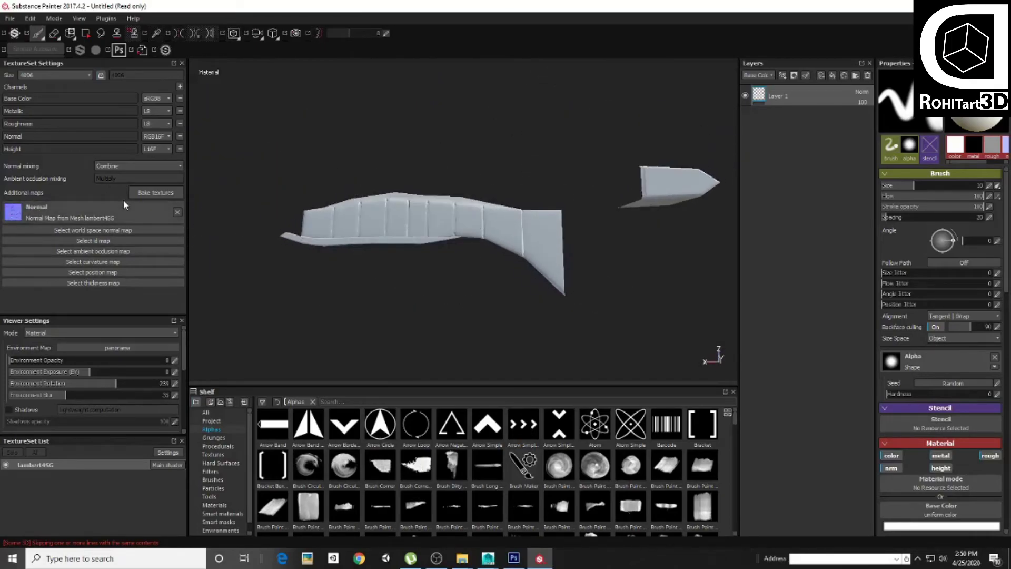
Show the baked Normal Map and choose concept_sword as the export folder
click(211, 421)
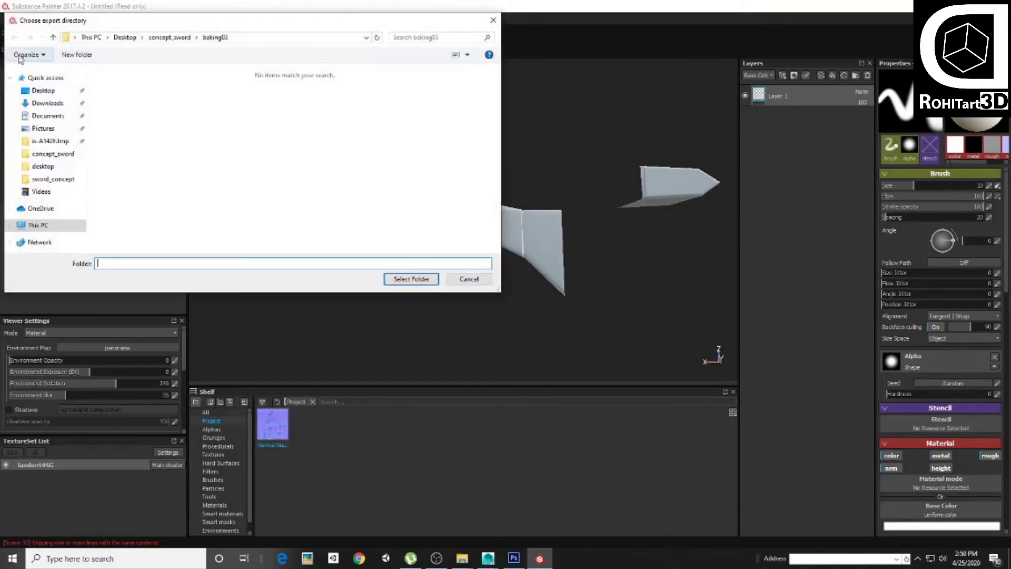
click(43, 90)
double_click(126, 100)
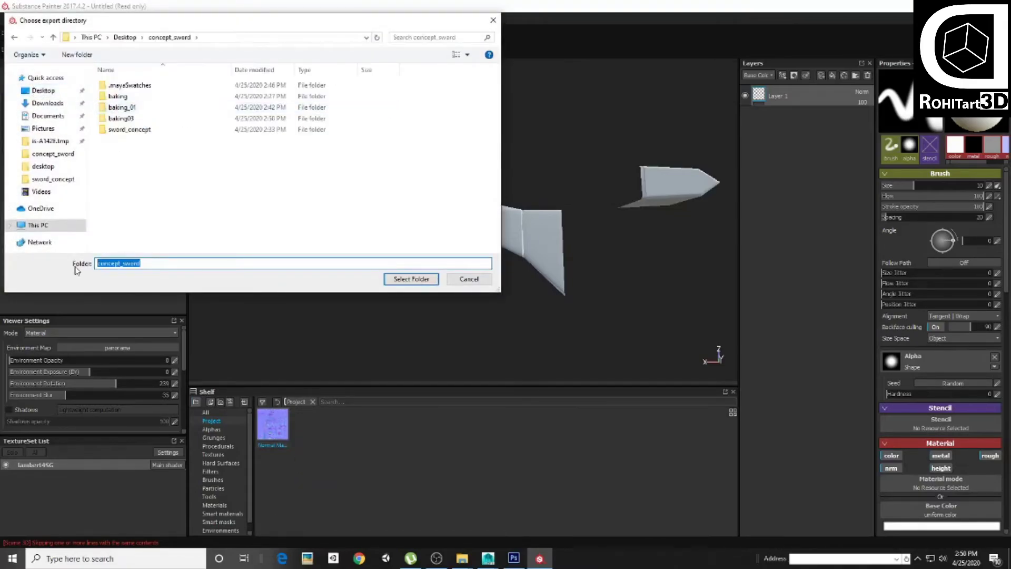
key(Return)
click(561, 282)
double_click(118, 96)
key(BackSpace)
click(411, 279)
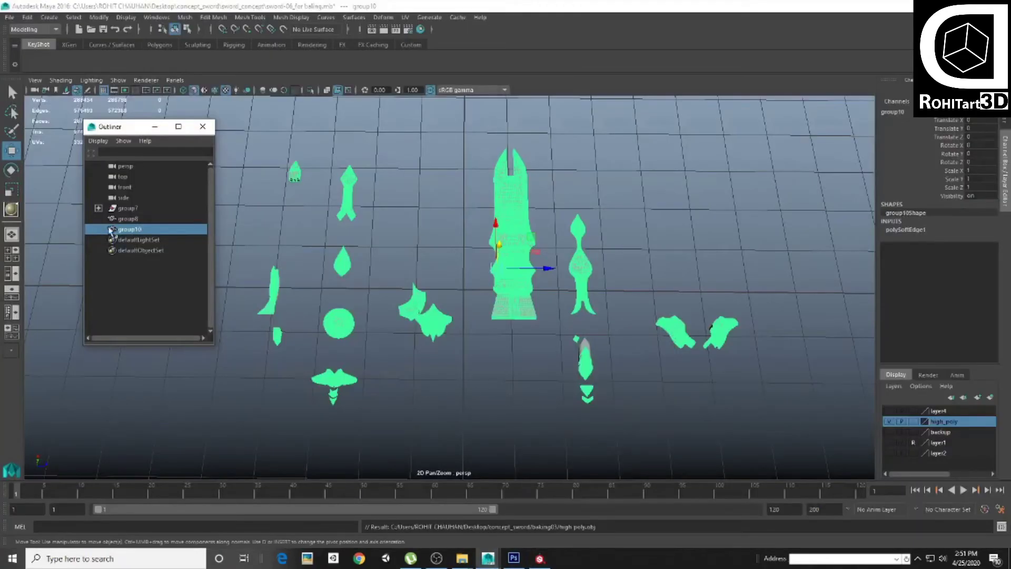
Hide group8 through group10, keeping group7 selected
click(127, 208)
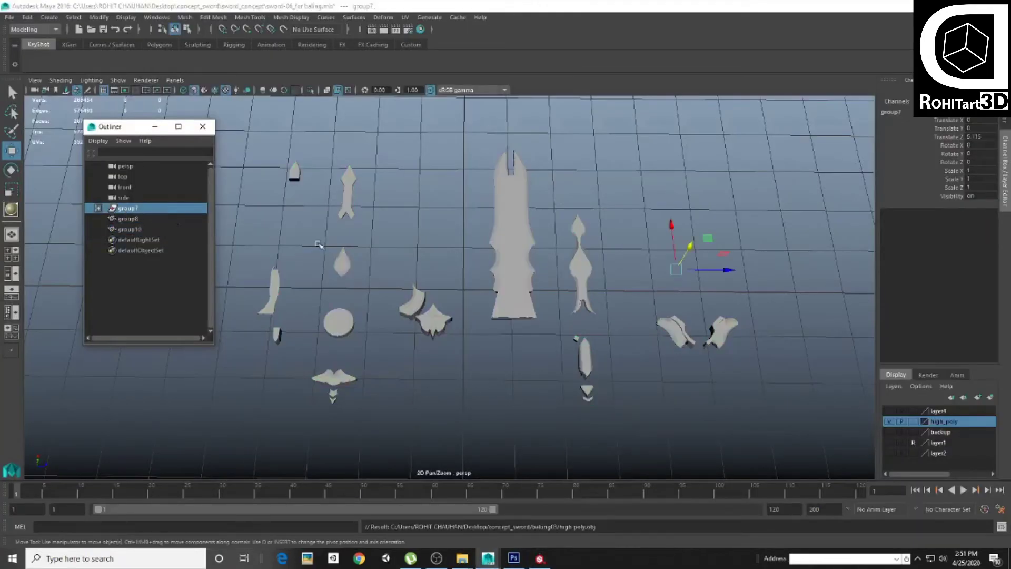
shift+click(141, 227)
key(ctrl+h)
click(143, 210)
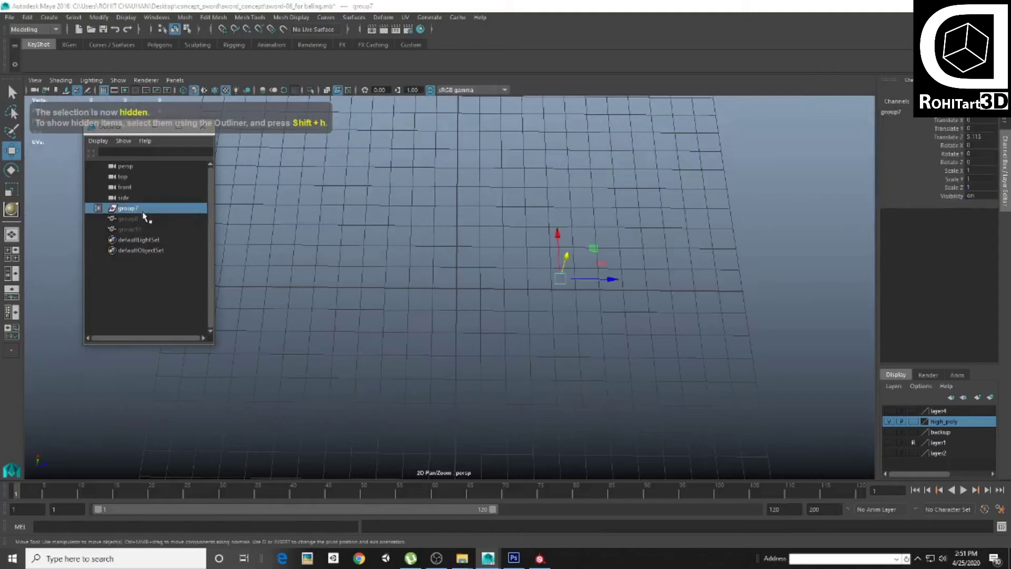
Show the sword's layer and assign a new Lambert material to the sword
click(889, 422)
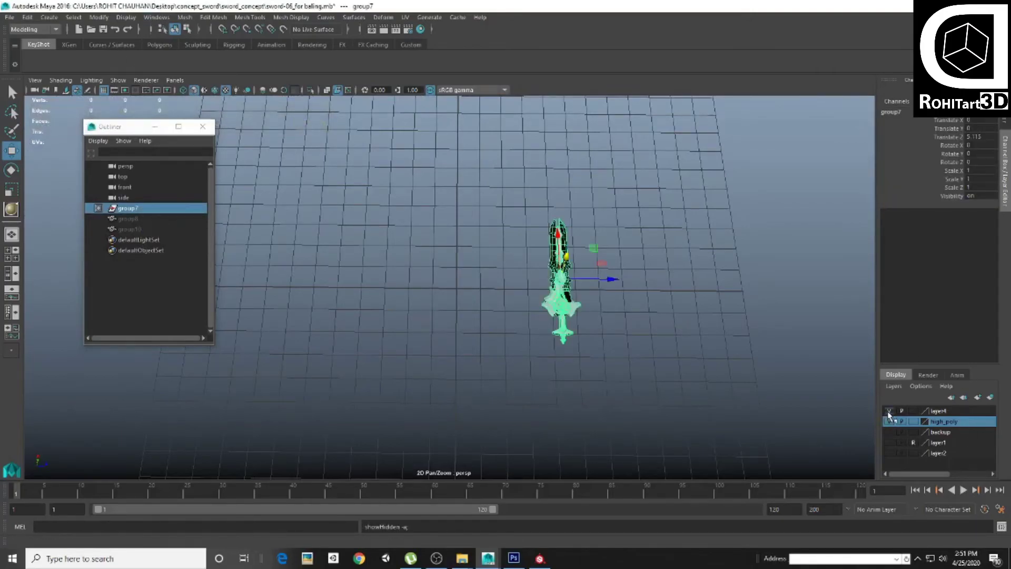
scroll(437, 247, up, 6)
right_click(403, 245)
click(398, 505)
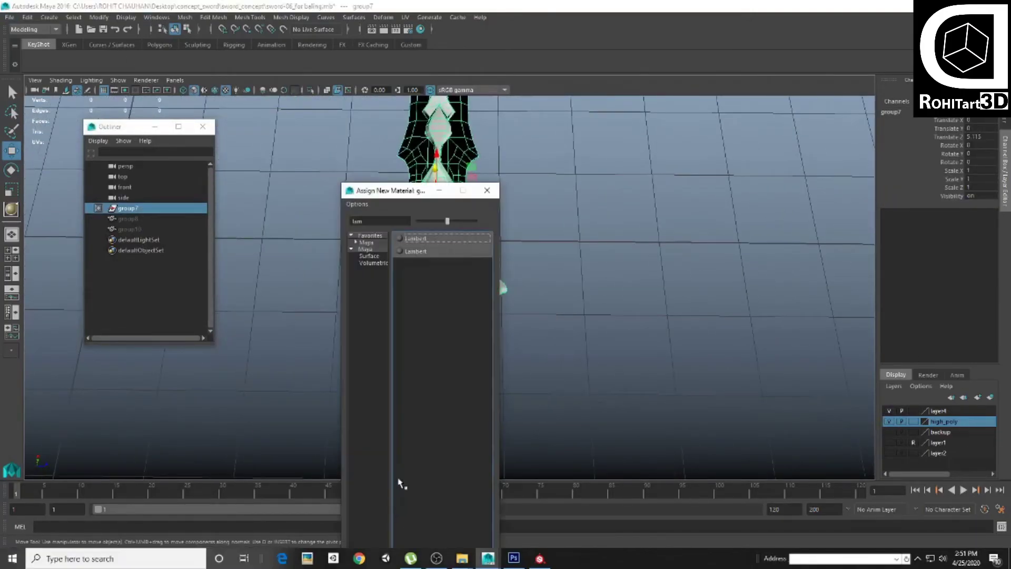
click(413, 251)
Inspect Part06_low, then clear the selection and select the whole sword mesh
click(376, 322)
mouse_move(376, 322)
alt+mouse_down()
mouse_move(326, 285)
mouse_move(368, 247)
alt+mouse_up()
alt+drag(434, 242, 403, 279)
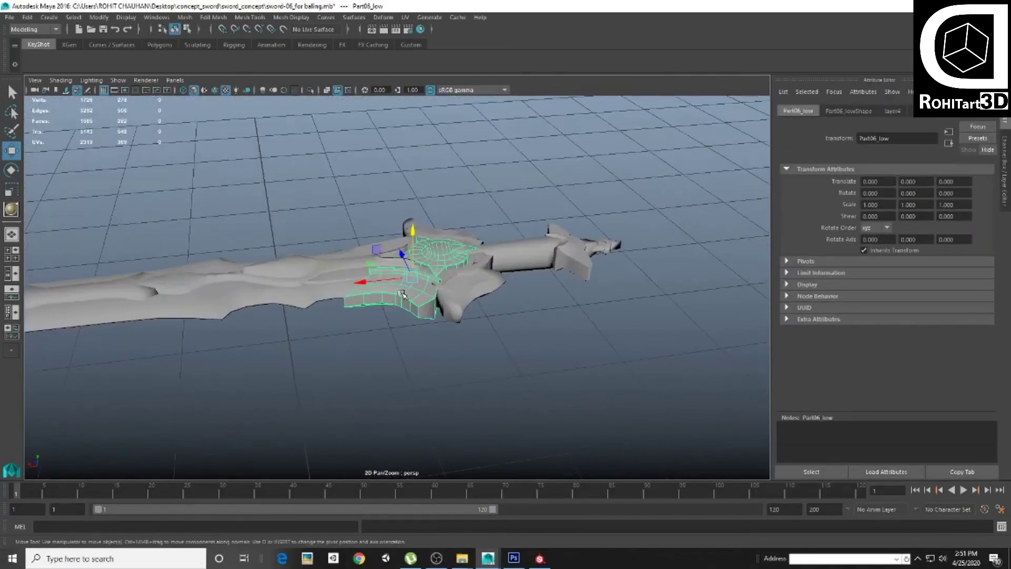
right_click(404, 279)
click(398, 481)
scroll(402, 301, up, 2)
click(402, 302)
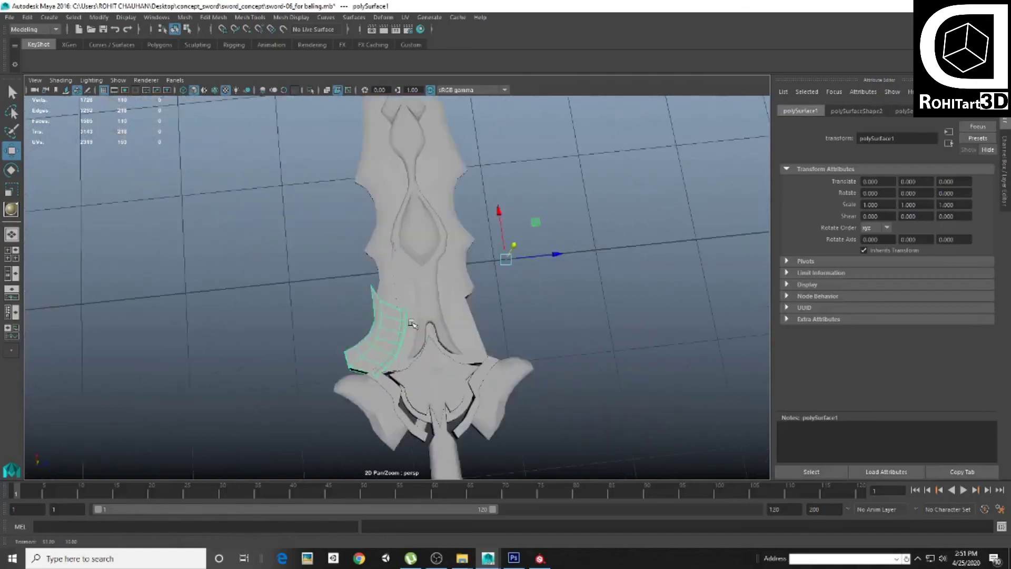
Hide the overlapping part and select polySurface2 and polySurface1 in the four-view layout
key(space)
key(space)
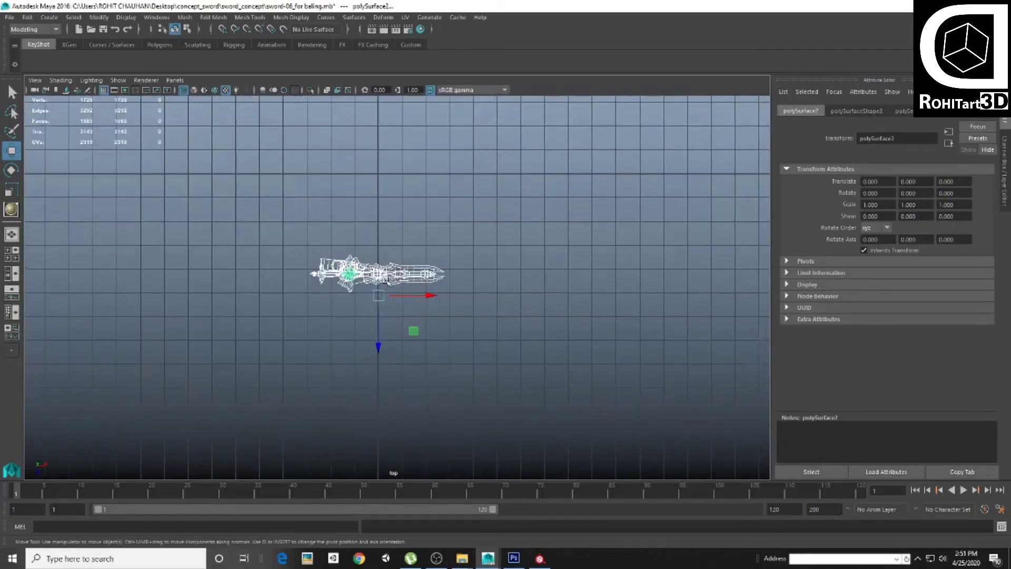
scroll(388, 279, up, 1)
key(ctrl+h)
click(369, 271)
scroll(354, 260, up, 3)
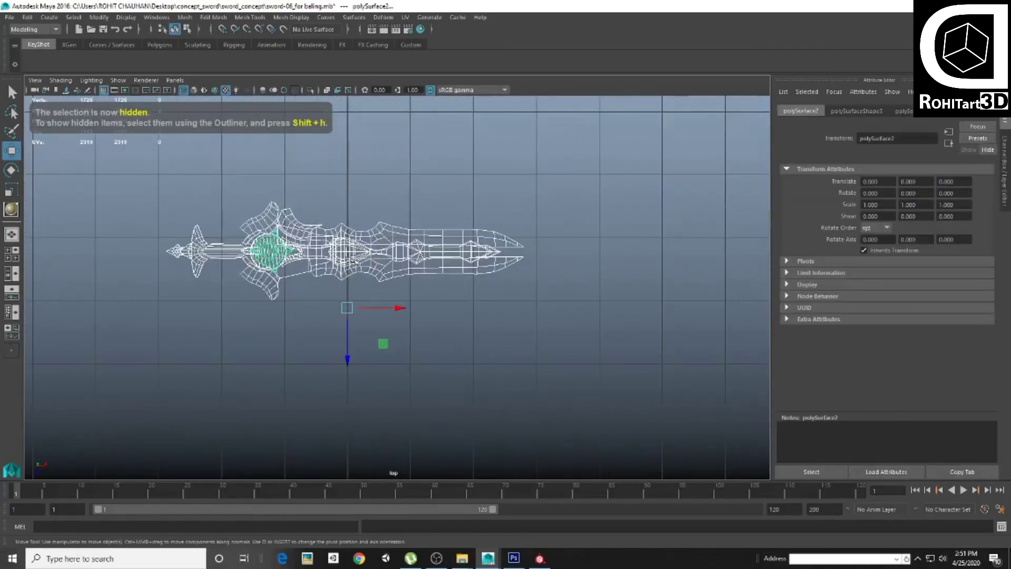
scroll(352, 260, up, 2)
click(369, 247)
scroll(368, 248, up, 2)
key(space)
key(space)
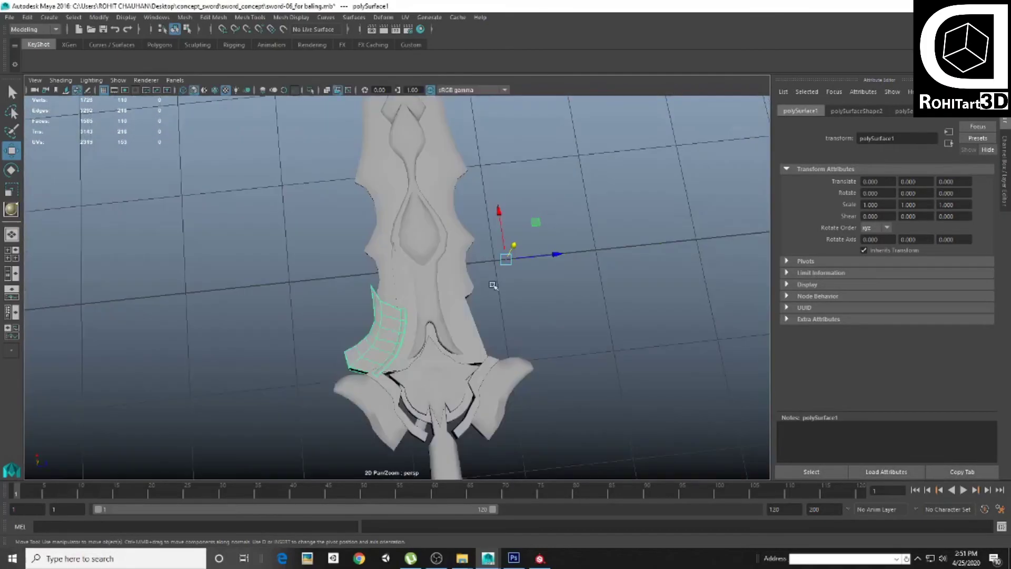
Separate the sword mesh into its individual parts
mouse_move(492, 284)
alt+mouse_down()
mouse_move(470, 329)
mouse_move(443, 313)
alt+mouse_up()
shift+right_click(444, 313)
click(442, 479)
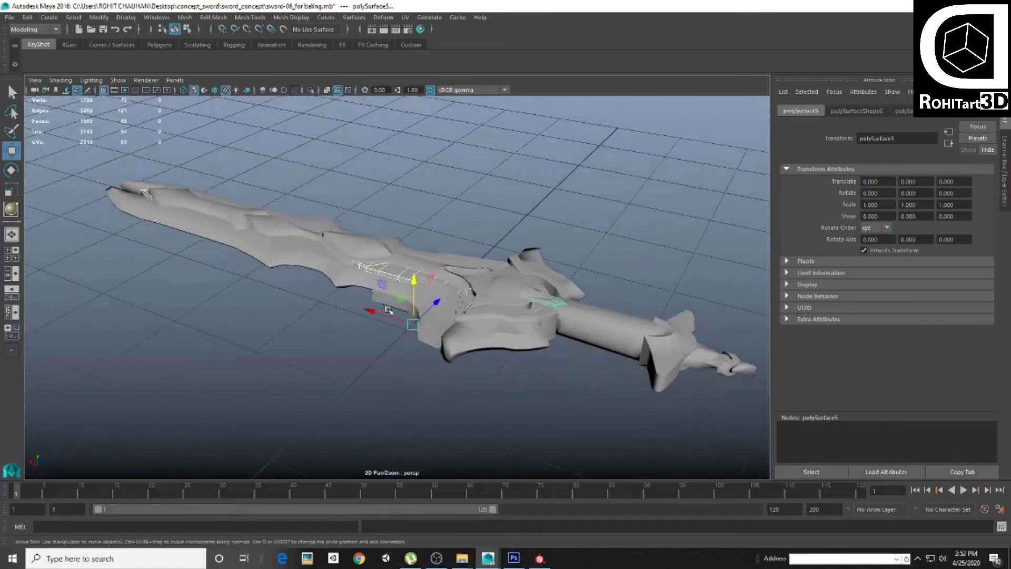
alt+drag(441, 479, 528, 363)
scroll(528, 364, up, 3)
Separate the guard mesh into pieces
shift+right_click(528, 363)
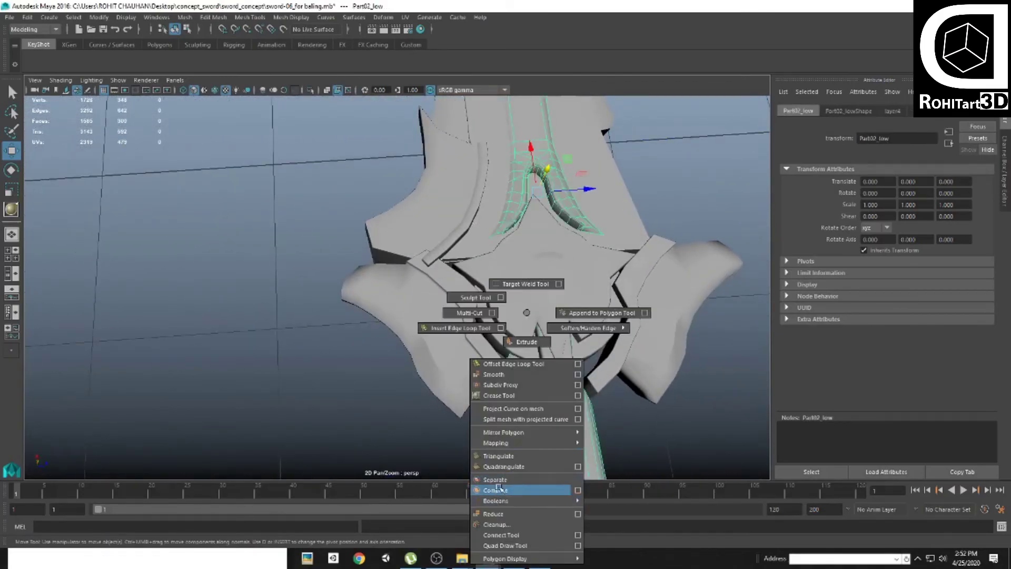
click(520, 489)
alt+drag(520, 489, 371, 269)
Isolate the circular guard mesh in a maximized top view
key(space)
key(4)
scroll(371, 268, down, 5)
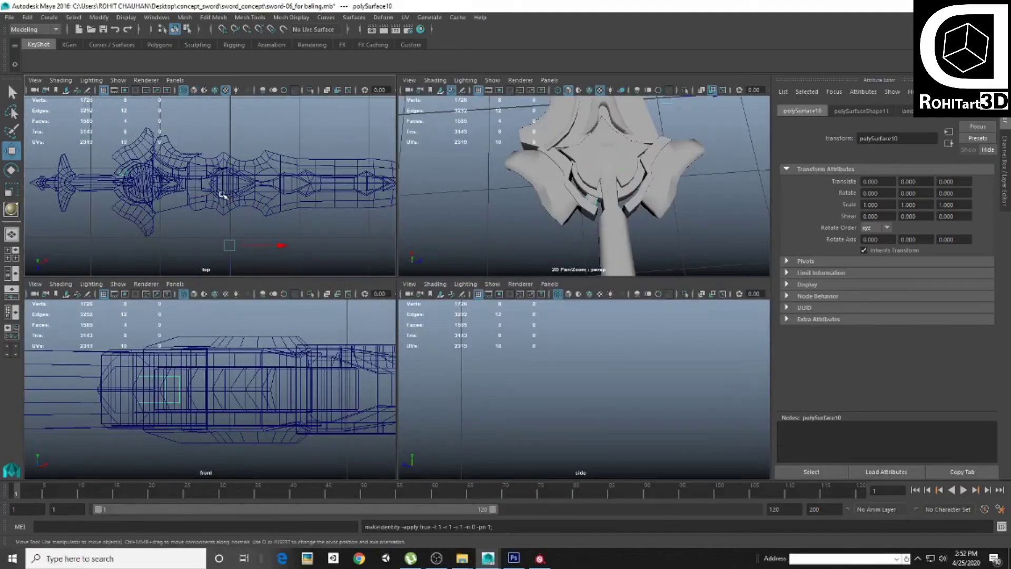
key(space)
scroll(323, 379, up, 3)
scroll(324, 305, up, 3)
click(324, 305)
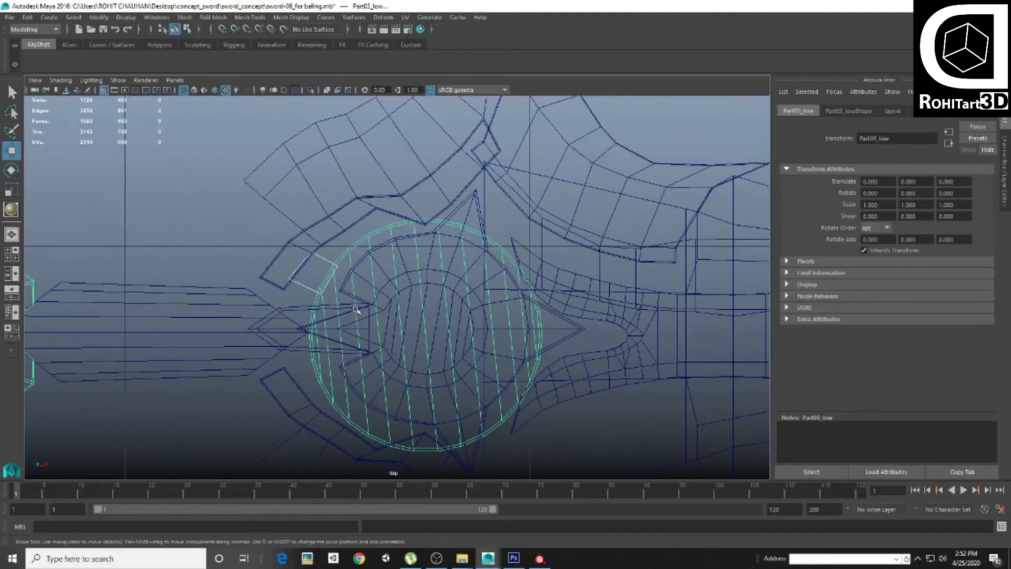
key(alt+h)
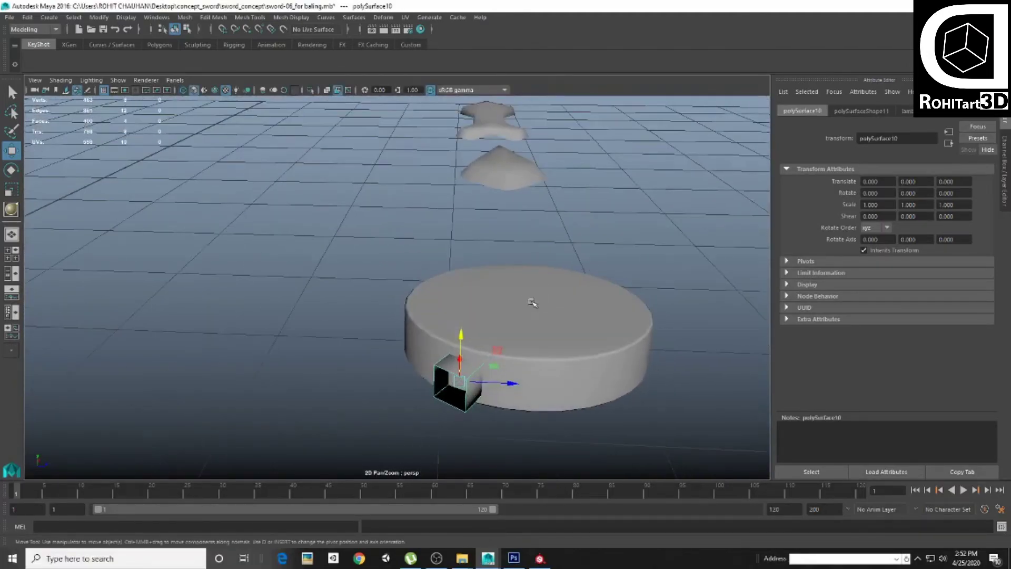
Extract the disc Part03_low's side faces as a separate piece and stretch them taller
alt+drag(462, 309, 482, 296)
click(482, 297)
double_click(463, 356)
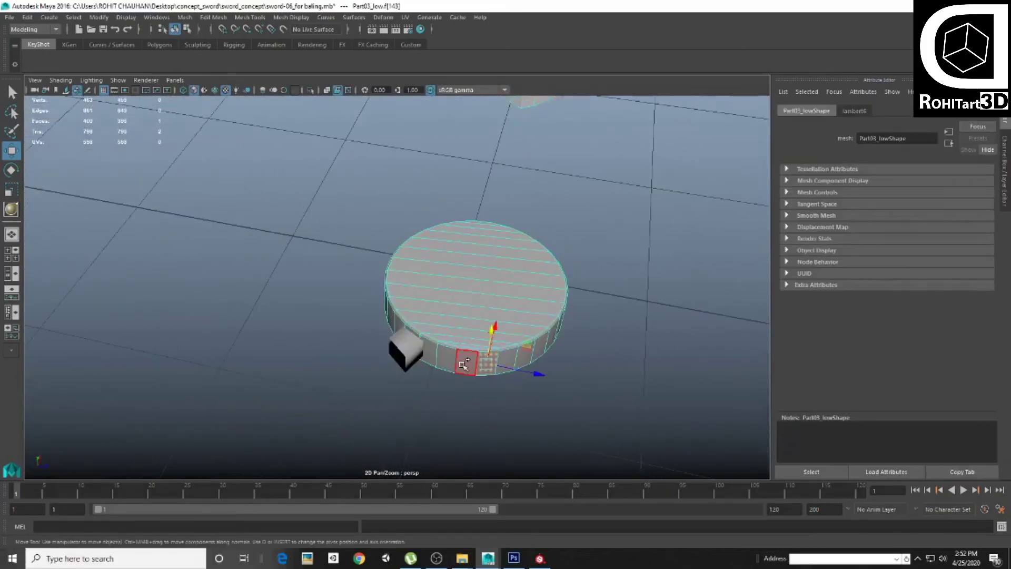
shift+right_drag(463, 357, 463, 500)
click(484, 363)
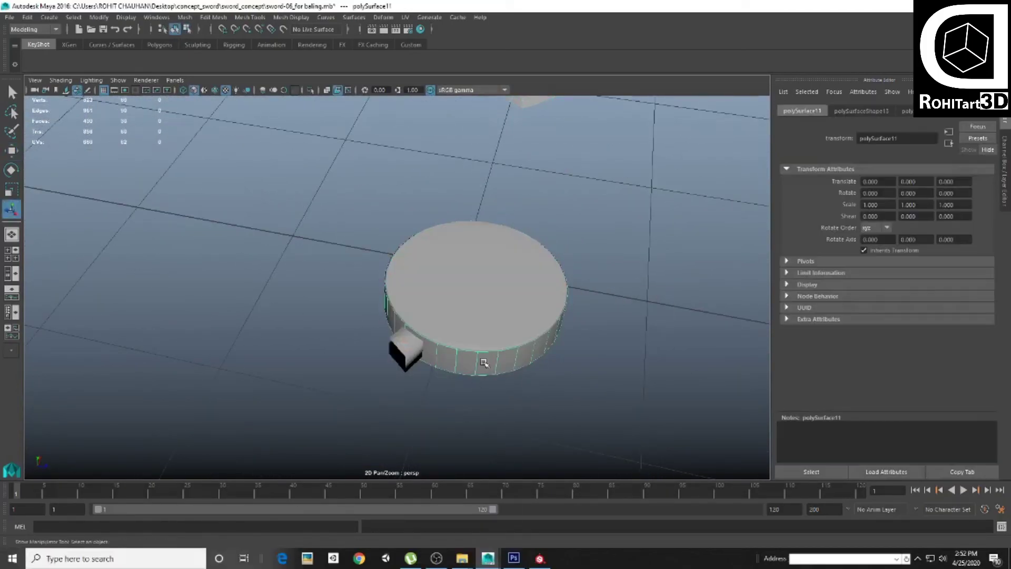
alt+drag(479, 249, 474, 241)
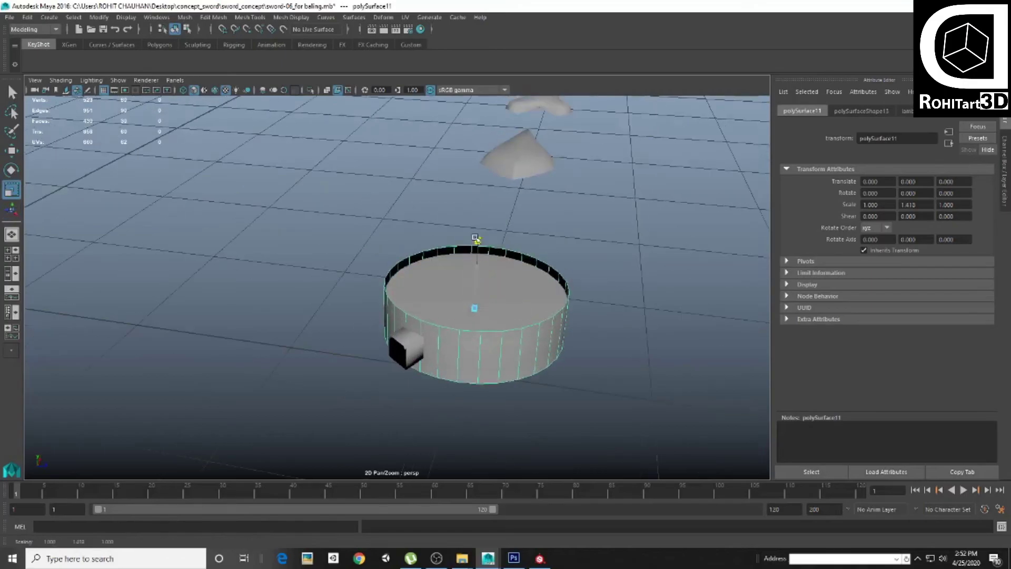
mouse_move(474, 241)
right_down()
mouse_move(548, 309)
mouse_move(542, 263)
right_up()
click(548, 309)
click(587, 242)
Rotate the round guard piece to -32.82 in the top view, then view the guard in perspective
key(space)
key(space)
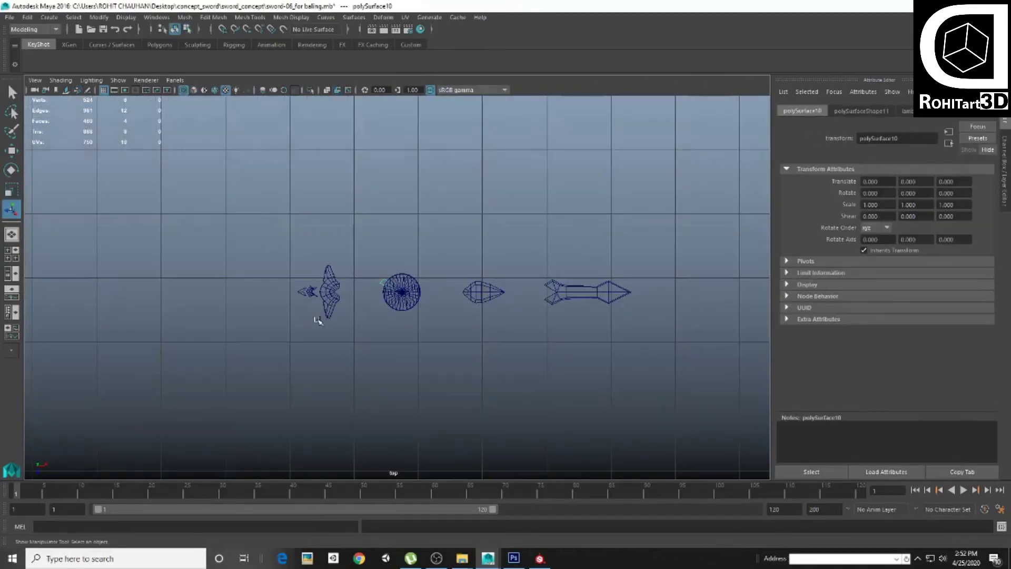
alt+right_drag(316, 315, 536, 354)
alt+middle_drag(536, 355, 401, 255)
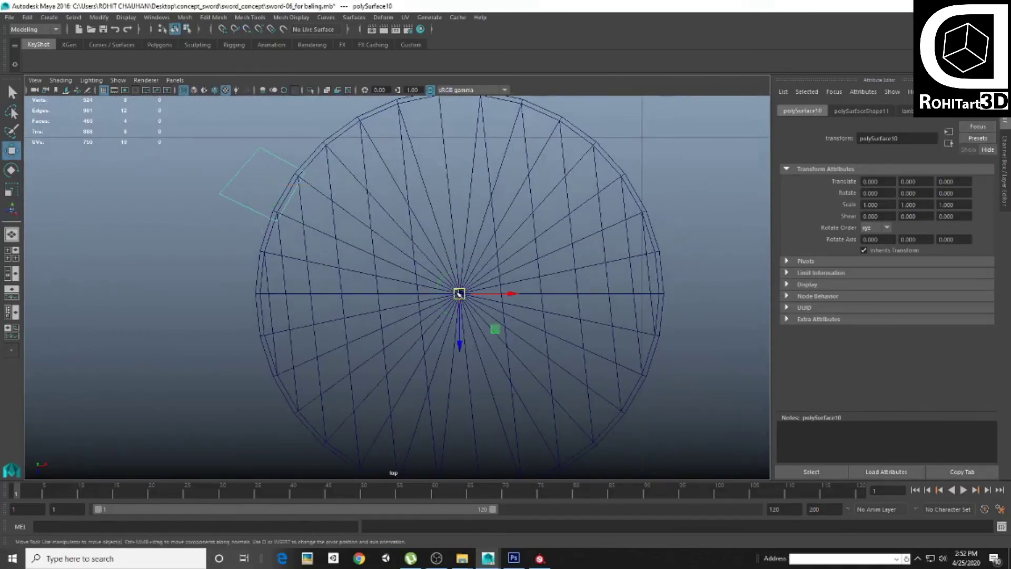
scroll(459, 294, down, 2)
scroll(409, 262, down, 2)
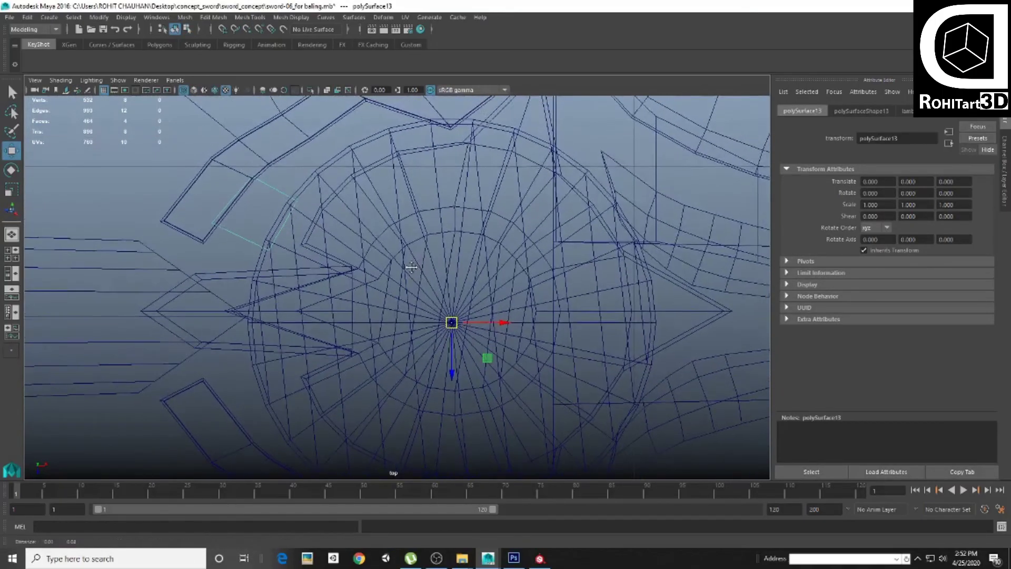
scroll(405, 259, down, 2)
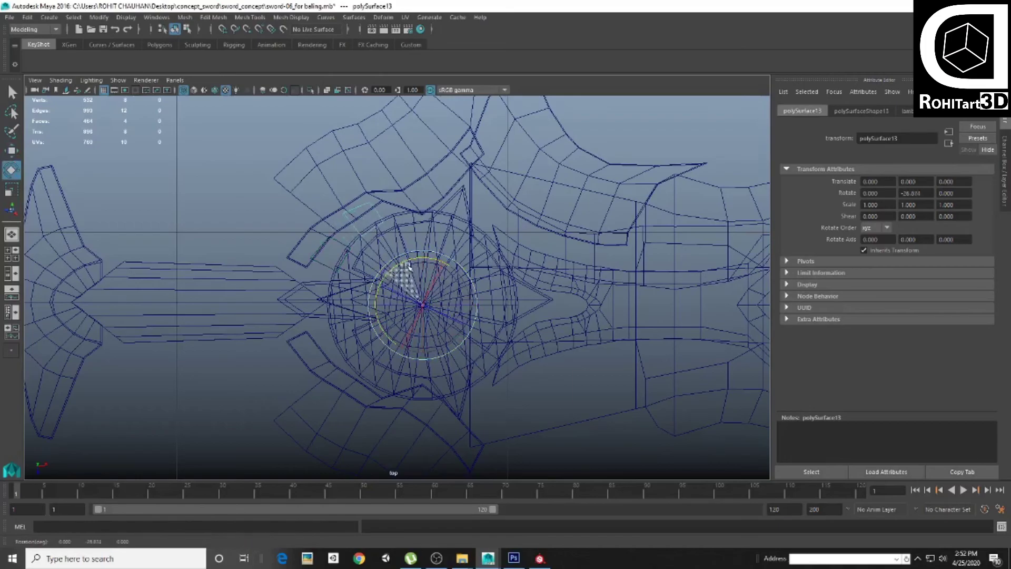
key(space)
key(space)
mouse_move(412, 267)
alt+mouse_down()
mouse_move(405, 324)
mouse_move(407, 284)
alt+mouse_up()
Combine the selected guard pieces into one mesh
click(407, 284)
shift+right_drag(384, 316, 394, 490)
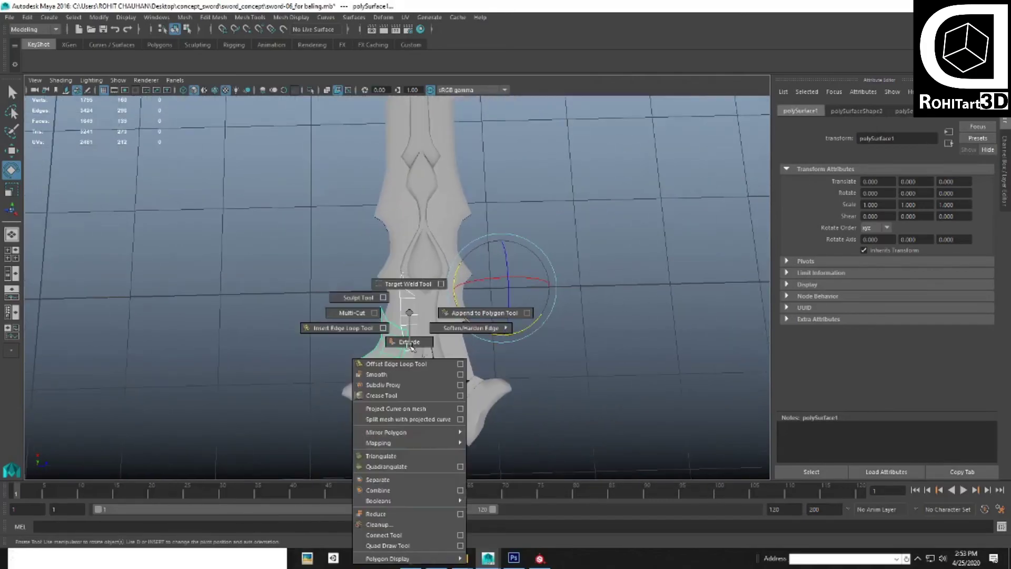
key(r)
key(space)
key(space)
alt+middle_drag(269, 277, 381, 277)
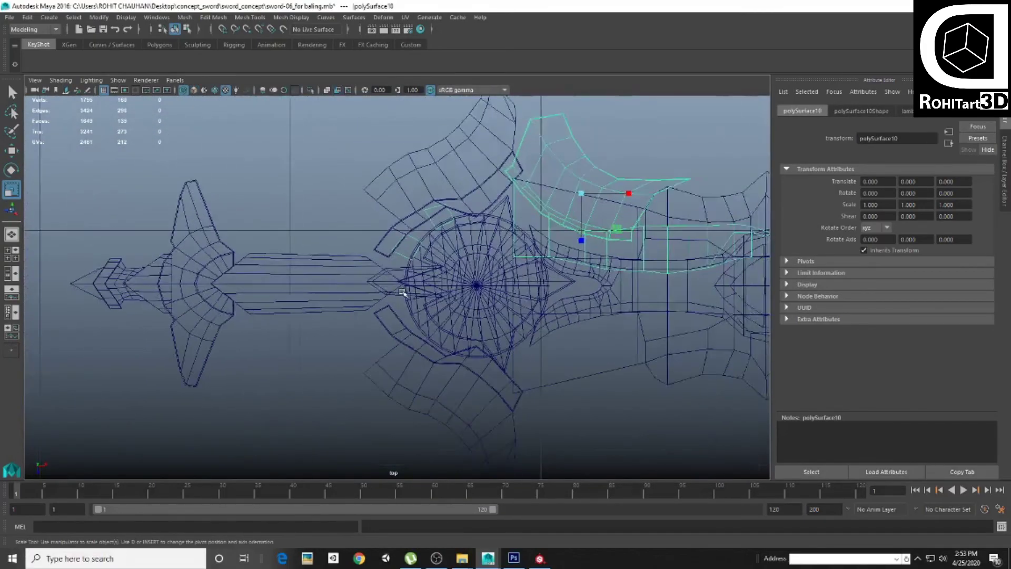
Set the guard wing's Scale Z to -1 to mirror it across the sword
key(w)
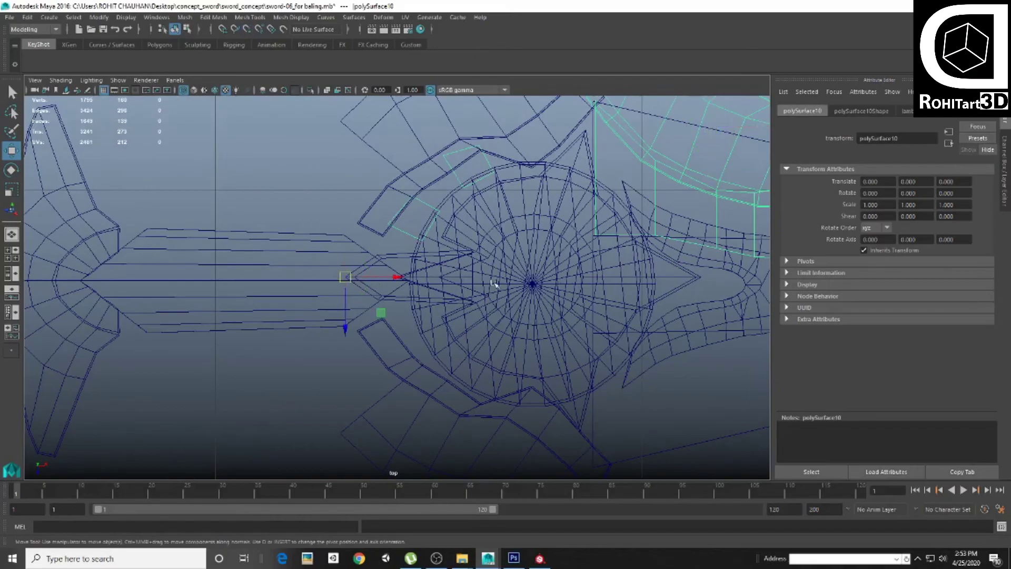
alt+middle_drag(493, 283, 440, 255)
scroll(420, 248, down, 2)
key(ctrl+a)
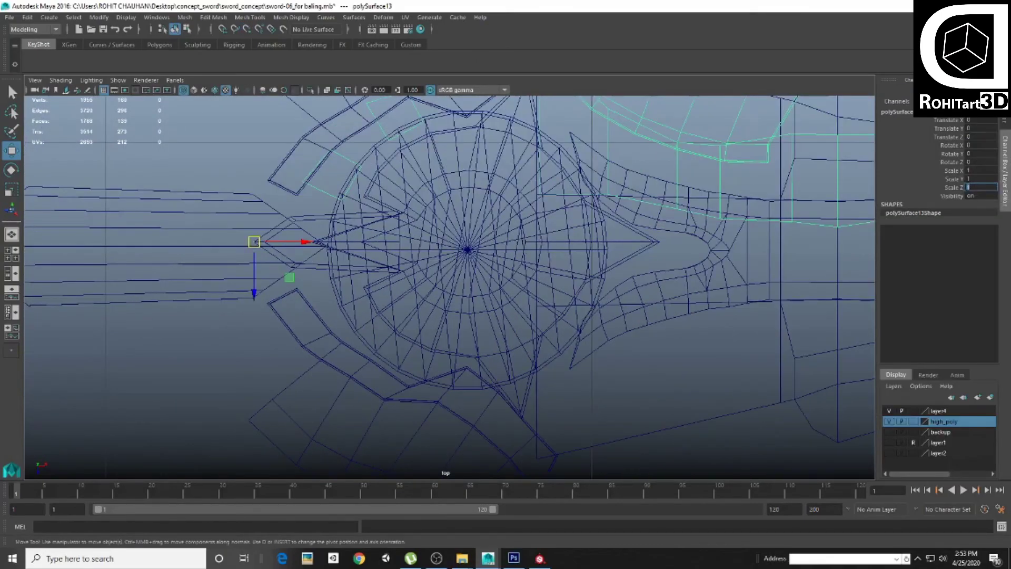
text(-1)
key(Return)
Orbit in the perspective view to inspect the mirrored guard wing
scroll(616, 225, down, 1)
scroll(603, 223, down, 5)
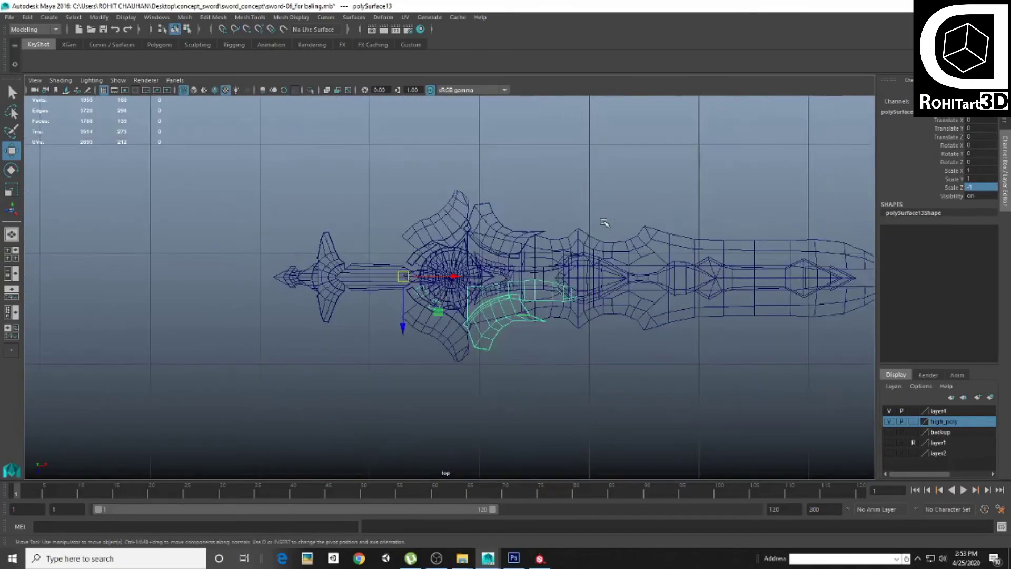
scroll(584, 249, up, 3)
key(space)
key(space)
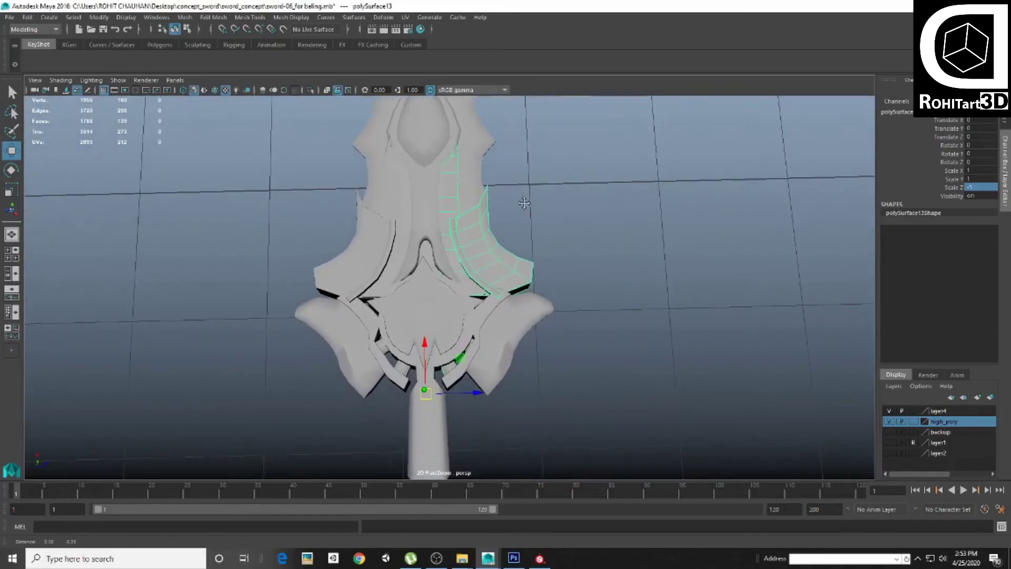
alt+drag(497, 289, 509, 260)
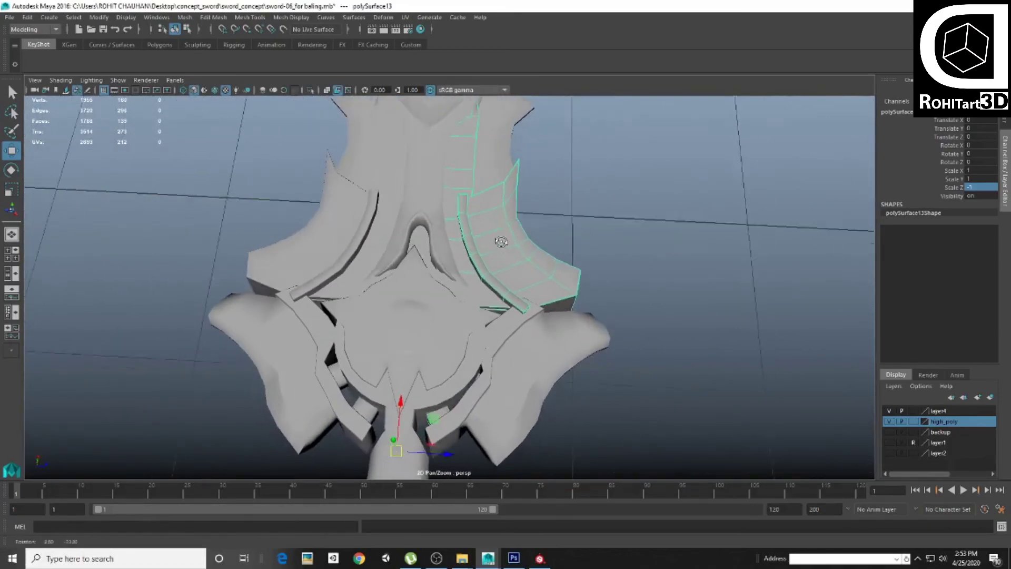
scroll(509, 260, down, 2)
Recheck the guard in the top view, then select the central blade piece
key(space)
key(space)
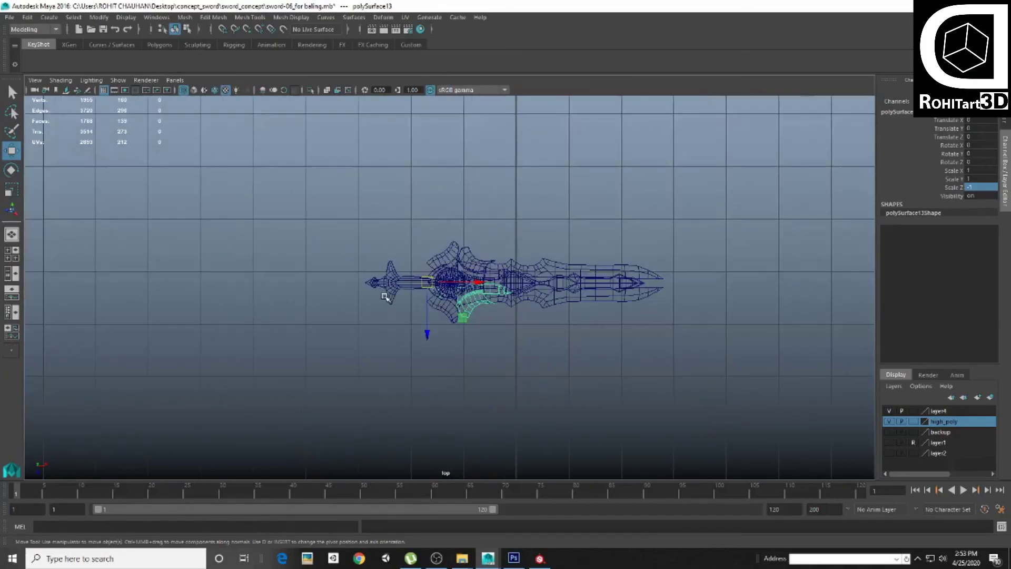
scroll(397, 303, up, 3)
scroll(397, 303, up, 2)
scroll(397, 303, up, 2)
scroll(397, 303, up, 2)
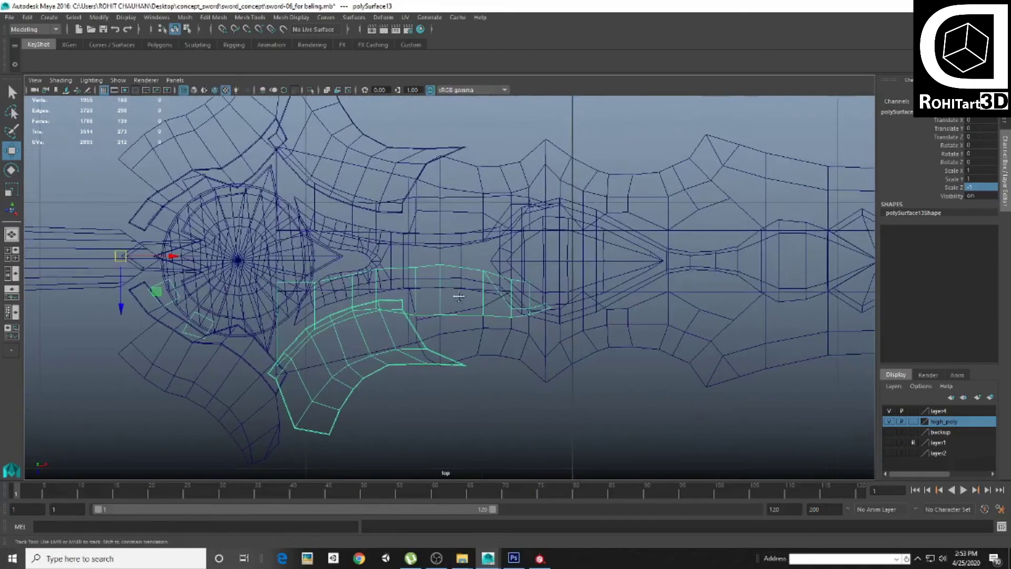
scroll(601, 185, down, 4)
key(space)
key(space)
mouse_move(414, 316)
alt+mouse_down()
mouse_move(381, 296)
mouse_move(428, 292)
alt+mouse_up()
click(428, 292)
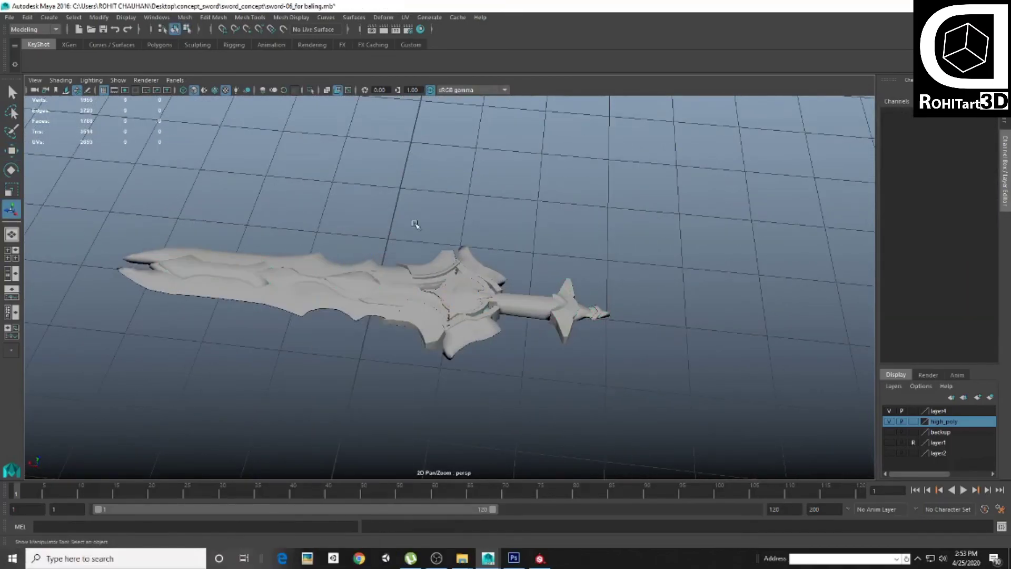
Separate the blade's centre piece into parts, then recombine them into one mesh
mouse_move(358, 279)
shift+right_down()
mouse_move(345, 401)
mouse_move(327, 447)
shift+right_up()
alt+drag(326, 447, 327, 301)
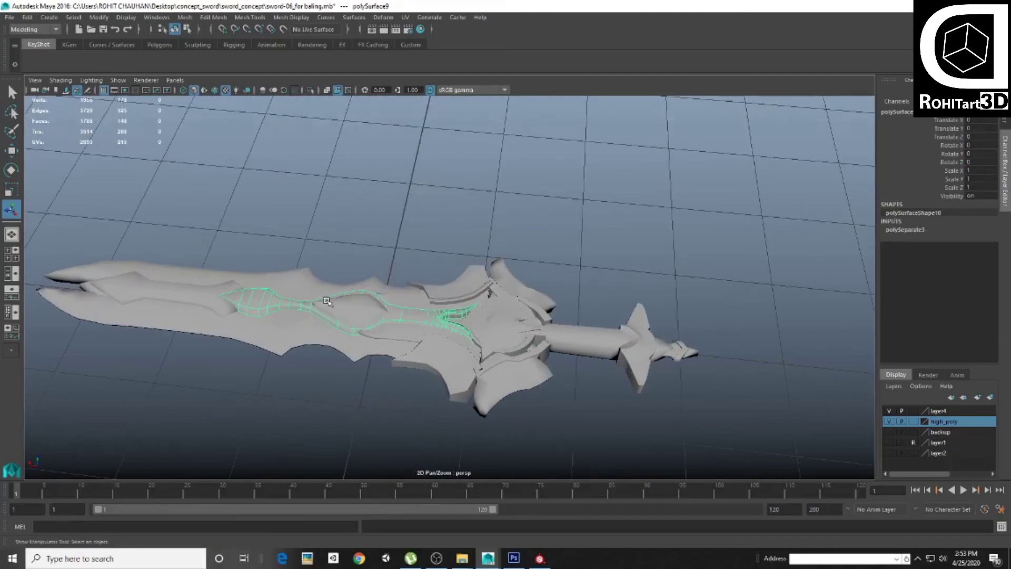
alt+drag(278, 330, 378, 299)
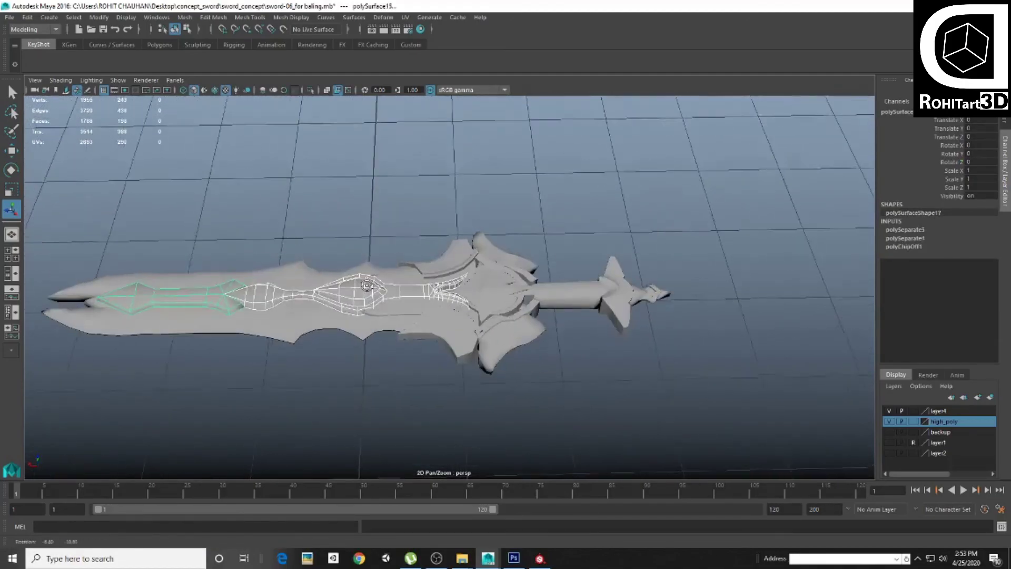
mouse_move(378, 300)
shift+right_down()
mouse_move(370, 363)
mouse_move(388, 406)
shift+right_up()
key(space)
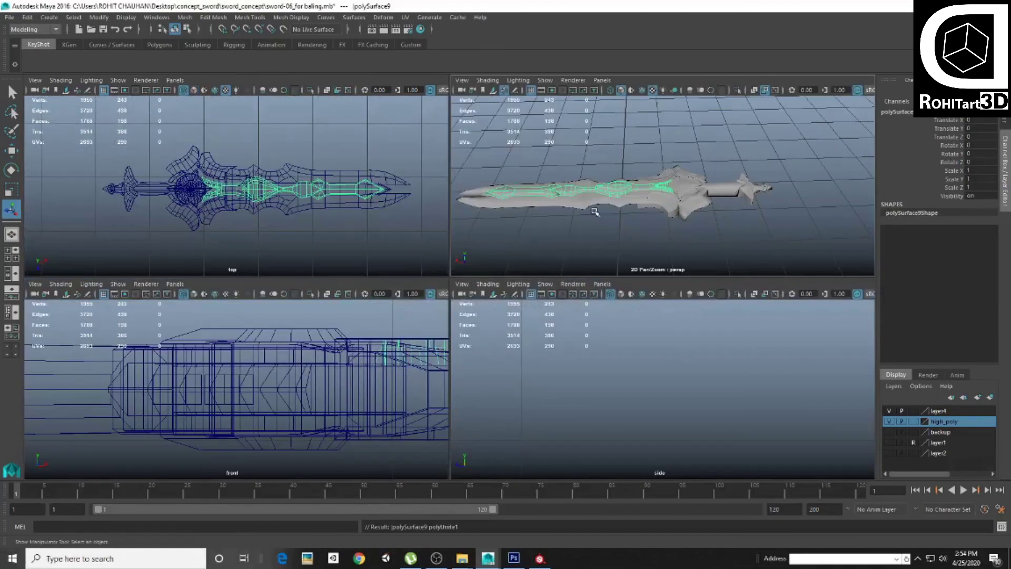
key(space)
alt+drag(503, 271, 316, 258)
Frame the blade in the enlarged side view, ready for moving
key(w)
key(space)
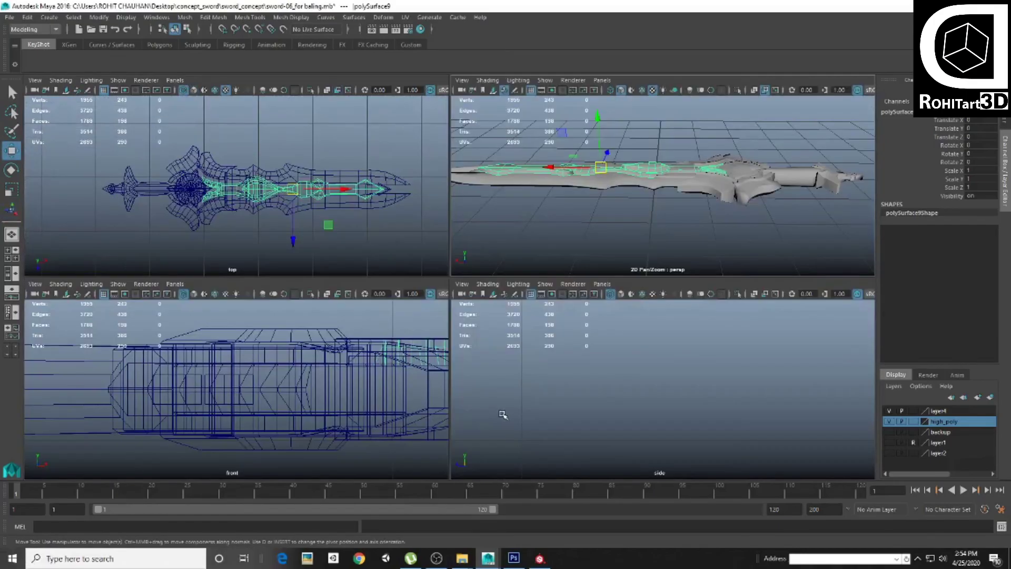
key(space)
alt+middle_drag(422, 345, 497, 300)
scroll(497, 300, up, 2)
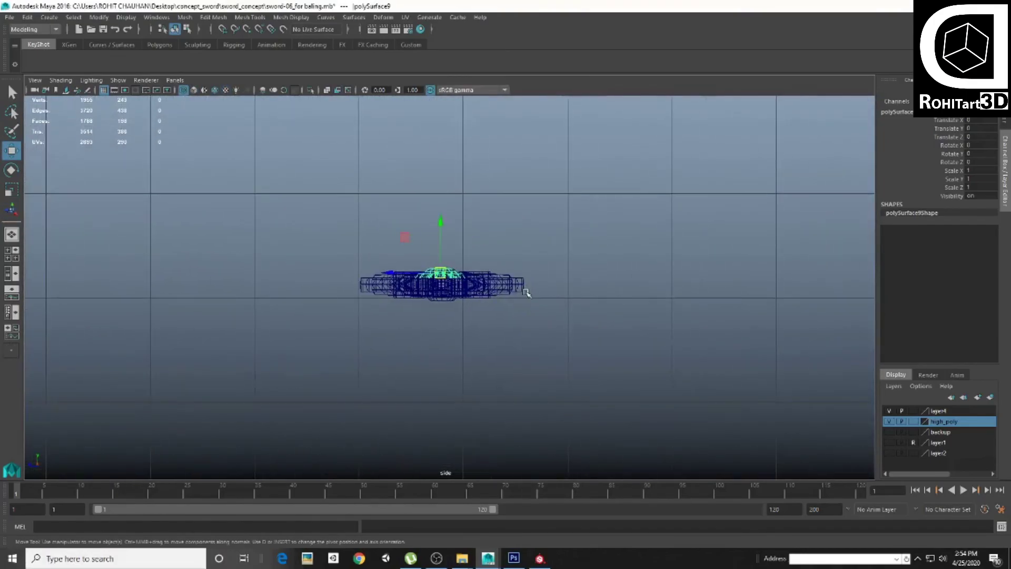
key(space)
key(space)
alt+drag(595, 229, 605, 274)
key(space)
key(space)
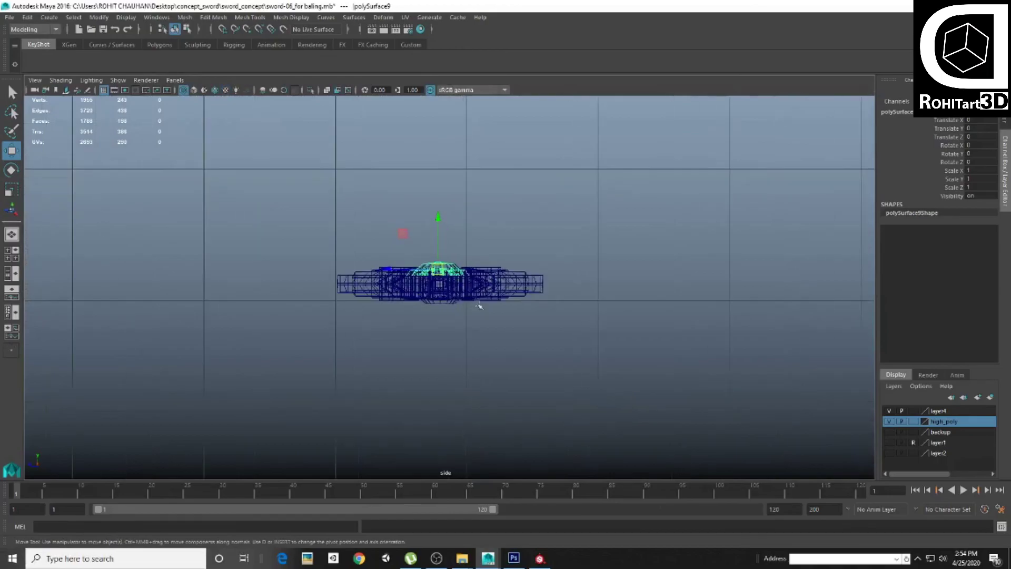
key(space)
key(space)
scroll(418, 312, up, 3)
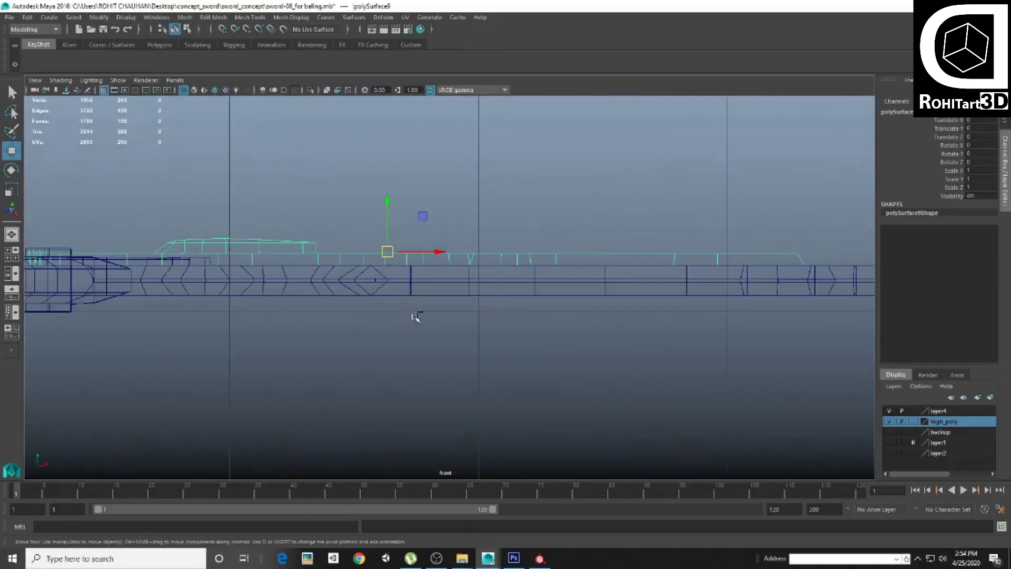
alt+middle_drag(418, 312, 386, 200)
Duplicate the blade, set its Scale Y to -1, and align it against the original
key(ctrl+d)
drag(386, 184, 386, 140)
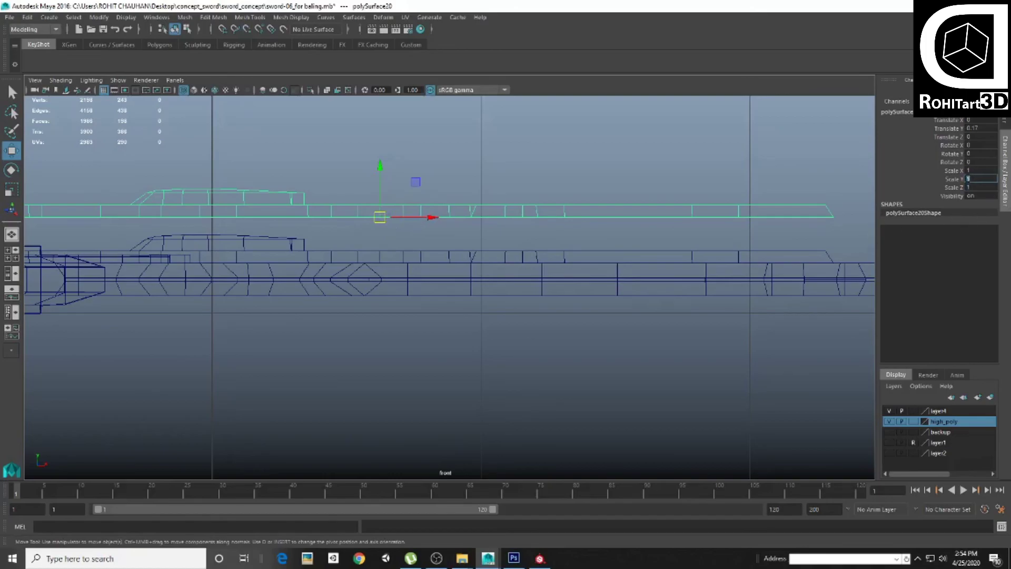
key(Return)
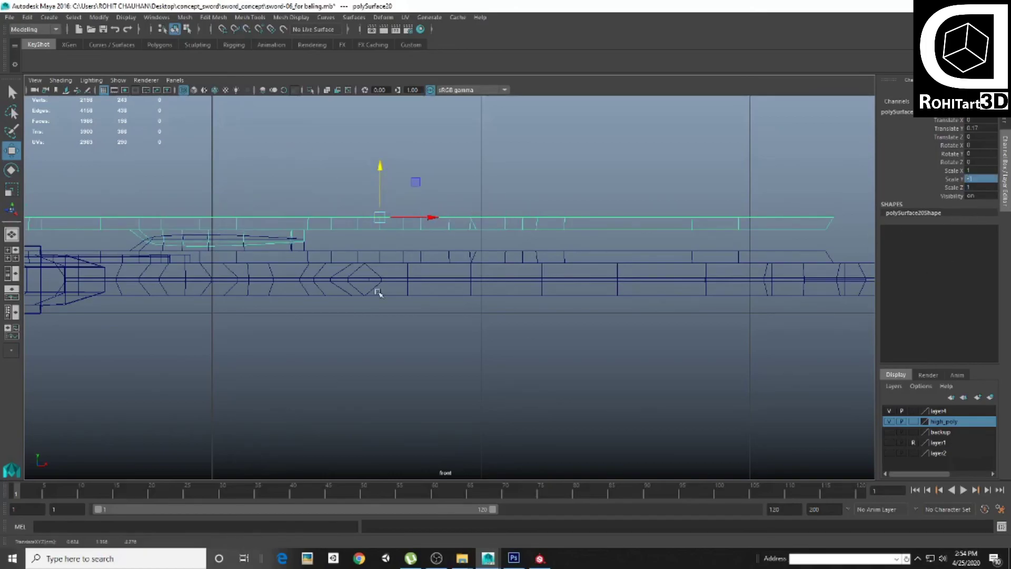
middle_drag(378, 292, 378, 382)
Inspect the mirrored blade in perspective and reselect the sword meshes
key(space)
key(space)
alt+drag(724, 151, 460, 445)
click(461, 445)
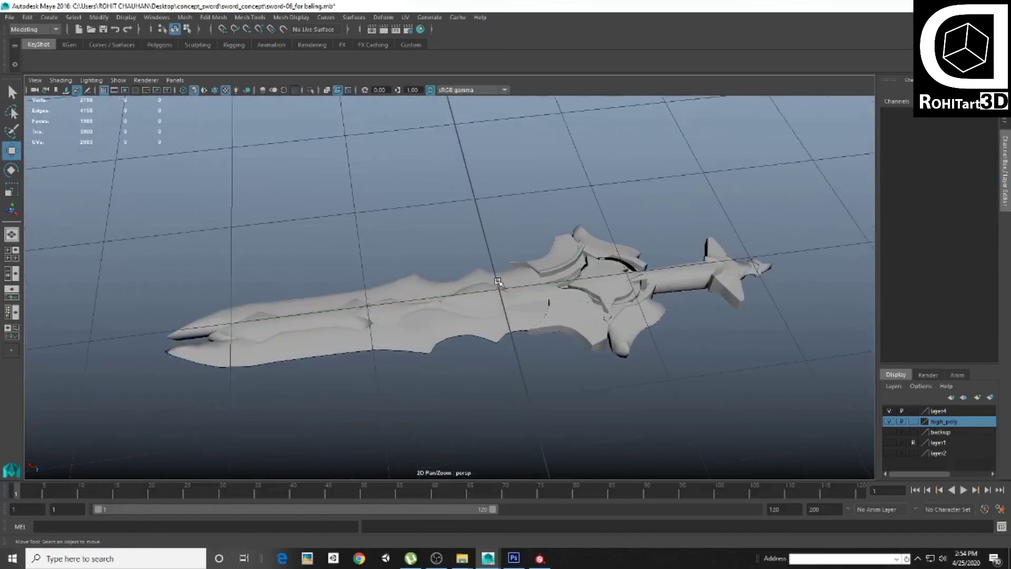
mouse_move(498, 282)
alt+mouse_down()
mouse_move(431, 327)
mouse_move(527, 369)
alt+mouse_up()
click(432, 295)
scroll(448, 442, up, 3)
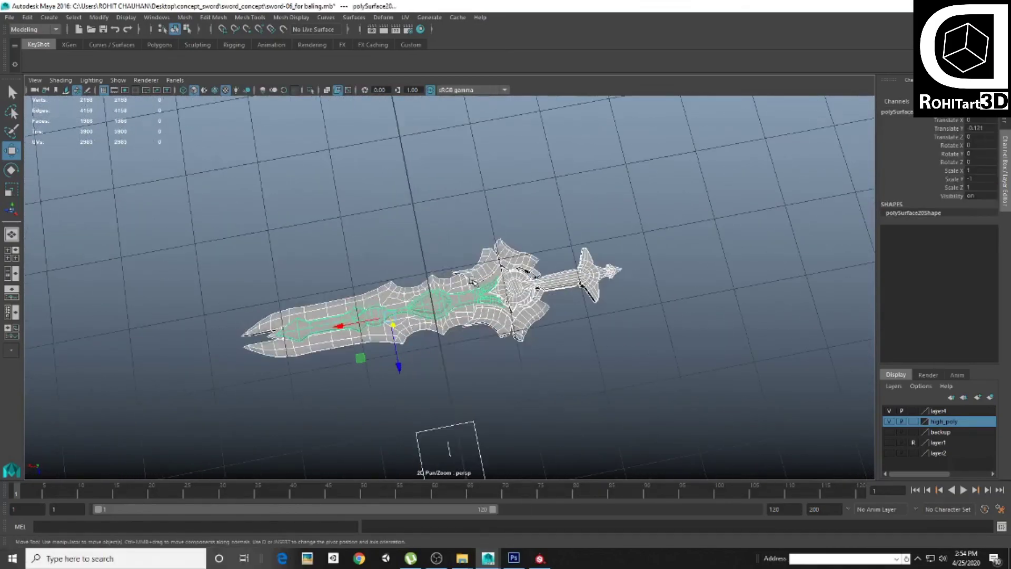
alt+drag(473, 280, 790, 361)
shift+right_click(461, 287)
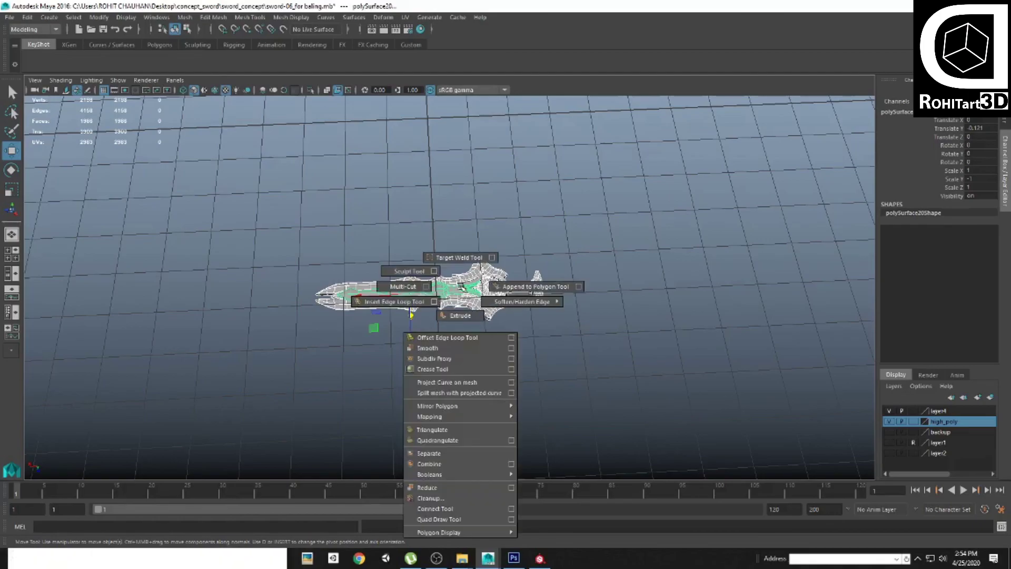
Combine the sword into Part01_low and export it as Final_low_poly OBJ to sword_concept
click(424, 463)
alt+drag(451, 365, 395, 279)
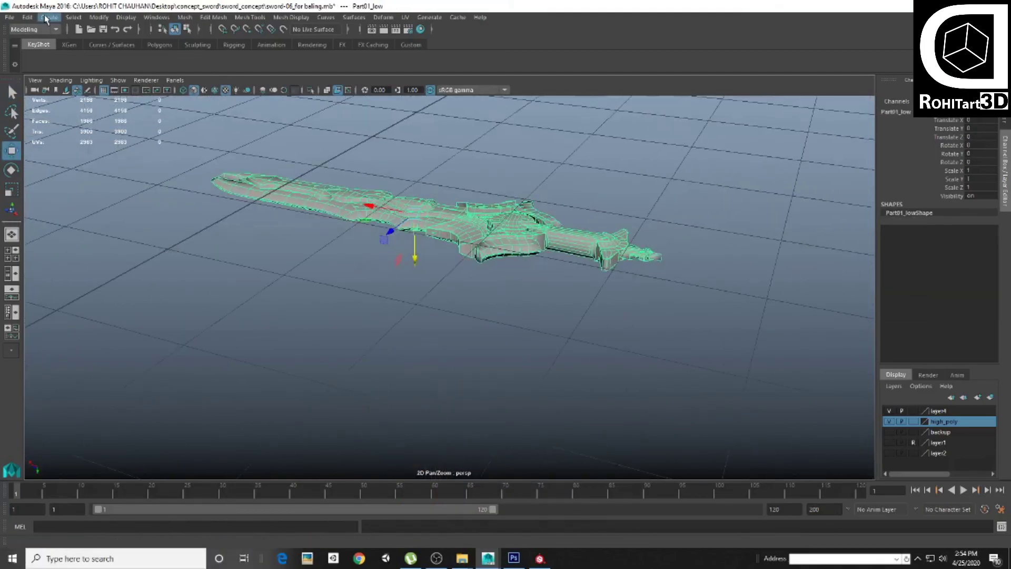
click(9, 18)
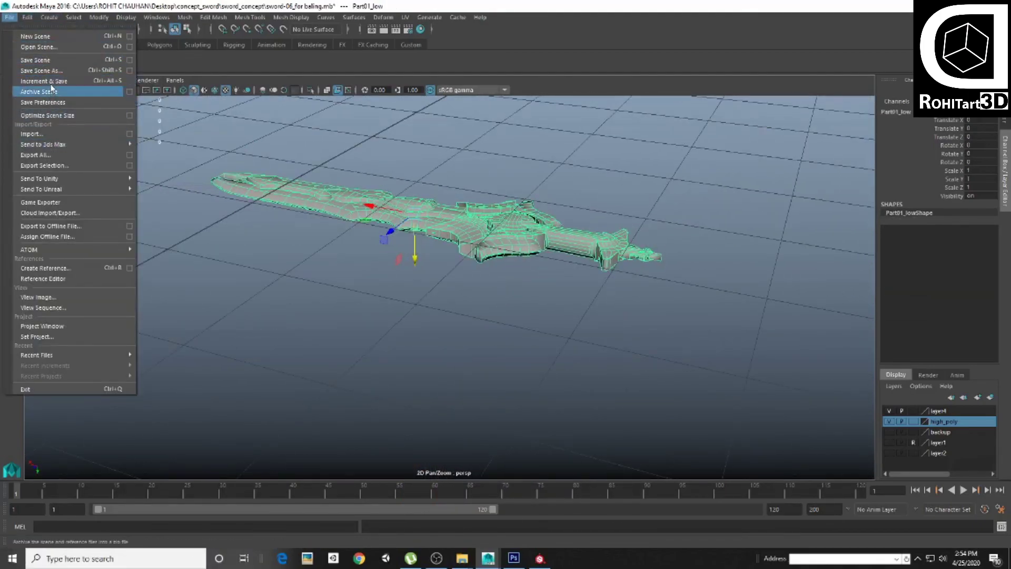
click(69, 167)
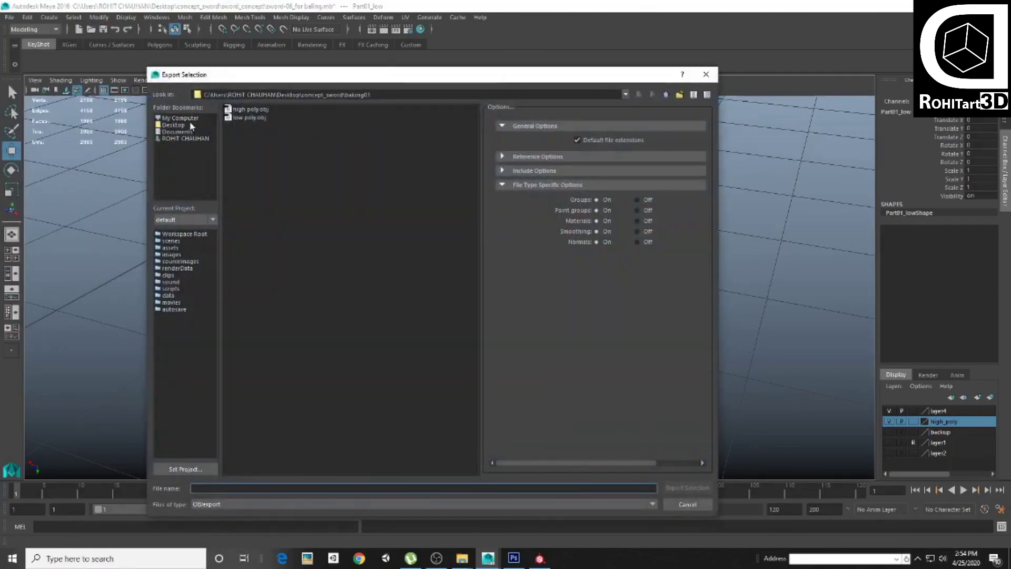
click(279, 165)
key(BackSpace)
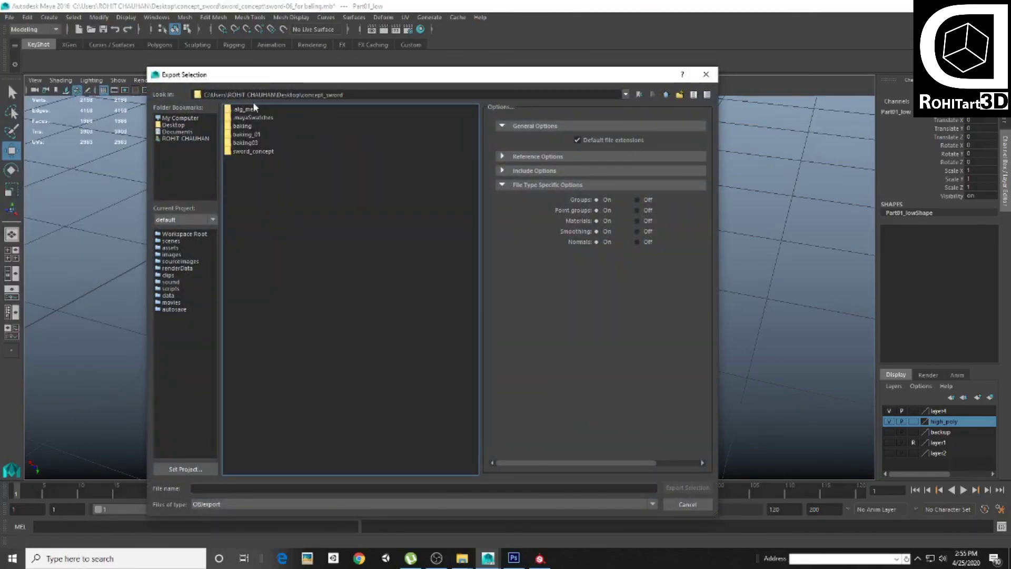
double_click(253, 151)
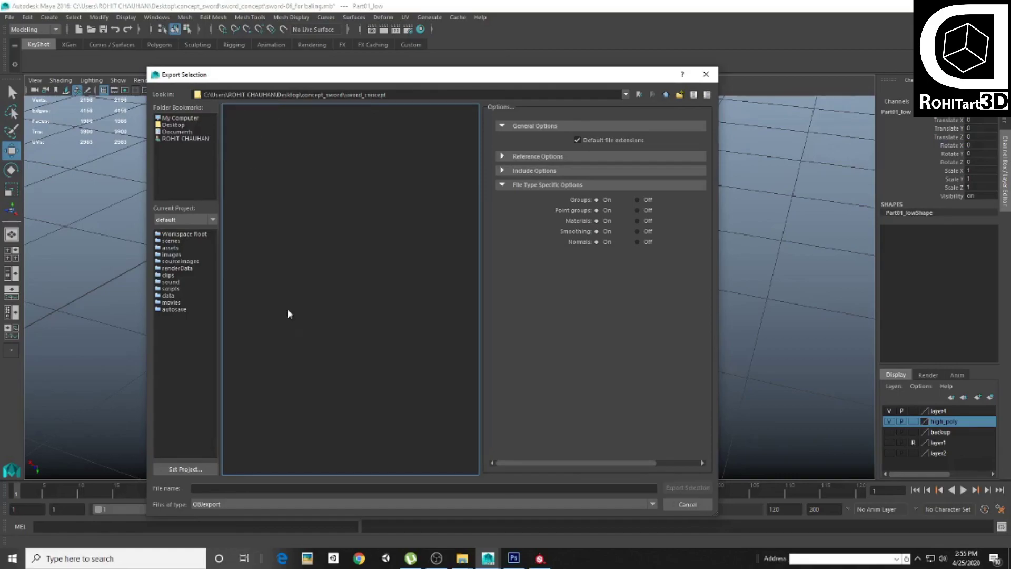
click(271, 492)
text(Final_low_poly_01)
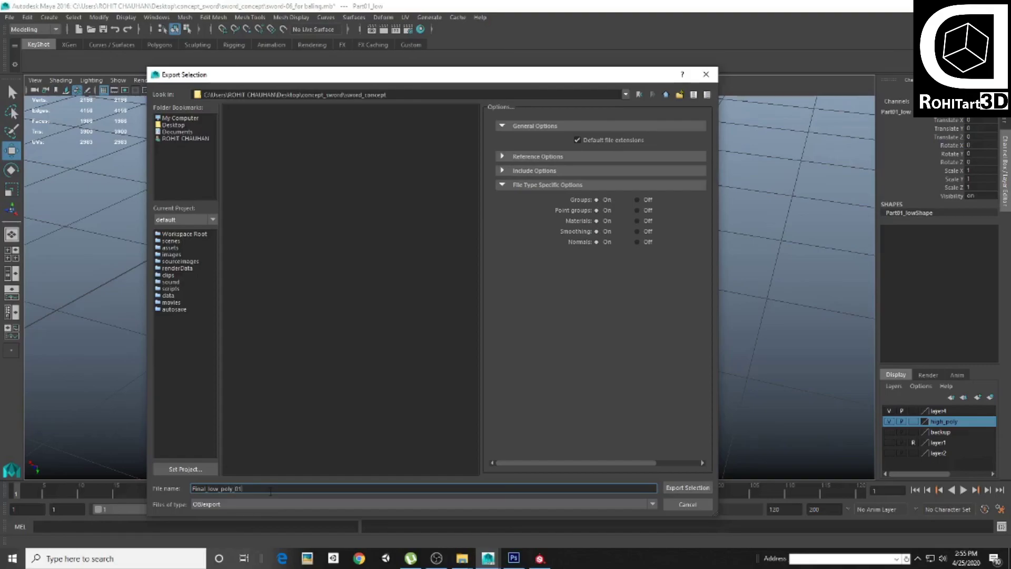
key(Return)
Deselect and orbit around the exported sword to inspect it from several angles
mouse_move(514, 153)
alt+mouse_down()
mouse_move(531, 234)
mouse_move(476, 294)
alt+mouse_up()
click(616, 226)
alt+drag(616, 226, 582, 343)
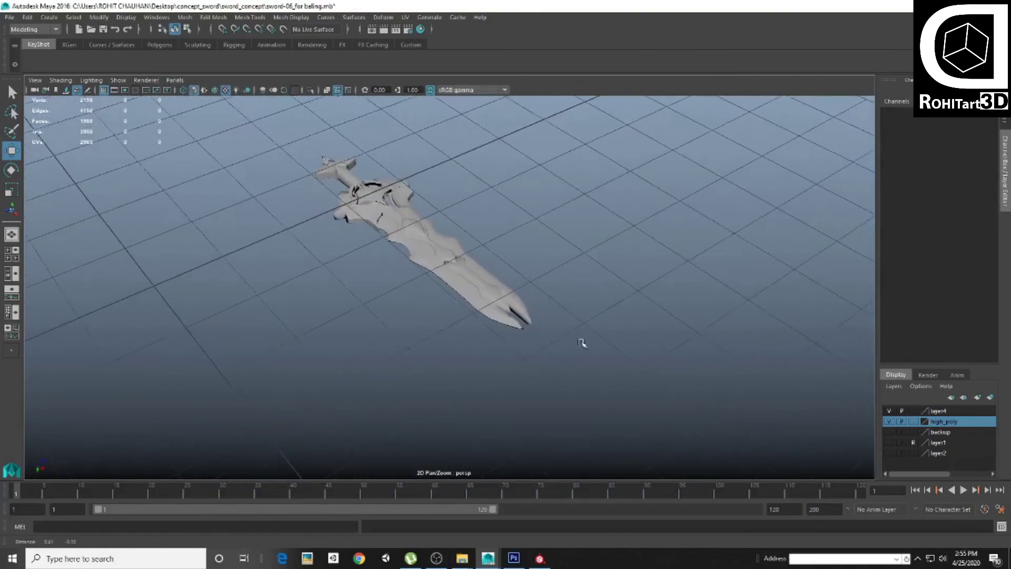
scroll(338, 315, up, 5)
alt+drag(338, 316, 425, 214)
scroll(424, 215, down, 4)
scroll(372, 289, up, 4)
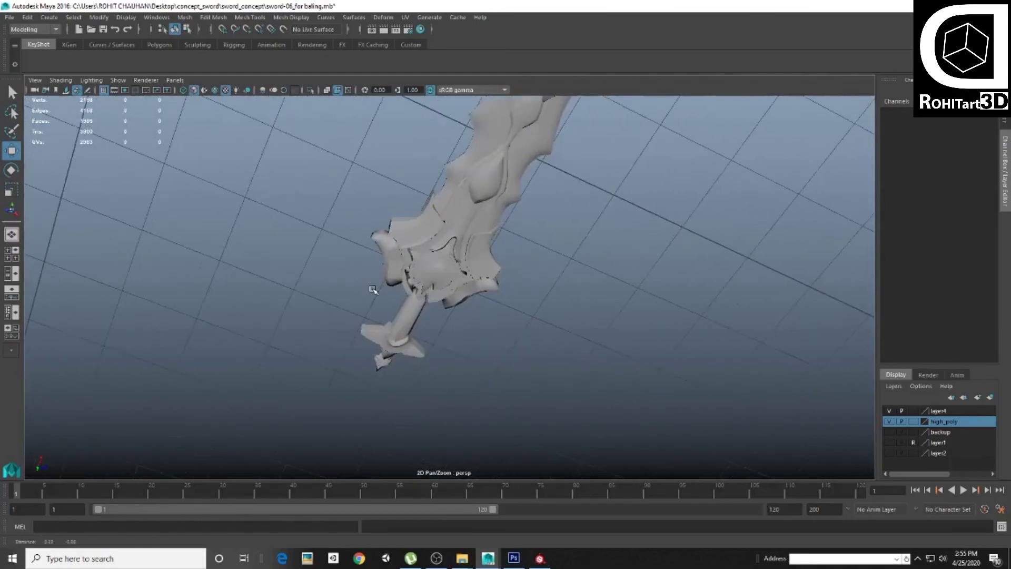